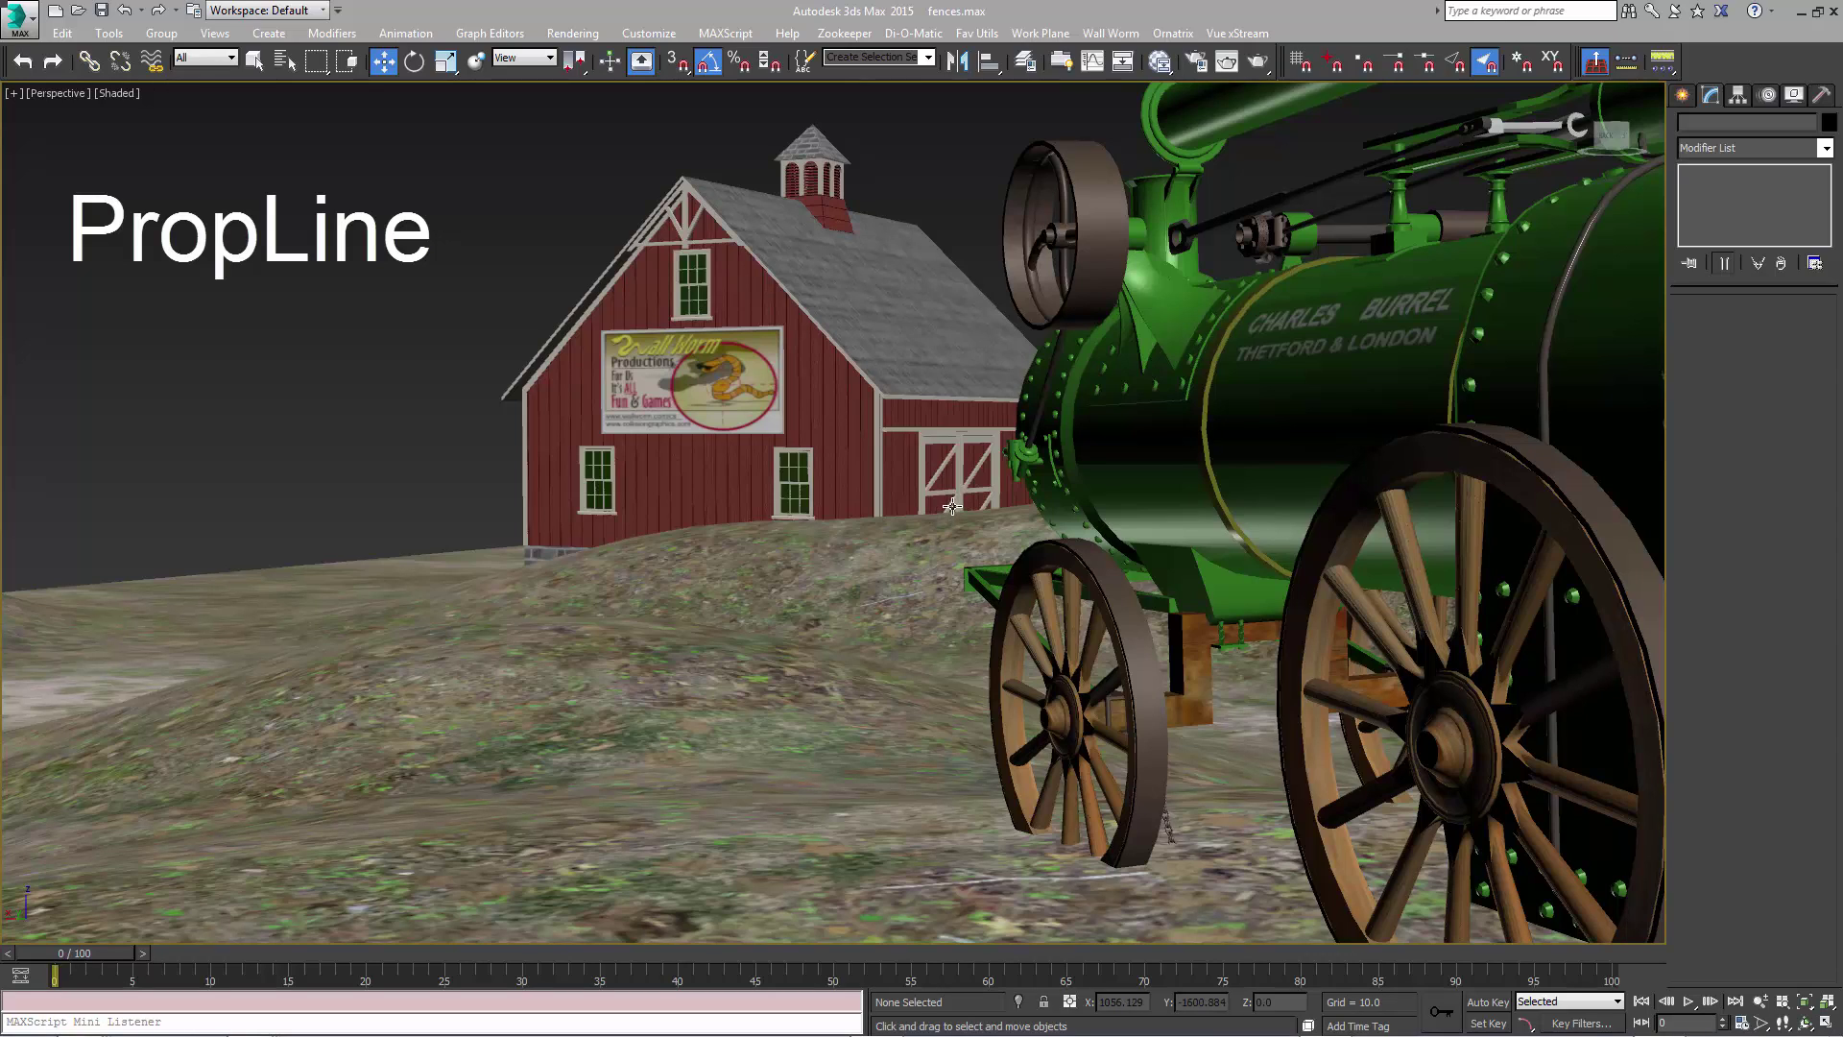
Examine the terrain, barn, steam engine and the separate wooden fence pieces standing beyond the terrain
scroll(952, 505, "down", 6)
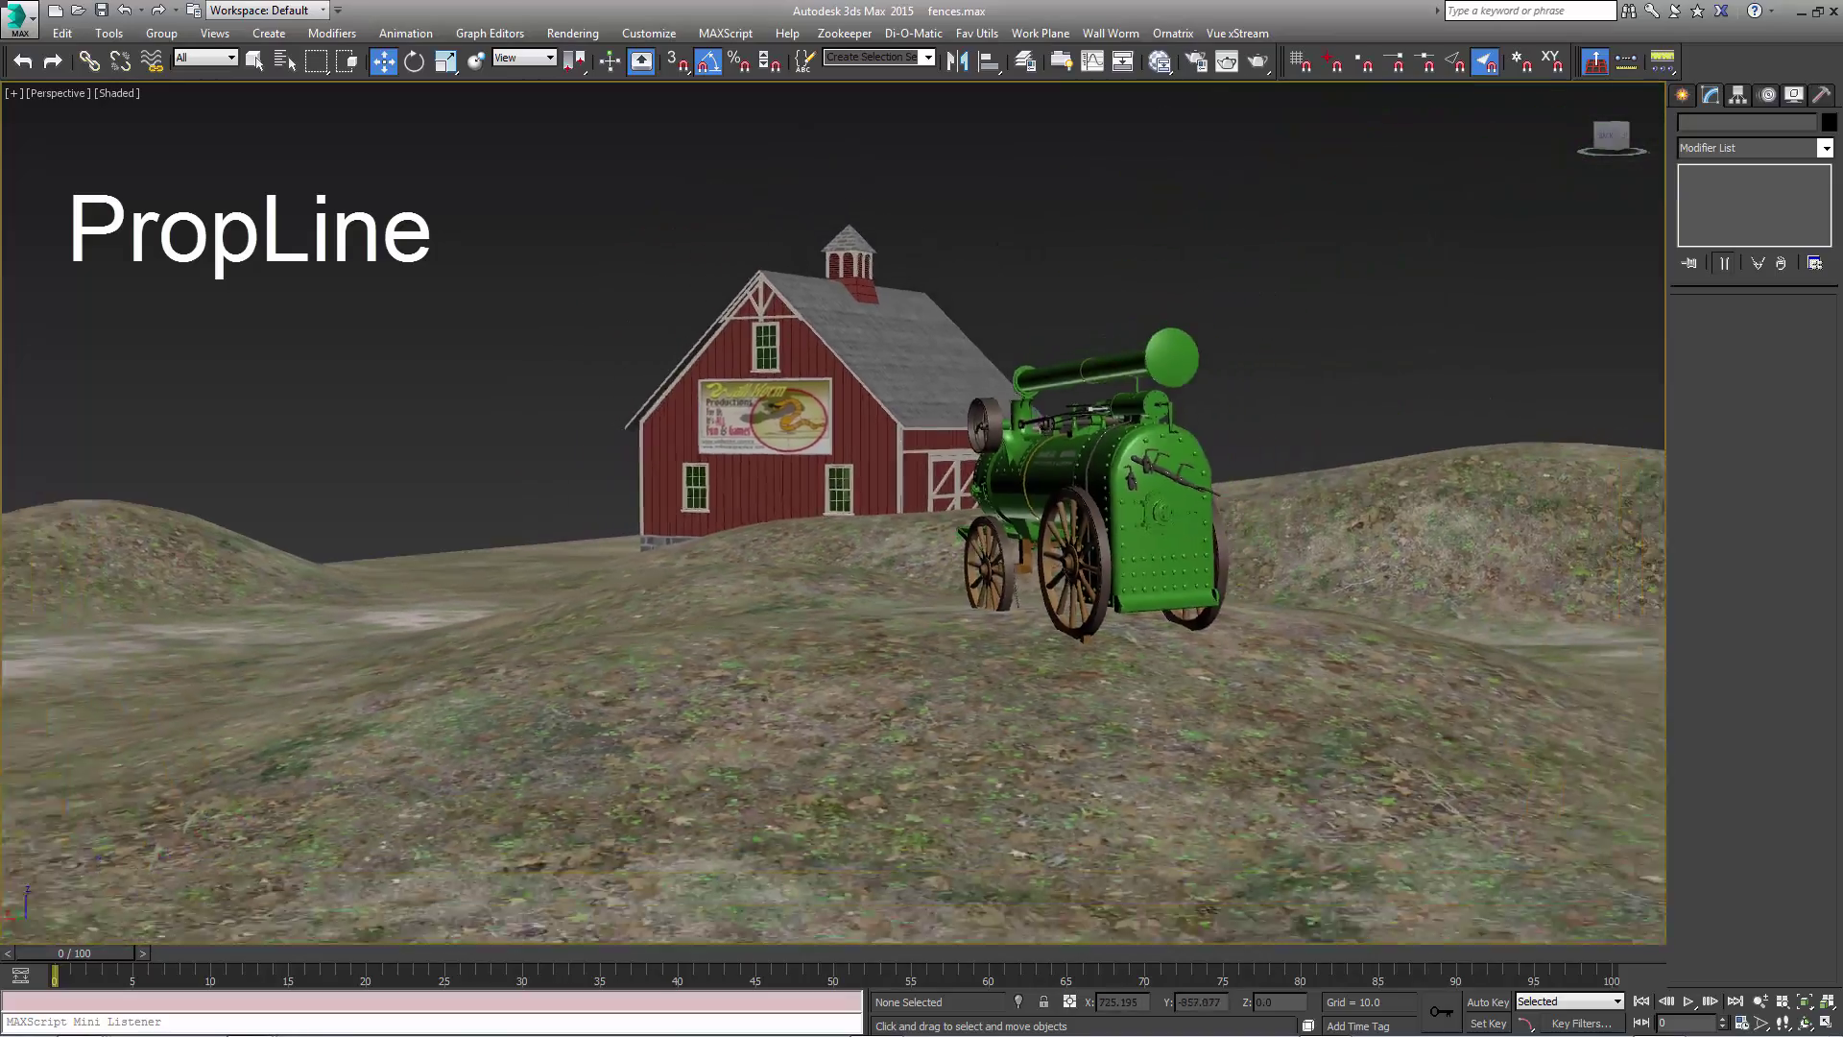
middle_click_drag(952, 506, 1228, 514, "alt")
scroll(1226, 533, "down", 3)
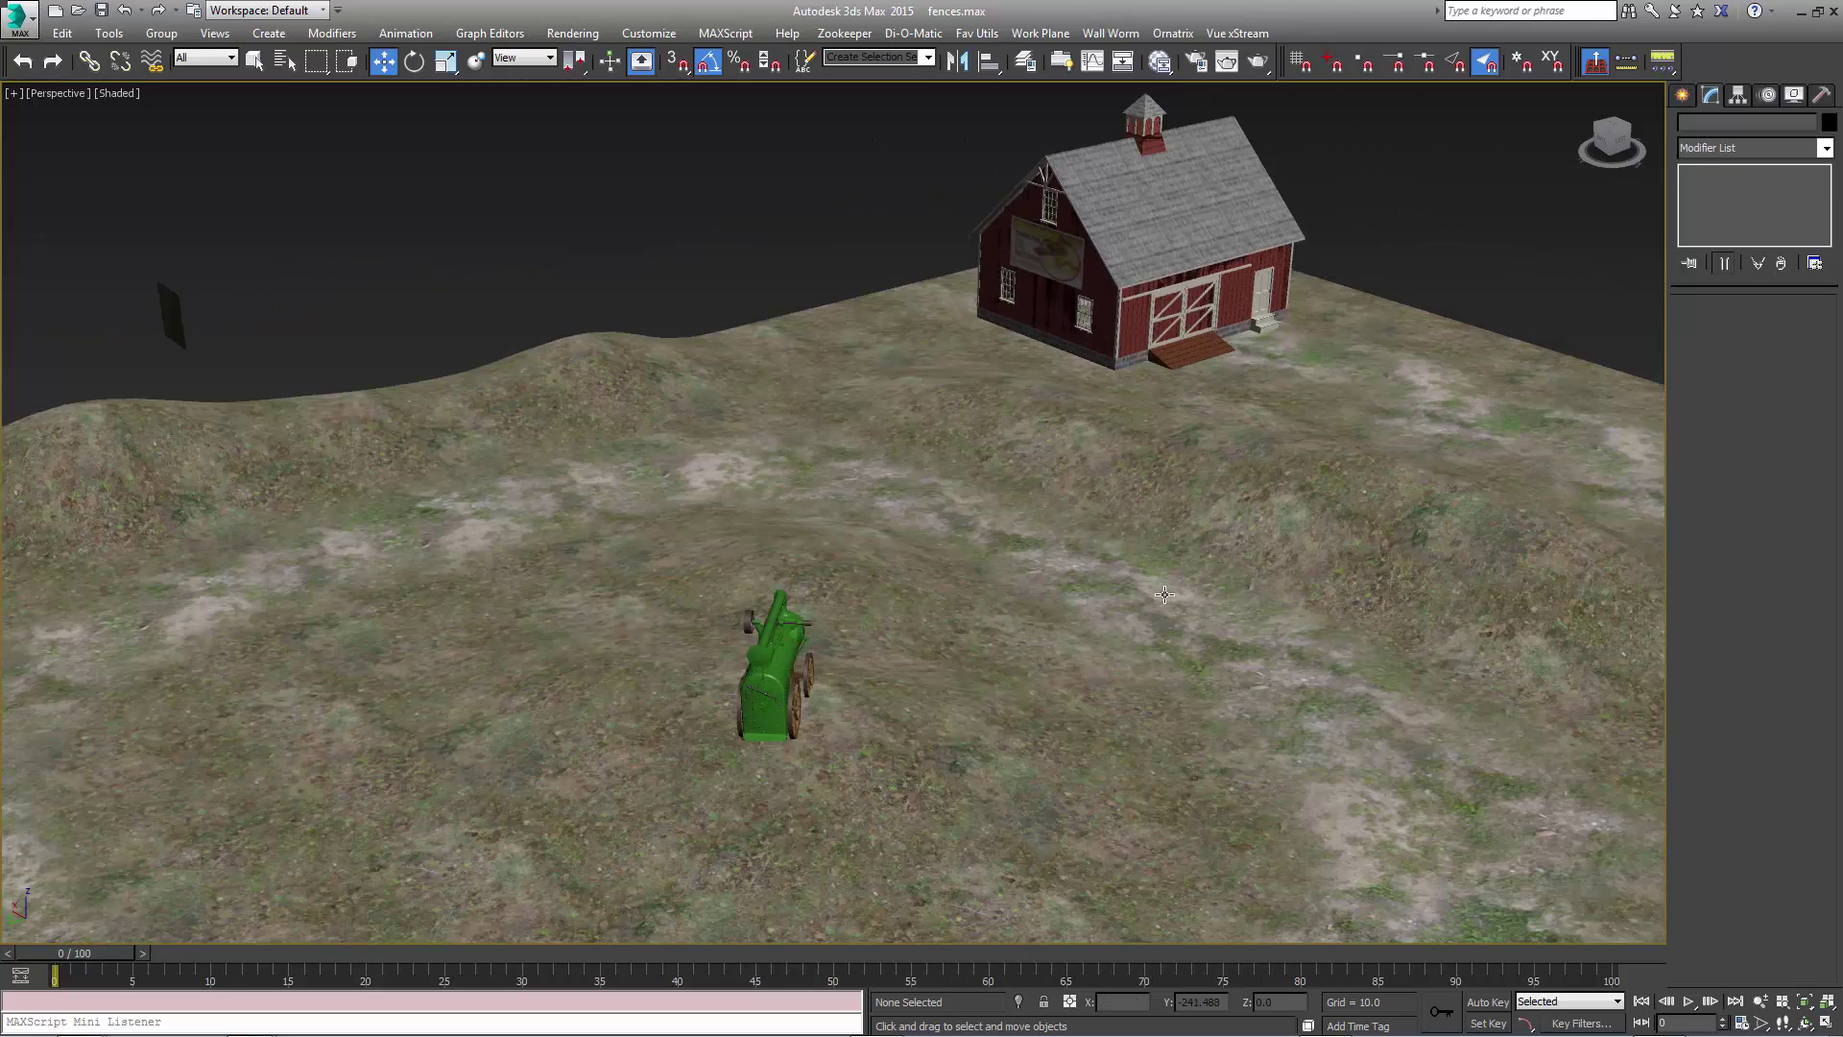
middle_click_drag(1164, 594, 1231, 557)
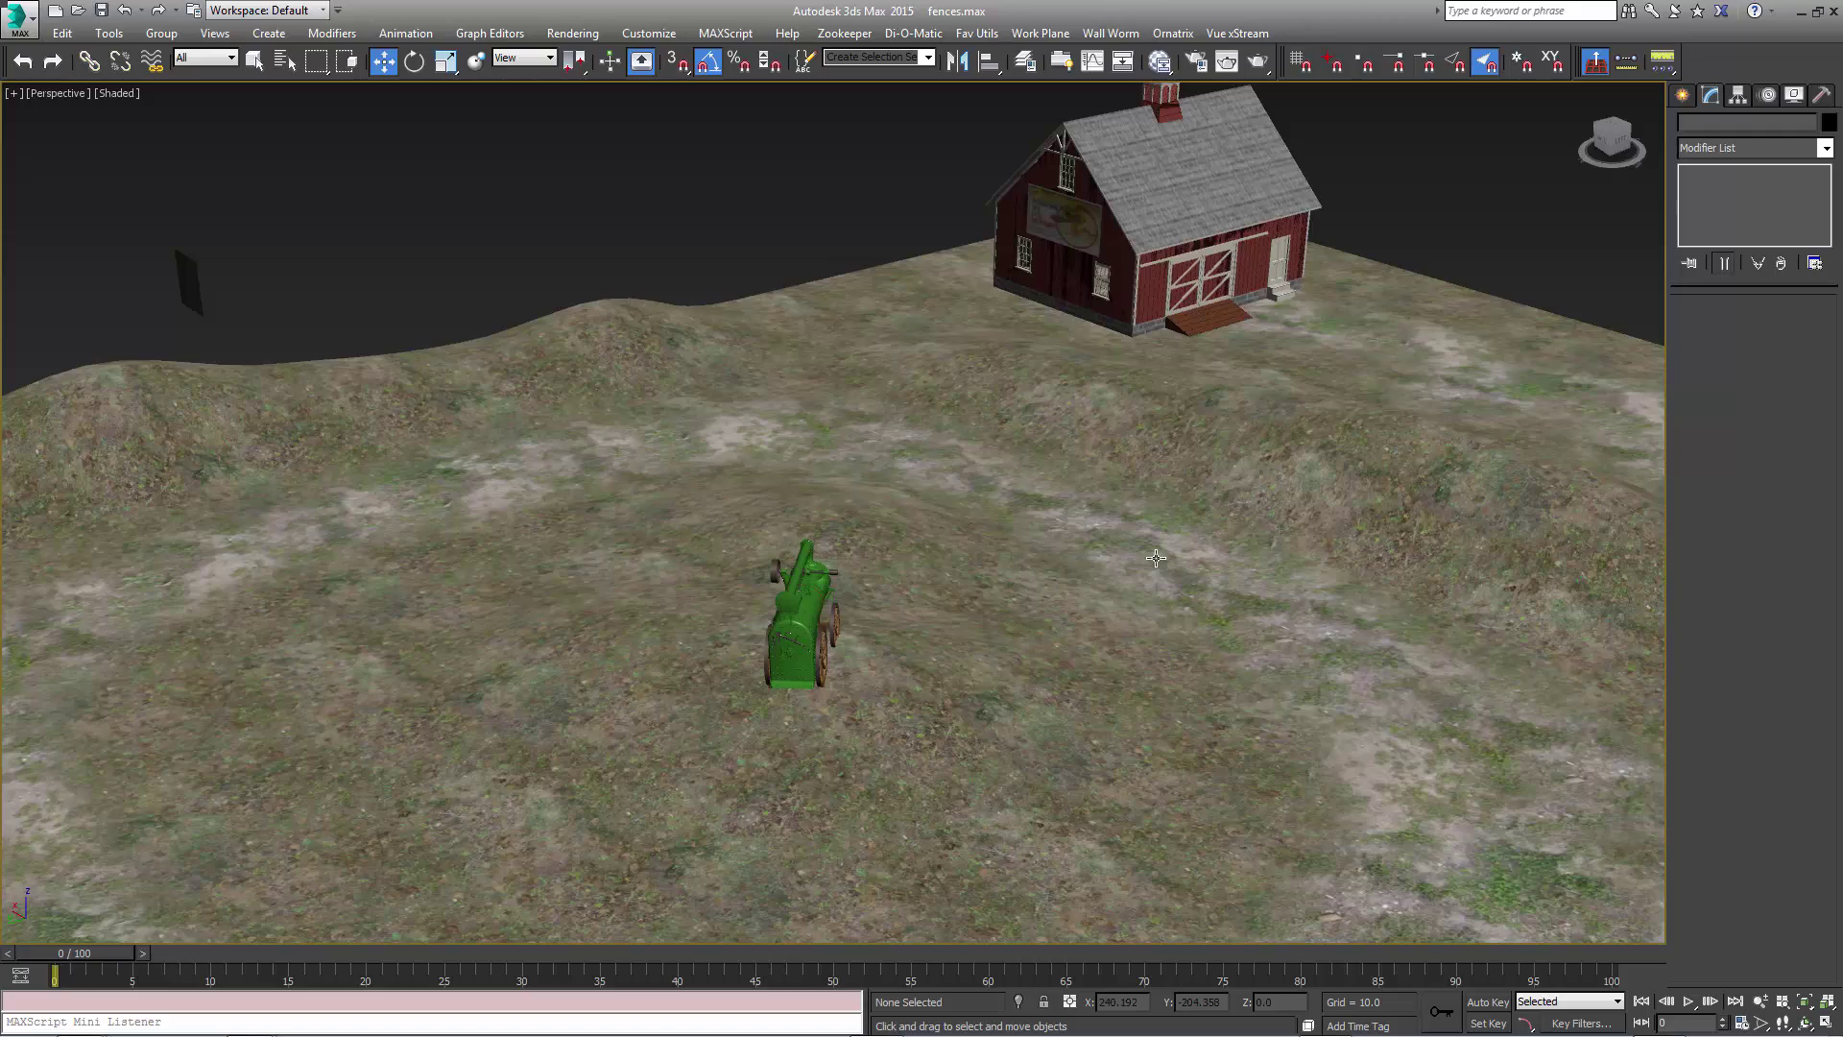
middle_click_drag(461, 628, 703, 409)
middle_click_drag(1545, 699, 1440, 596)
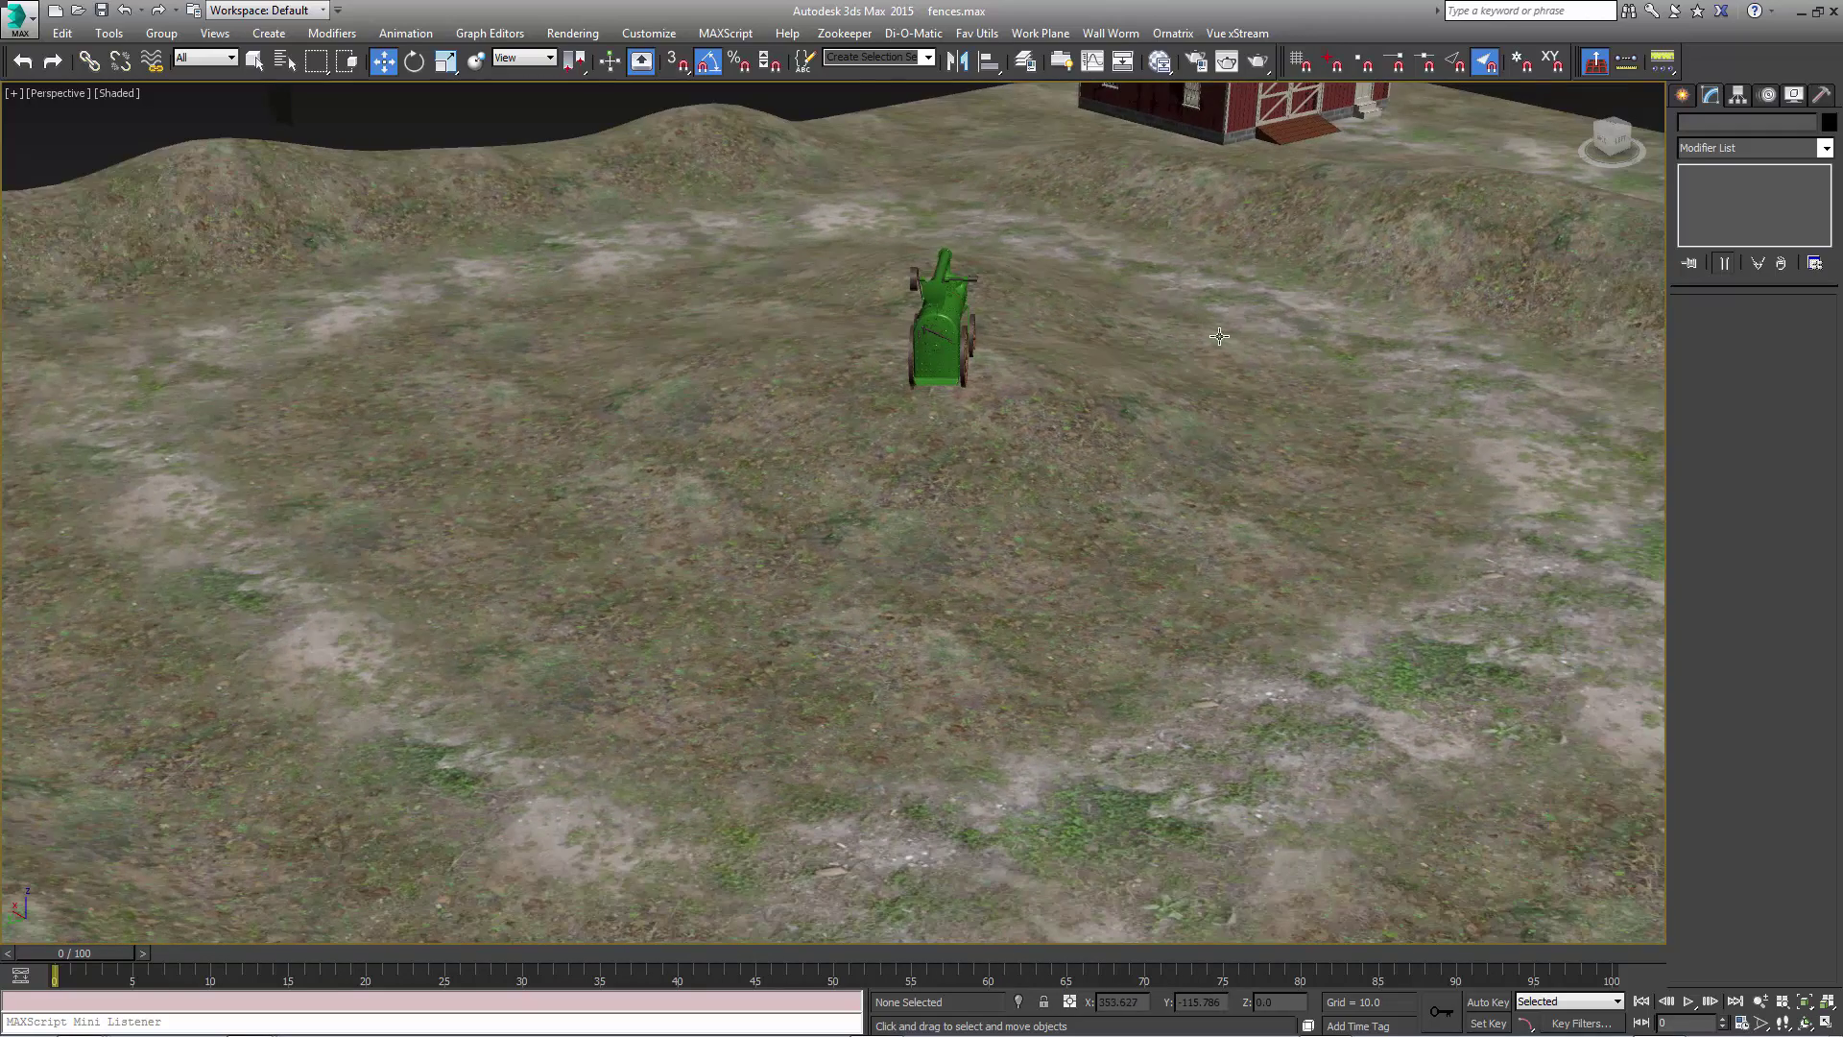
scroll(1416, 502, "down", 3)
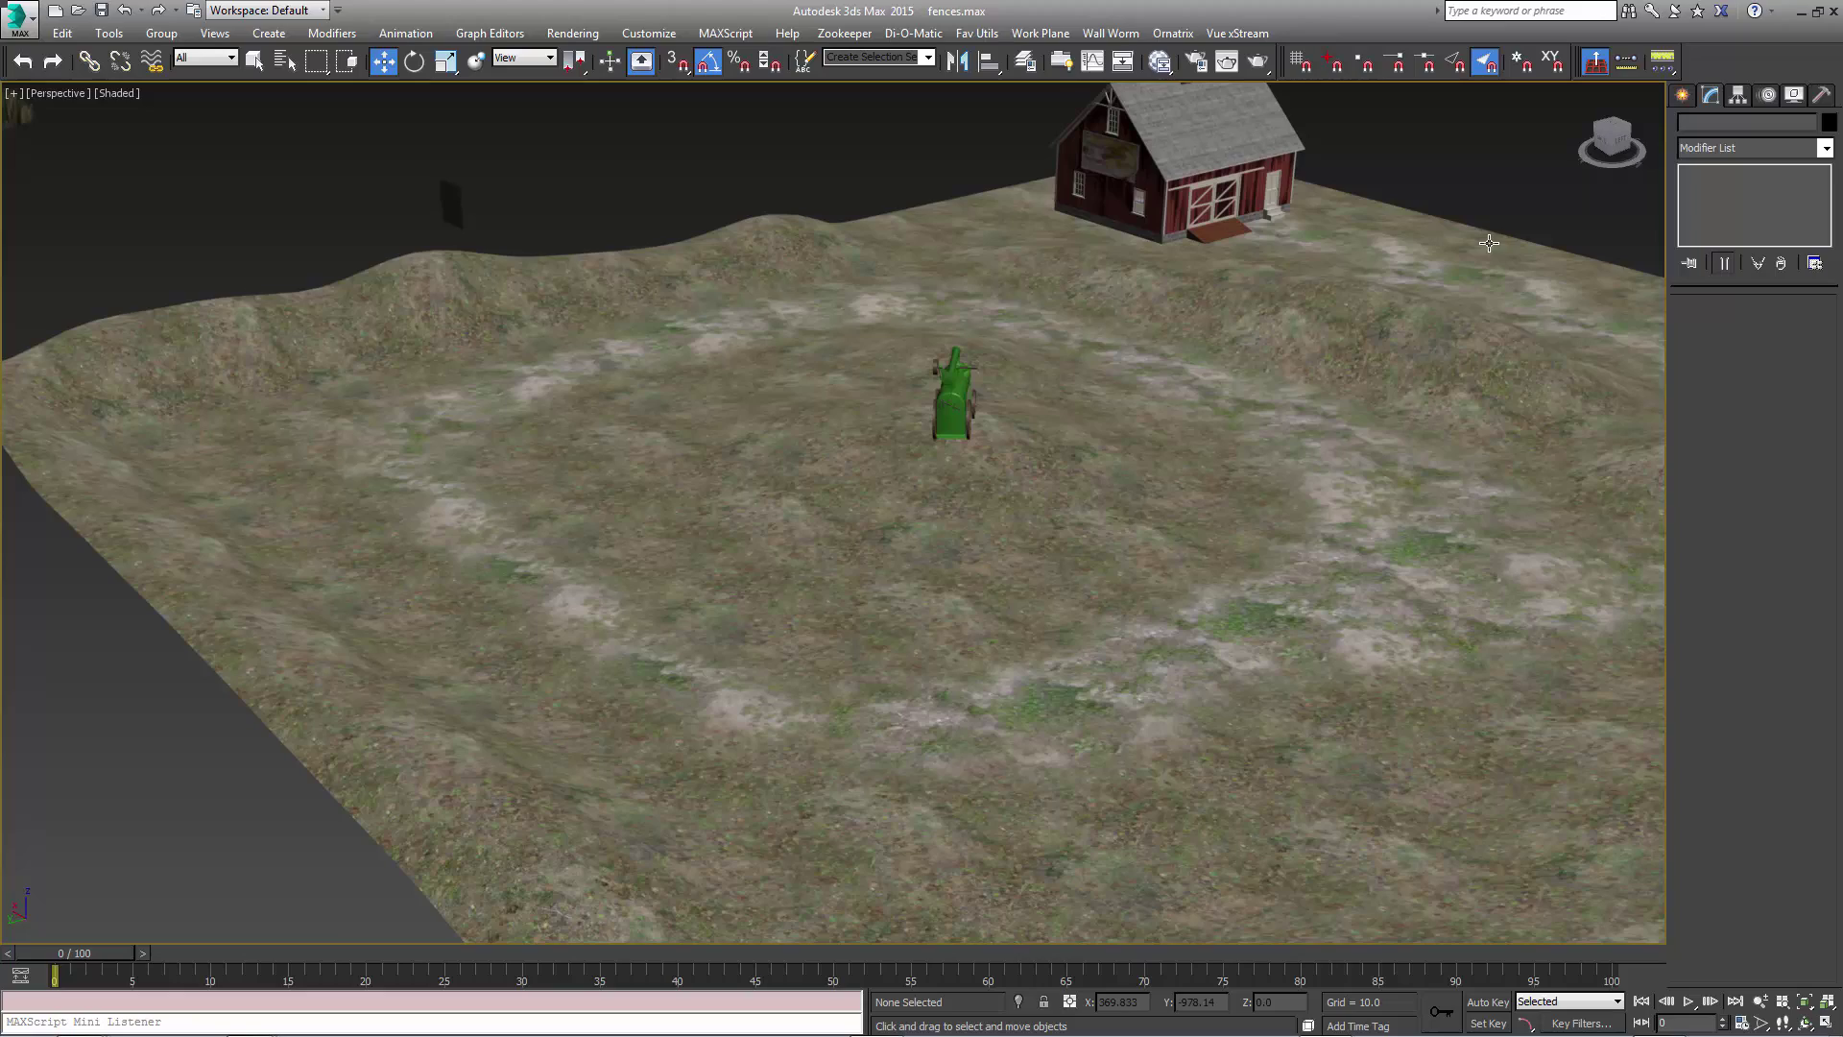
middle_click_drag(1190, 695, 1129, 577, "alt")
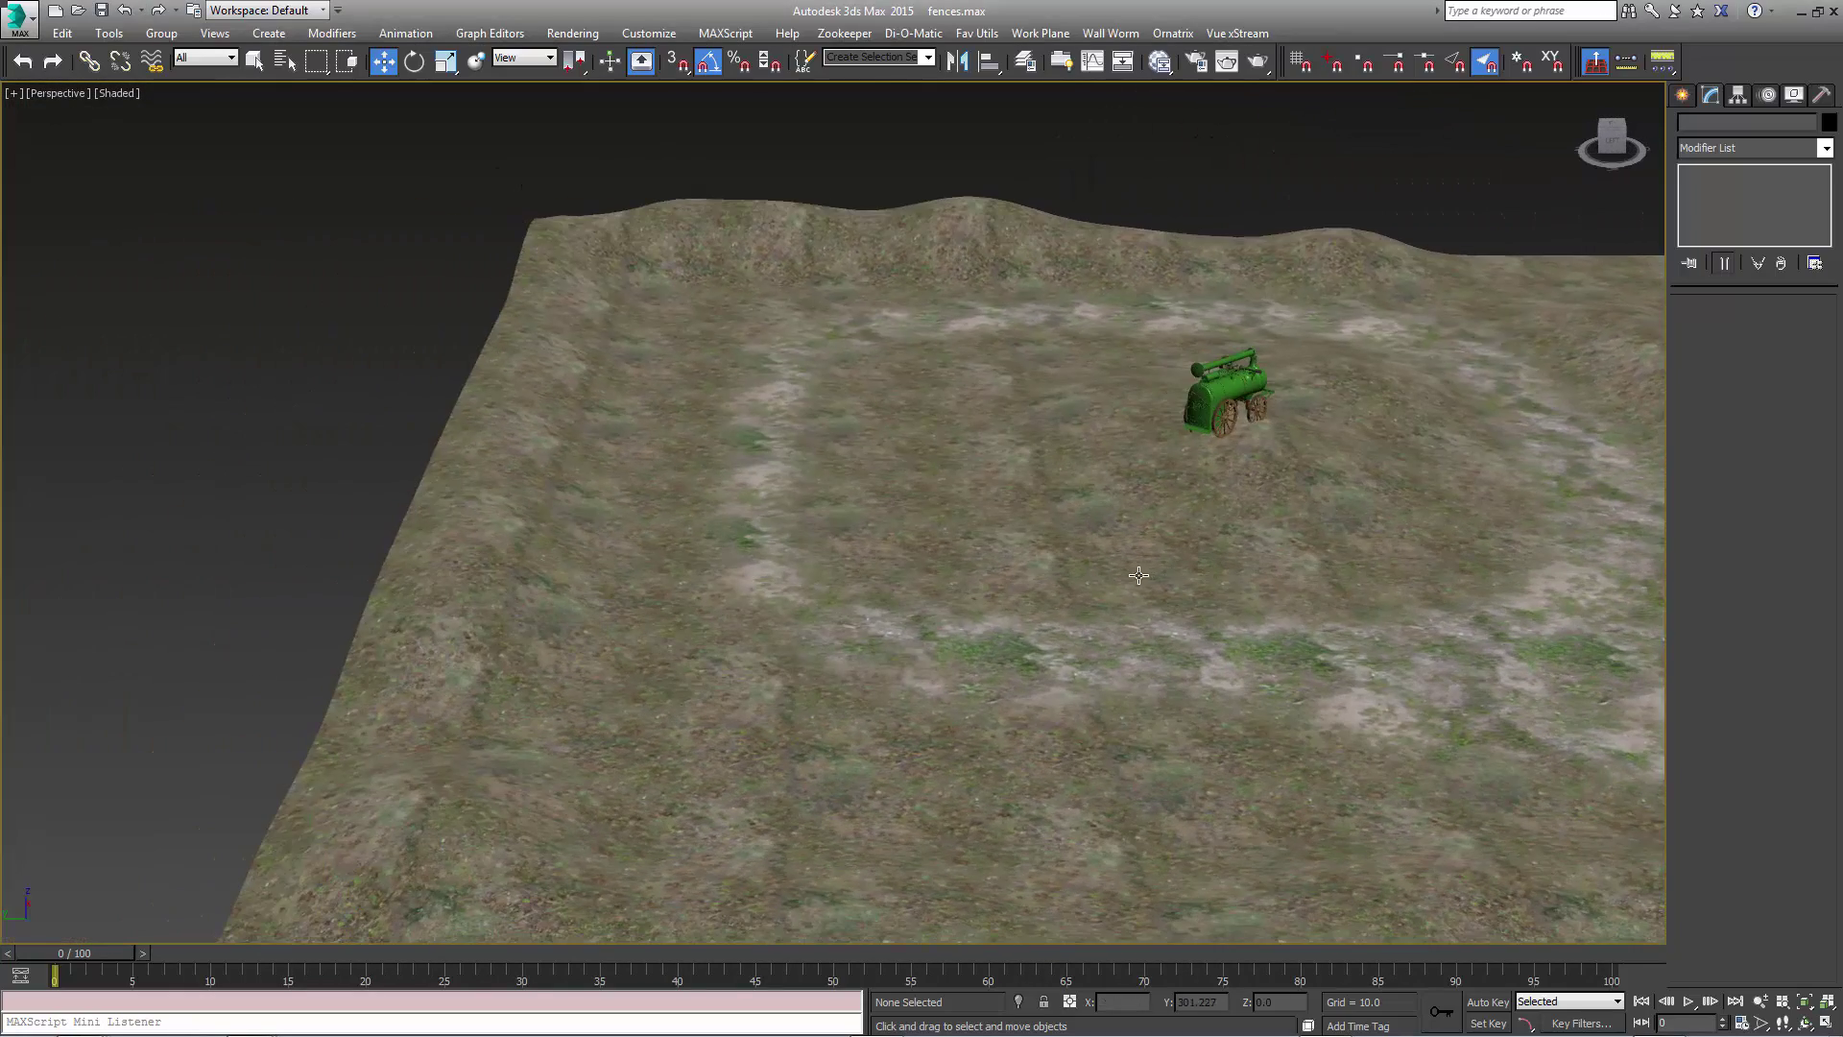
scroll(1129, 577, "down", 4)
middle_click_drag(821, 583, 631, 519, "alt")
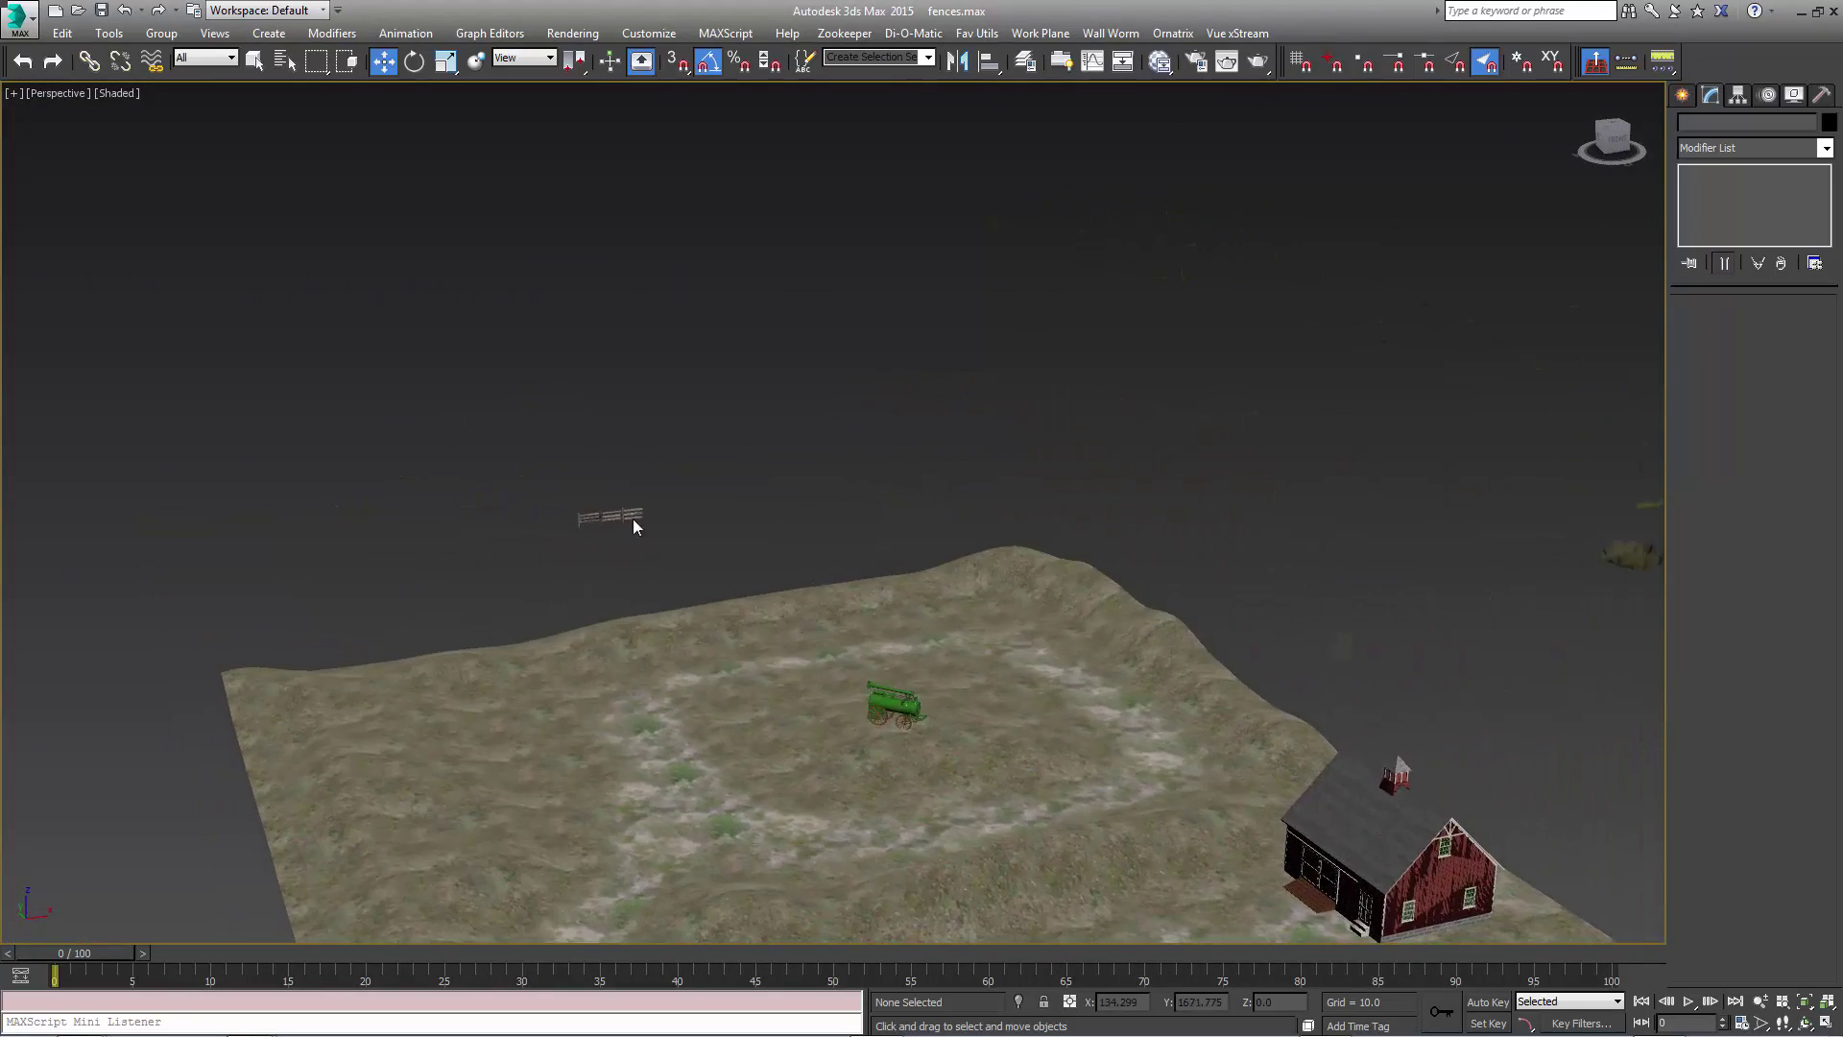
scroll(566, 542, "up", 5)
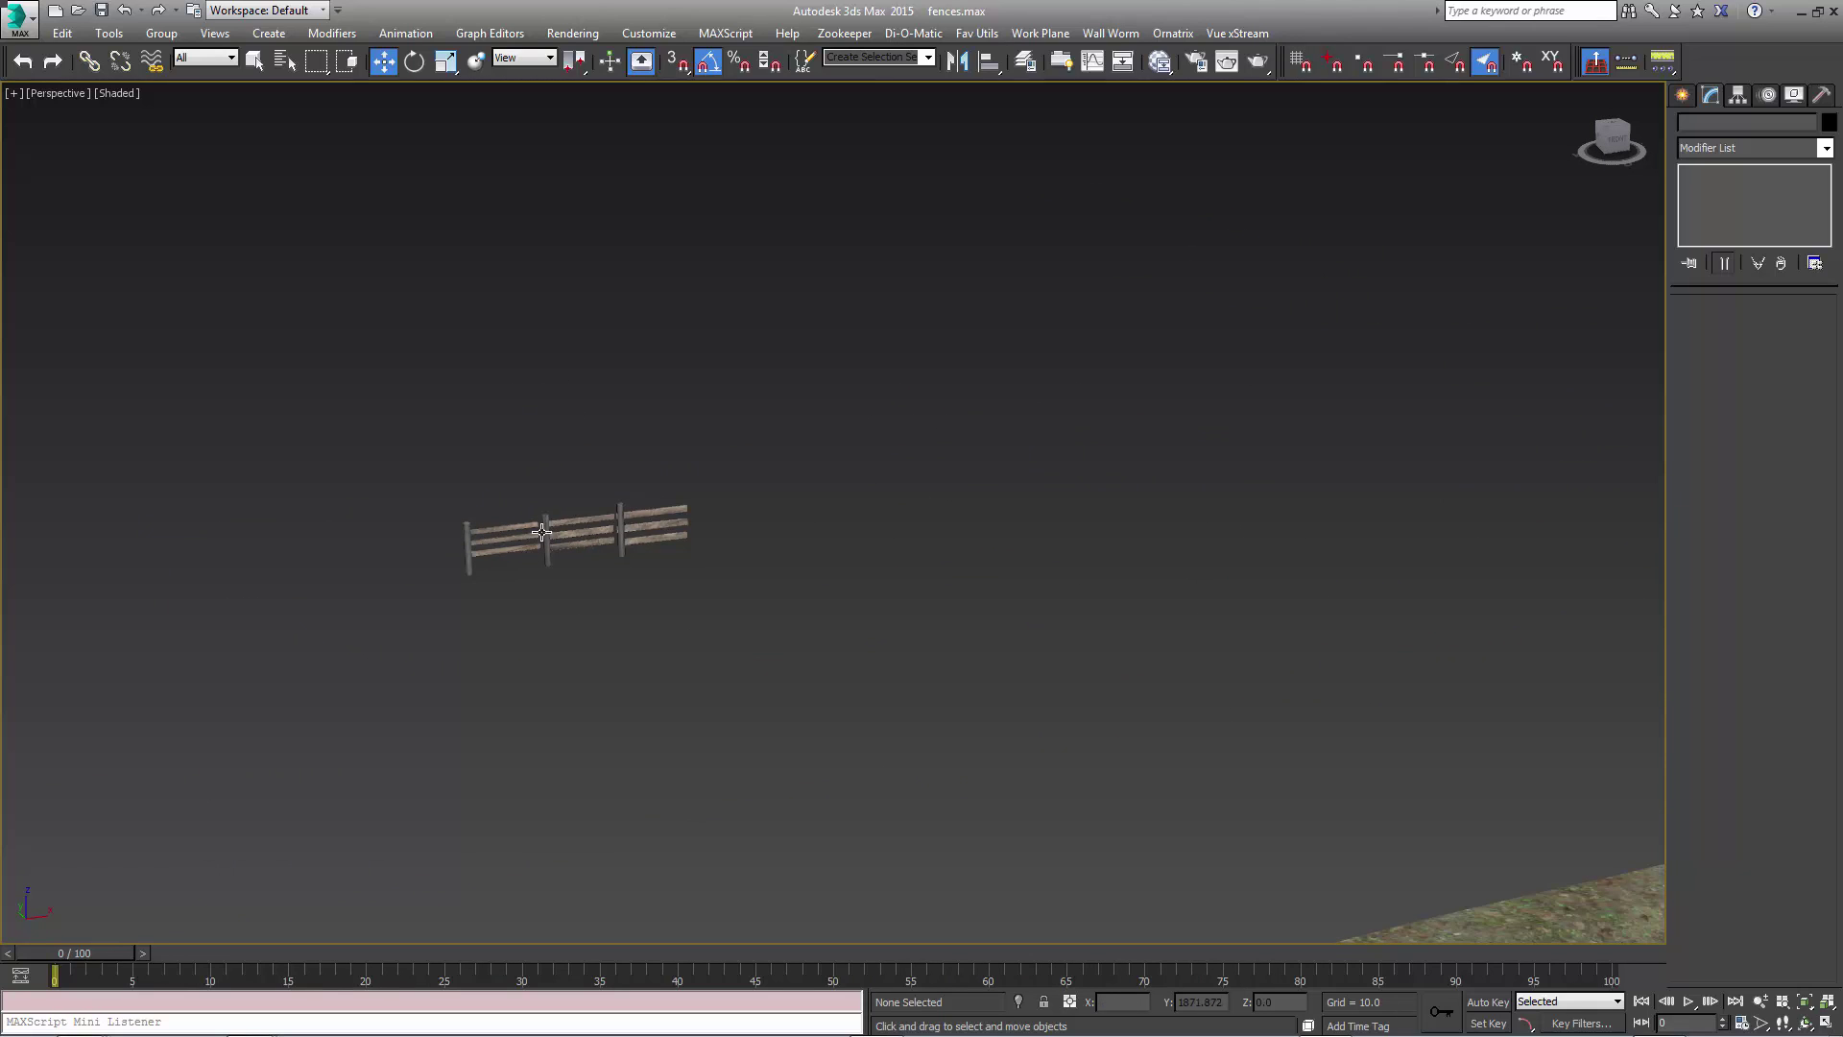
middle_click_drag(644, 667, 789, 516)
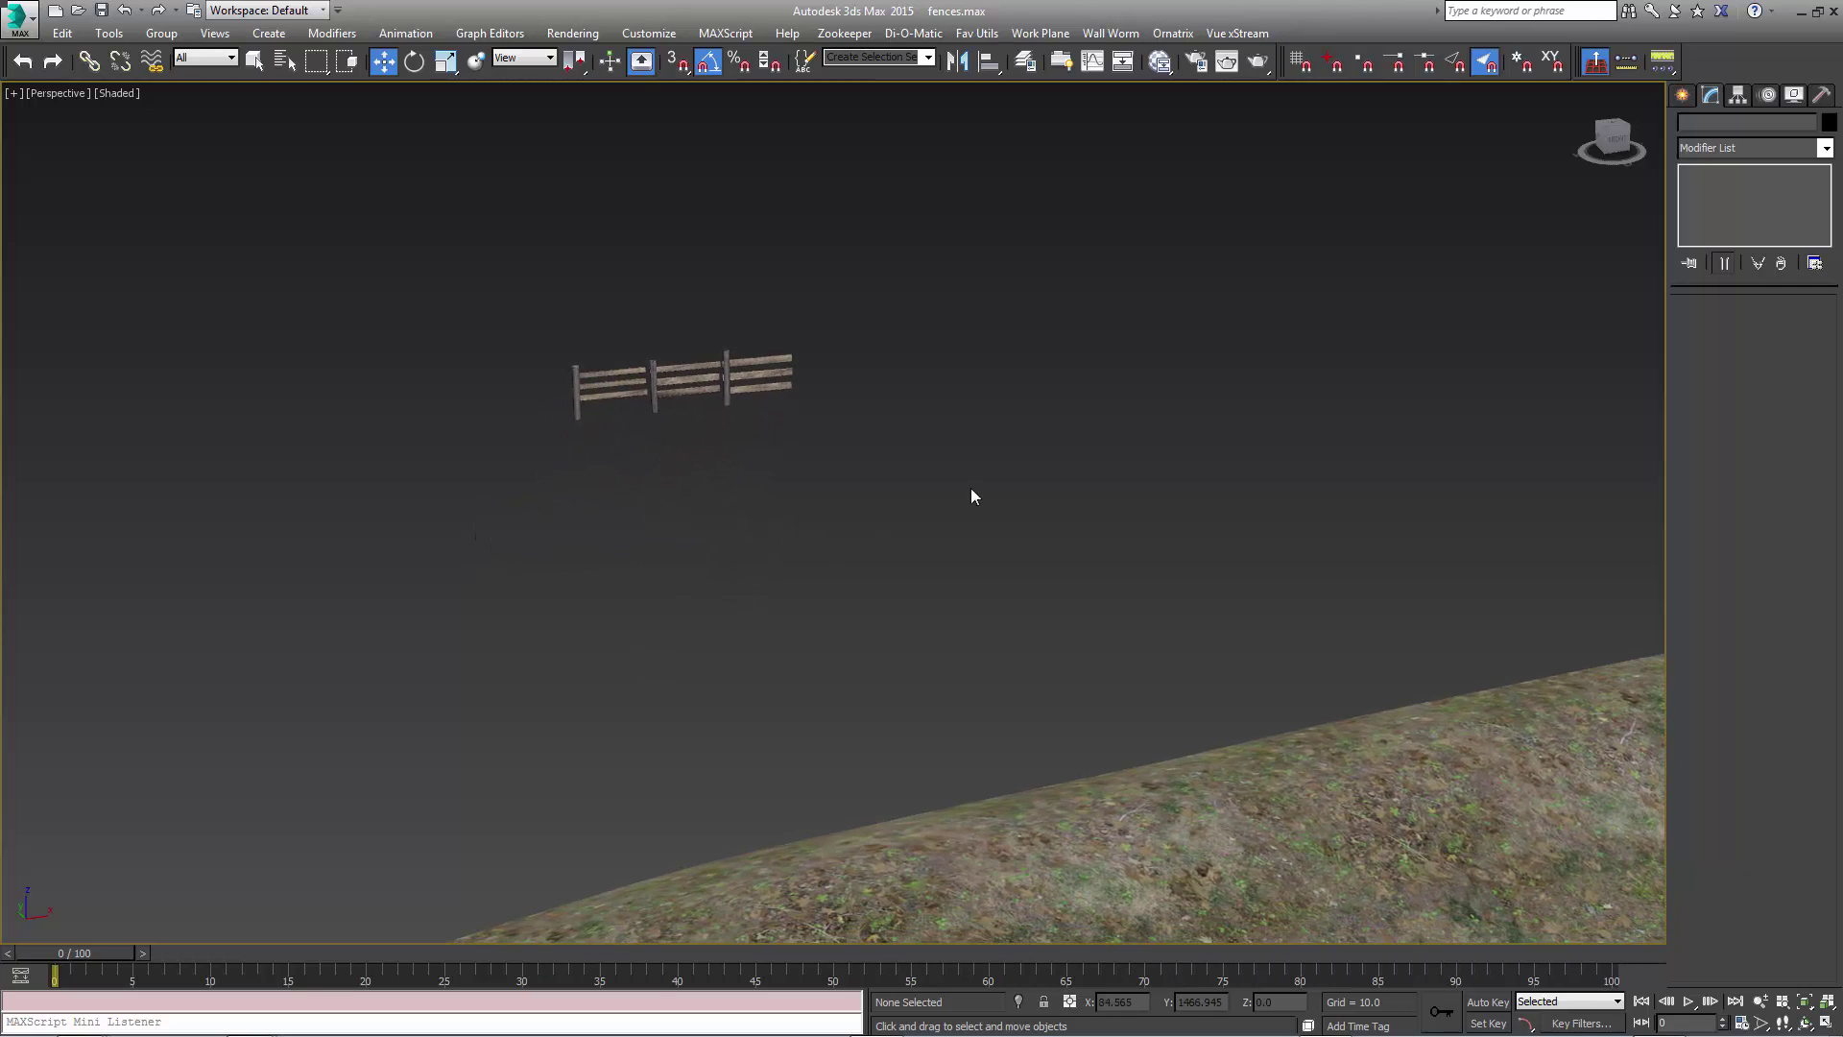
Create a Wall Worm PropLine object near the fence pieces and open its parameters for editing
left_click(1682, 95)
left_click(1733, 154)
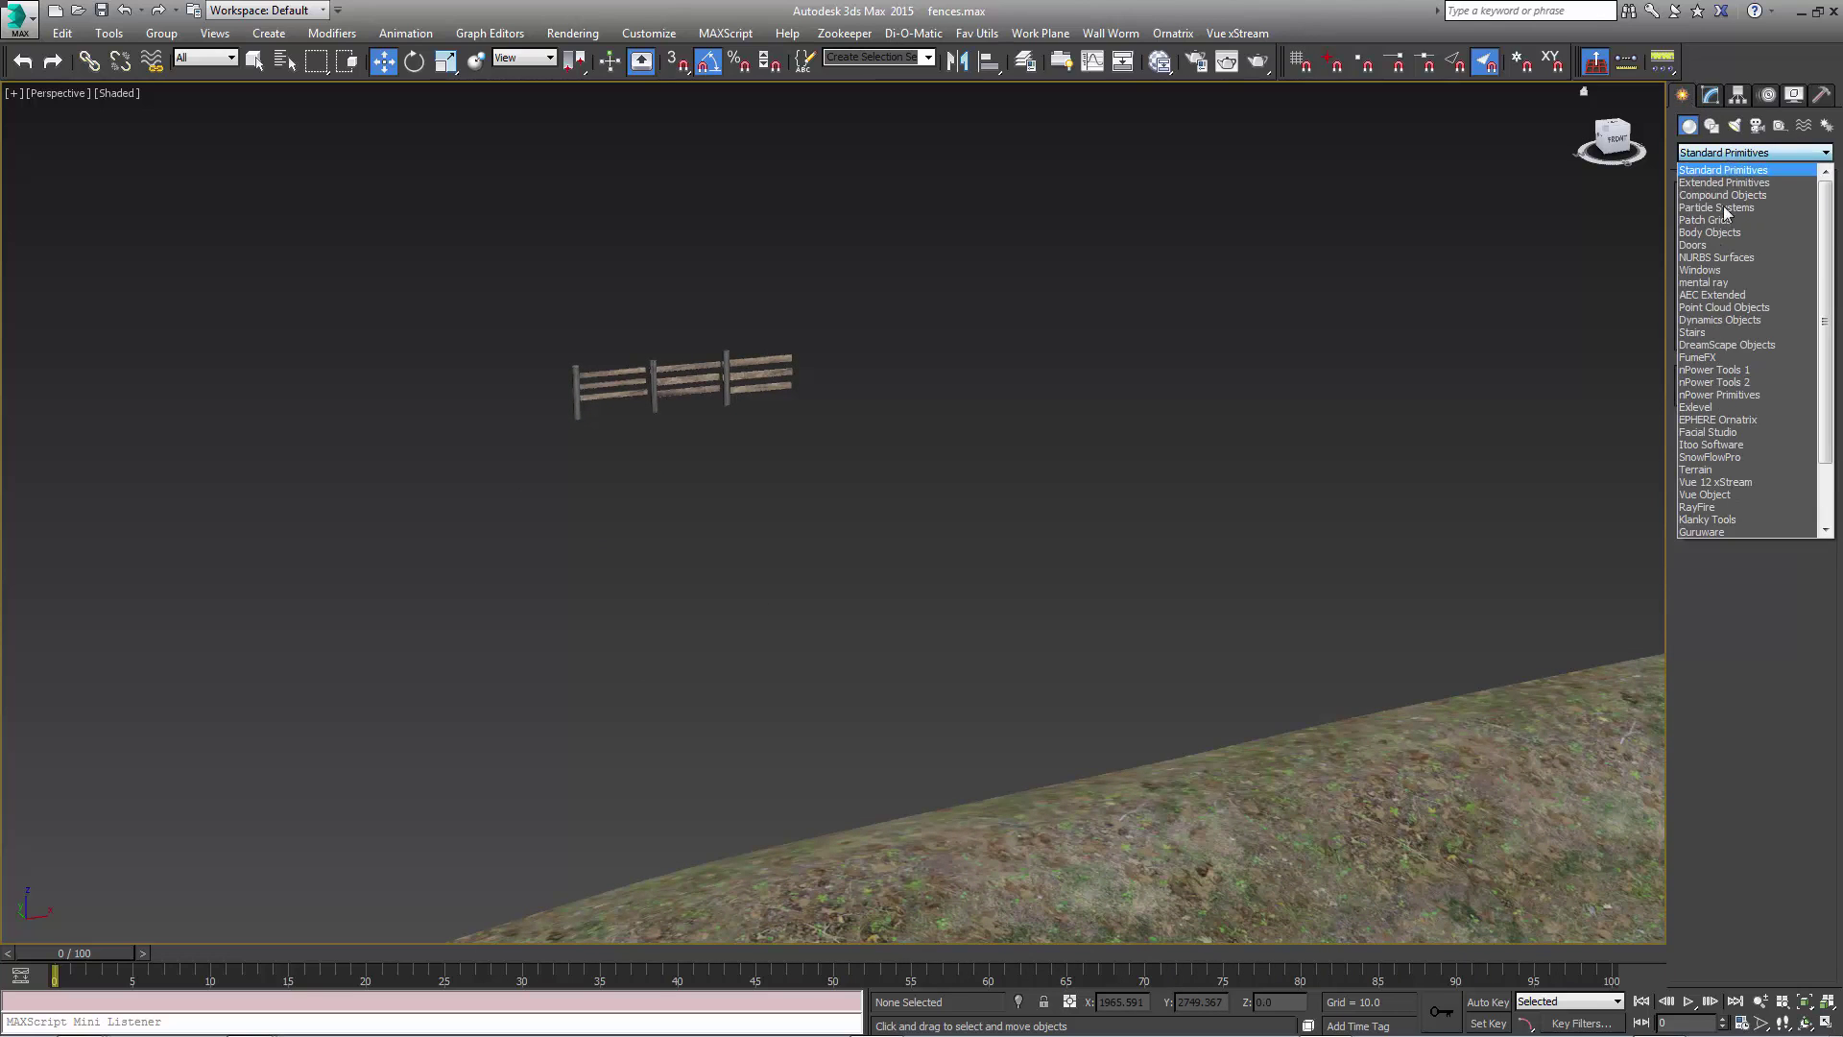
left_click(1728, 536)
left_click(1718, 276)
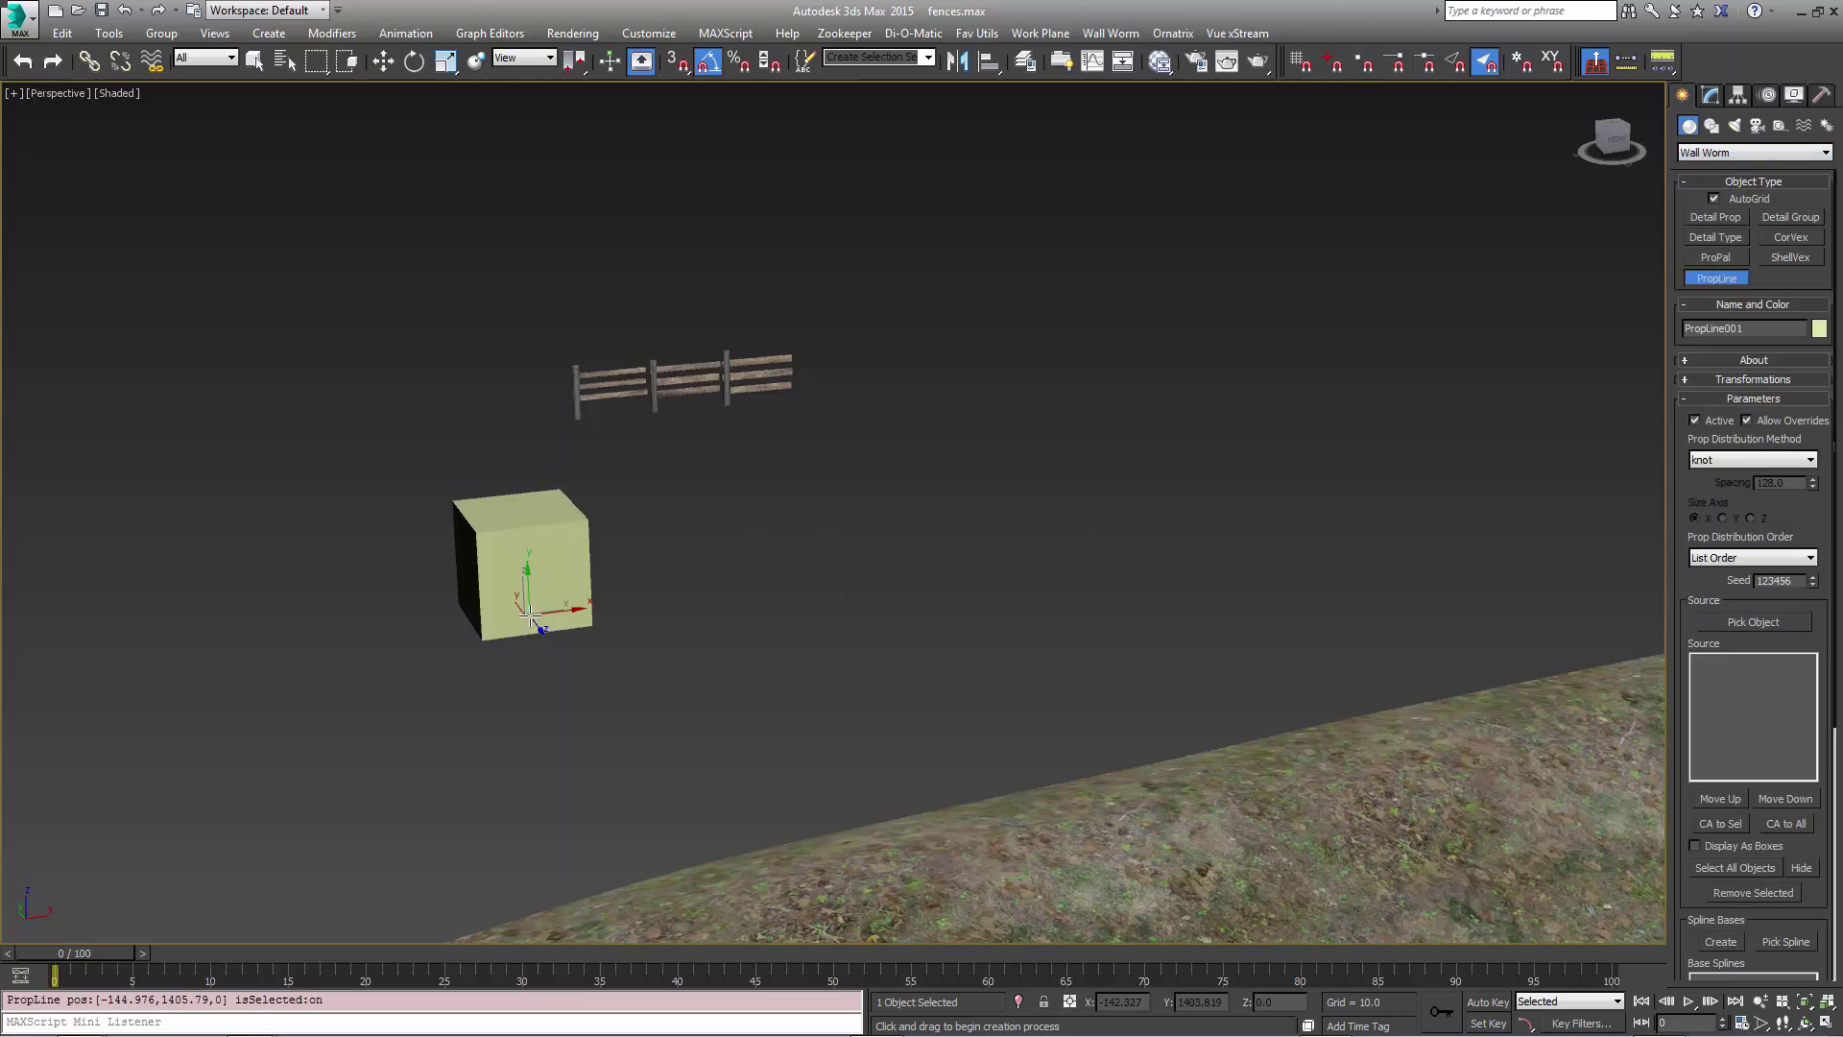
left_click(1711, 96)
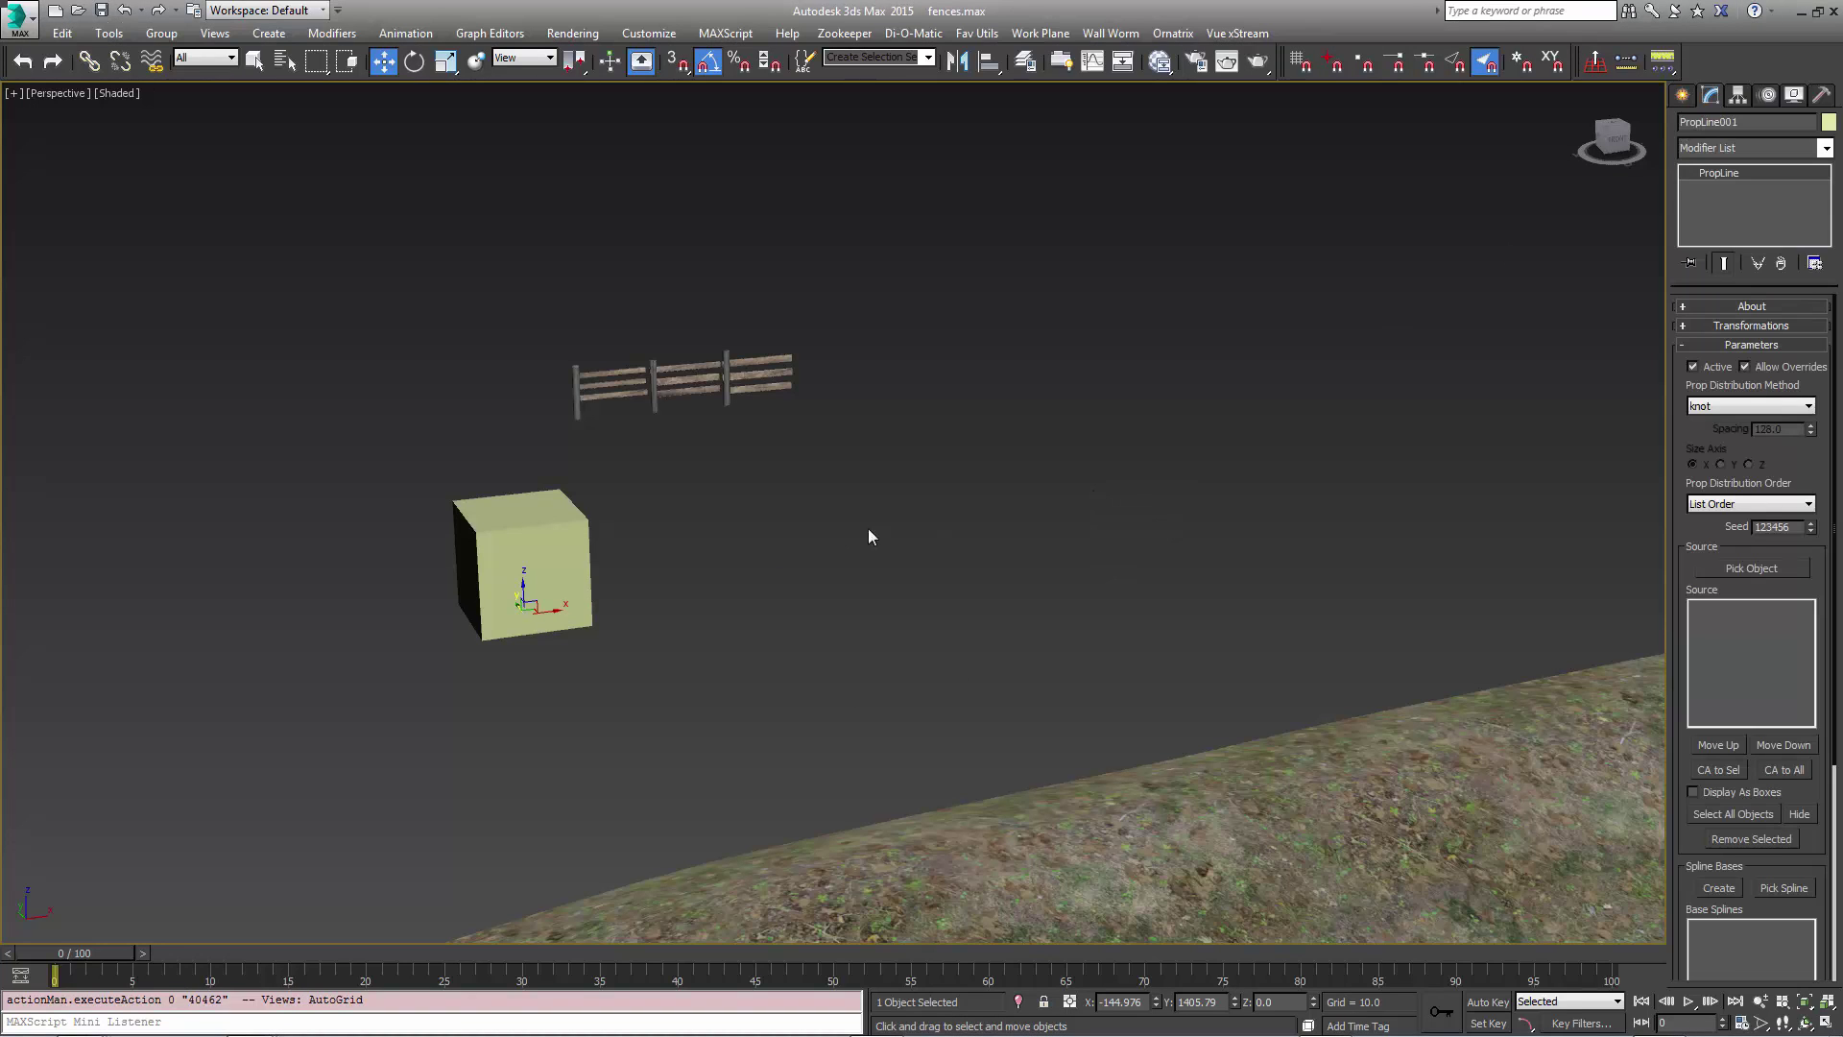
Add the three fence posts and three rail sections as PropLine sources, alternating post and rails in order along the fence
middle_click_drag(867, 529, 797, 528, "alt")
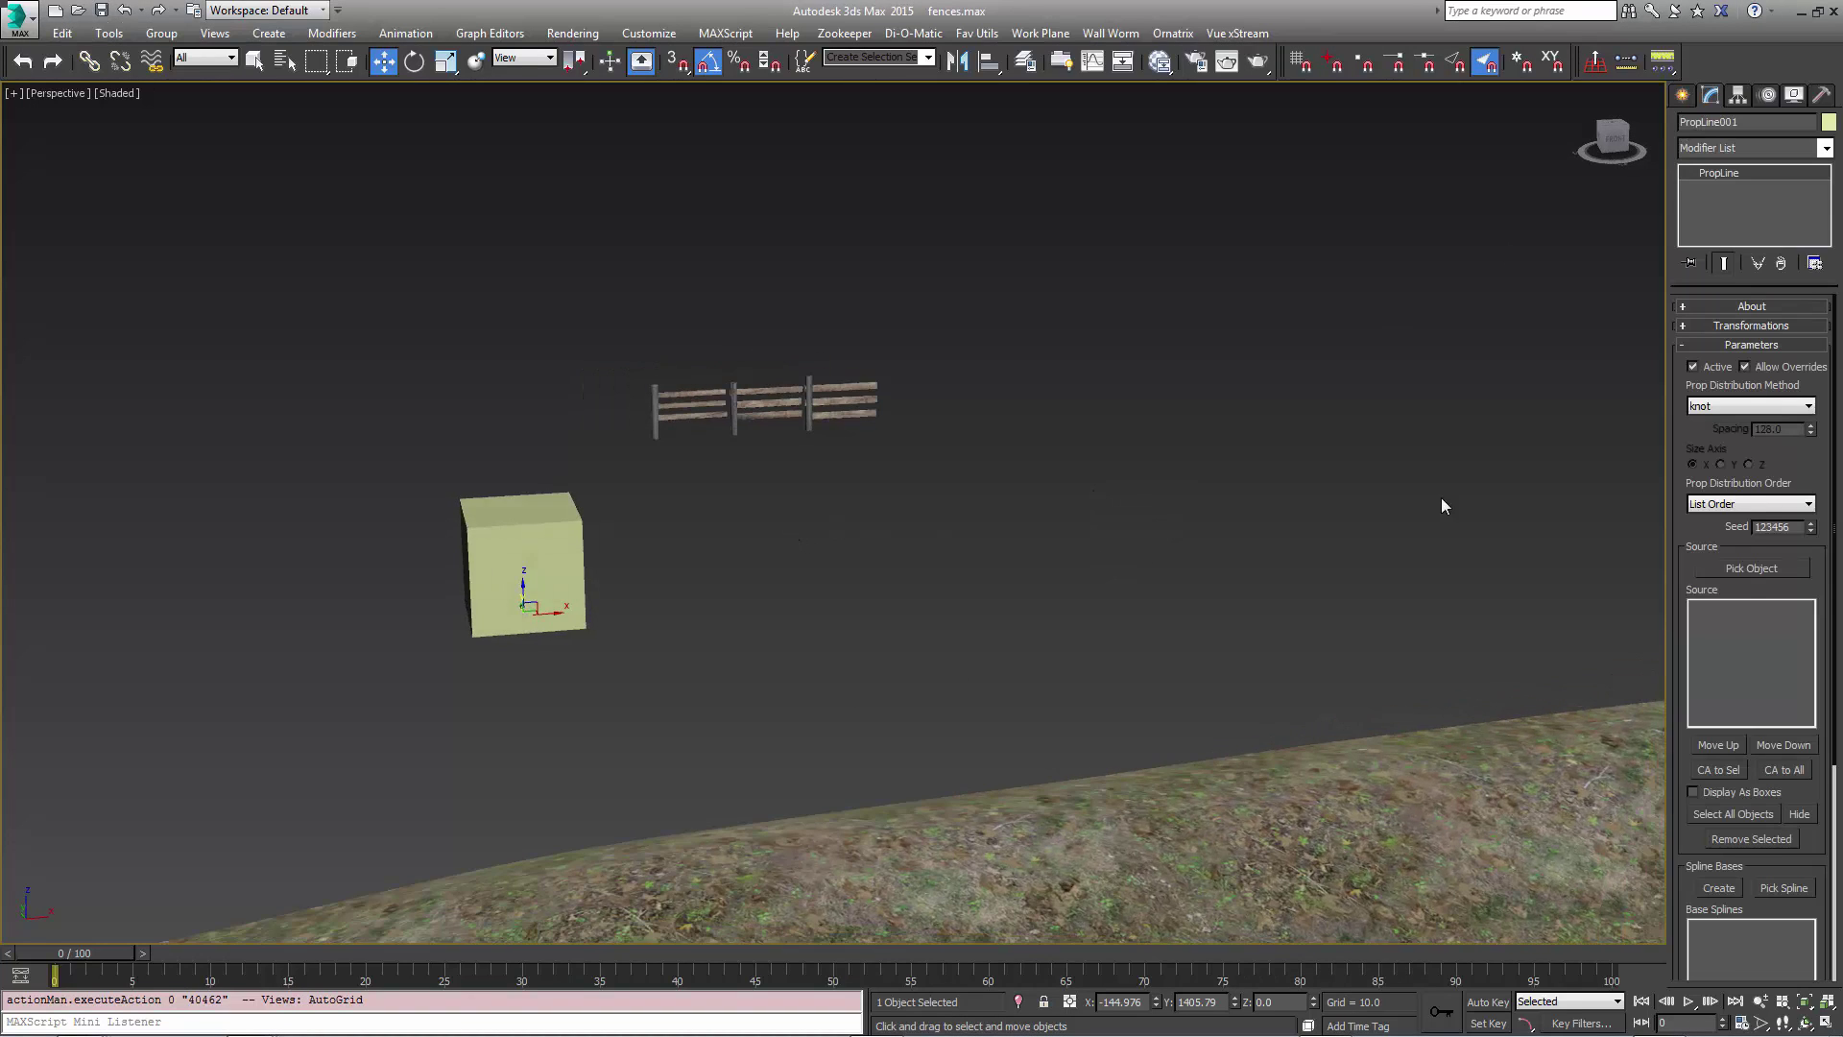
left_click(1749, 570)
left_click(656, 440)
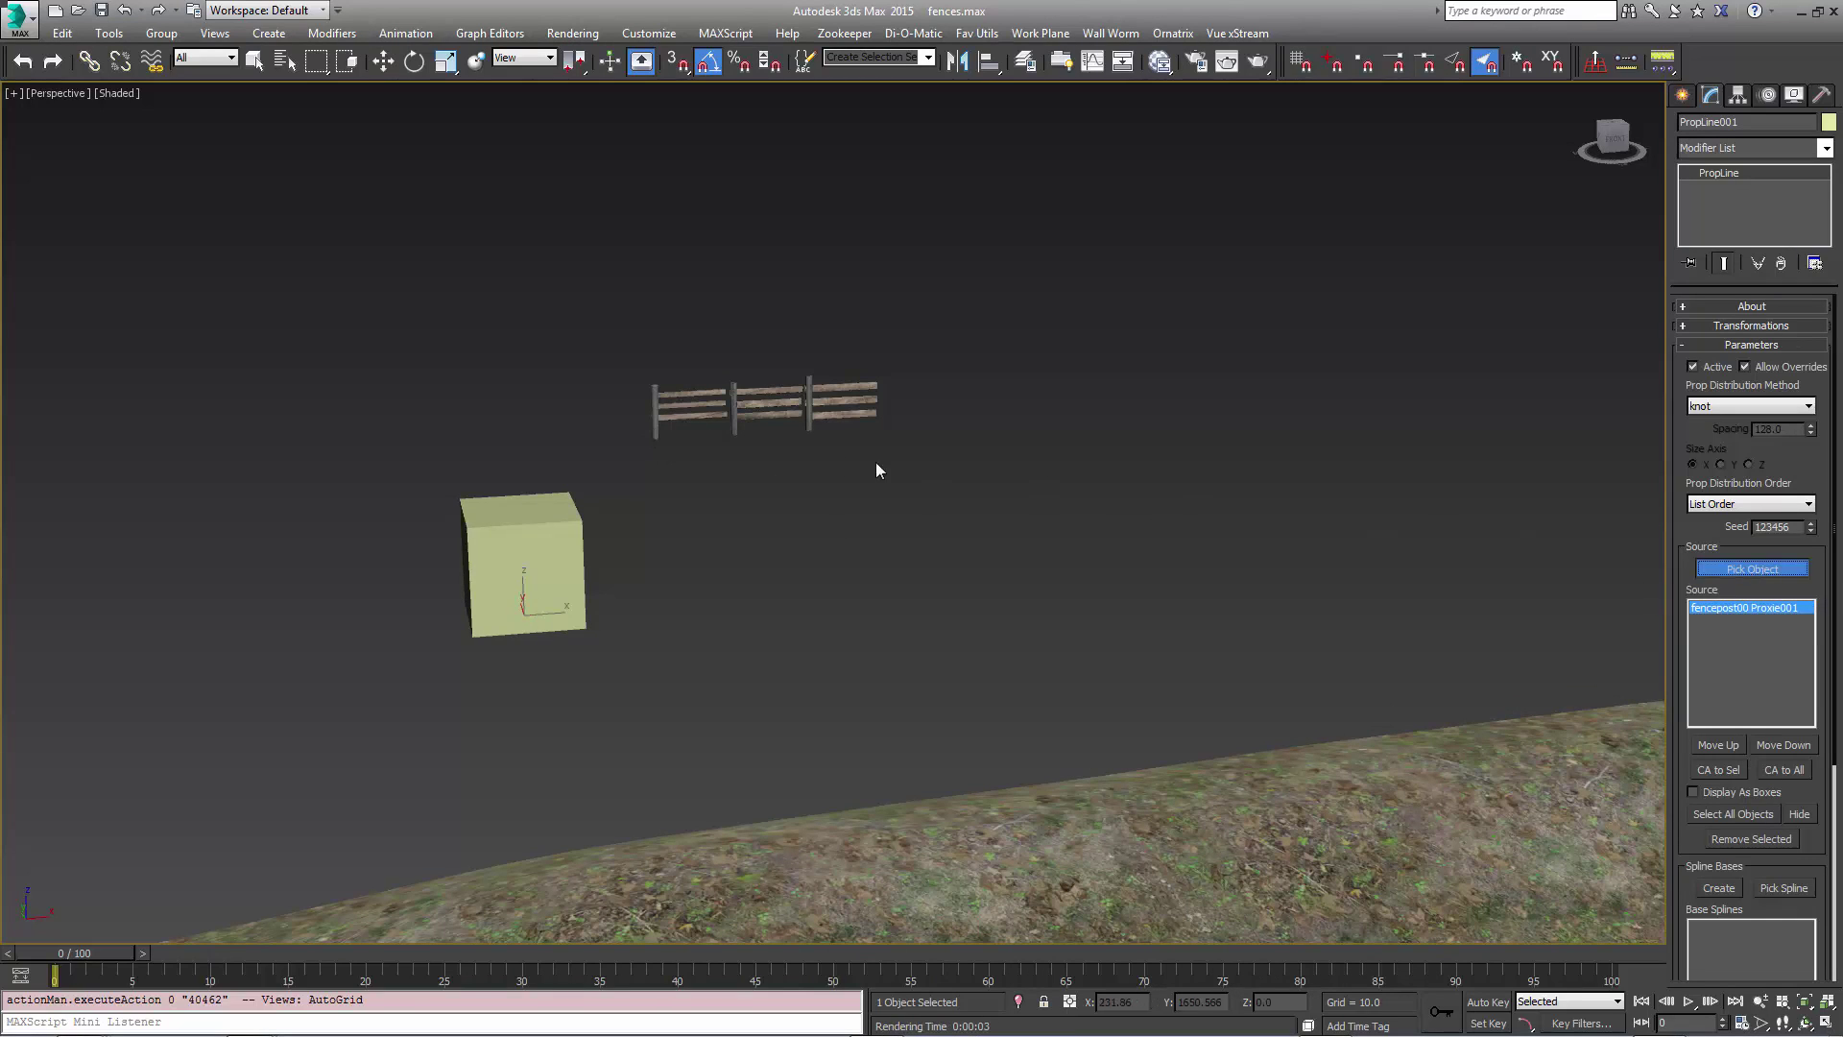
left_click(705, 415)
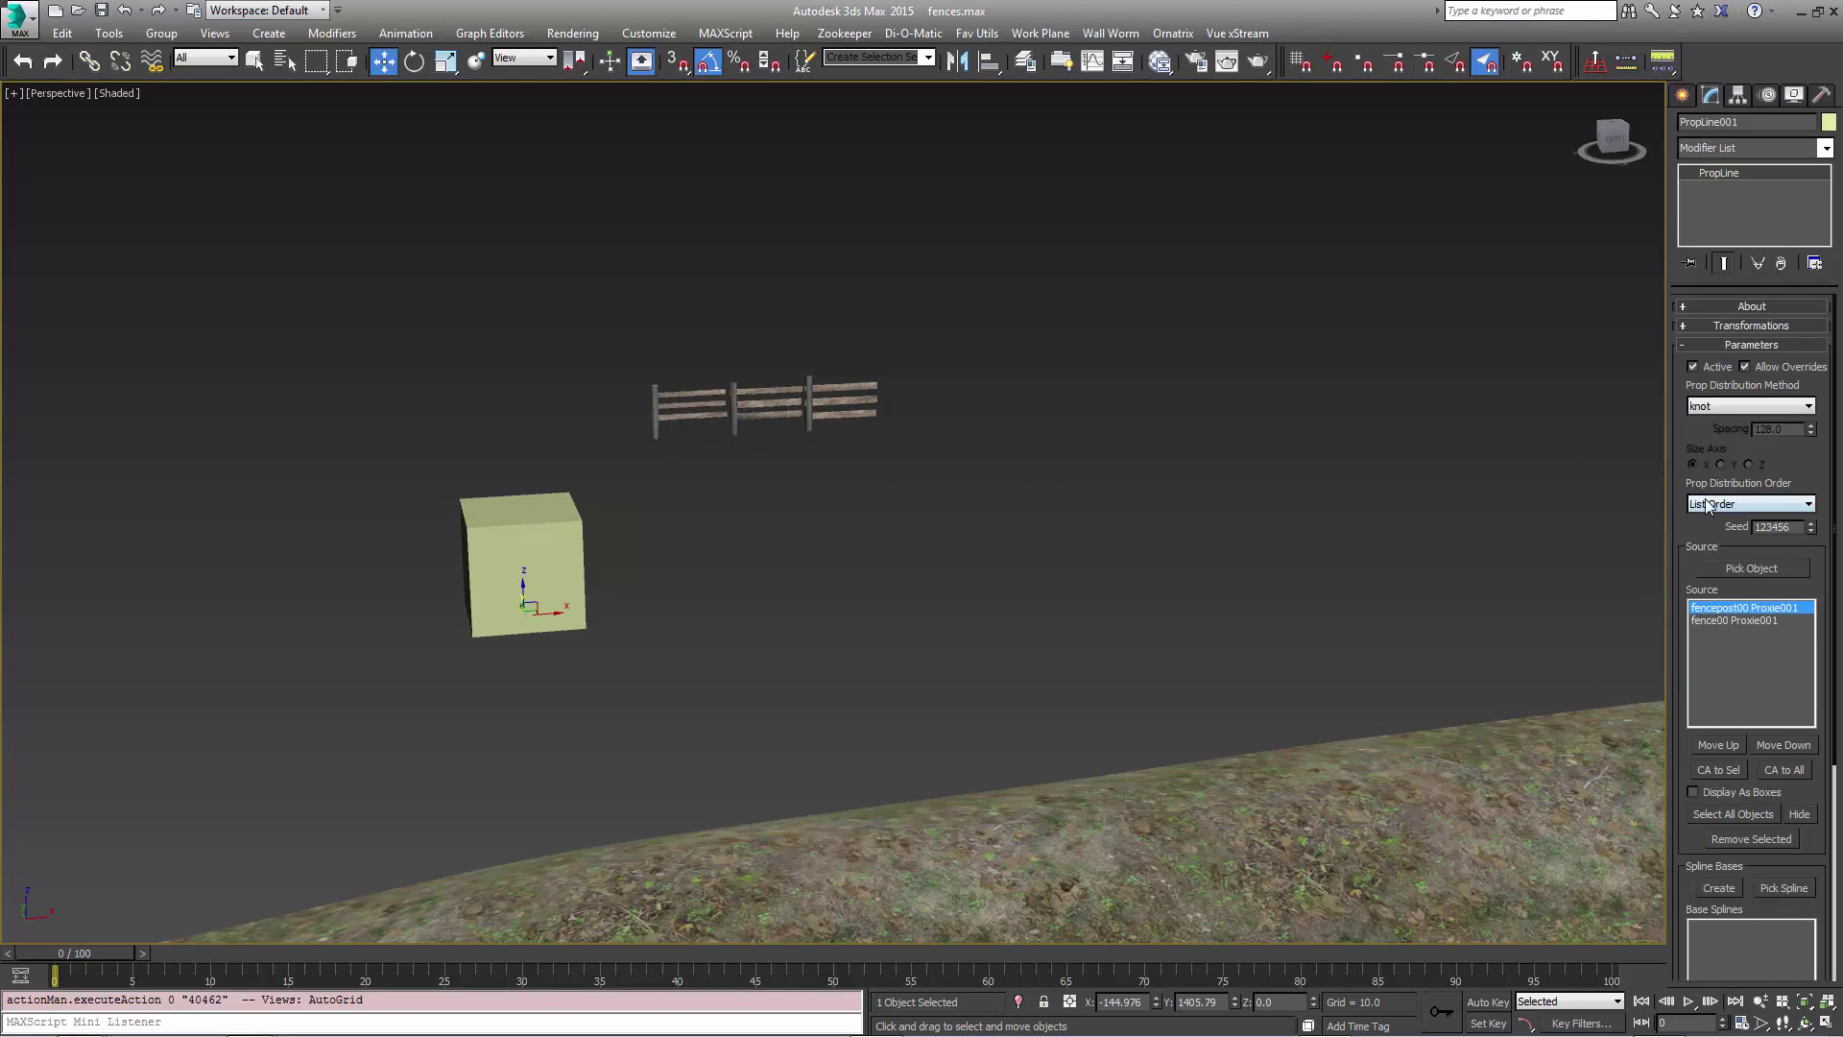
left_click(1749, 568)
left_click(733, 434)
left_click(1749, 569)
left_click(763, 415)
left_click(1748, 569)
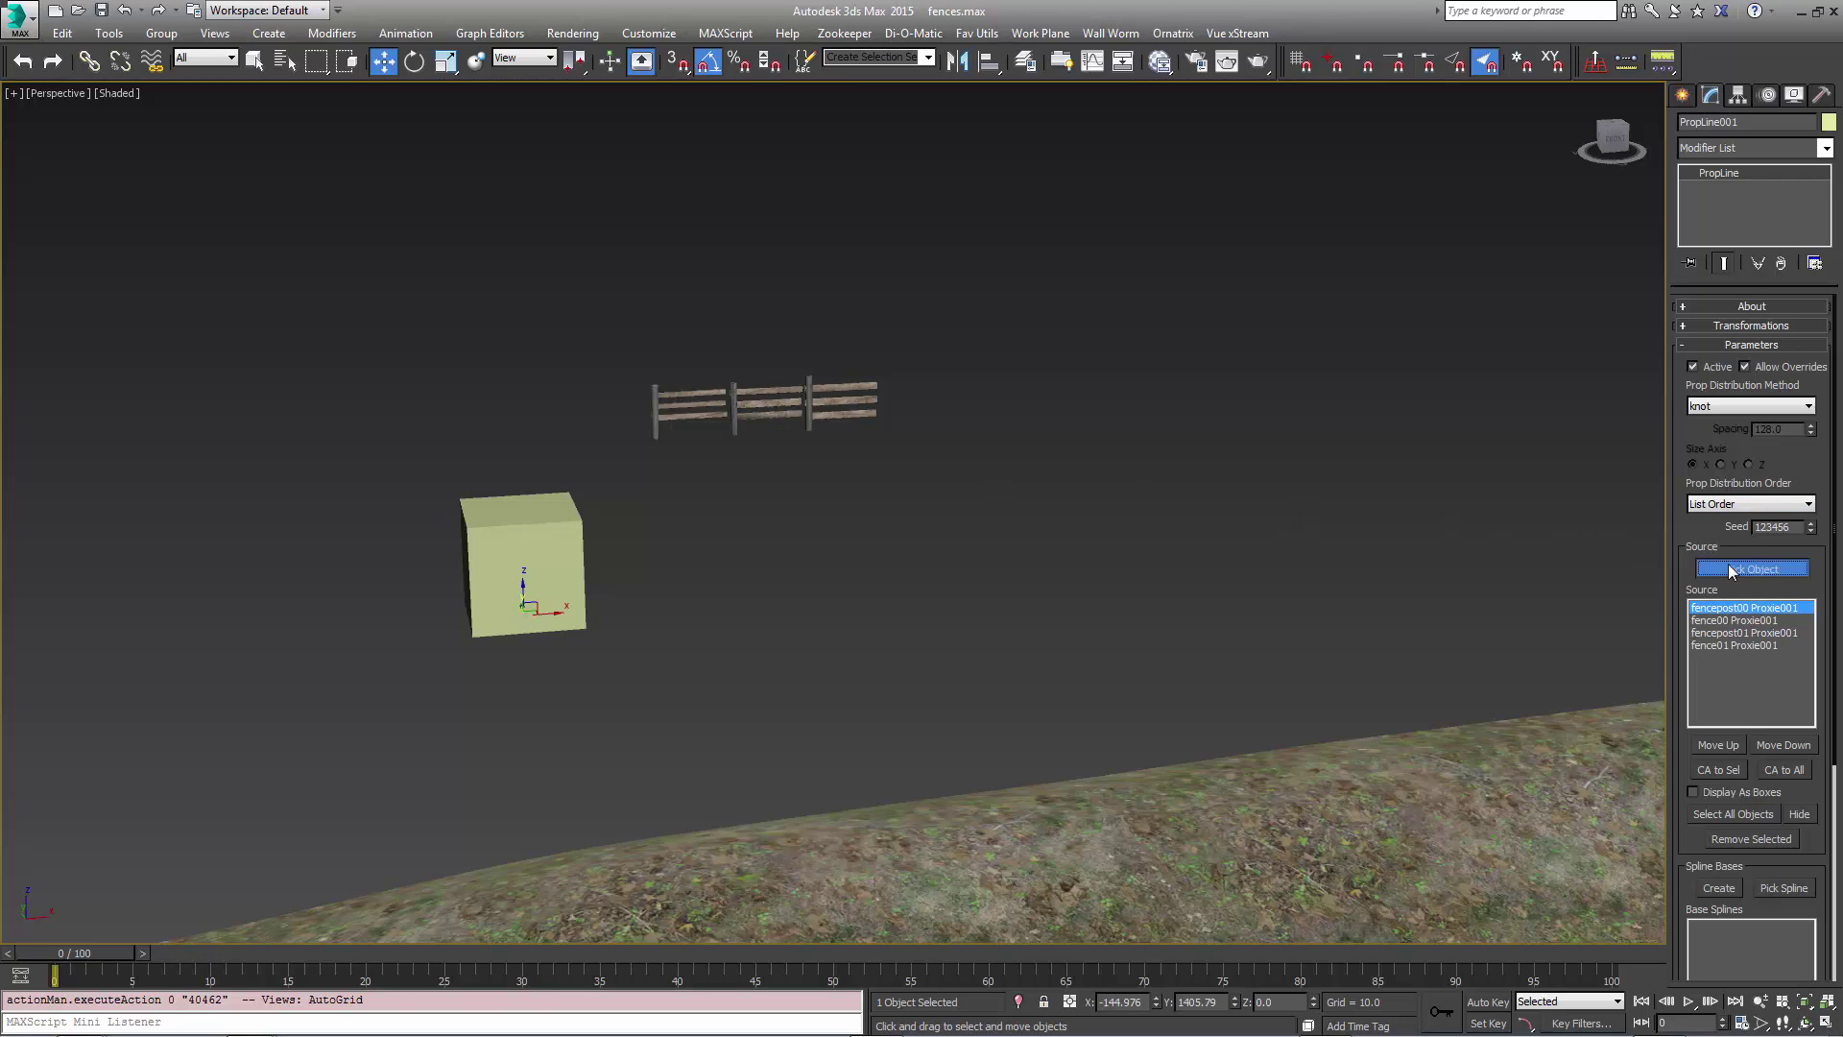
left_click(806, 423)
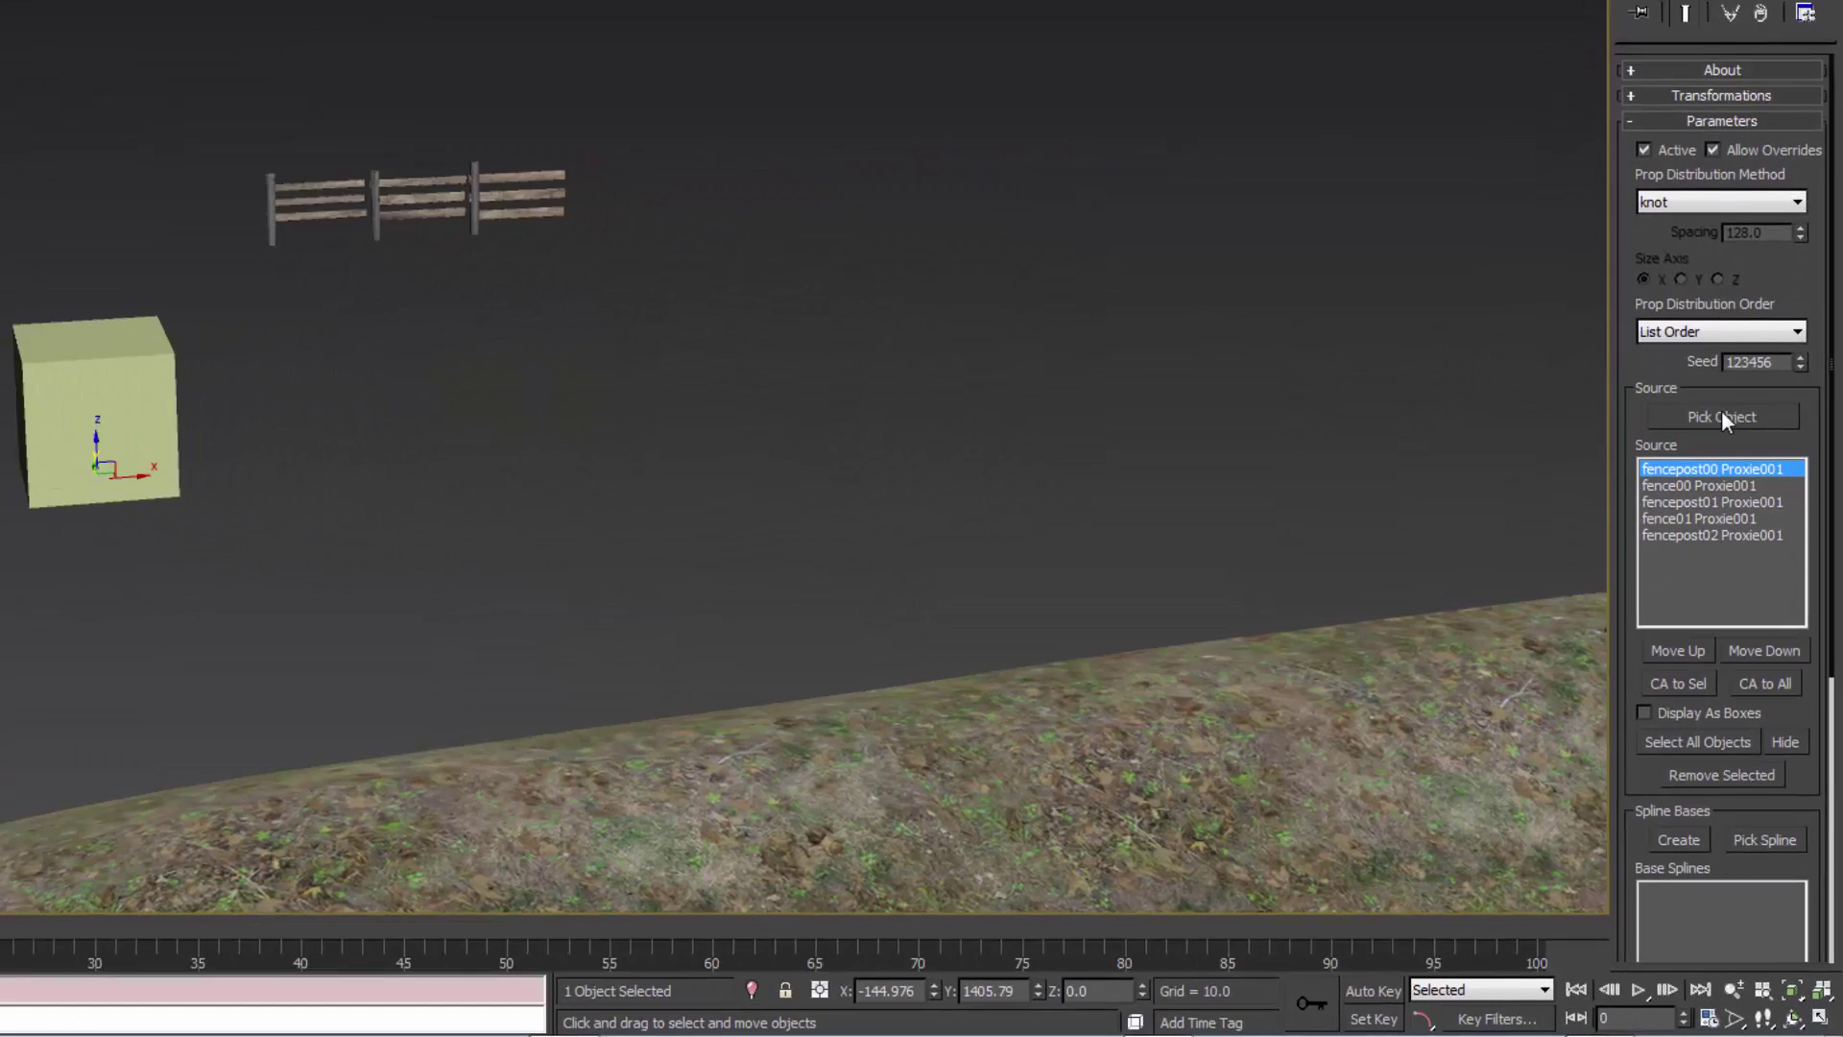
left_click(1752, 568)
left_click(362, 108)
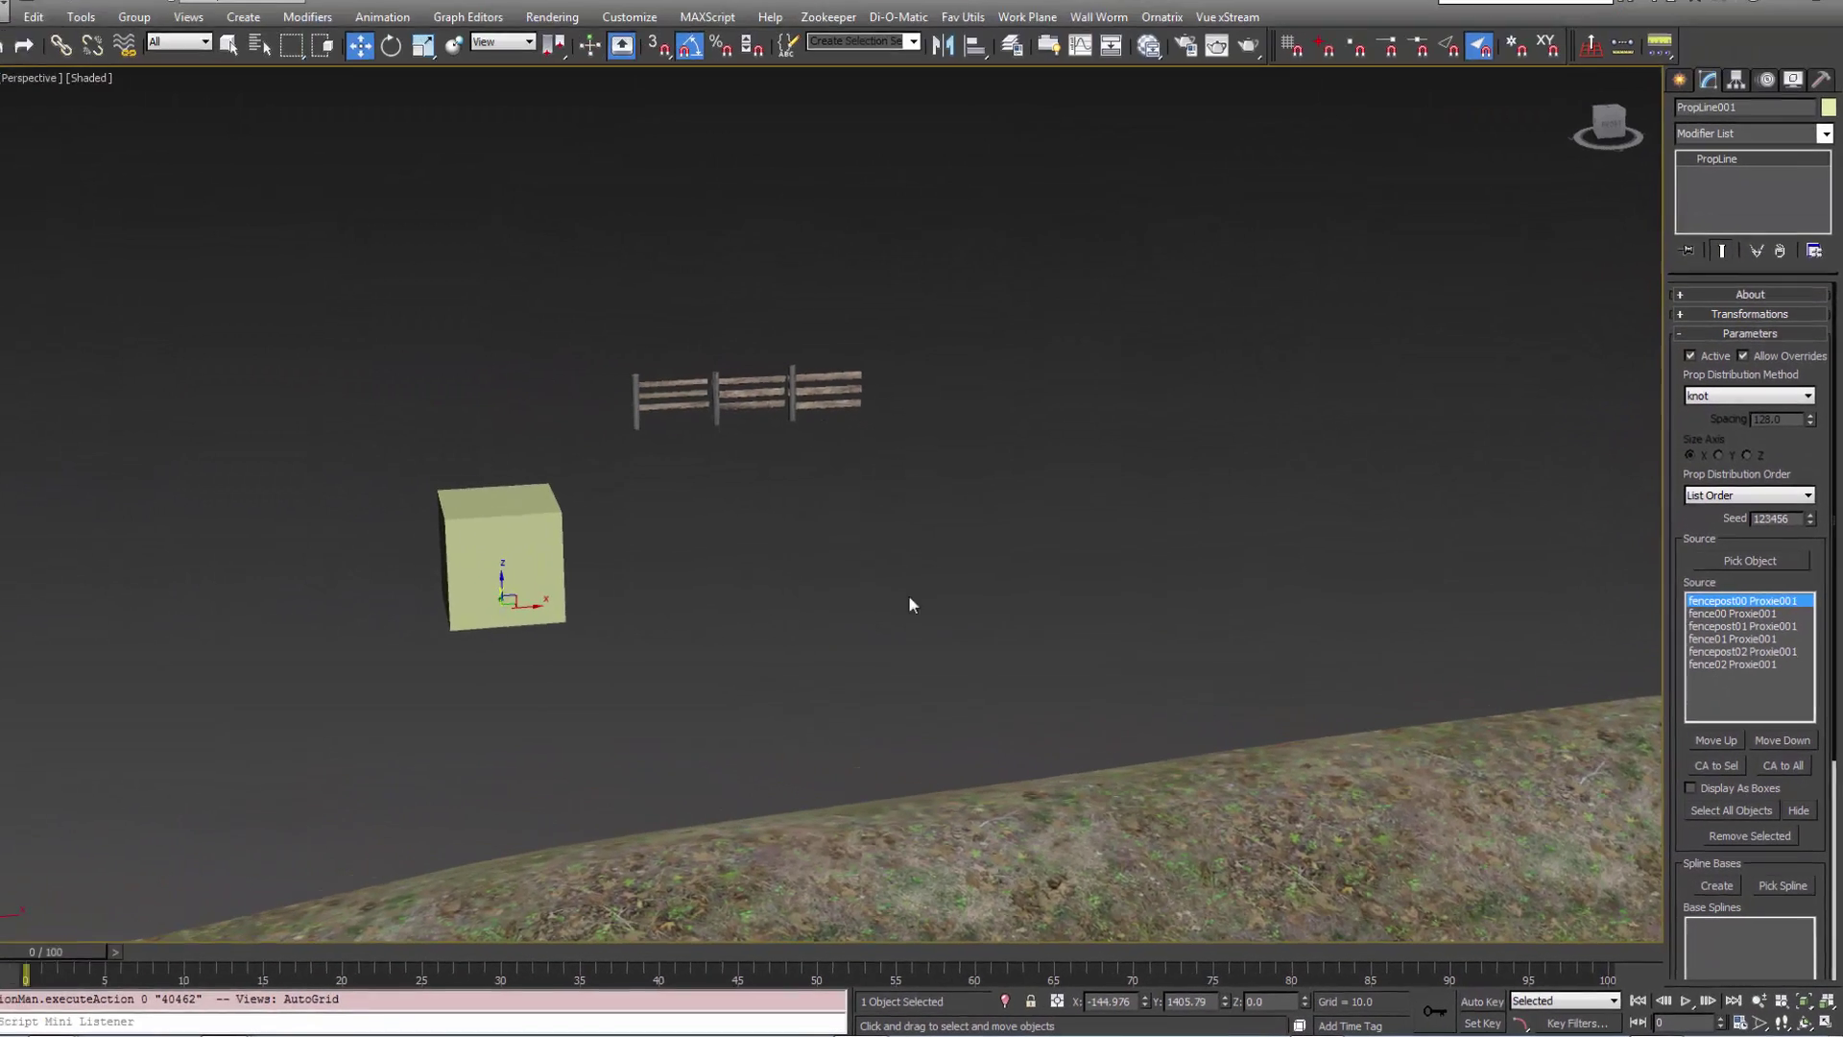
Set the PropLine's prop distribution method to size
middle_click_drag(465, 374, 473, 288)
scroll(483, 312, "down", 3)
scroll(920, 415, "down", 2)
middle_click_drag(929, 549, 849, 422)
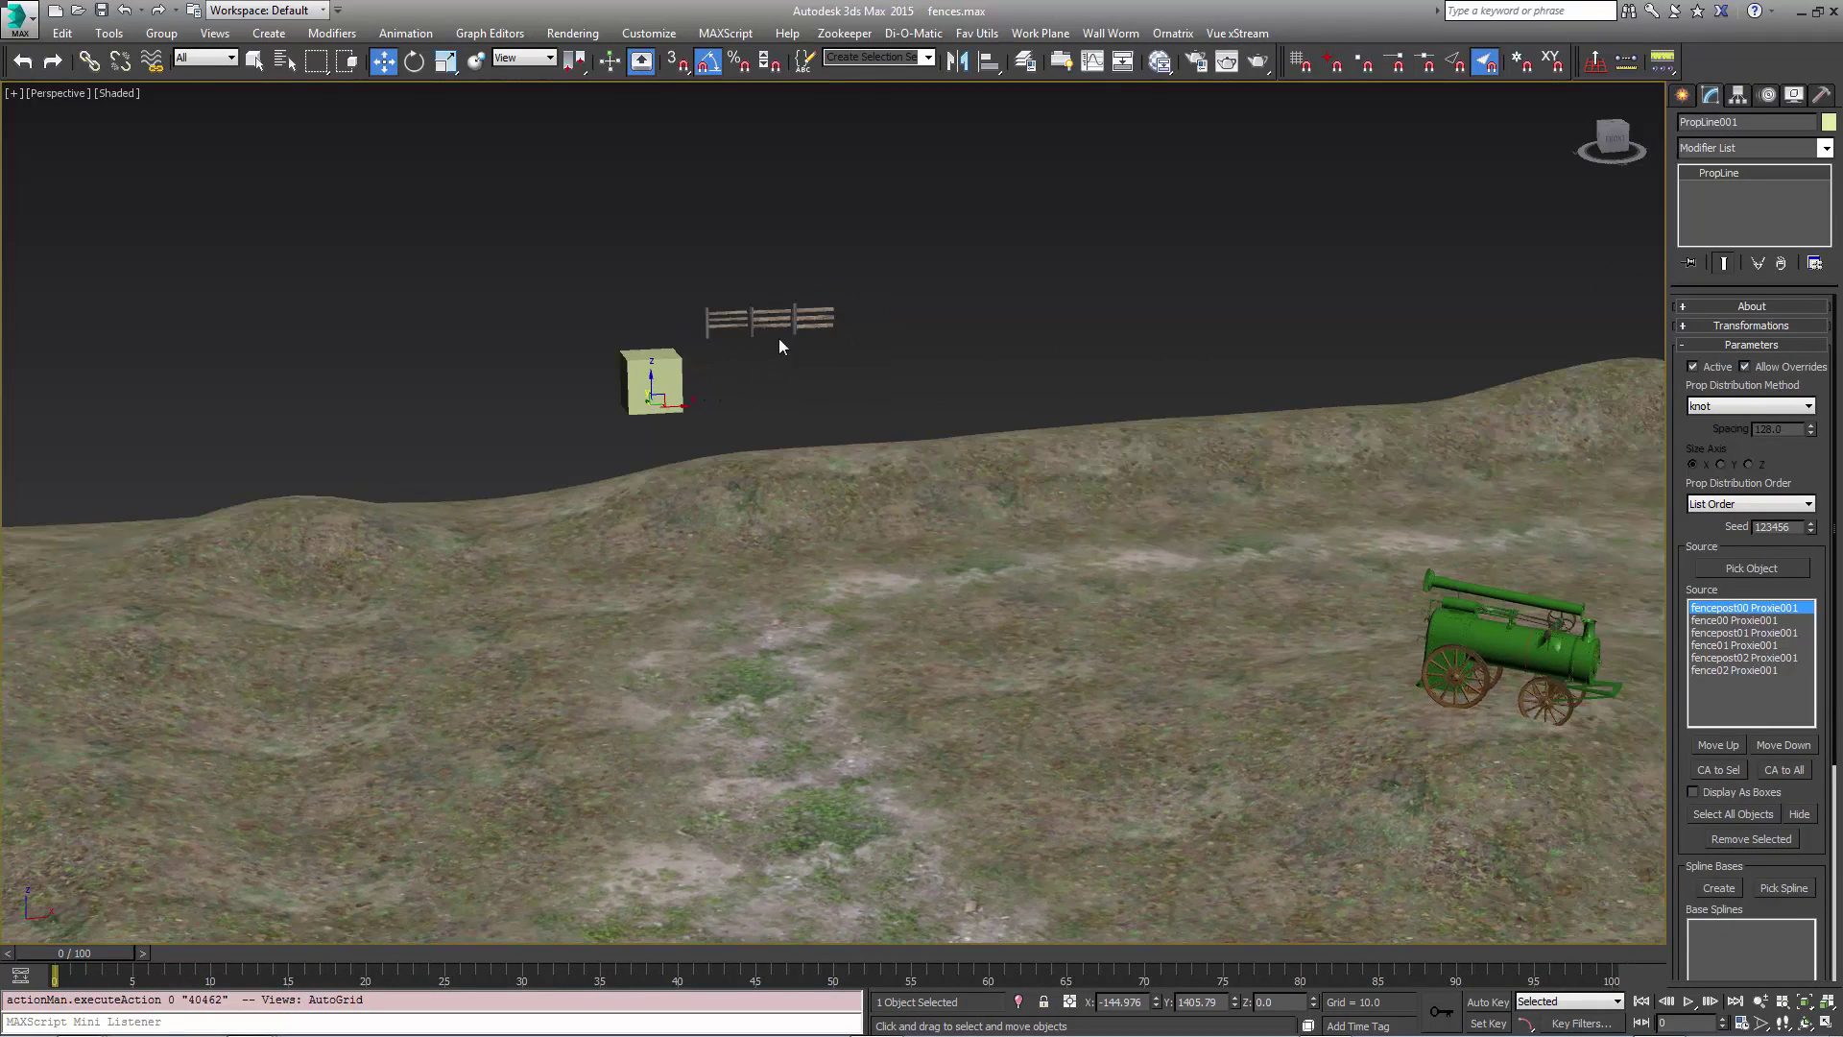
scroll(1757, 783, "down", 2)
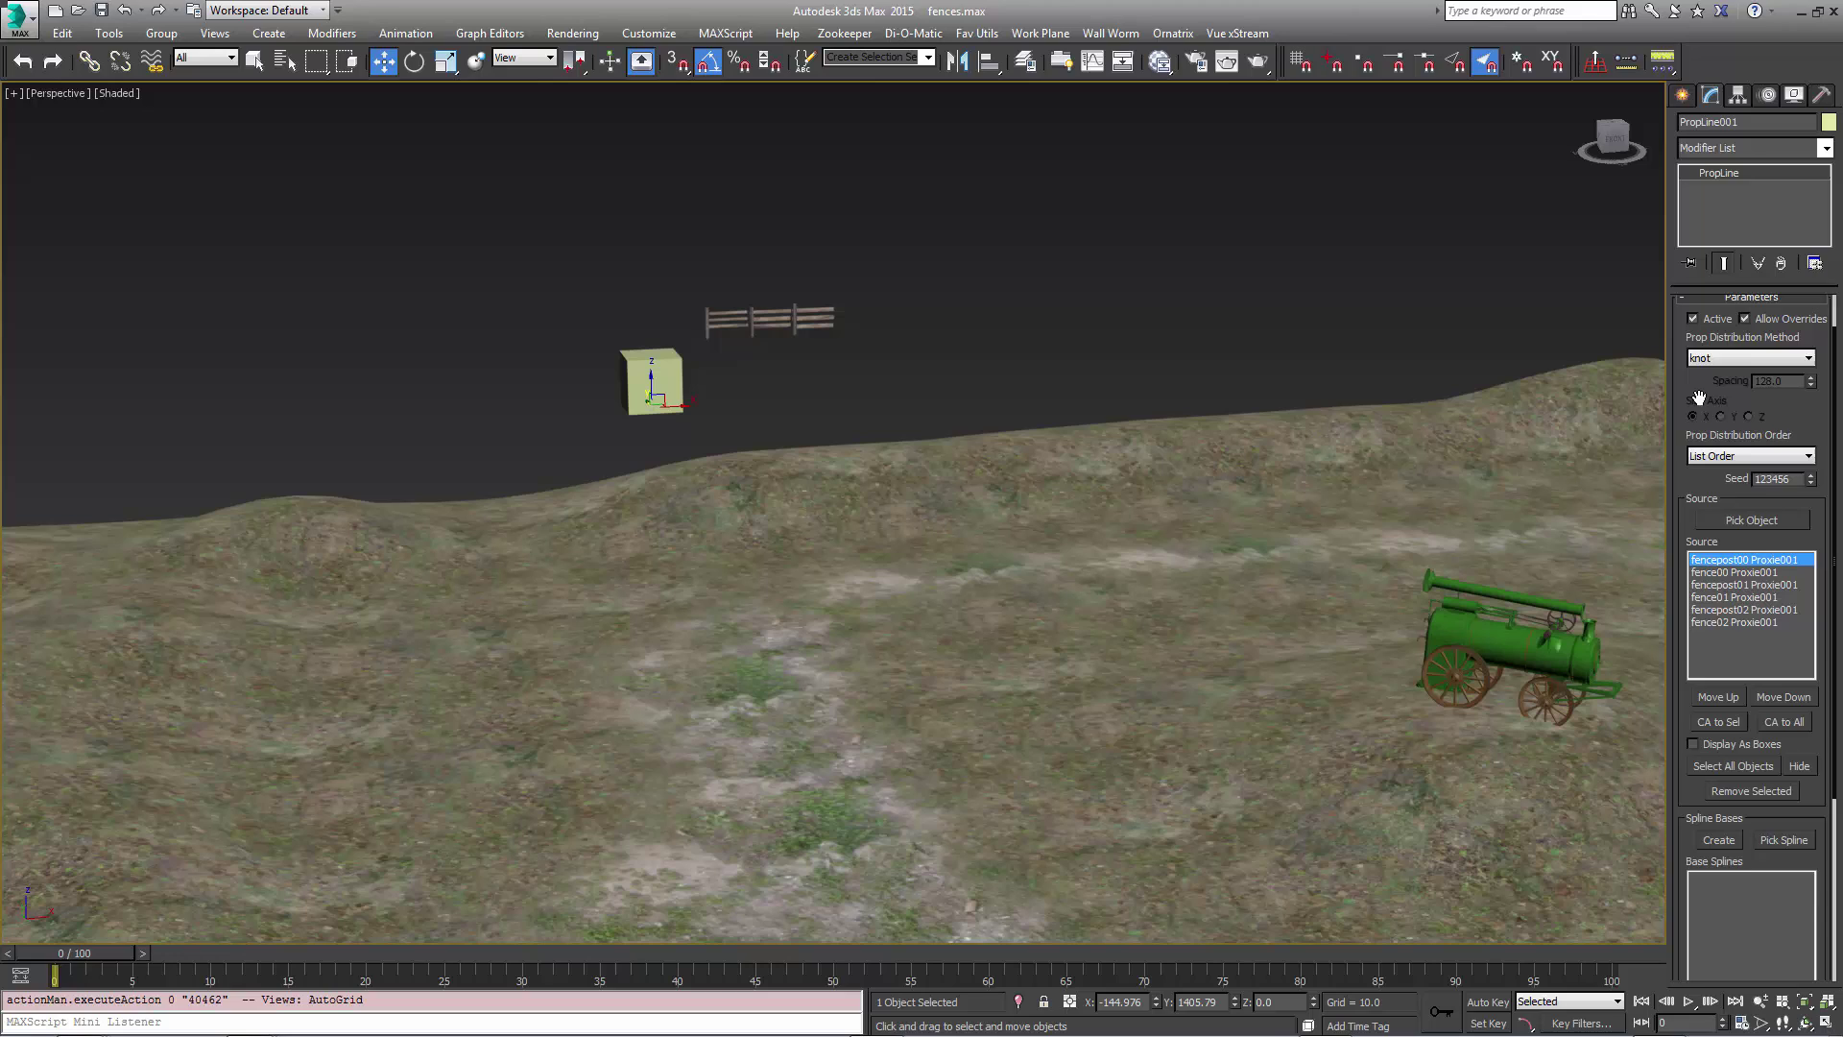
left_click_drag(1698, 397, 1696, 462)
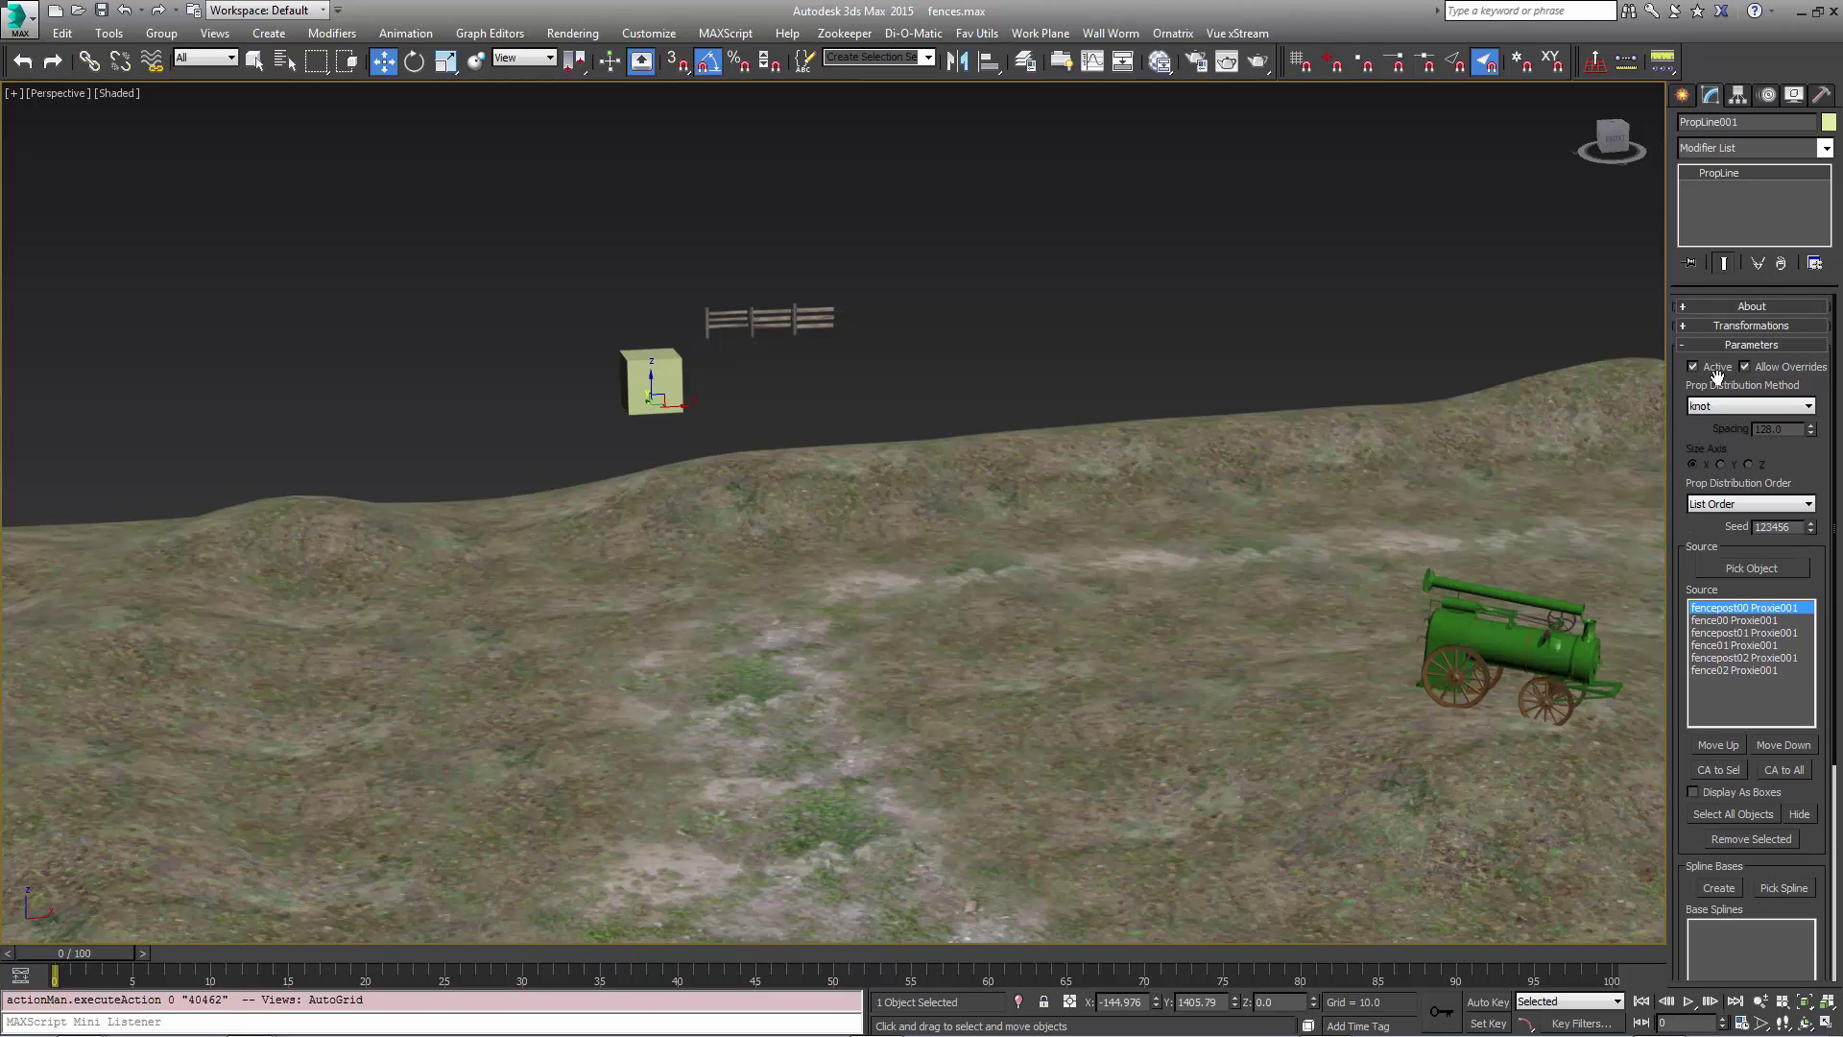
left_click(1715, 407)
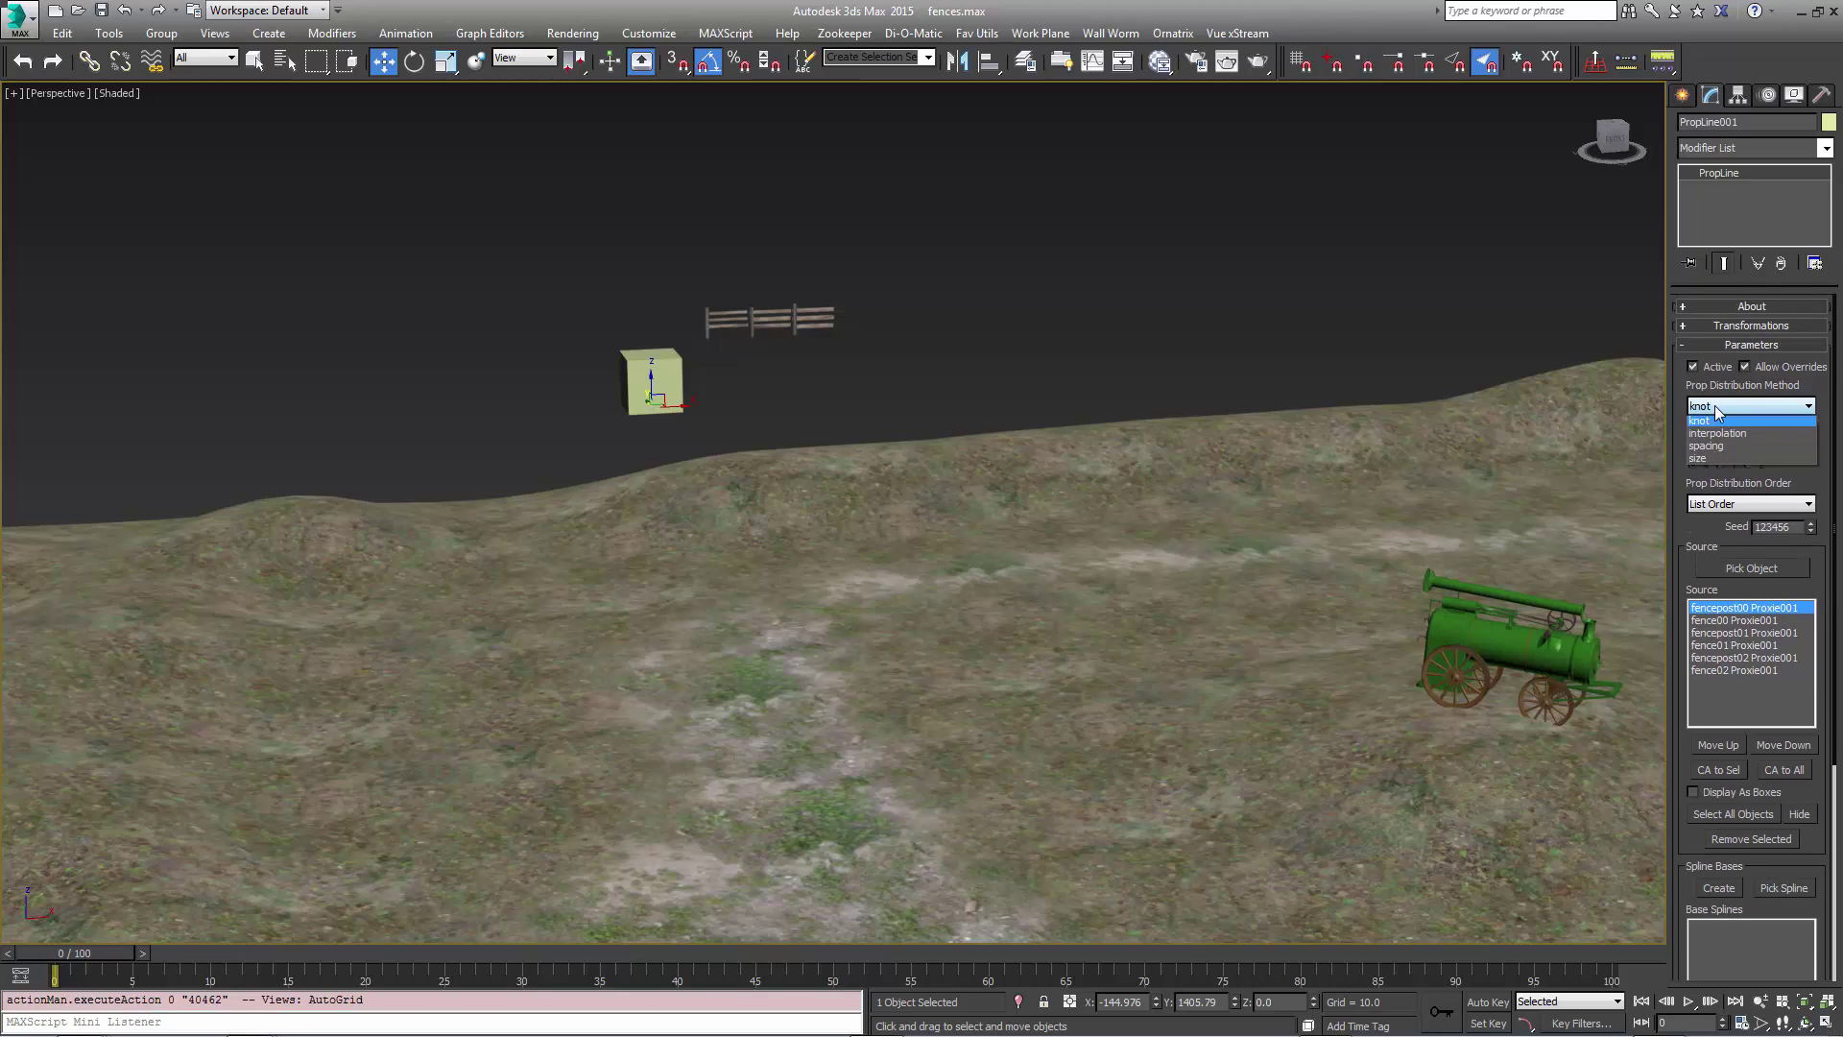
left_click(1704, 462)
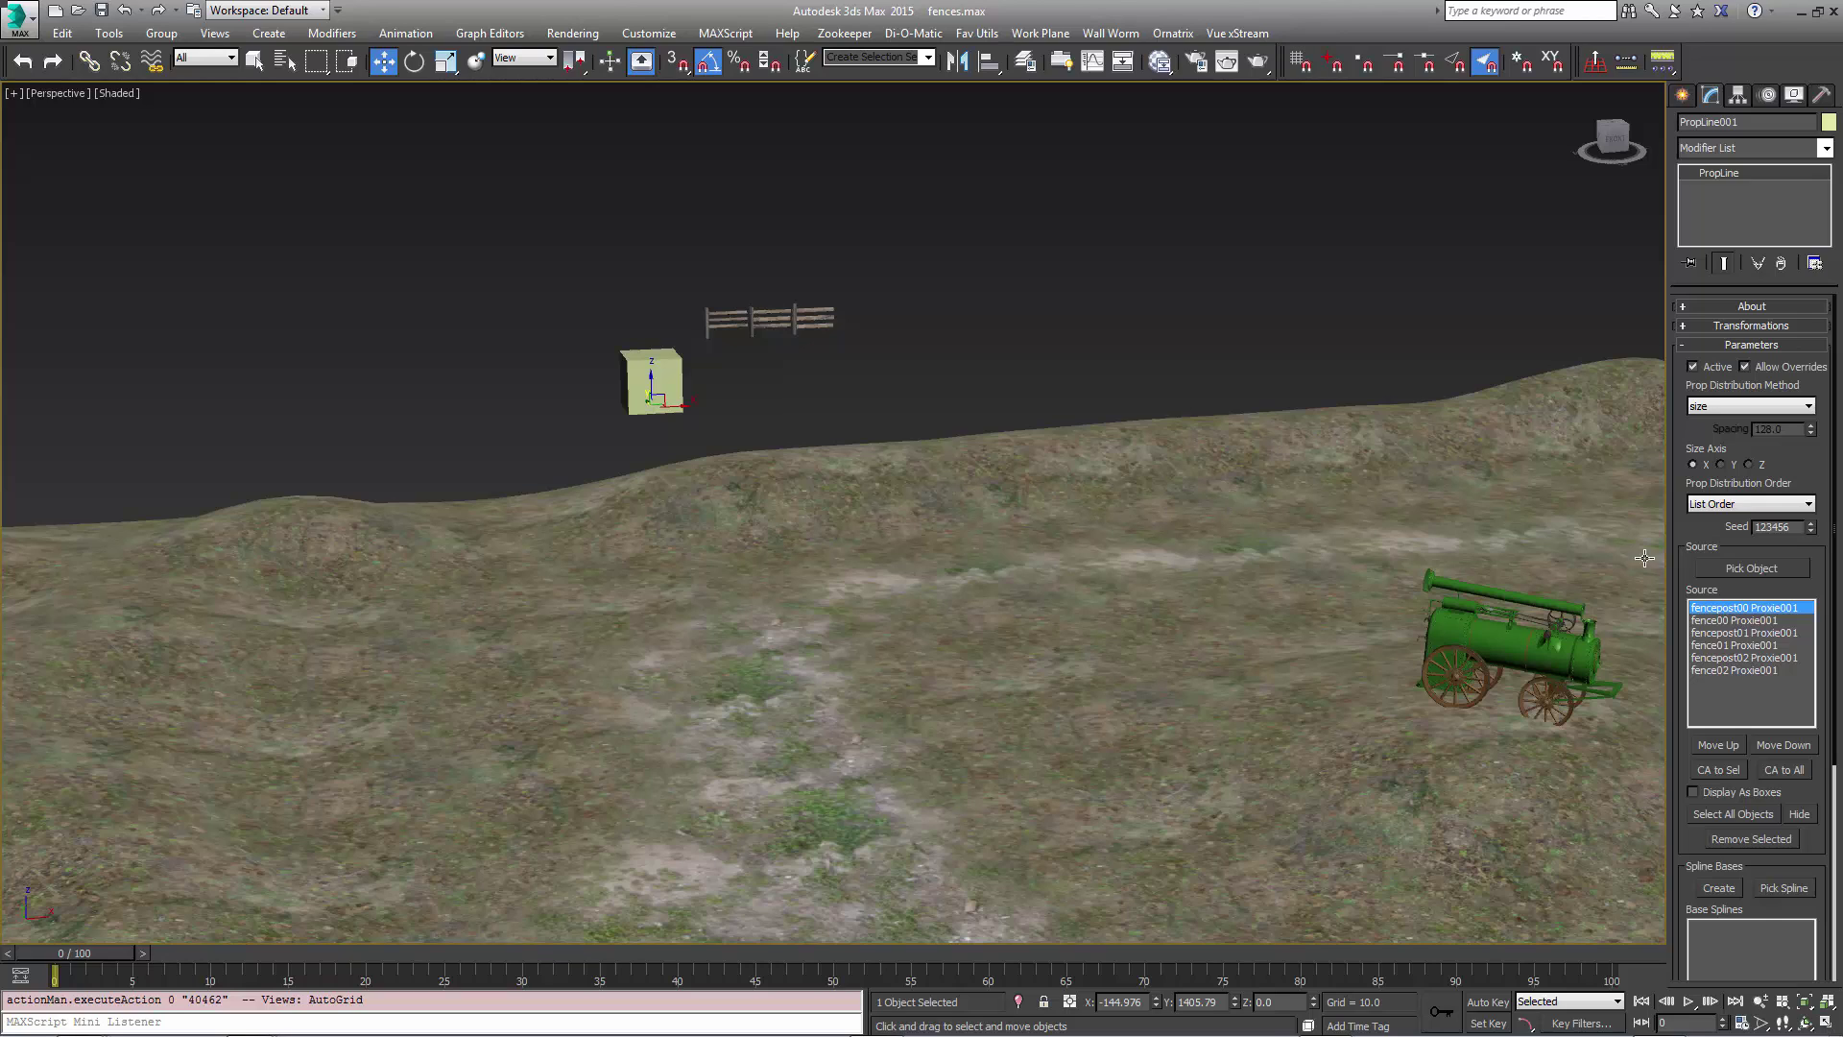
Start a new control spline for the PropLine, with 3D snapping to the terrain enabled
left_click_drag(1819, 764, 1819, 470)
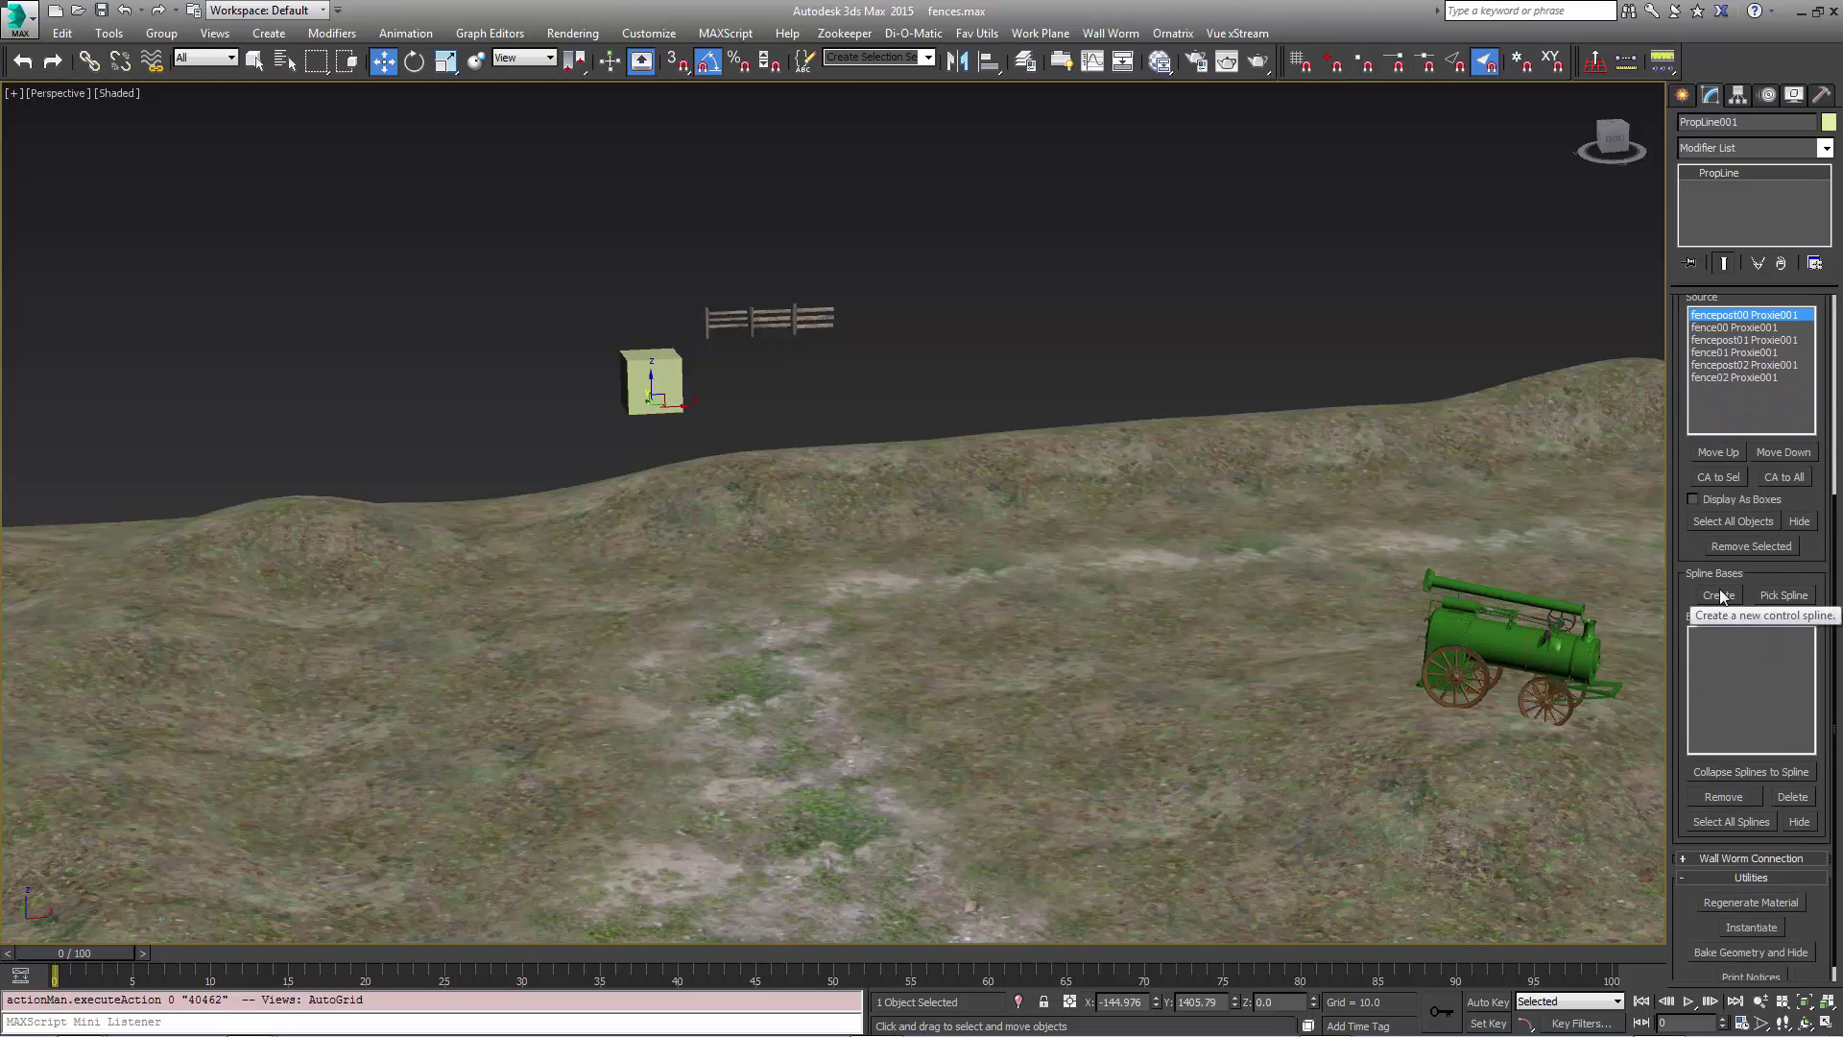
left_click(1718, 591)
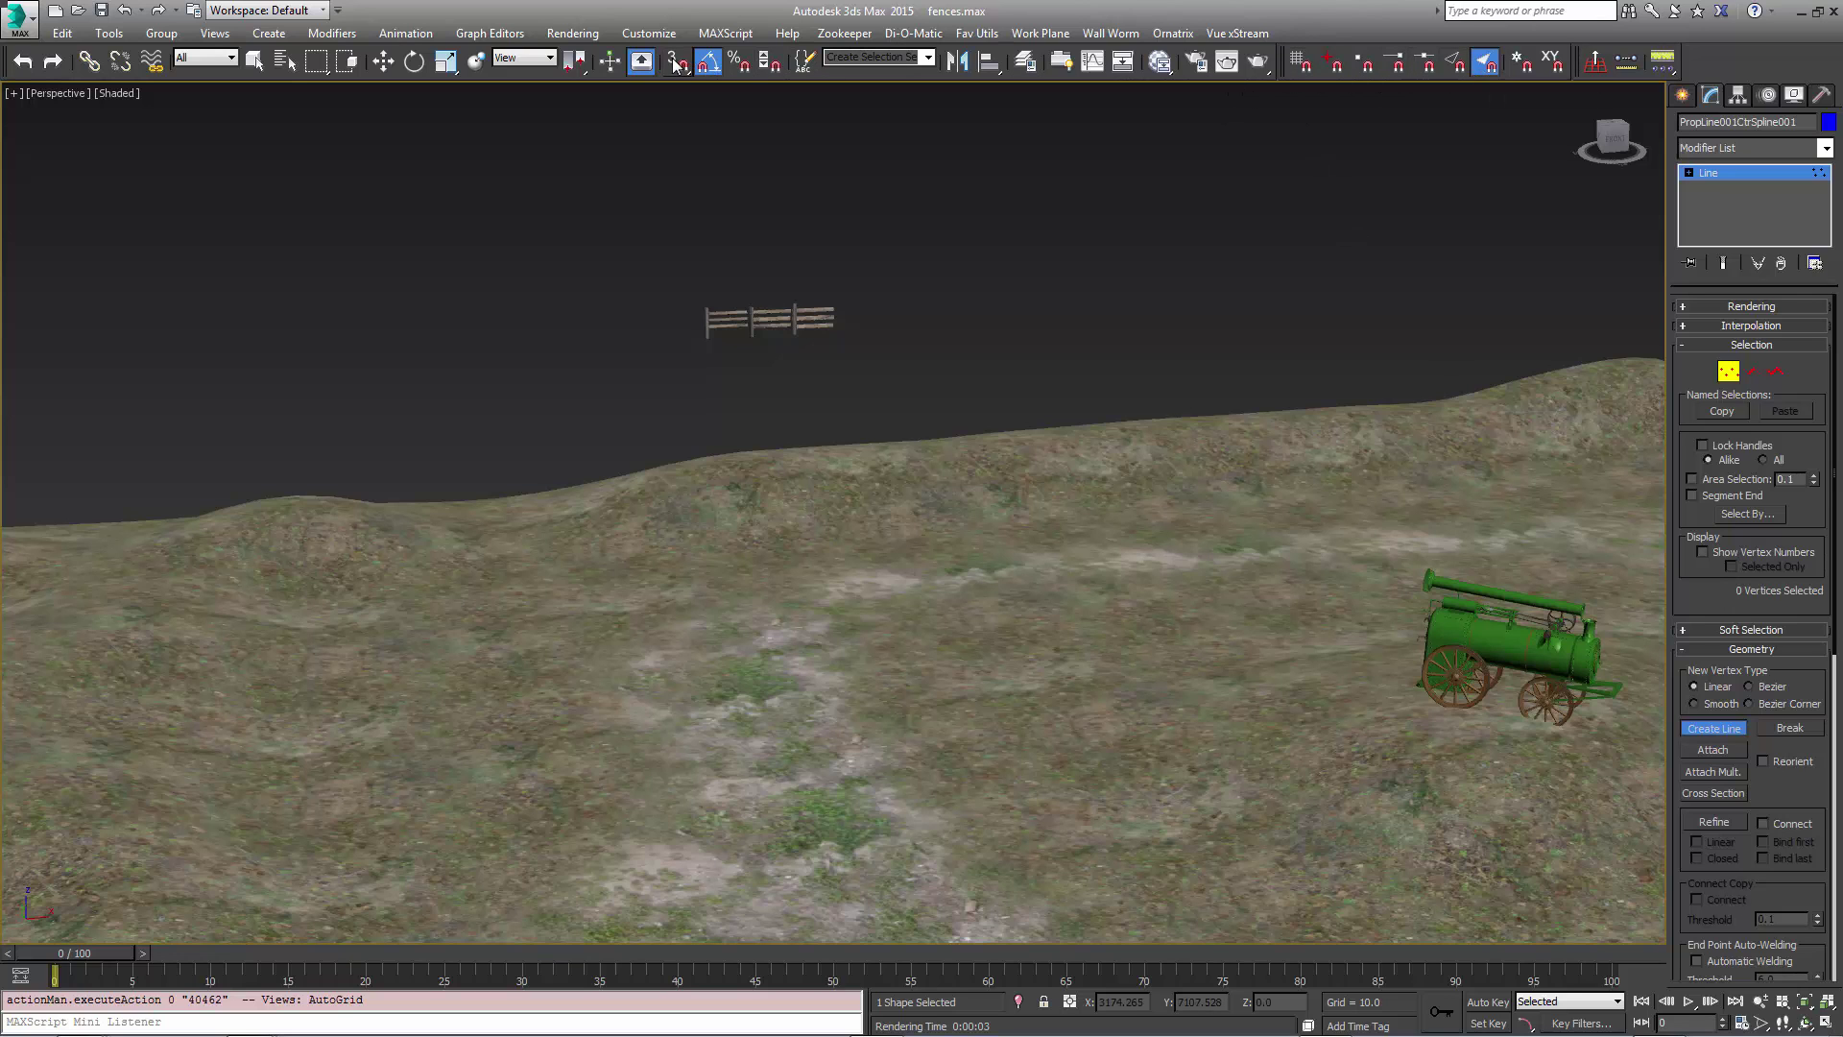
middle_click_drag(1232, 495, 950, 457)
scroll(952, 458, "down", 3)
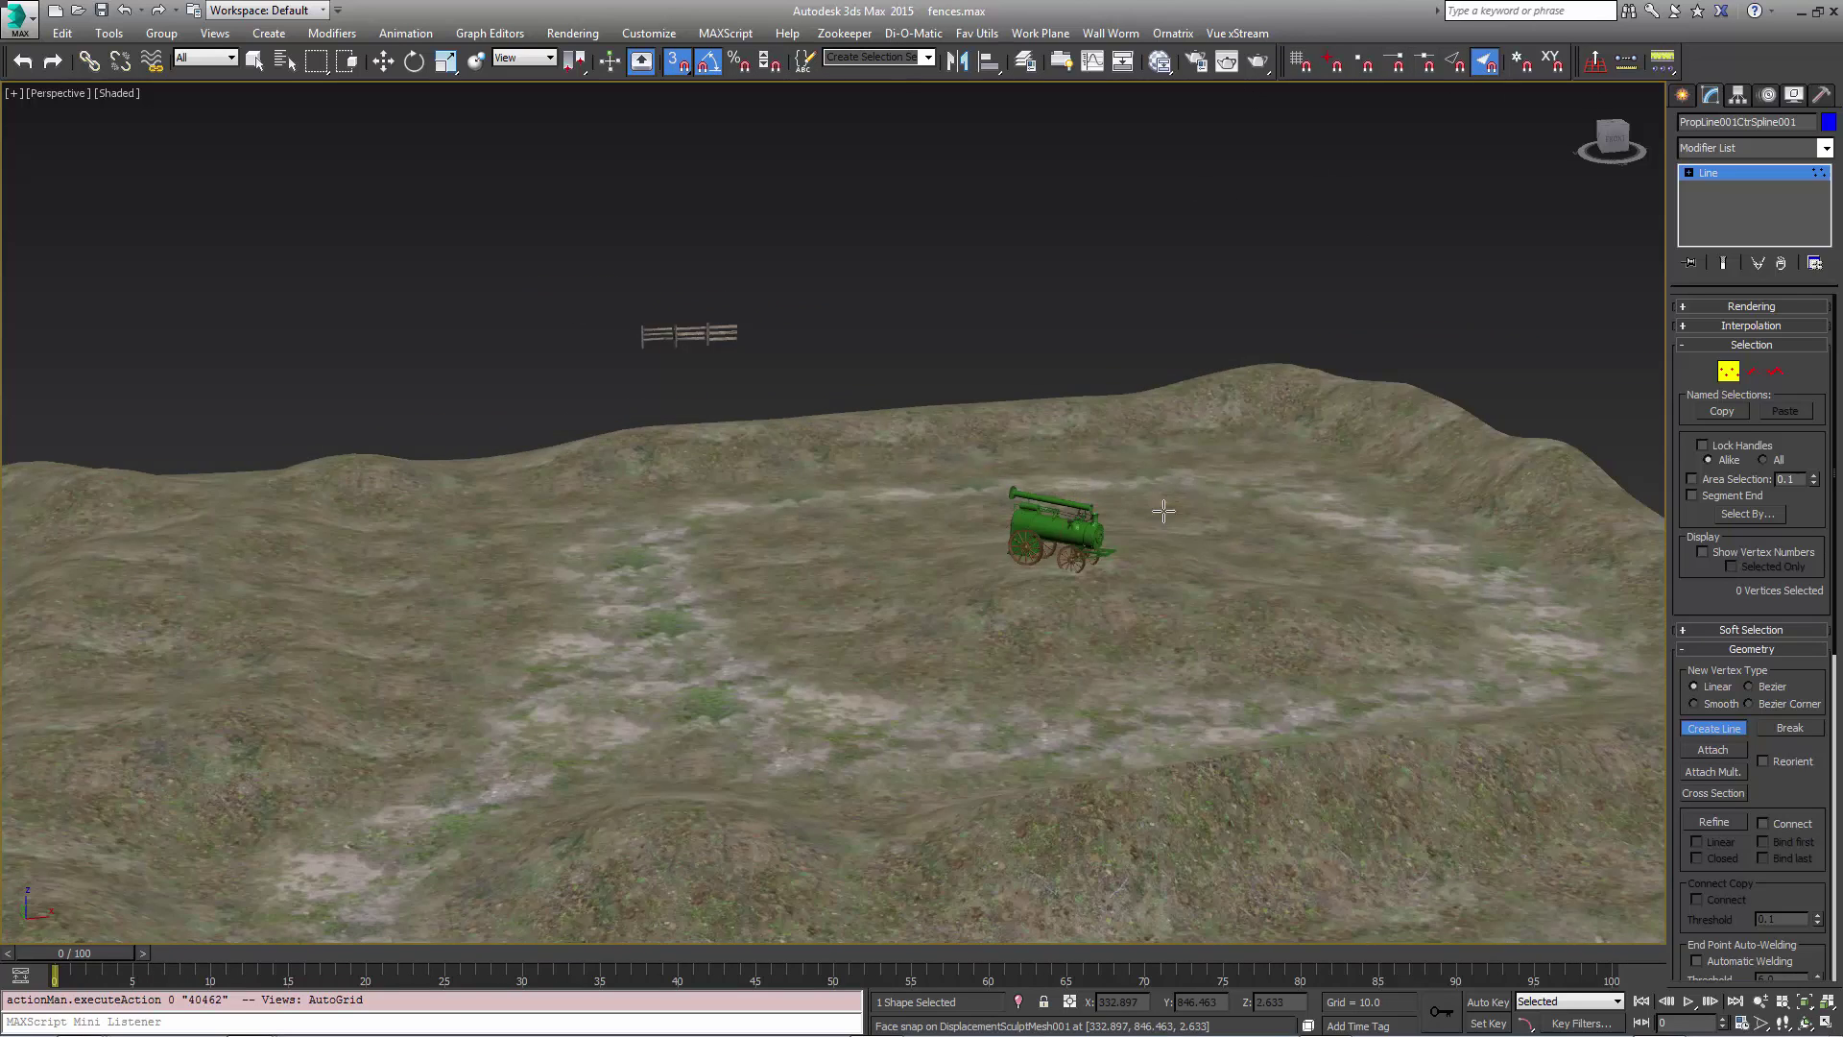
middle_click_drag(1161, 510, 1032, 360)
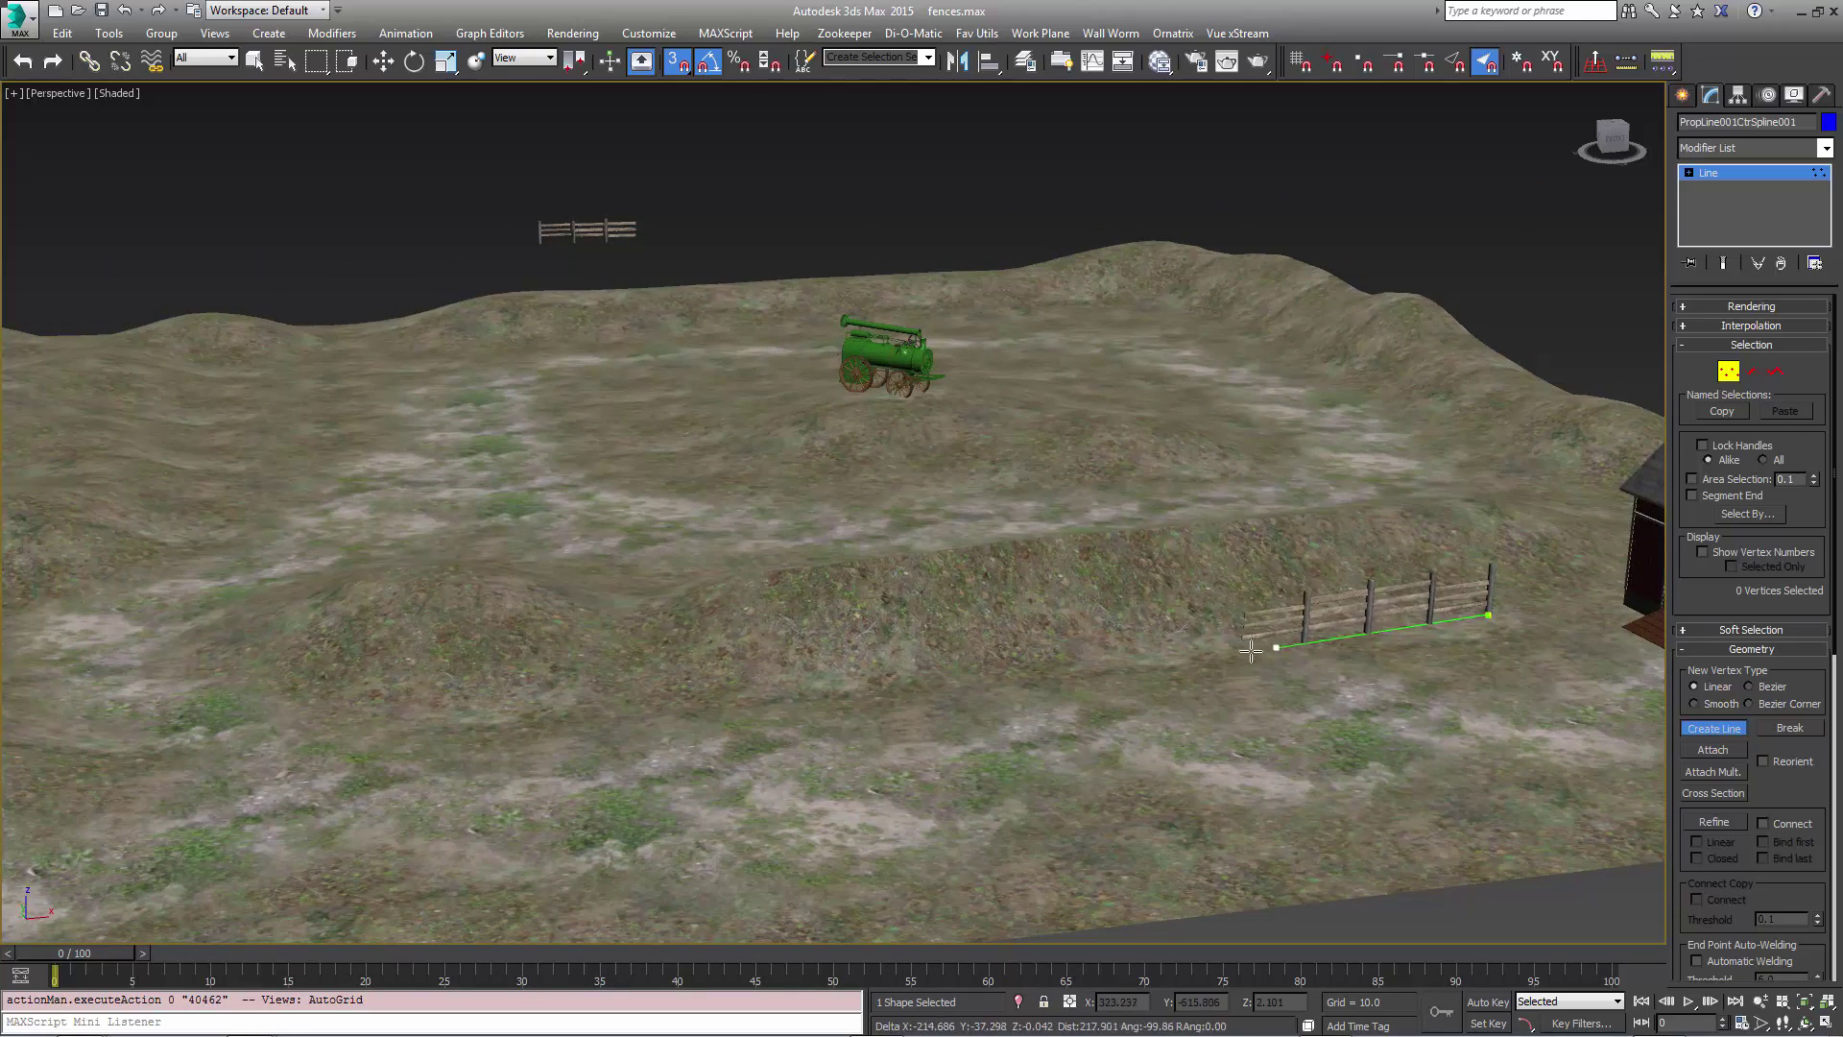
Draw the fence spline from beside the barn ramp along the outer foot of the mound to its far end
left_click(1069, 675)
left_click(880, 707)
left_click(555, 733)
left_click(371, 699)
middle_click_drag(370, 698, 970, 633, "alt")
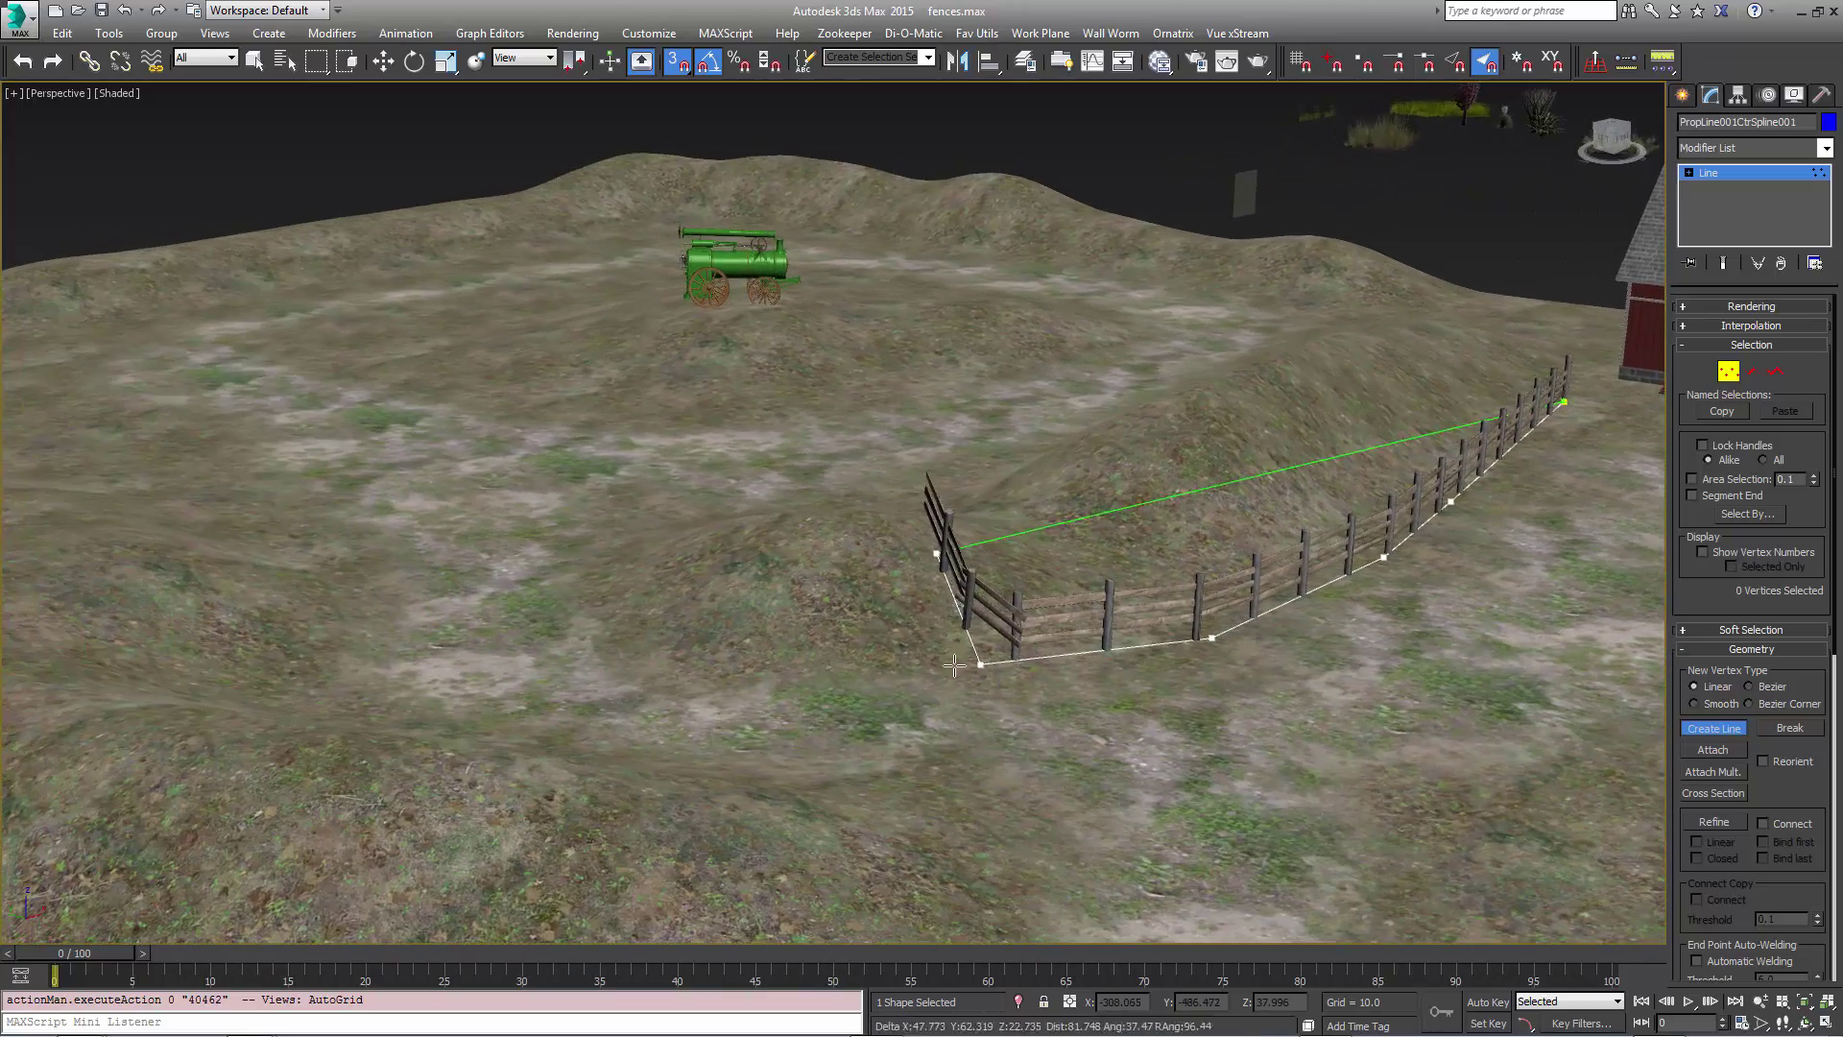
left_click(639, 655)
Continue the fence spline around the mound's end and back along its inner side toward the barn
middle_click_drag(639, 654, 1094, 715, "alt")
middle_click_drag(860, 550, 545, 395)
left_click(1193, 690)
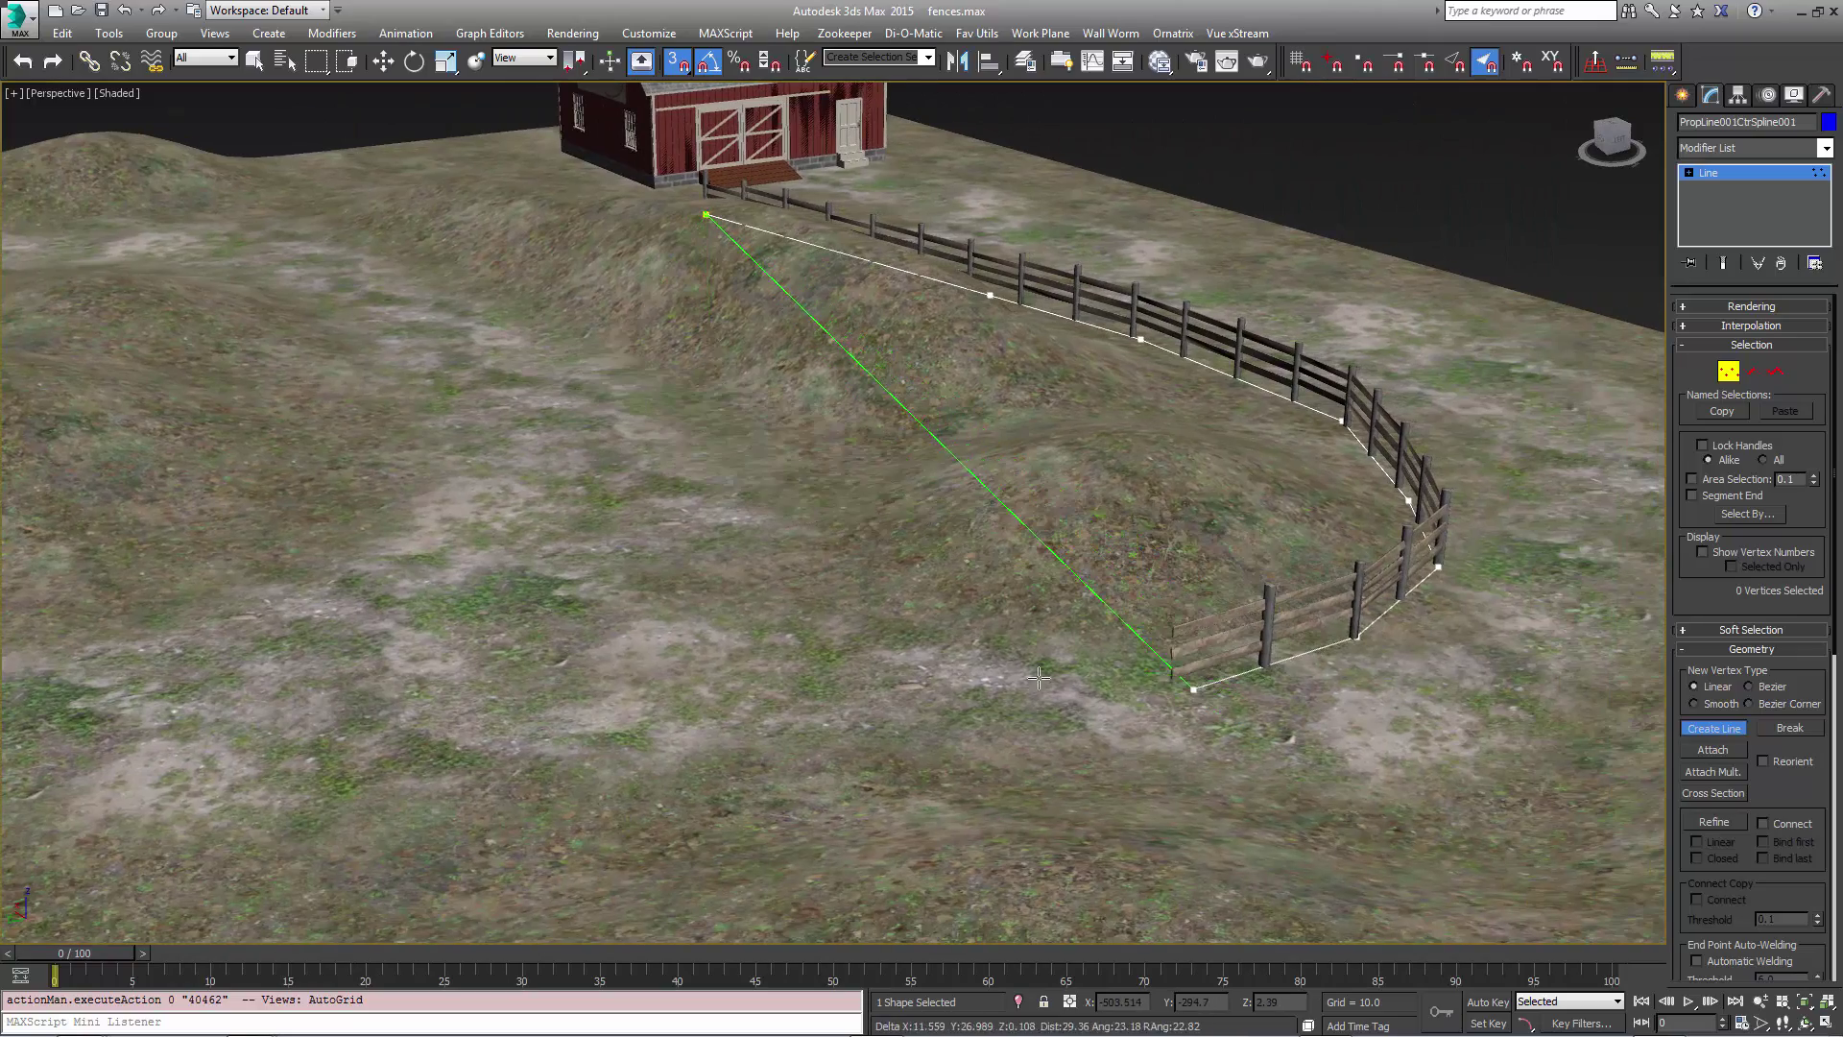
left_click(930, 658)
middle_click_drag(931, 658, 1034, 683, "alt")
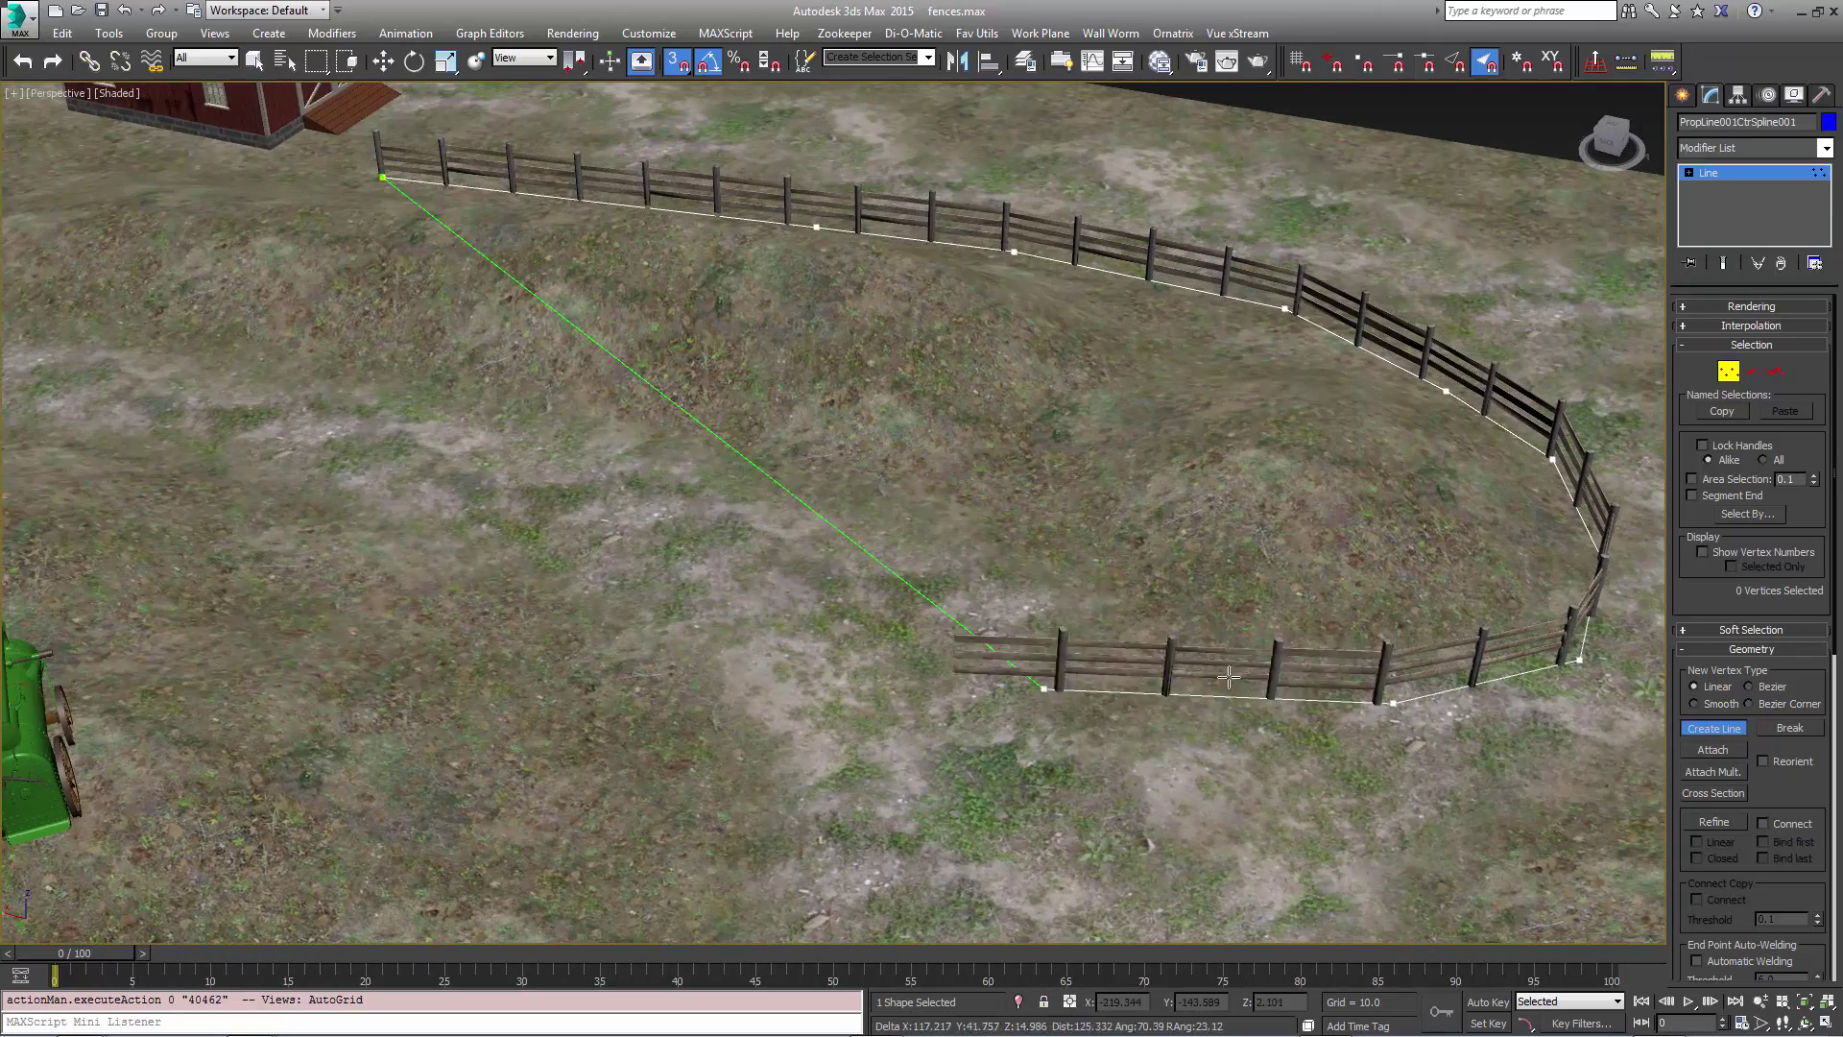
left_click(1069, 584)
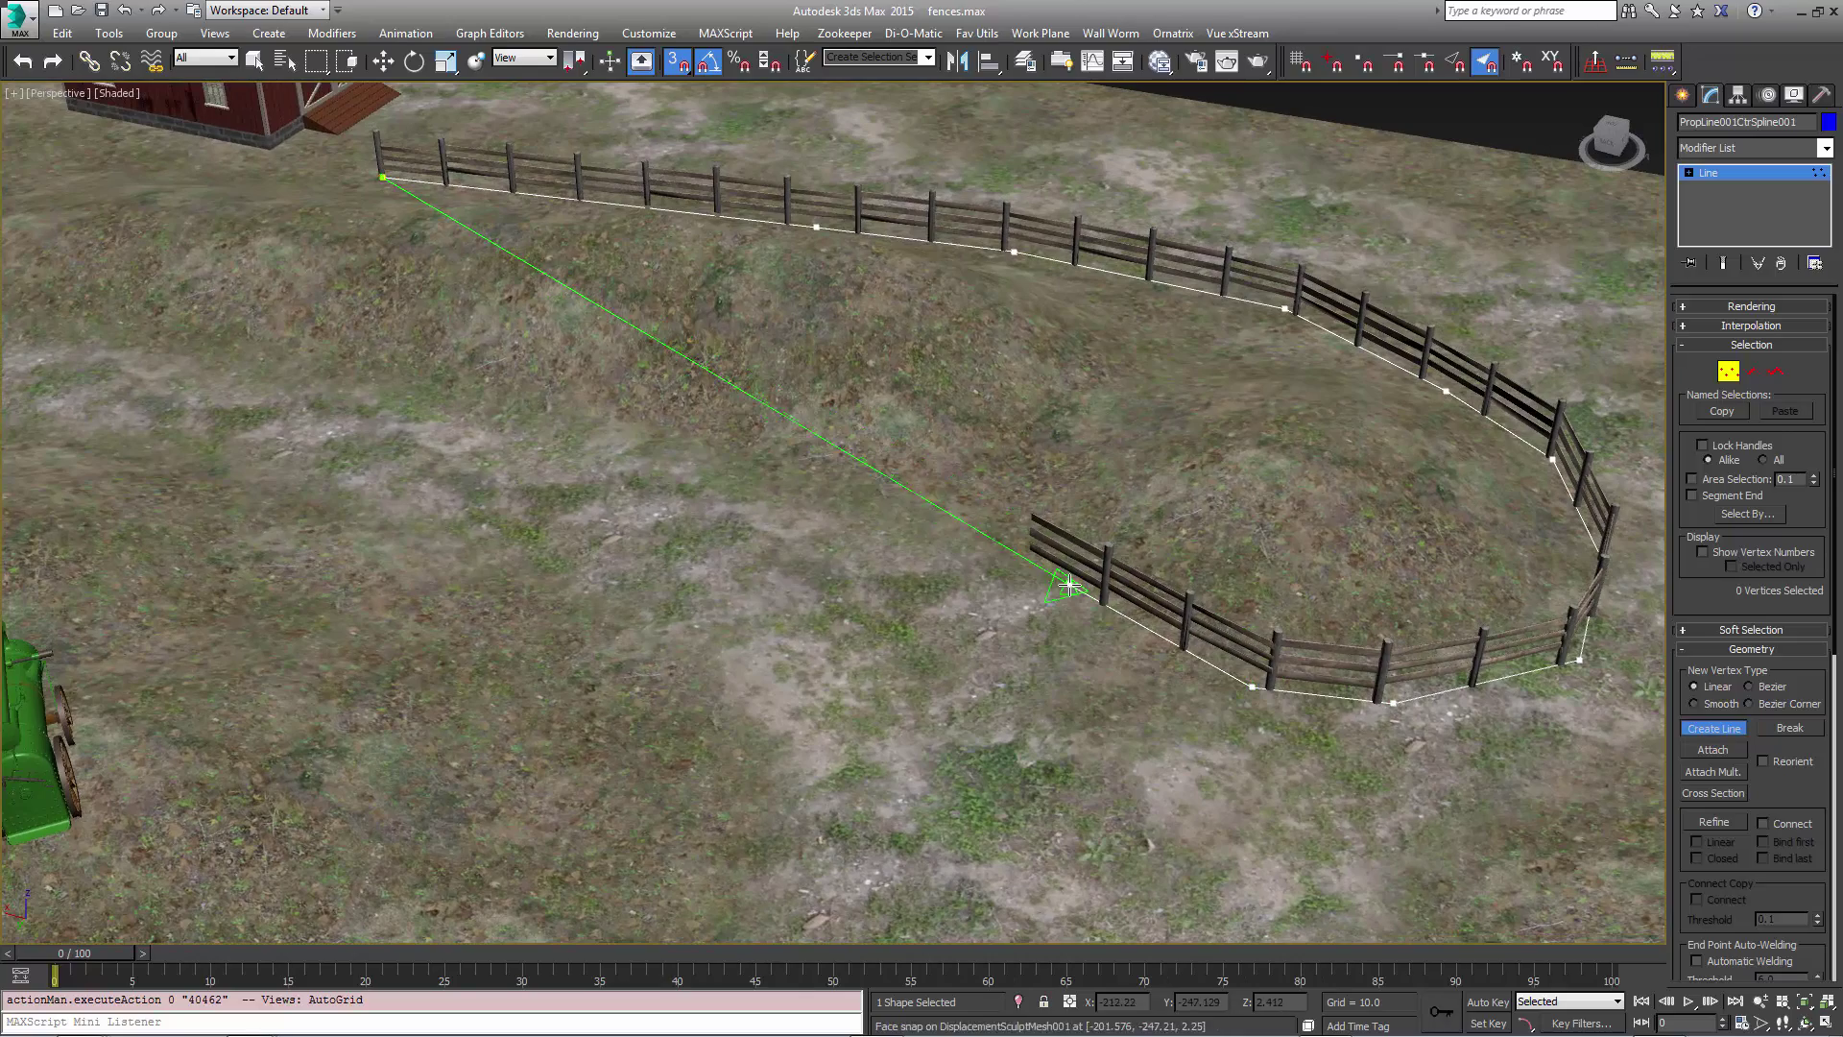
left_click(864, 490)
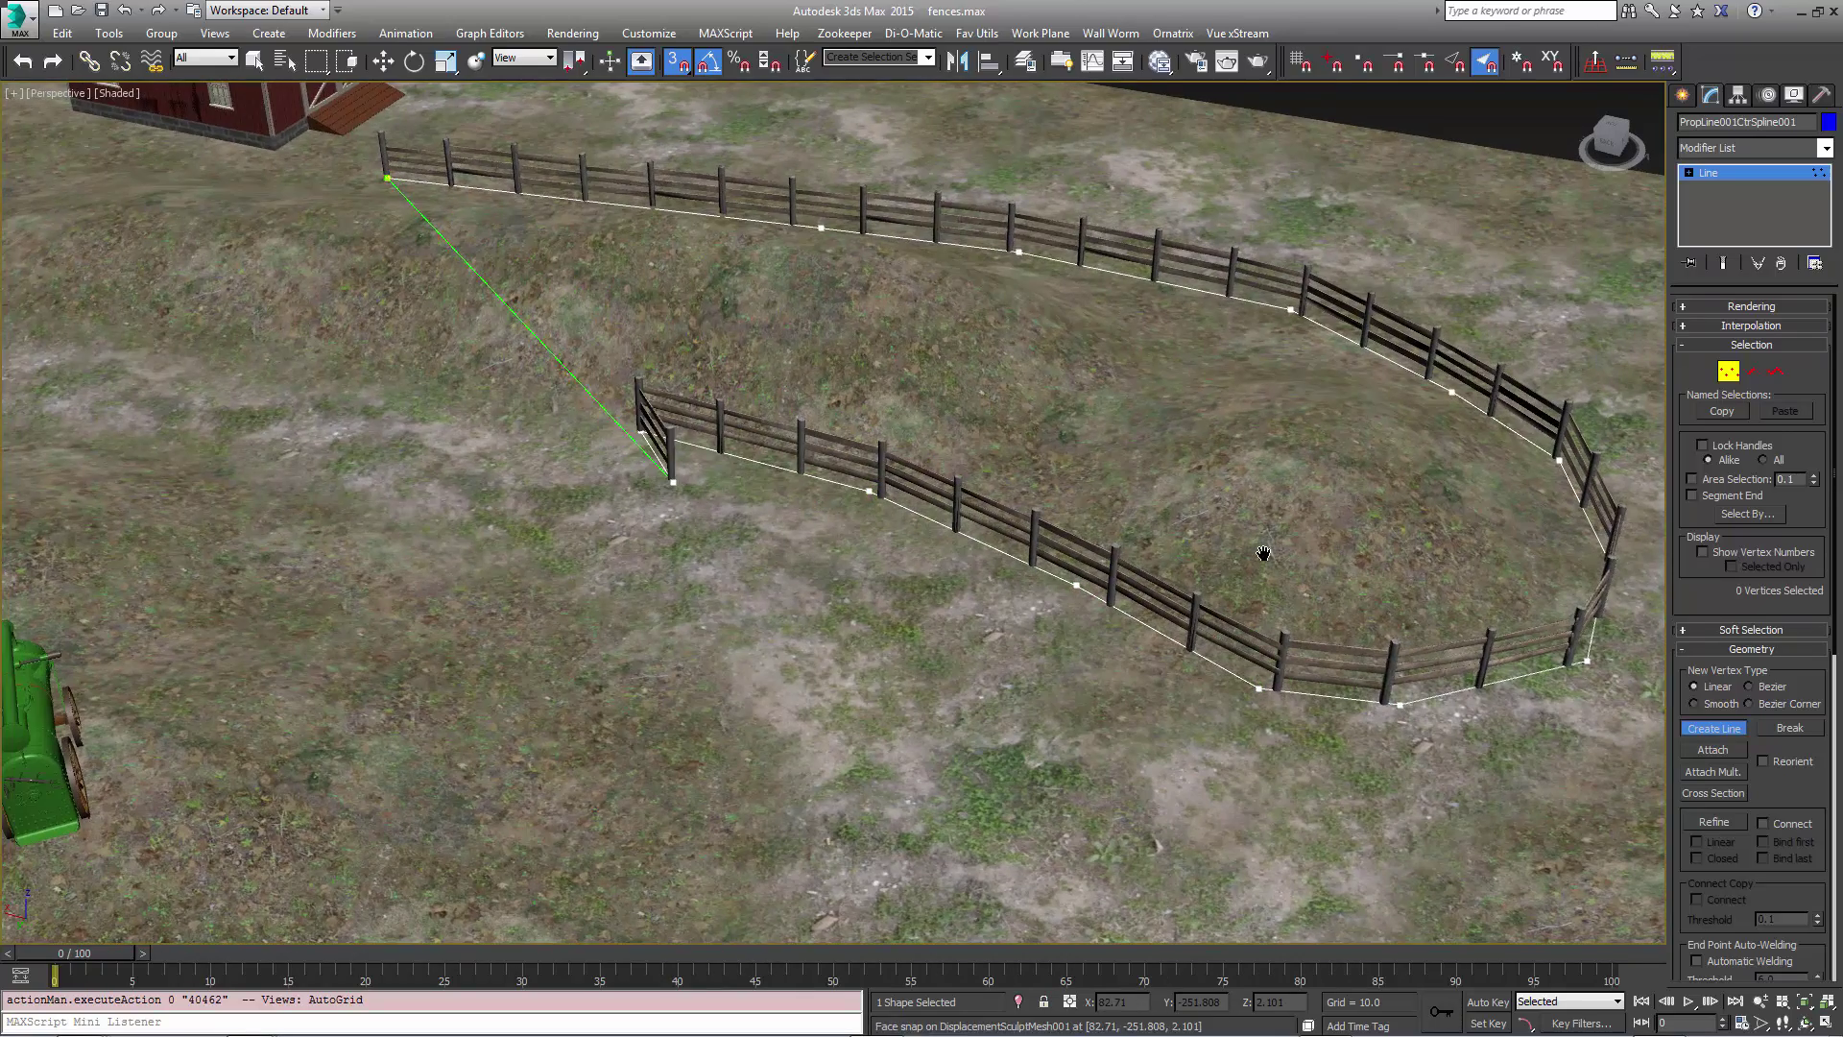
Extend the fence spline along the dirt track past the barn's gable end and around the bend
middle_click_drag(624, 403, 1040, 464)
left_click(970, 477)
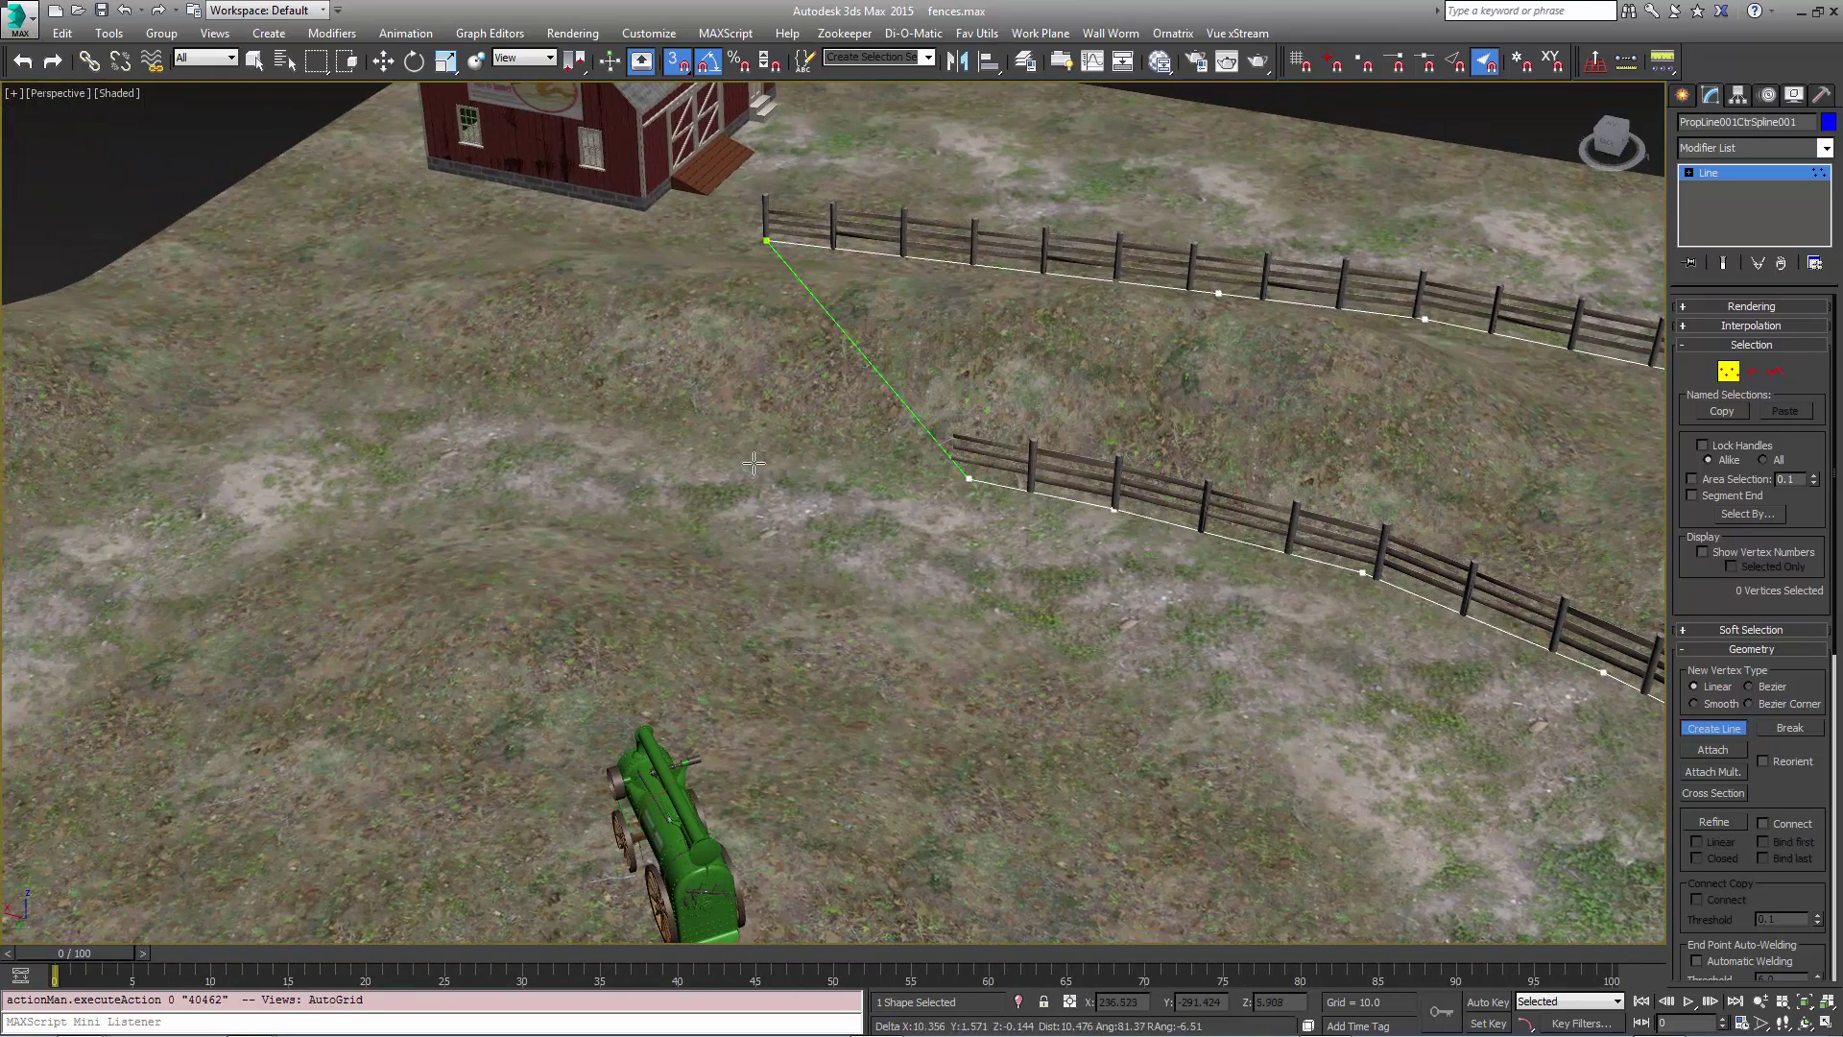
left_click(683, 436)
middle_click_drag(684, 436, 961, 443)
left_click(737, 434)
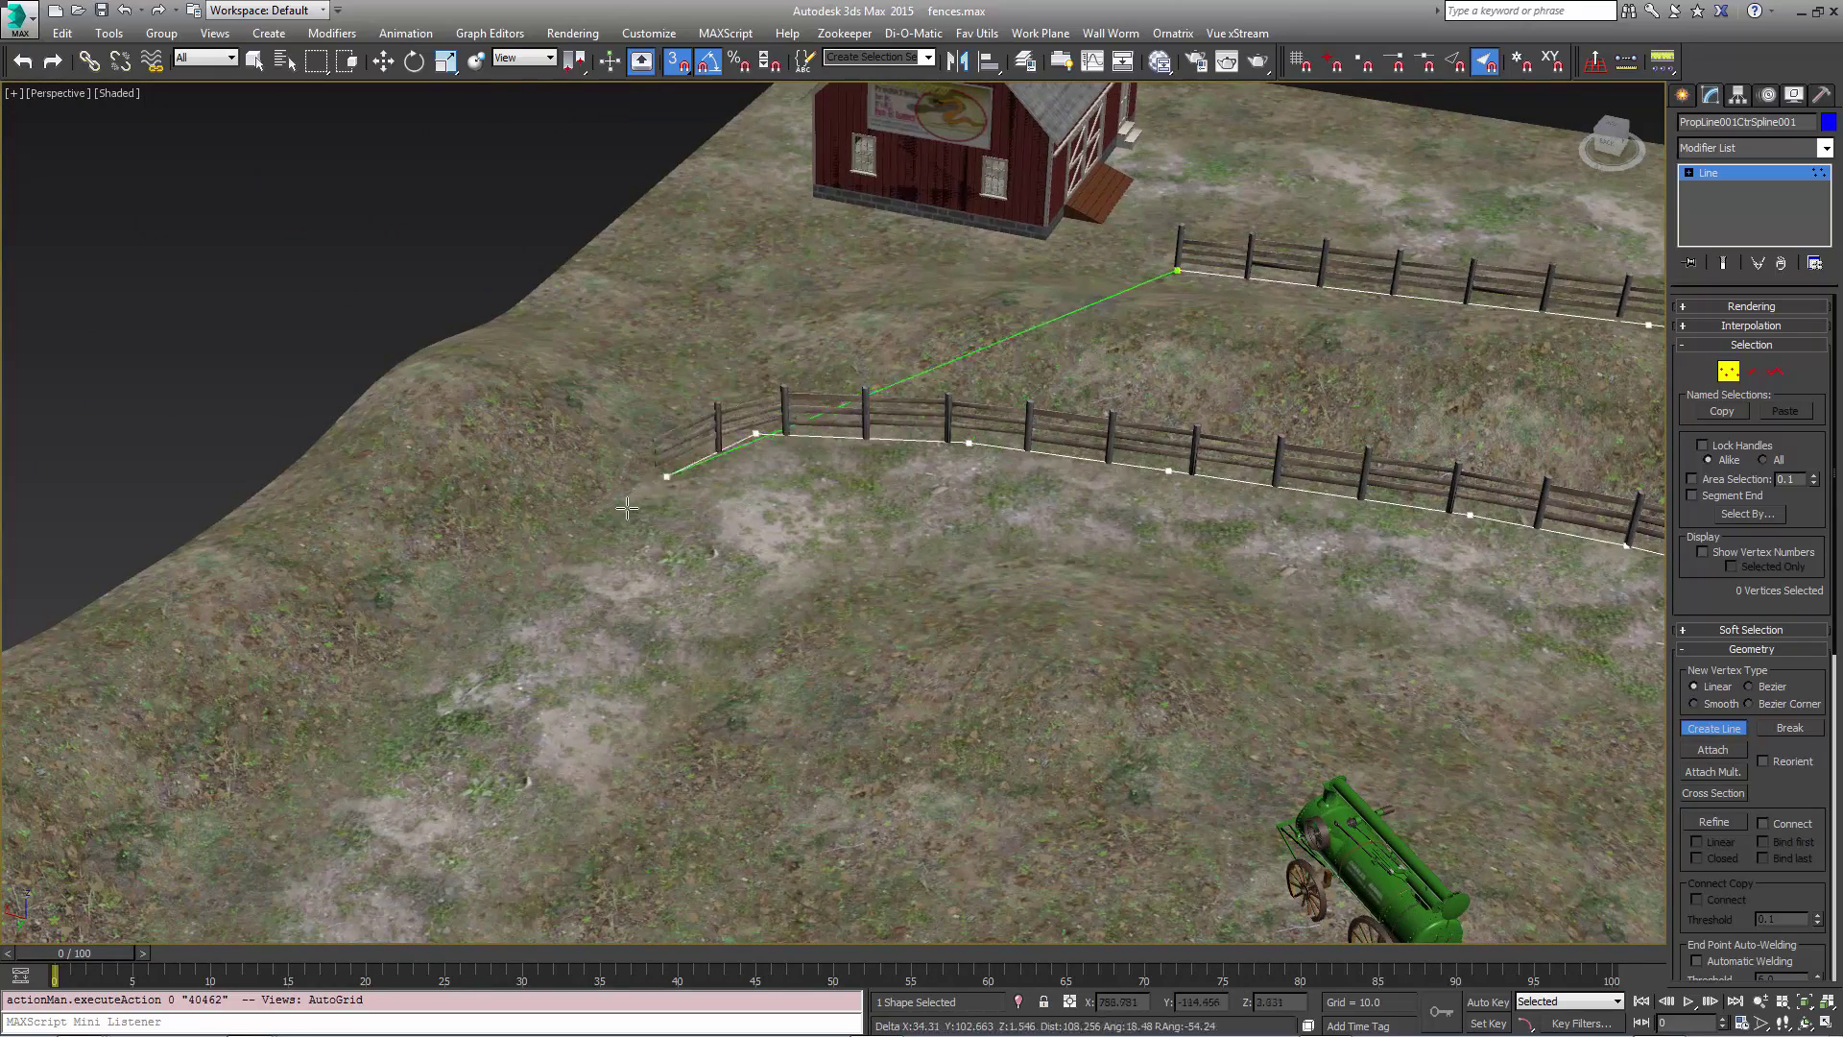
left_click(591, 575)
Extend the fence spline along the hill's foot and around the far bend of the dirt track beyond the tractor
middle_click_drag(592, 576, 878, 273)
left_click(635, 476)
middle_click_drag(635, 476, 768, 331)
scroll(838, 384, "down", 3)
middle_click_drag(837, 384, 784, 317)
left_click(630, 449)
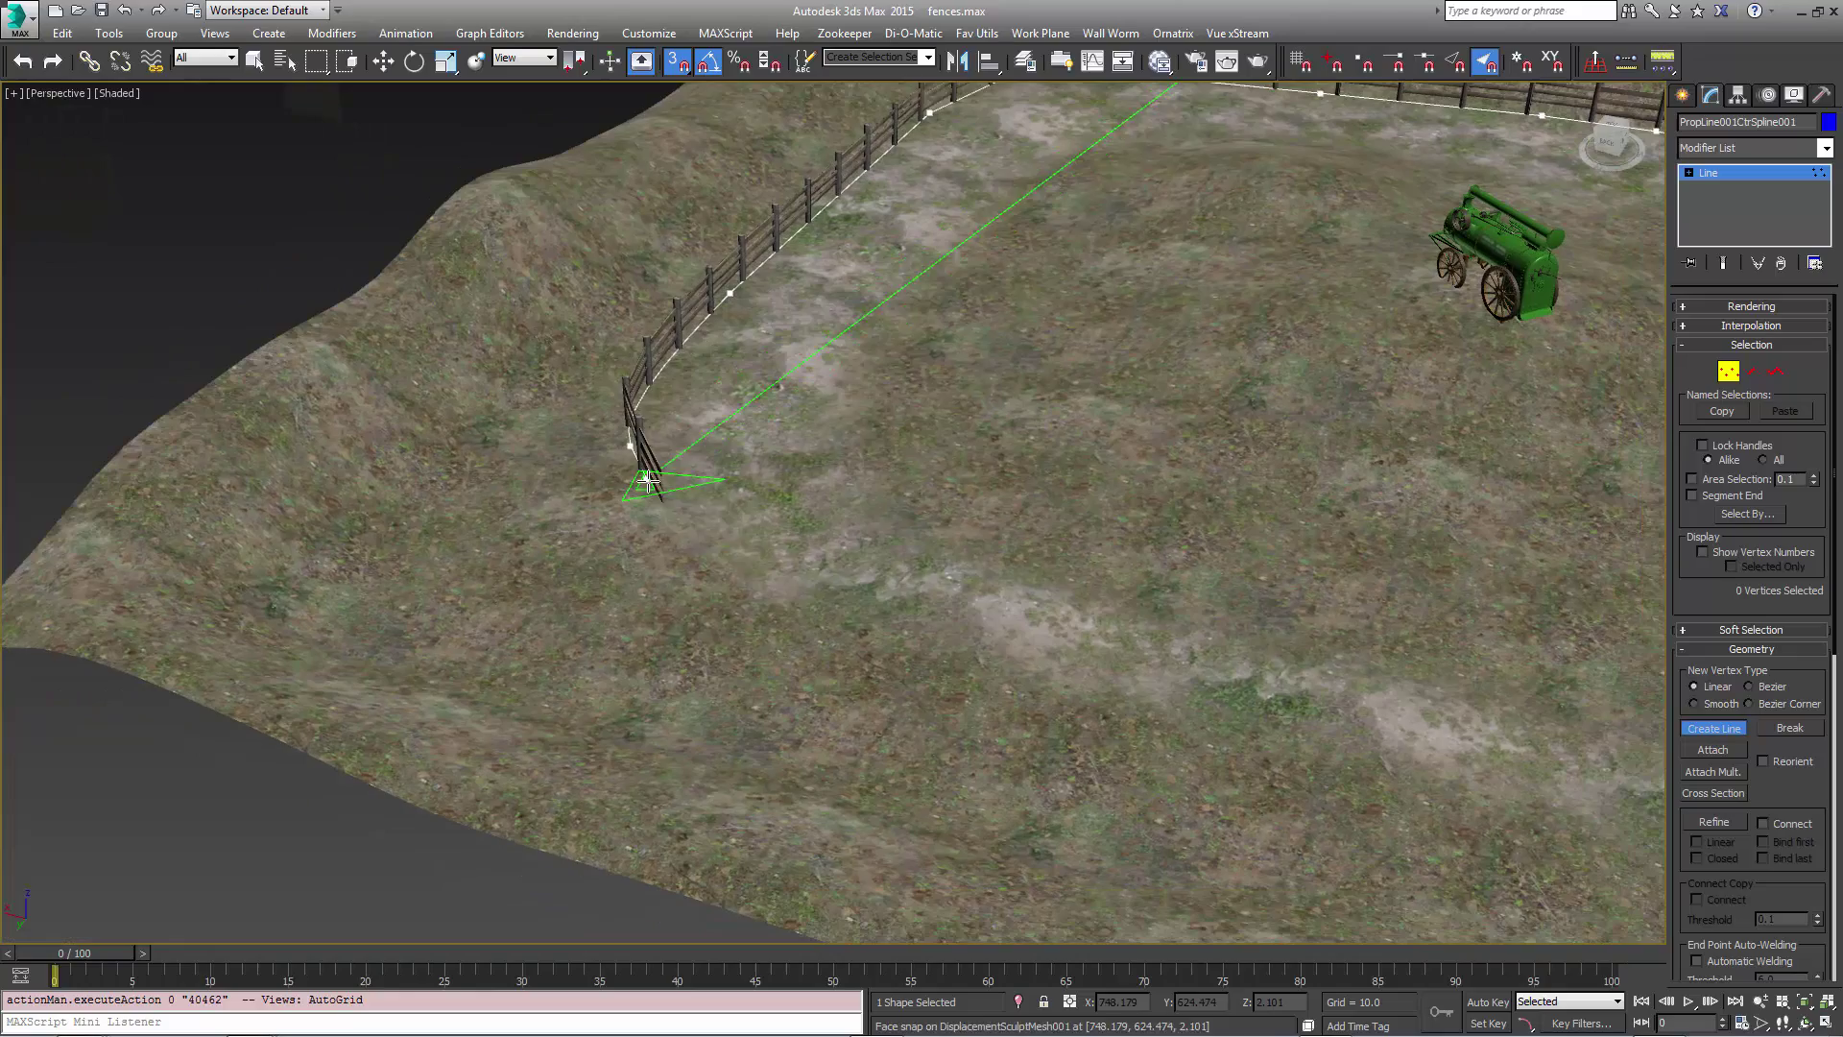
left_click(752, 587)
left_click(979, 683)
Continue the fence spline along the outer edge of the dirt track past the tractor to the next bend
middle_click_drag(979, 683, 378, 548)
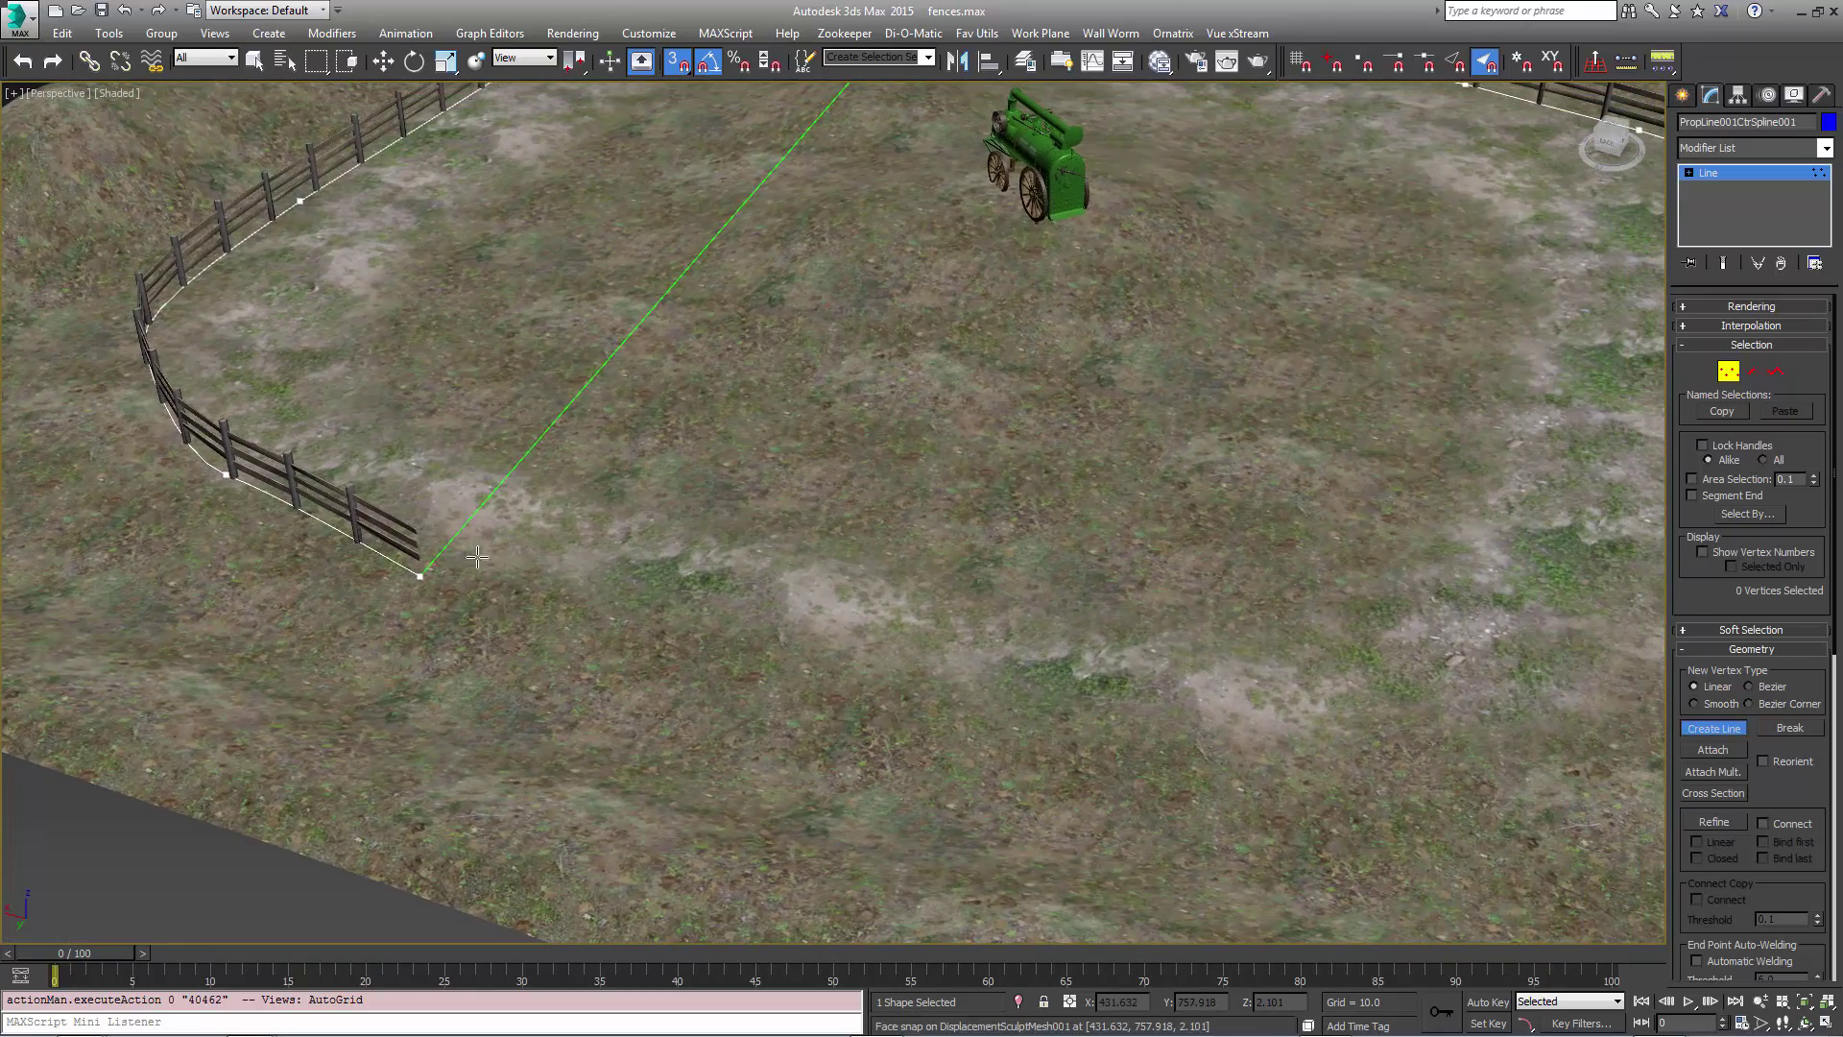
left_click(793, 638)
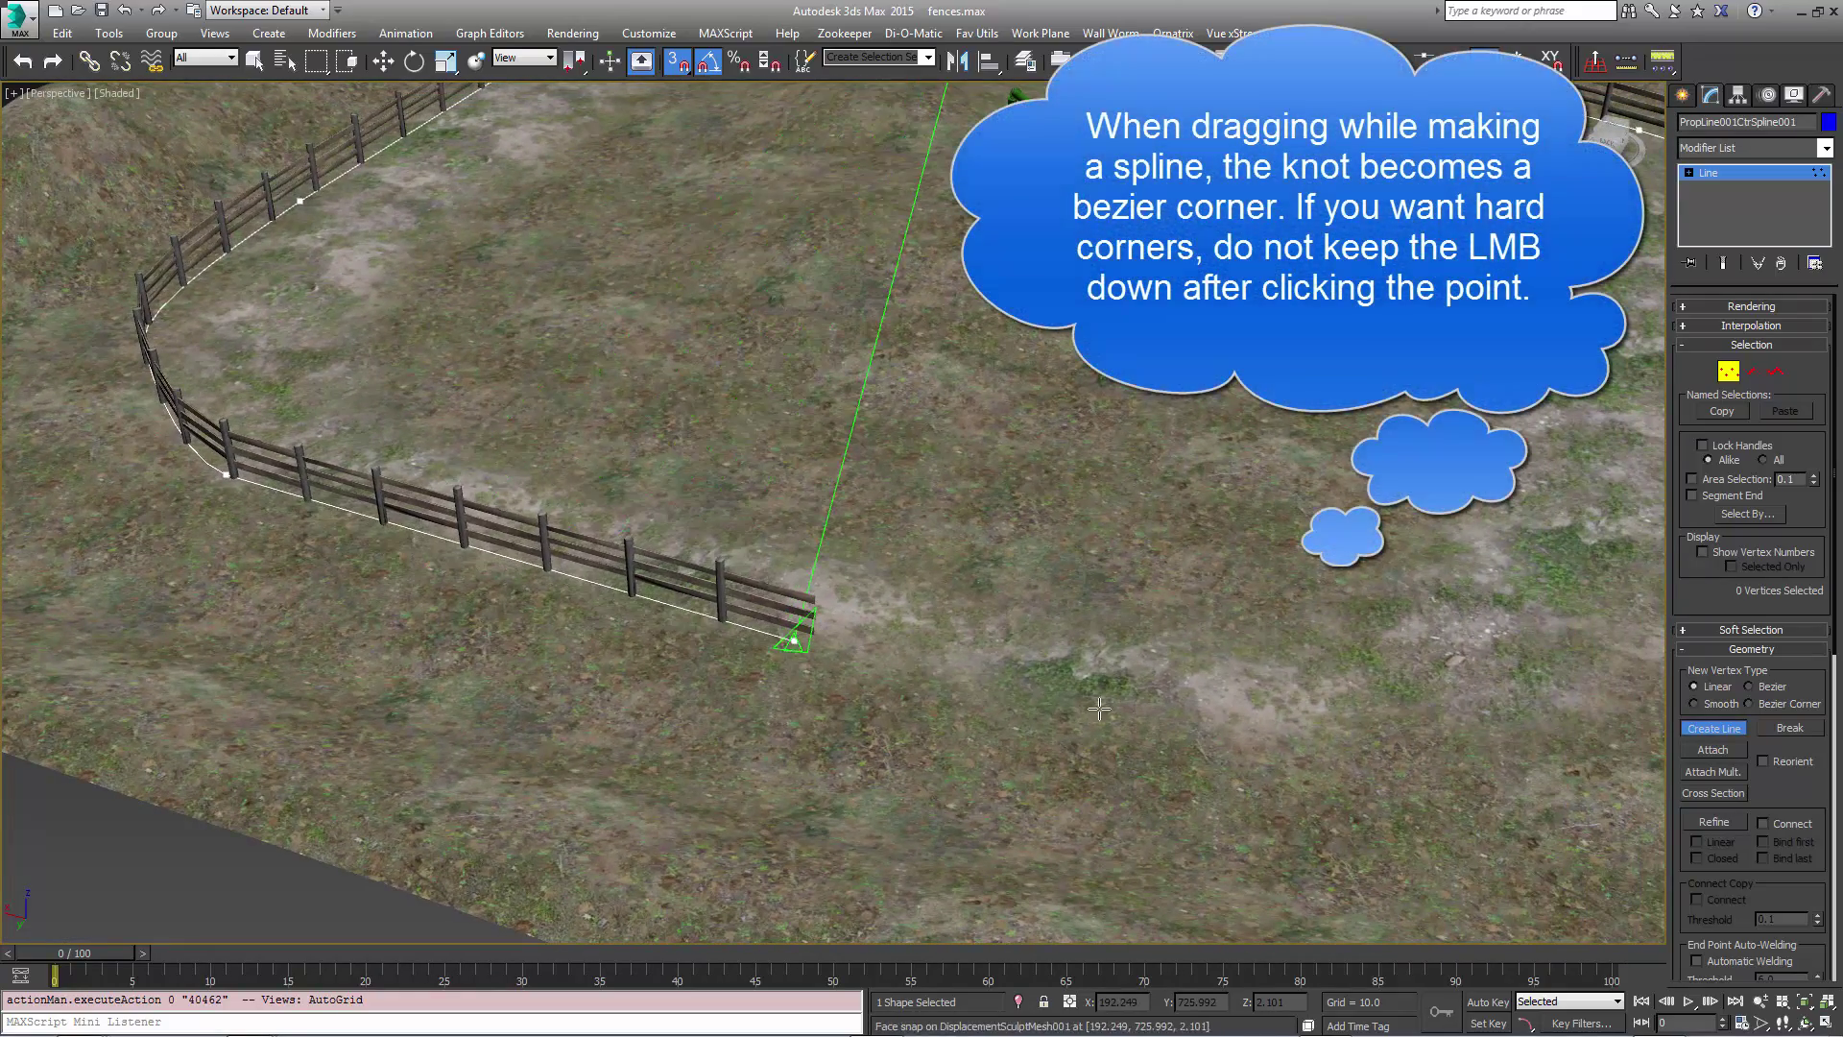
middle_click_drag(1182, 747, 883, 687)
left_click(852, 682)
left_click(1216, 654)
middle_click_drag(1228, 655, 780, 695)
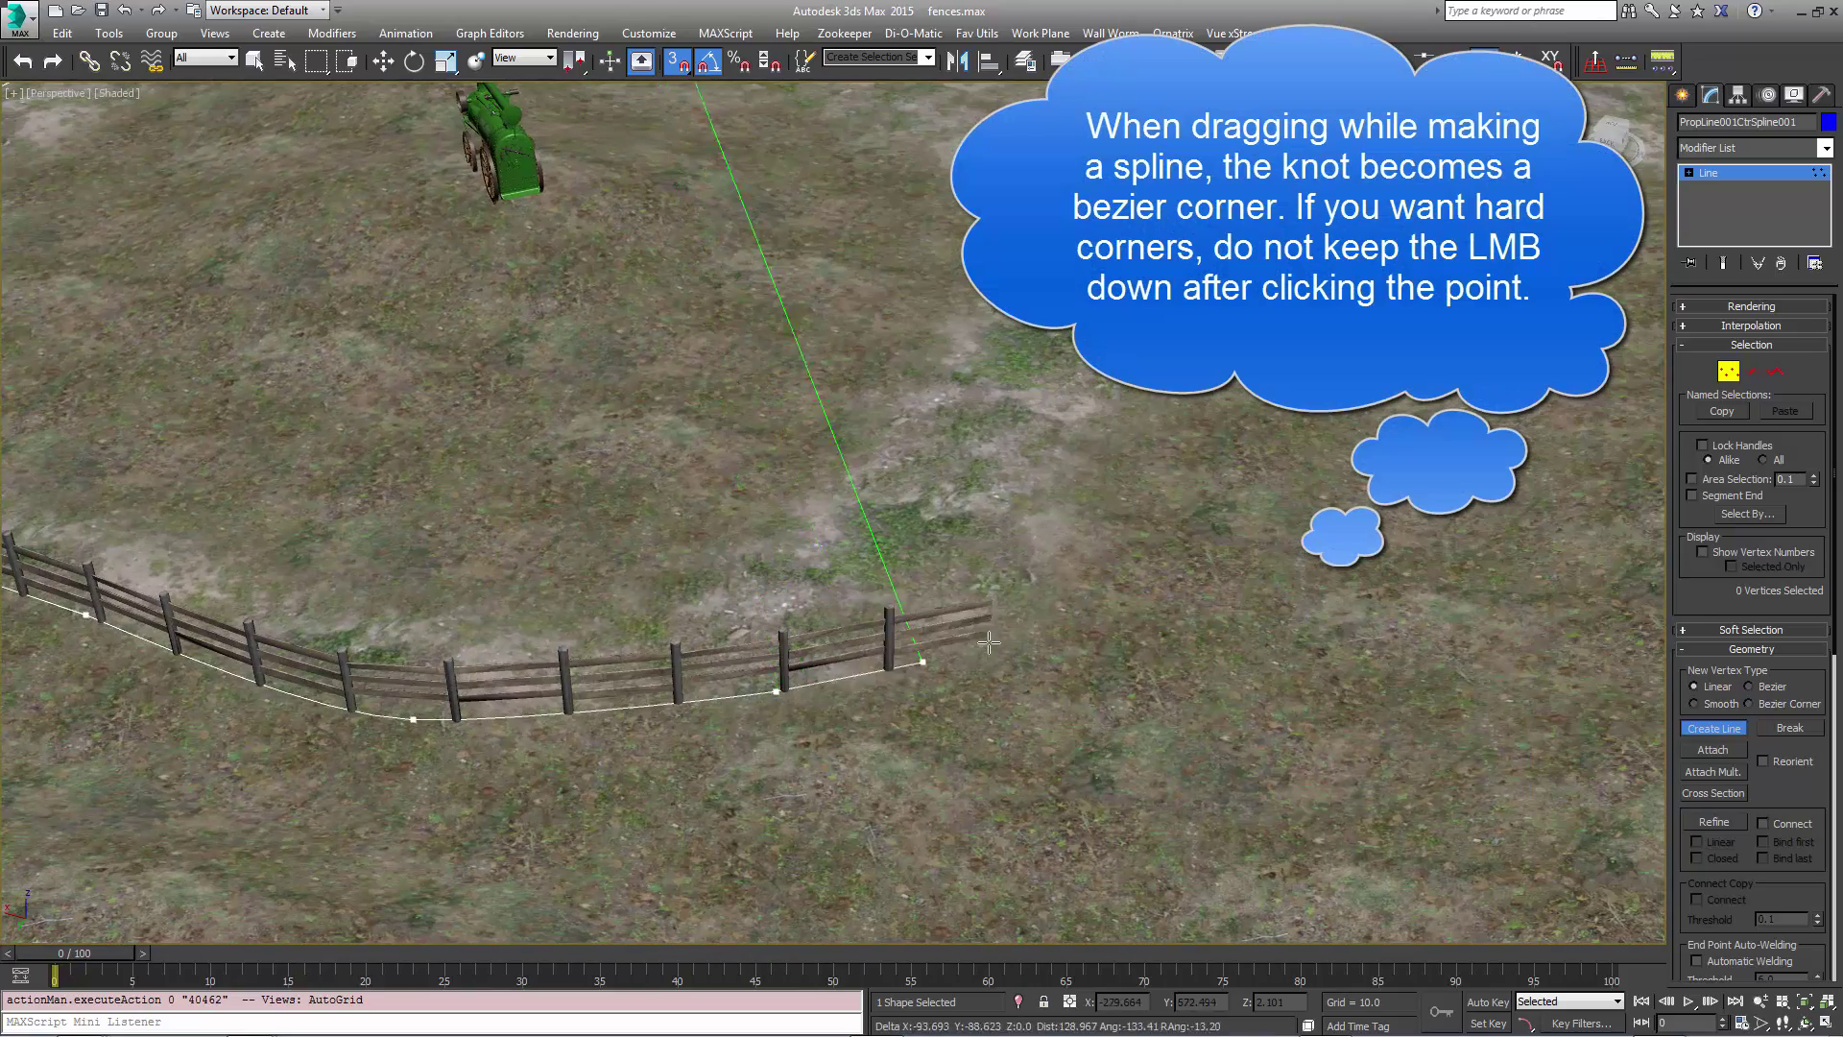
left_click(987, 642)
Carry the fence spline up the outside of the dirt track toward the mound's end
left_click(1229, 398)
middle_click_drag(1248, 387, 691, 662)
left_click(994, 435)
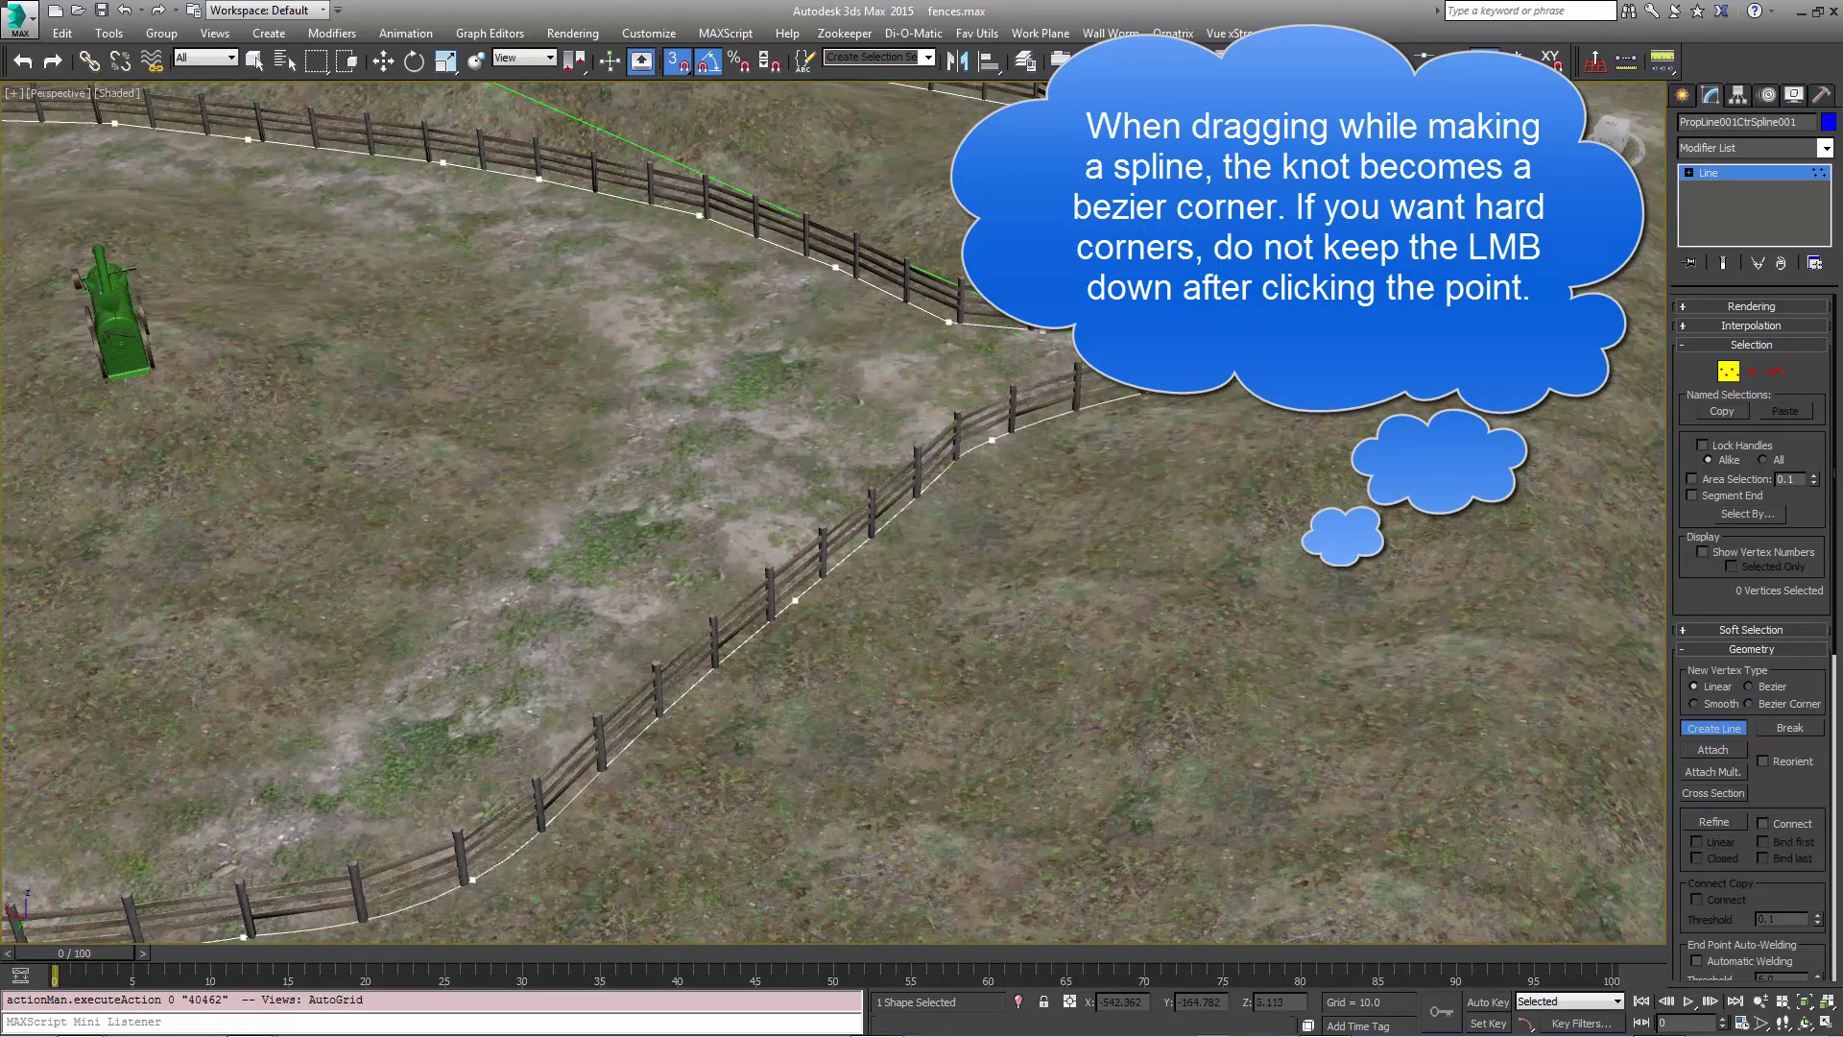
left_click(1208, 360)
middle_click_drag(1281, 338, 616, 823)
Curve the fence spline around the hill opposite the mound's end and along its far side toward the terrain's edge
left_click(931, 542)
left_click(902, 403)
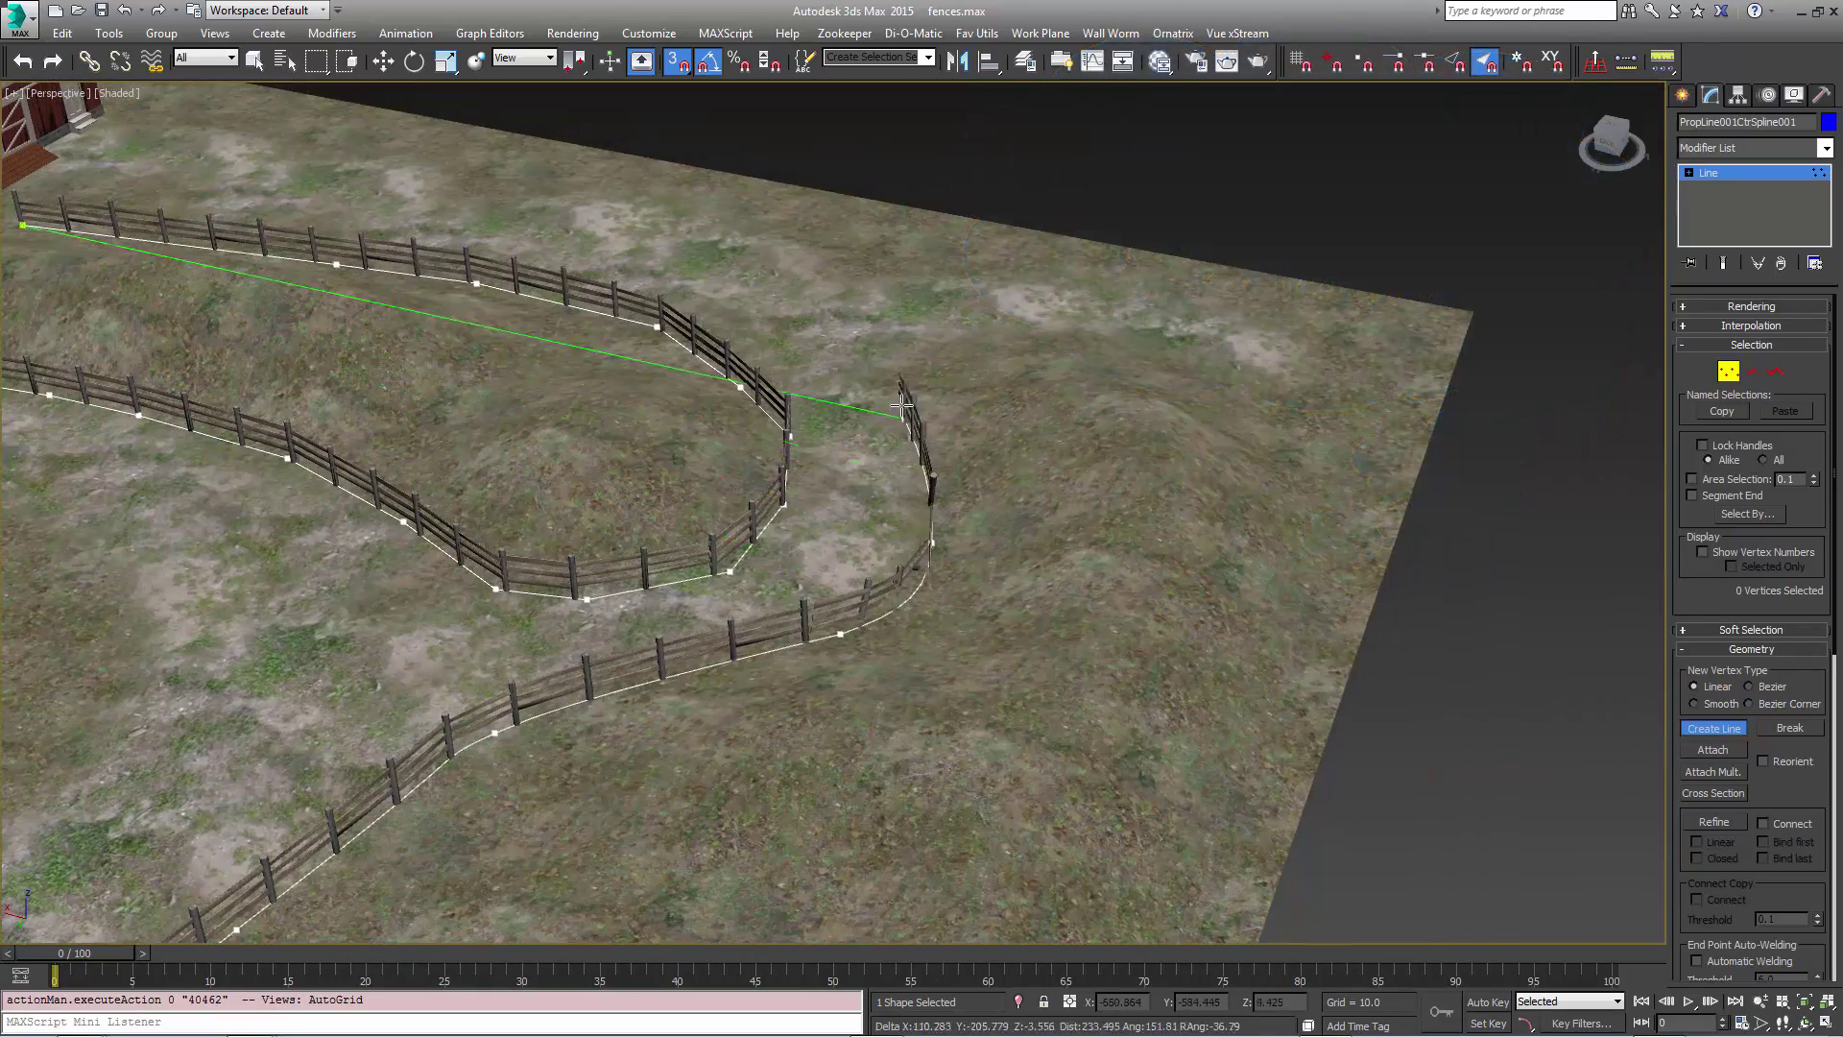
left_click(944, 341)
left_click(972, 336)
left_click(1135, 350)
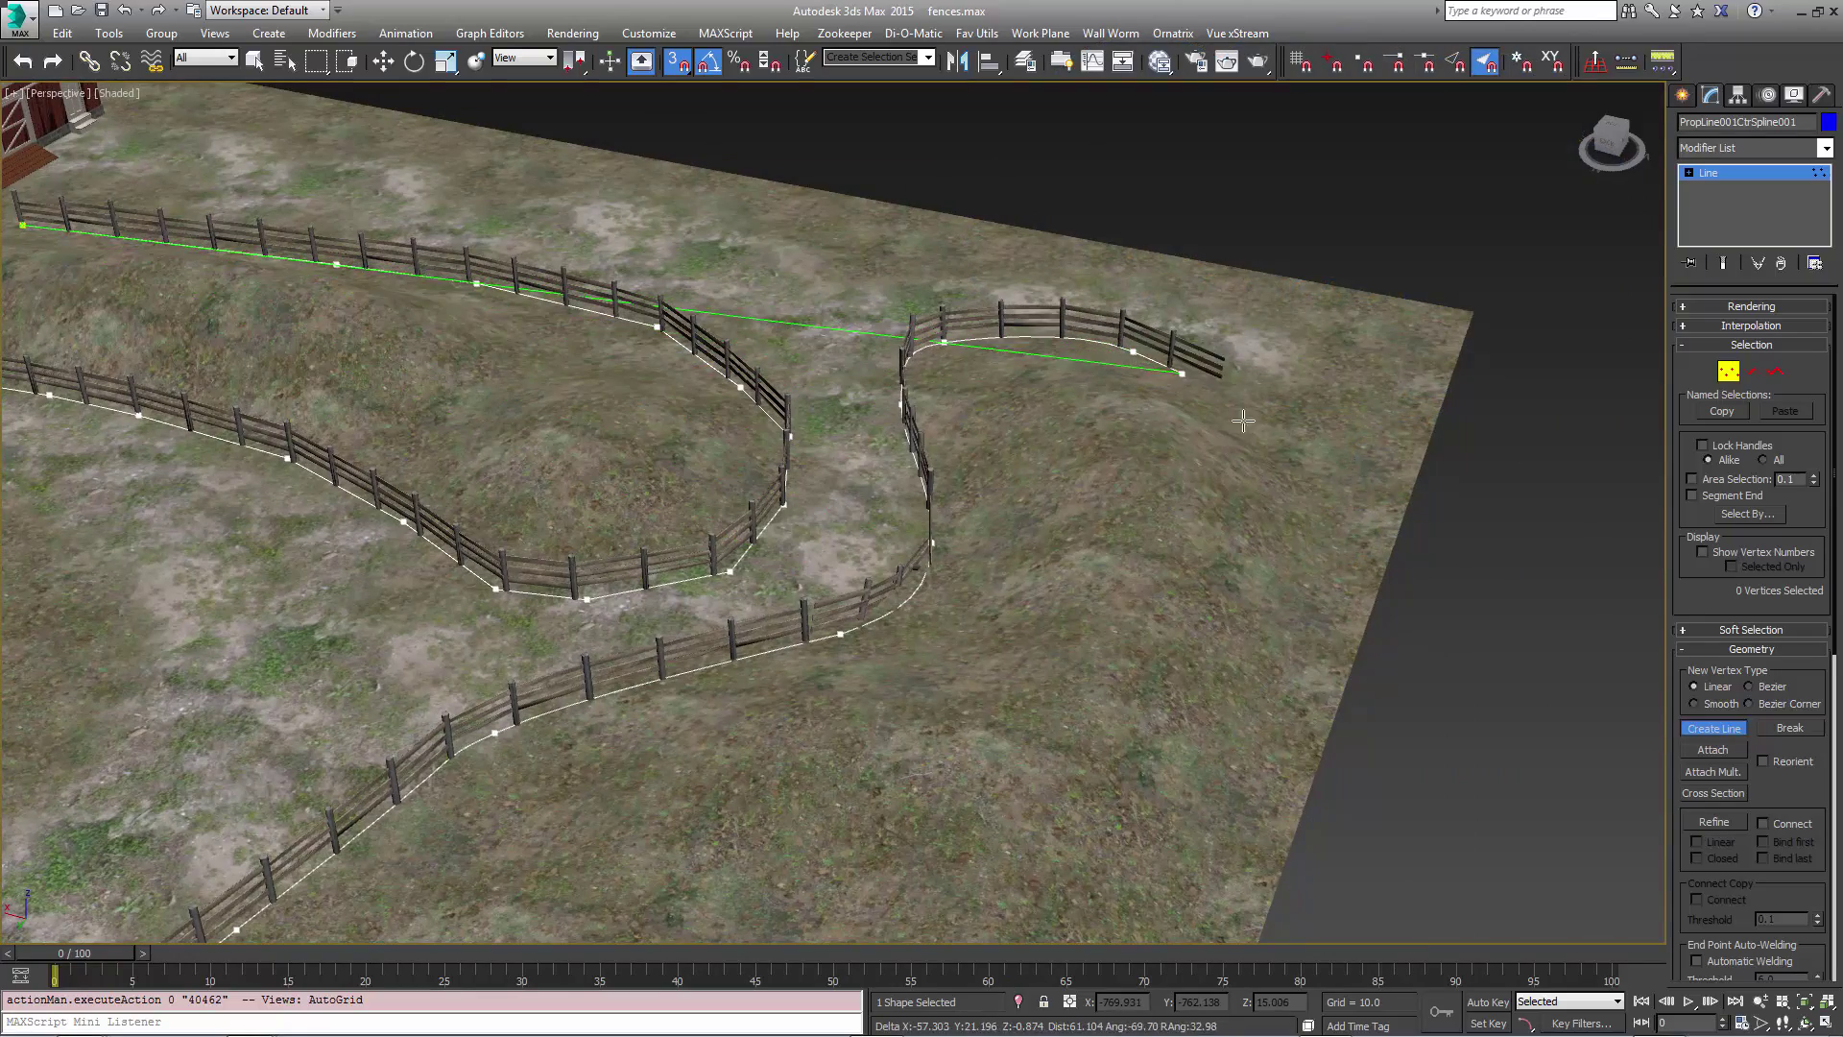
left_click(1301, 458)
Finish drawing the fence spline, leave vertex editing and save the scene
middle_click_drag(825, 662, 873, 641, "alt")
middle_click_drag(760, 624, 1067, 617)
left_click(1732, 374)
left_click(1695, 728)
middle_click_drag(826, 624, 1036, 605, "alt")
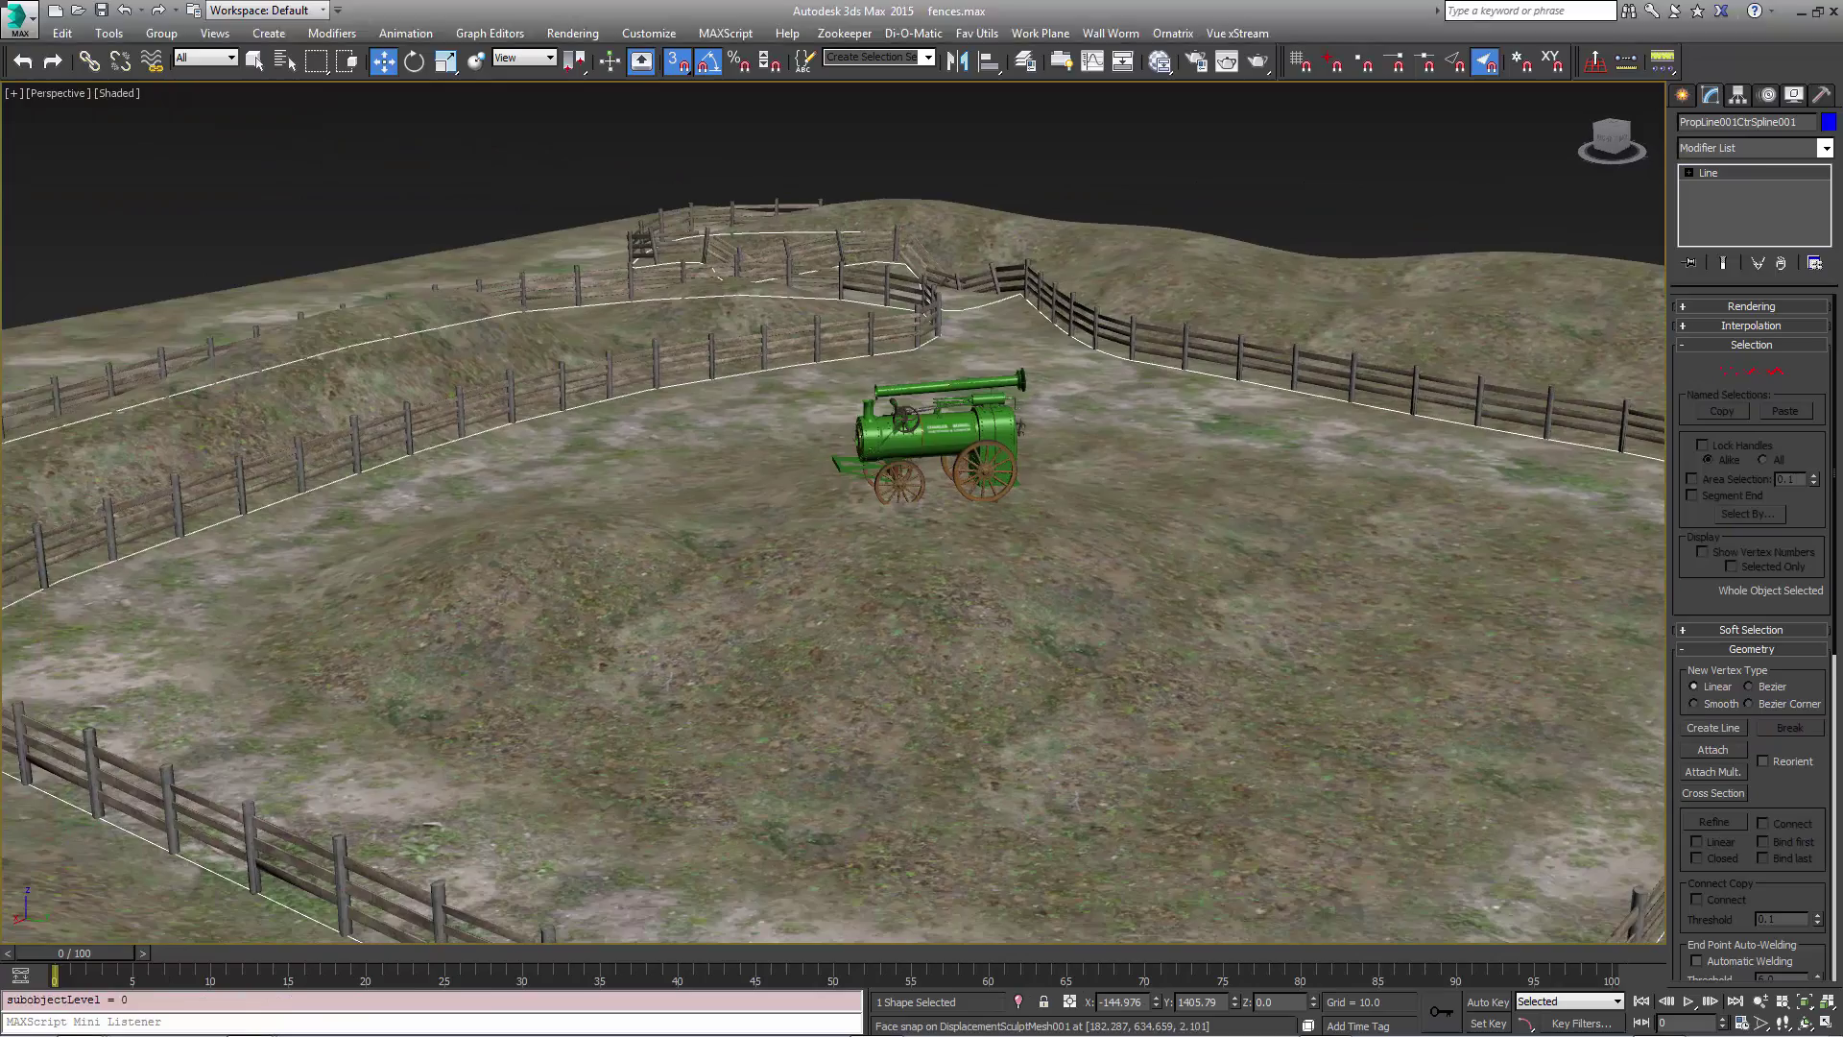
key("ctrl+s")
Adjust the Bezier handle of the spline vertex at the hill's foot in the crooked fence stretch opposite the mound's end
middle_click_drag(989, 288, 971, 516)
scroll(972, 516, "up", 6)
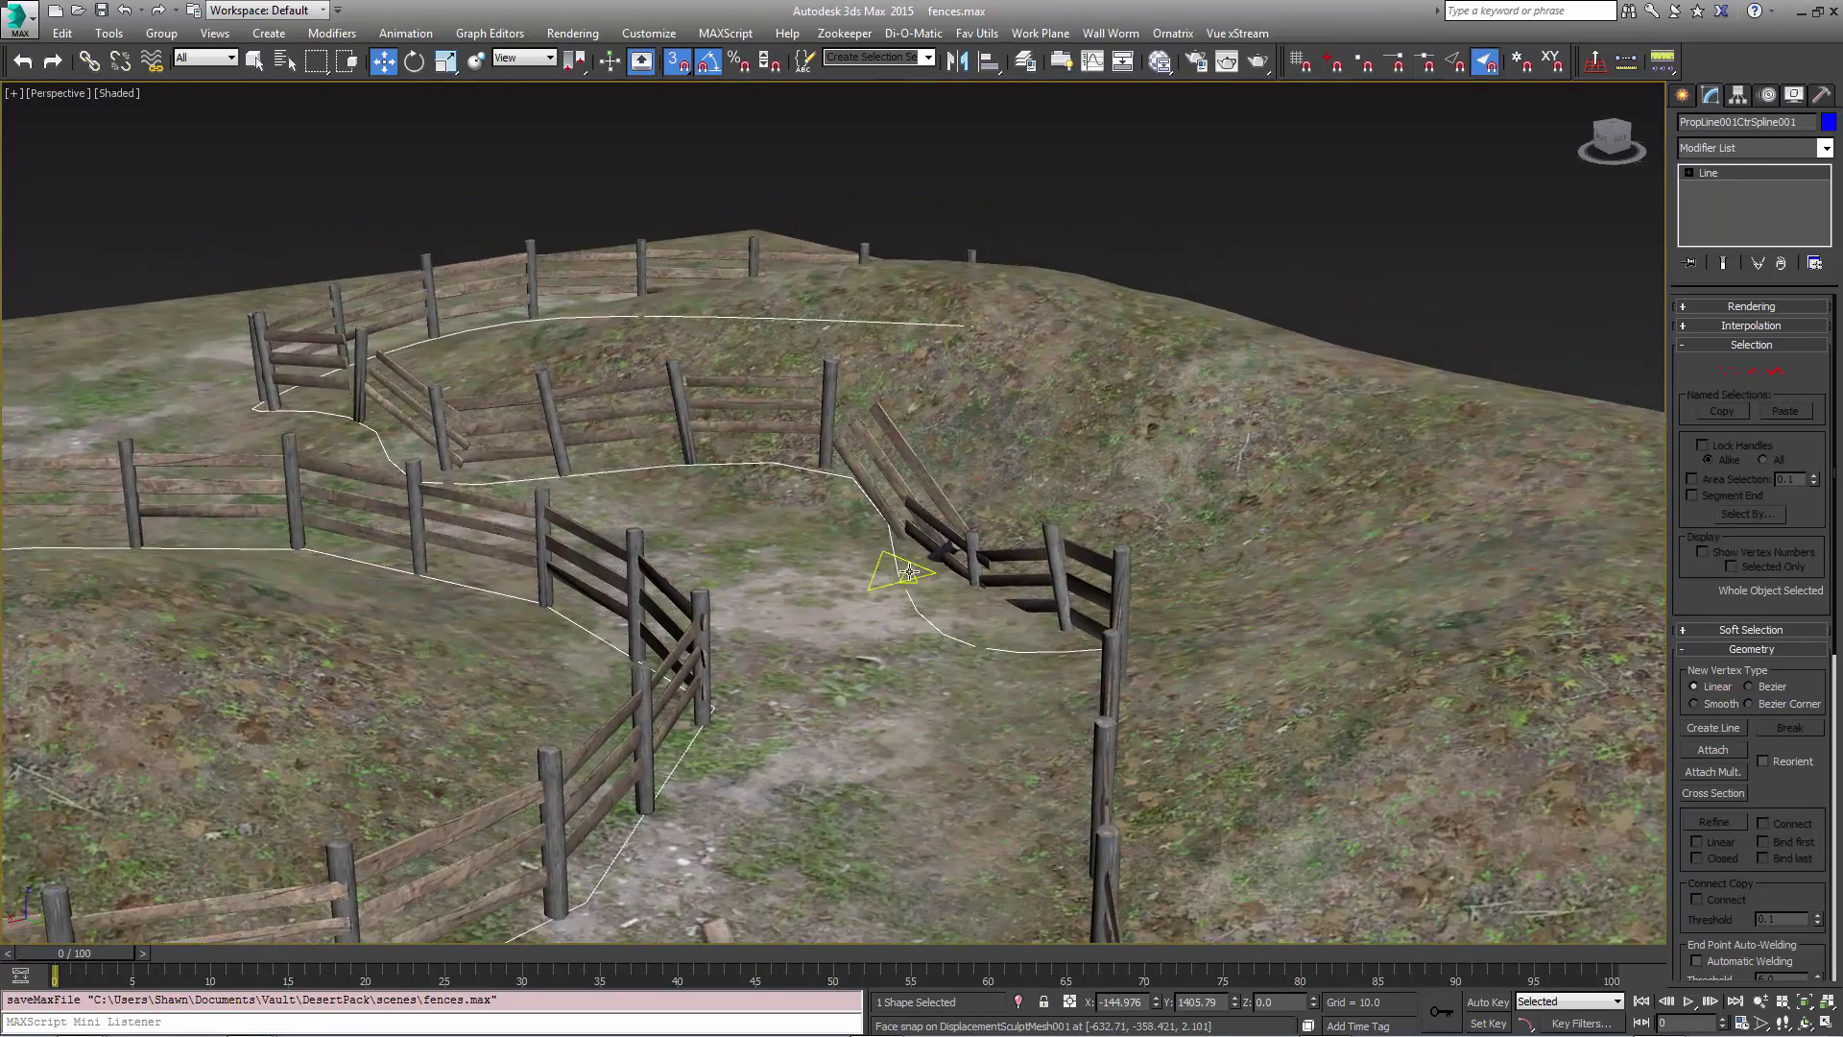
middle_click_drag(909, 573, 939, 580, "alt")
middle_click_drag(469, 505, 938, 597)
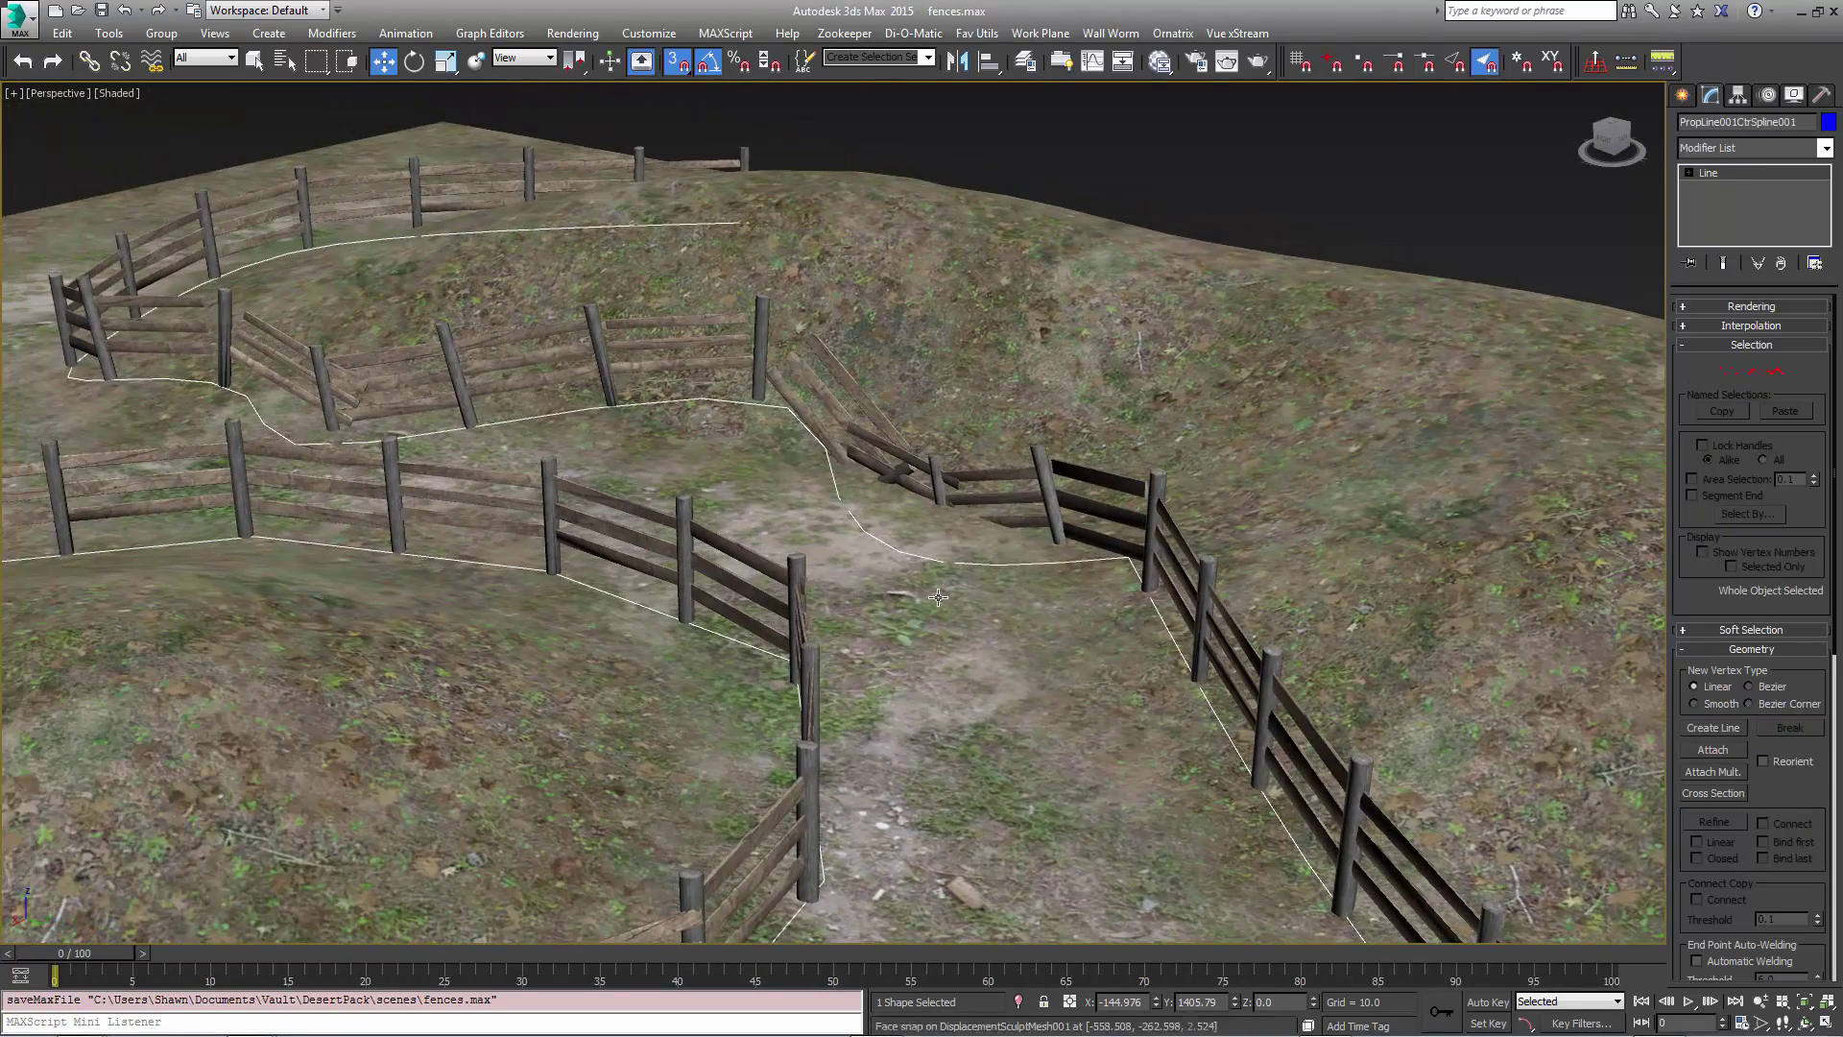
left_click(1728, 371)
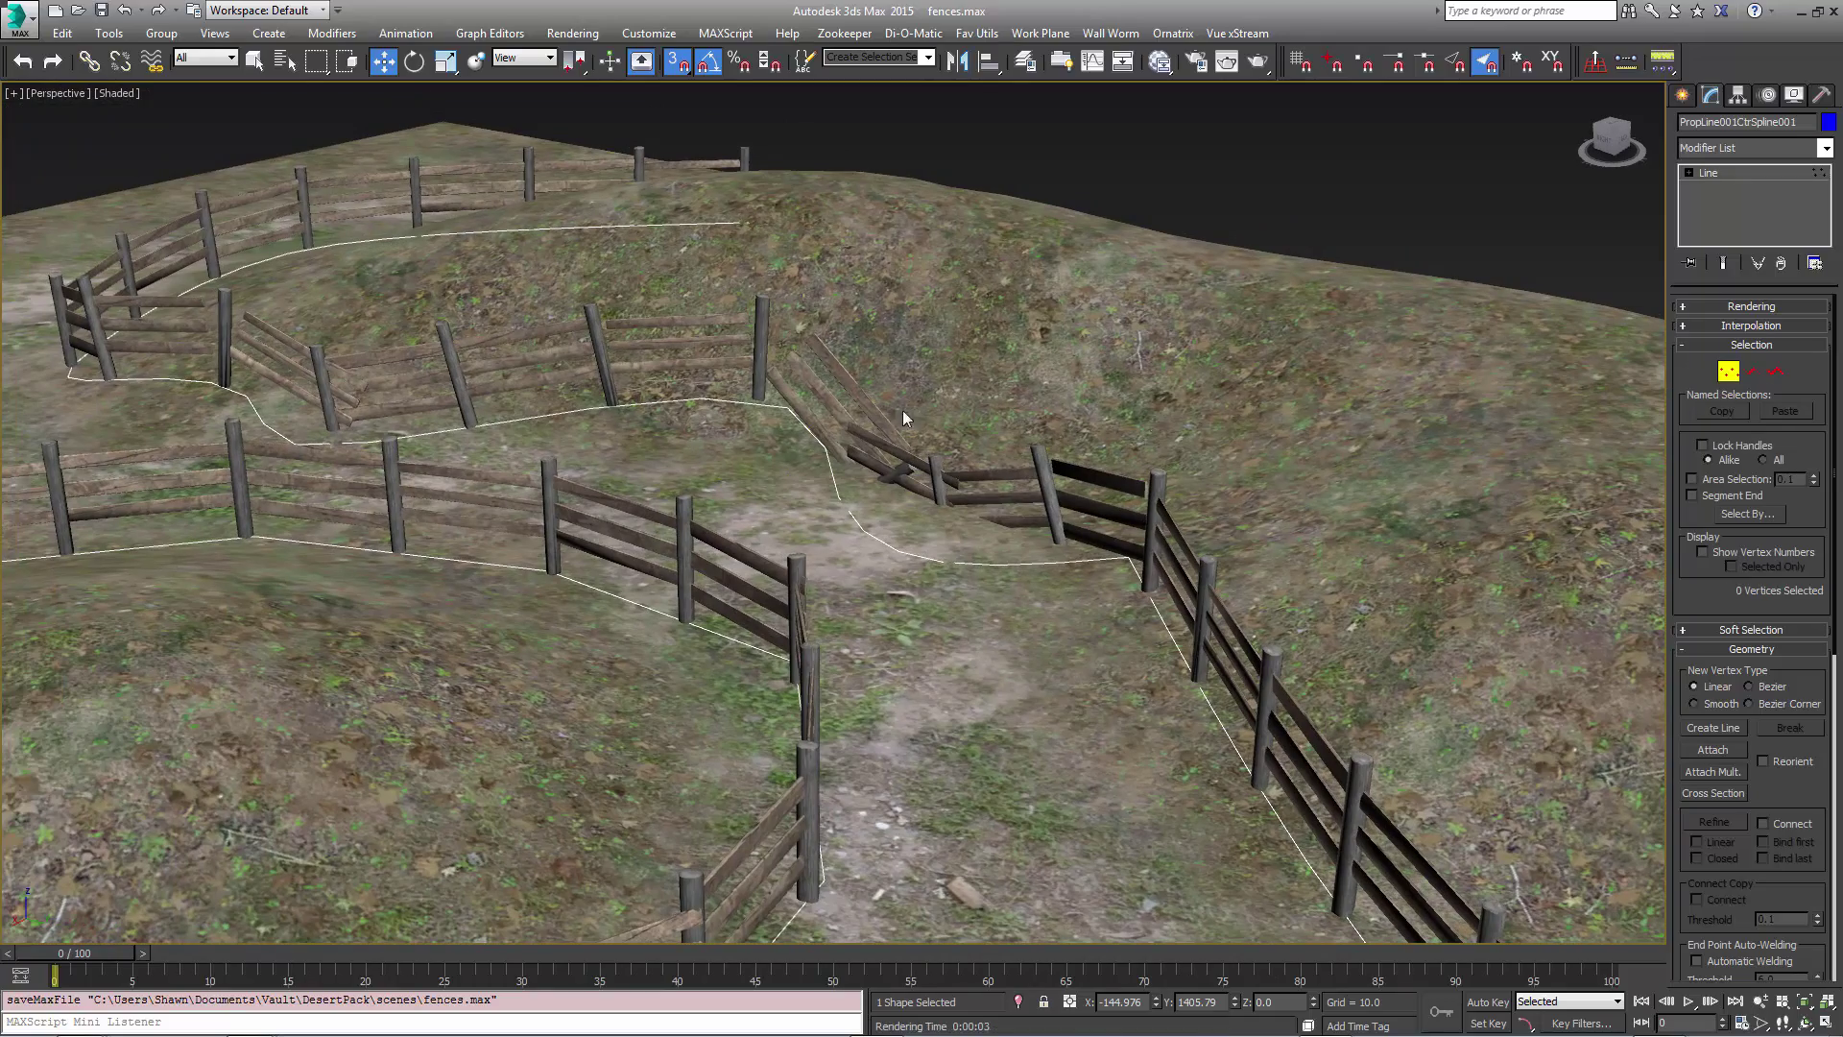
left_click(821, 448)
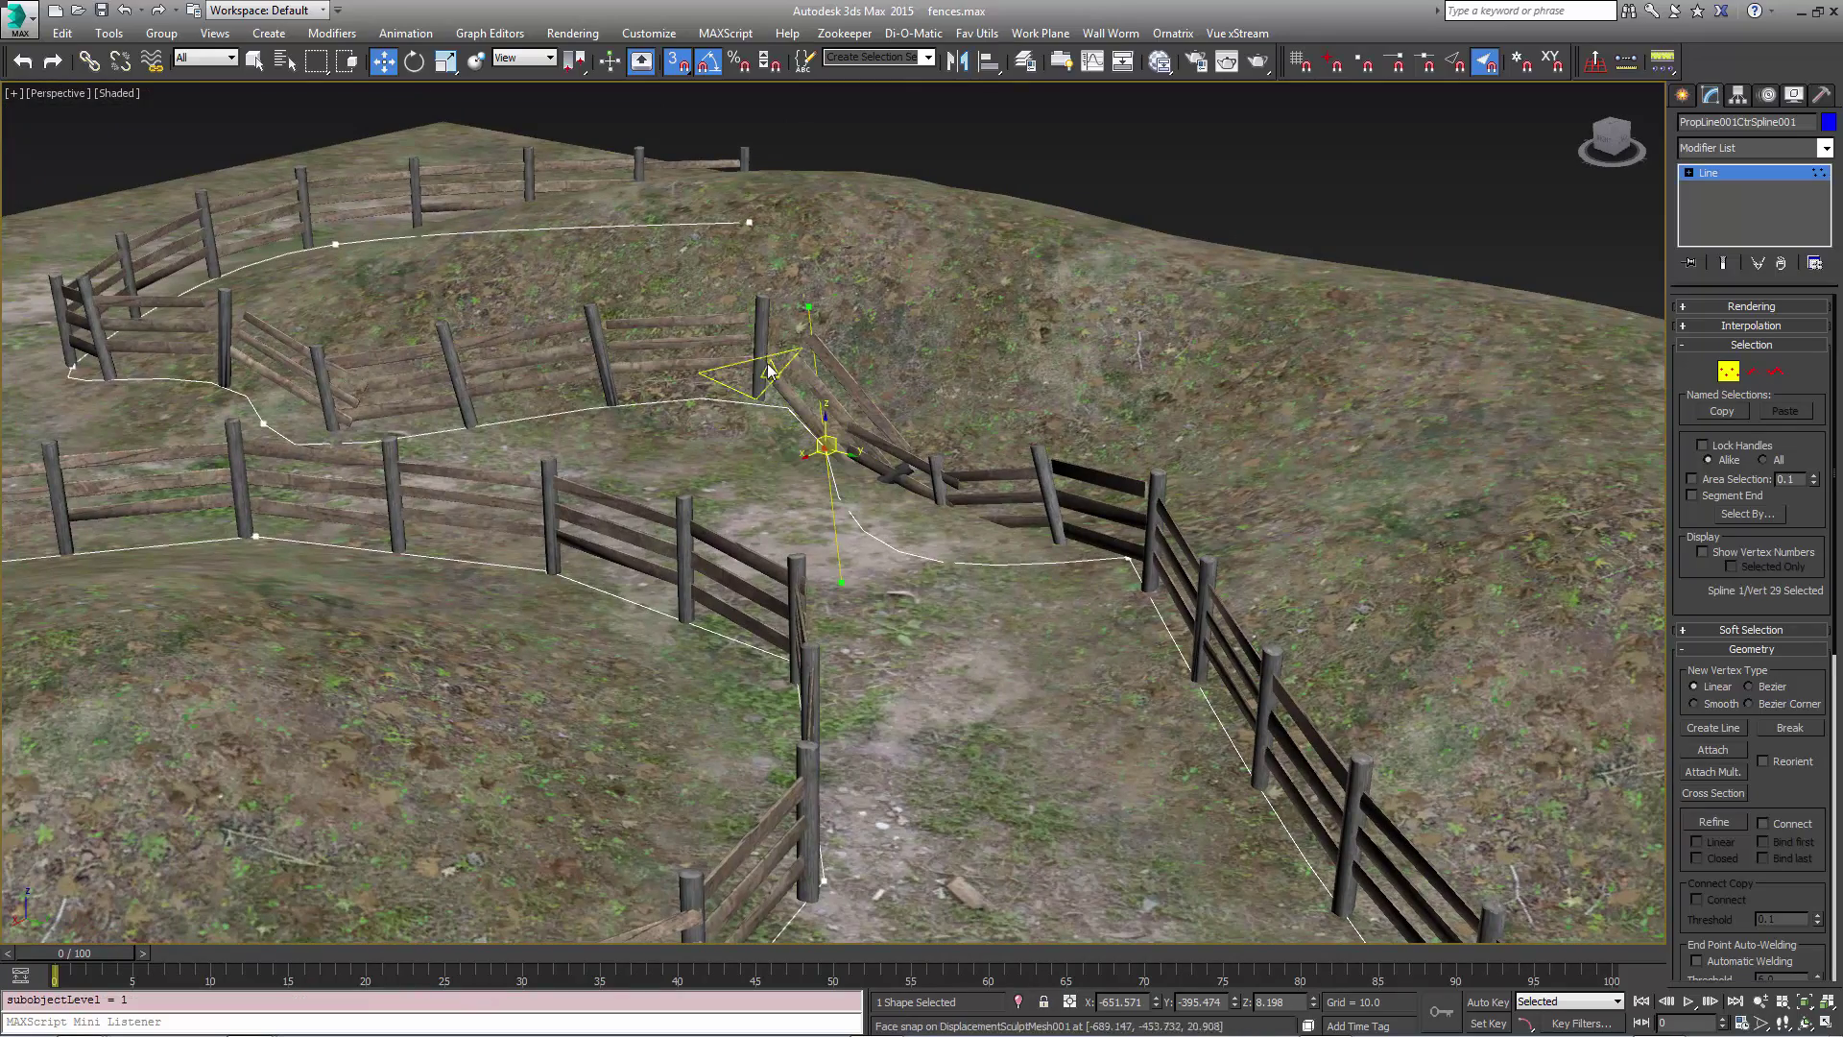
middle_click_drag(878, 596, 616, 500, "alt")
middle_click_drag(278, 643, 705, 643)
left_click(709, 639)
left_click_drag(712, 732, 808, 589)
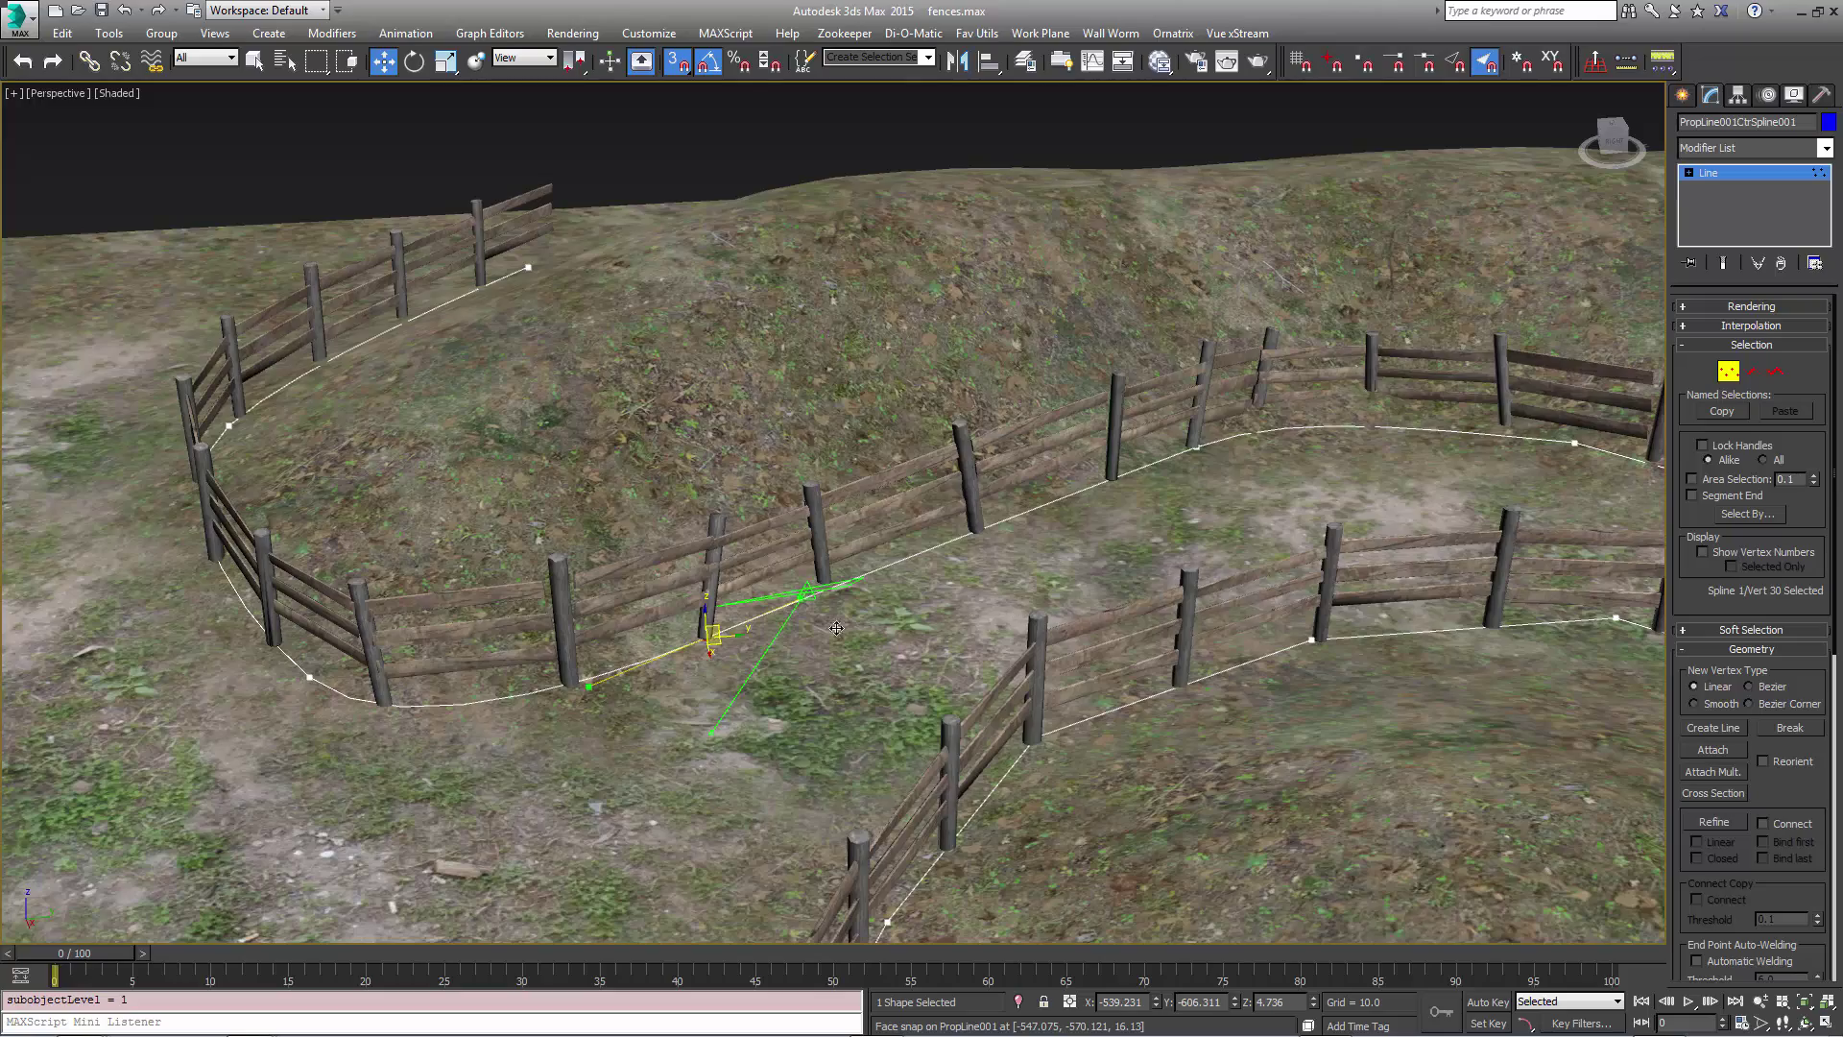
Convert the neighbouring spline vertex at the hill's foot to Bezier Corner and lengthen its handle along the fence run
middle_click_drag(1132, 589, 1218, 522, "alt")
scroll(1067, 531, "down", 3)
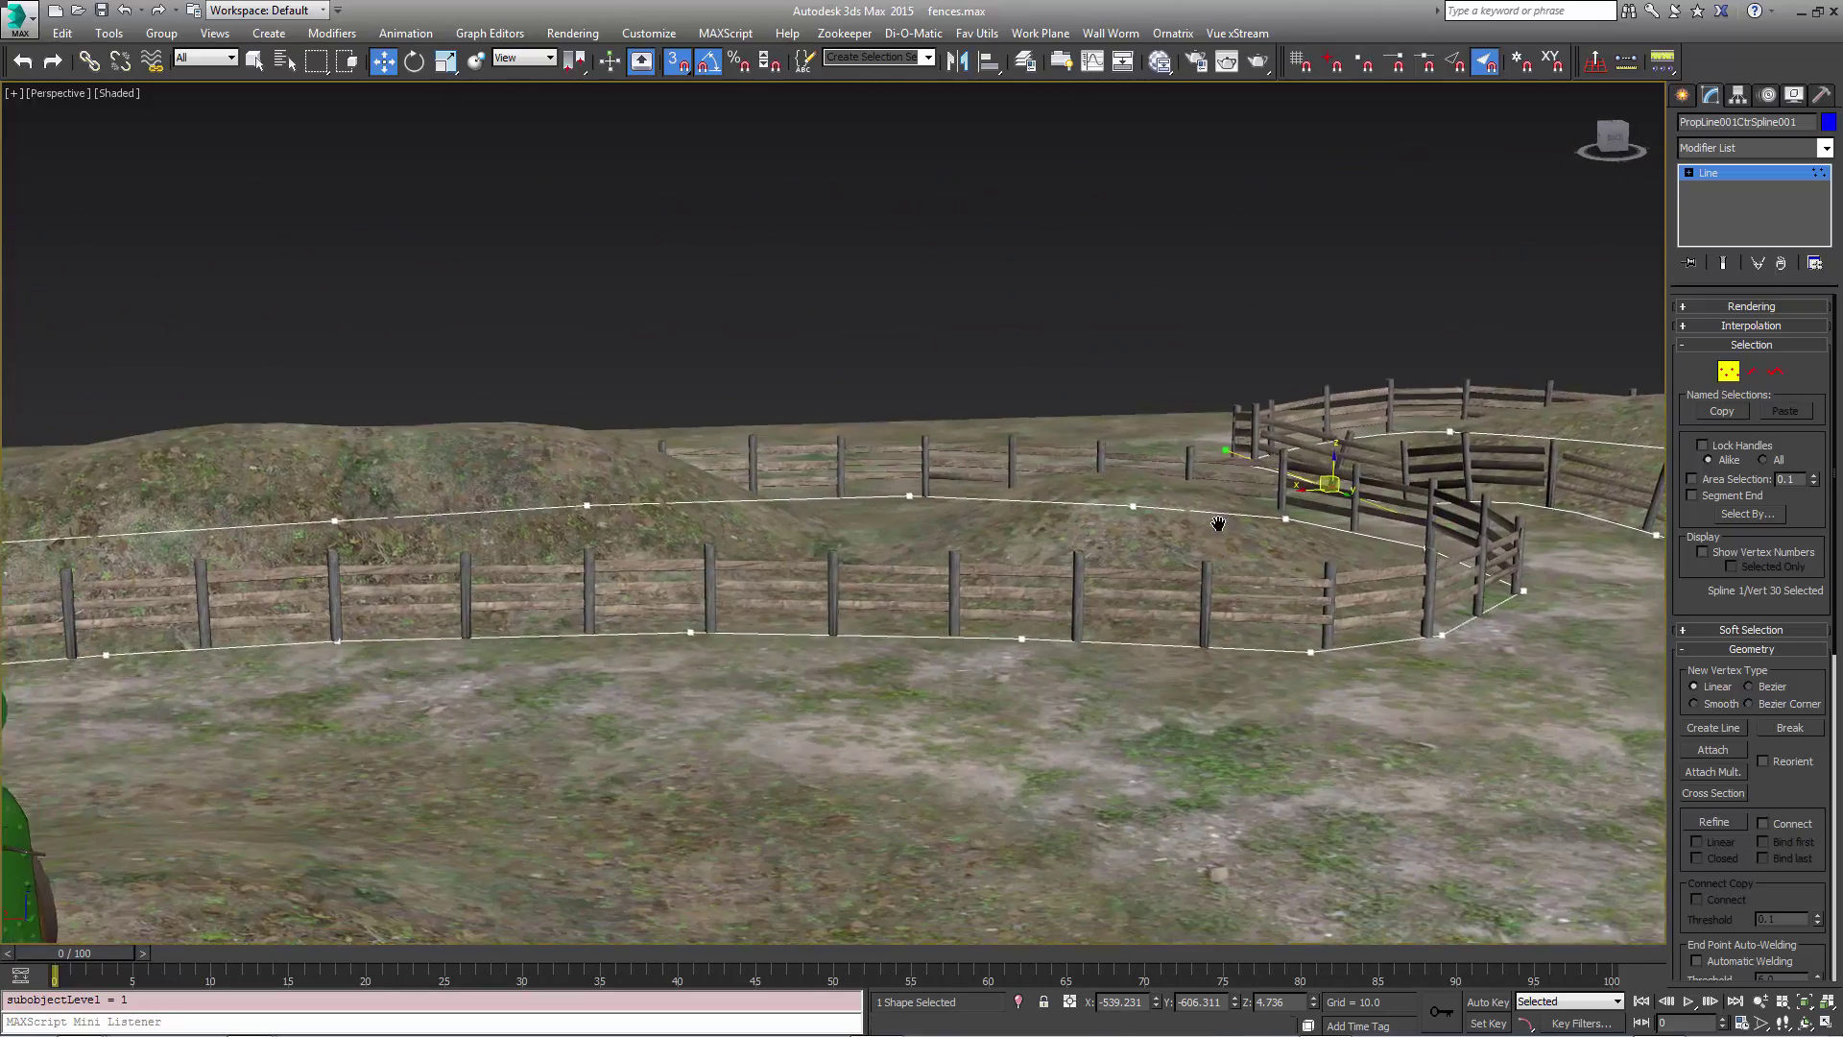
scroll(1215, 524, "down", 3)
middle_click_drag(1098, 540, 1194, 553, "alt")
middle_click_drag(1029, 548, 799, 544)
left_click(1273, 570)
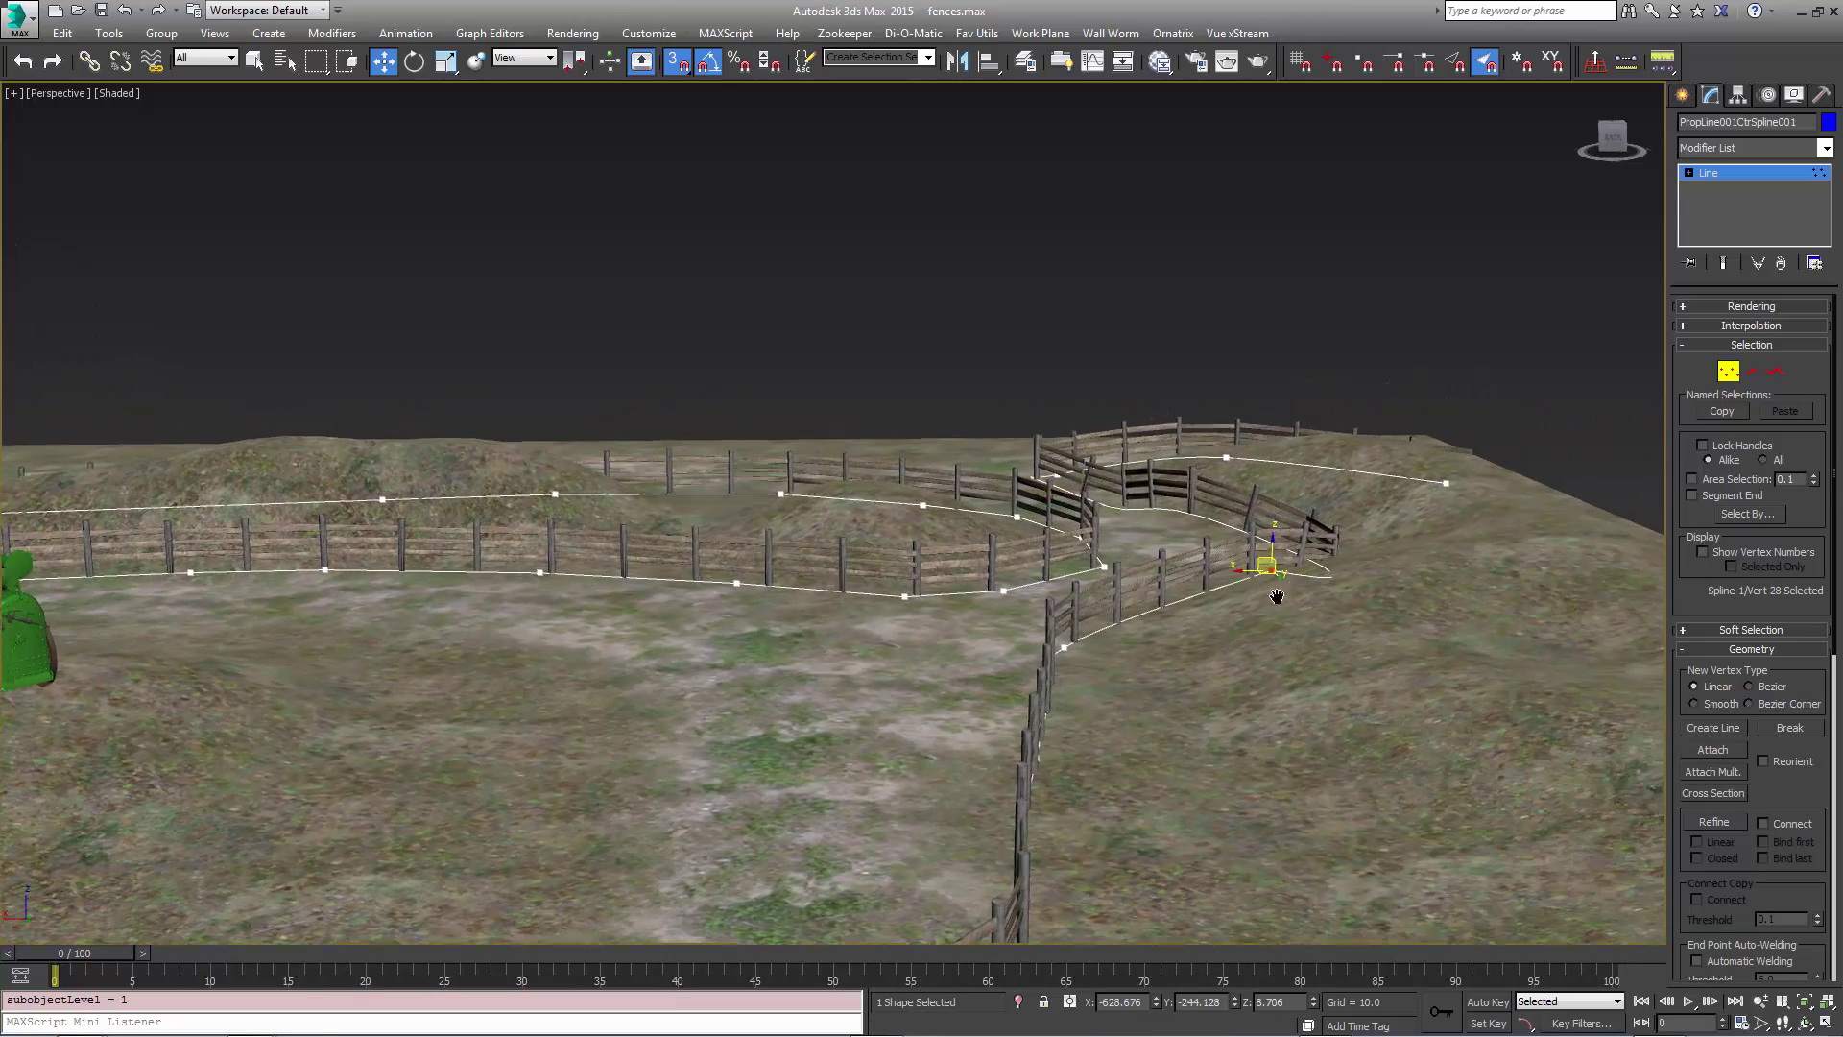
scroll(1273, 569, "up", 8)
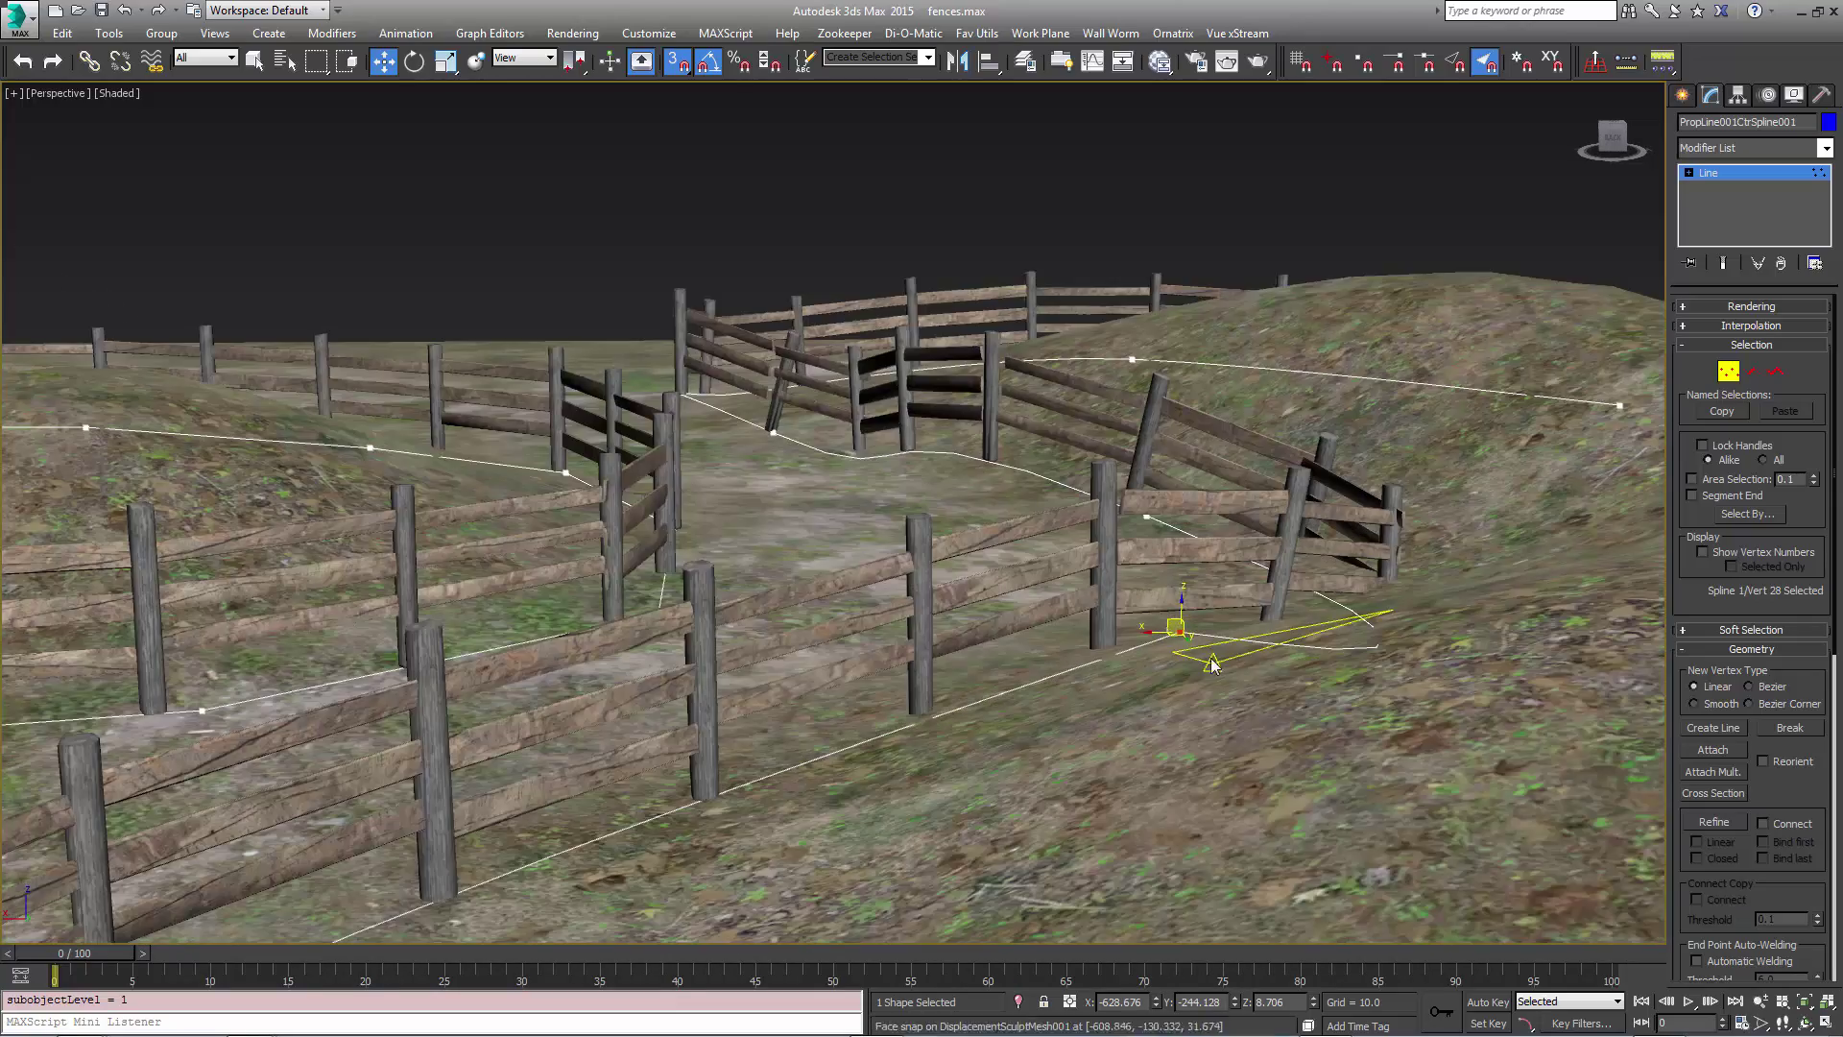
middle_click_drag(1210, 659, 960, 725, "alt")
left_click(752, 643)
right_click(750, 663)
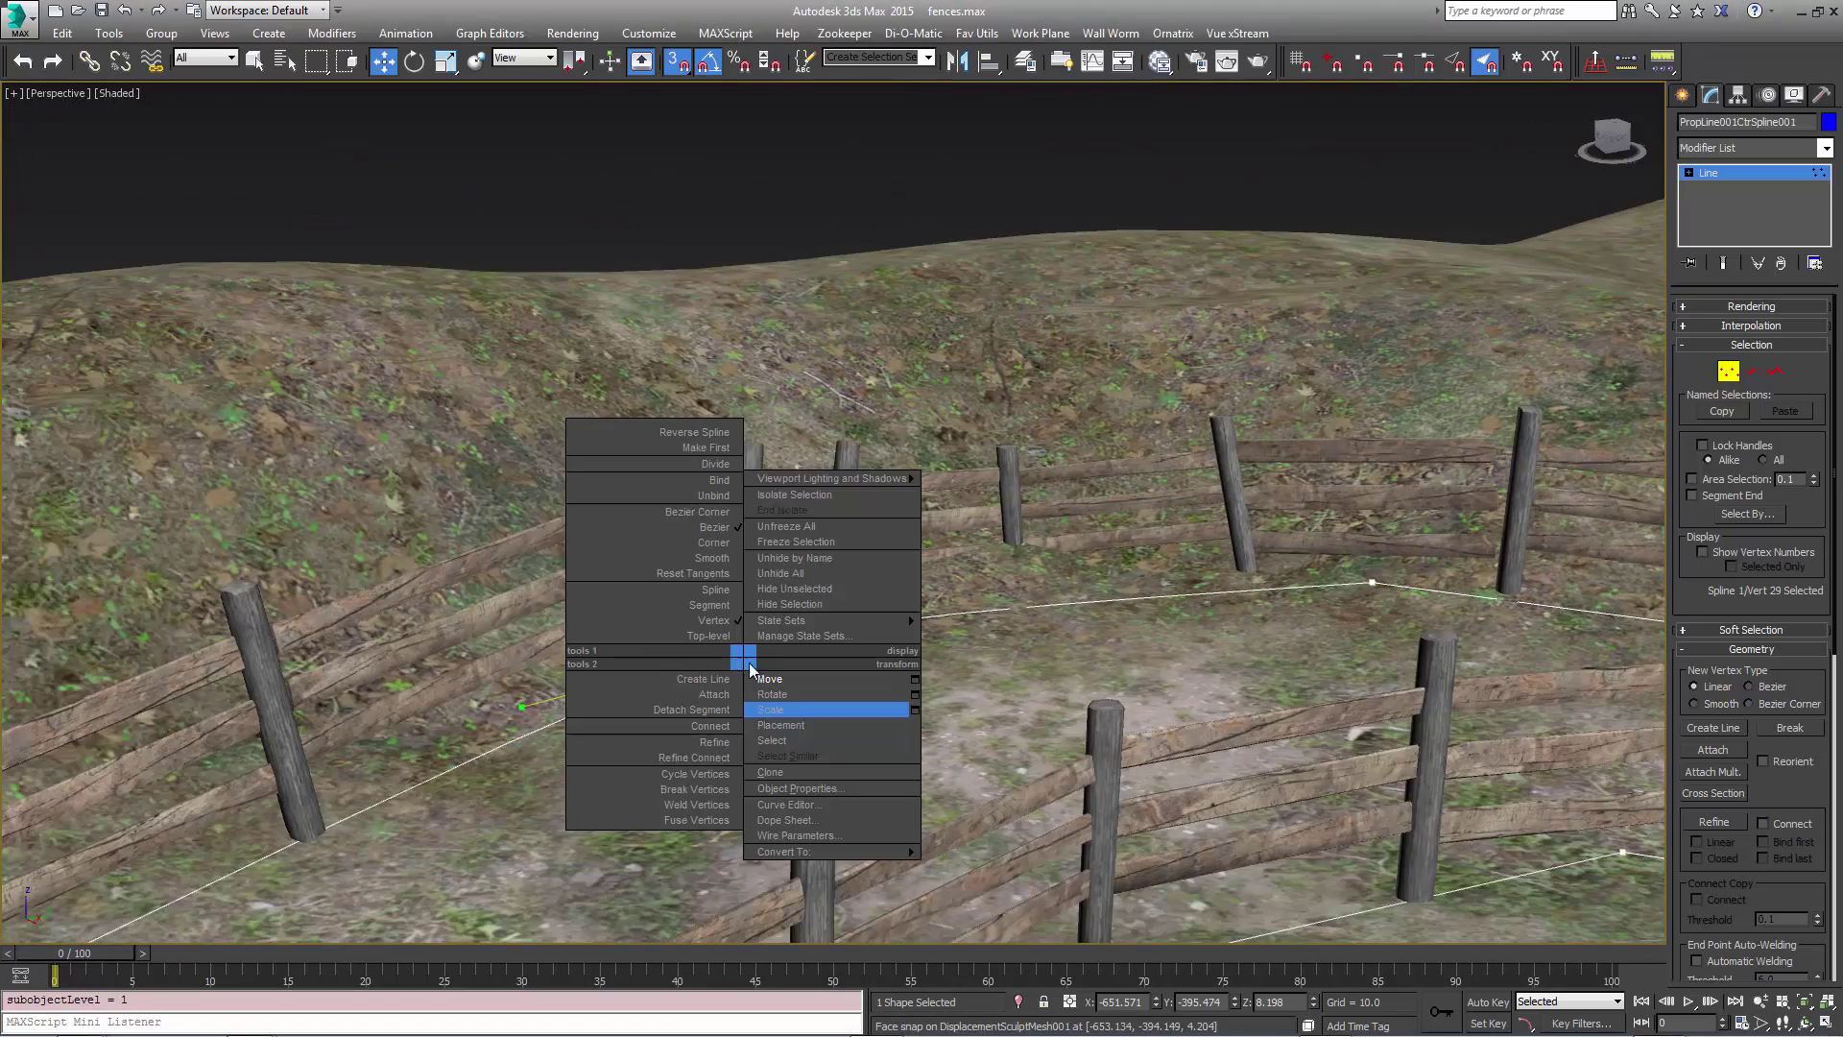
left_click(710, 513)
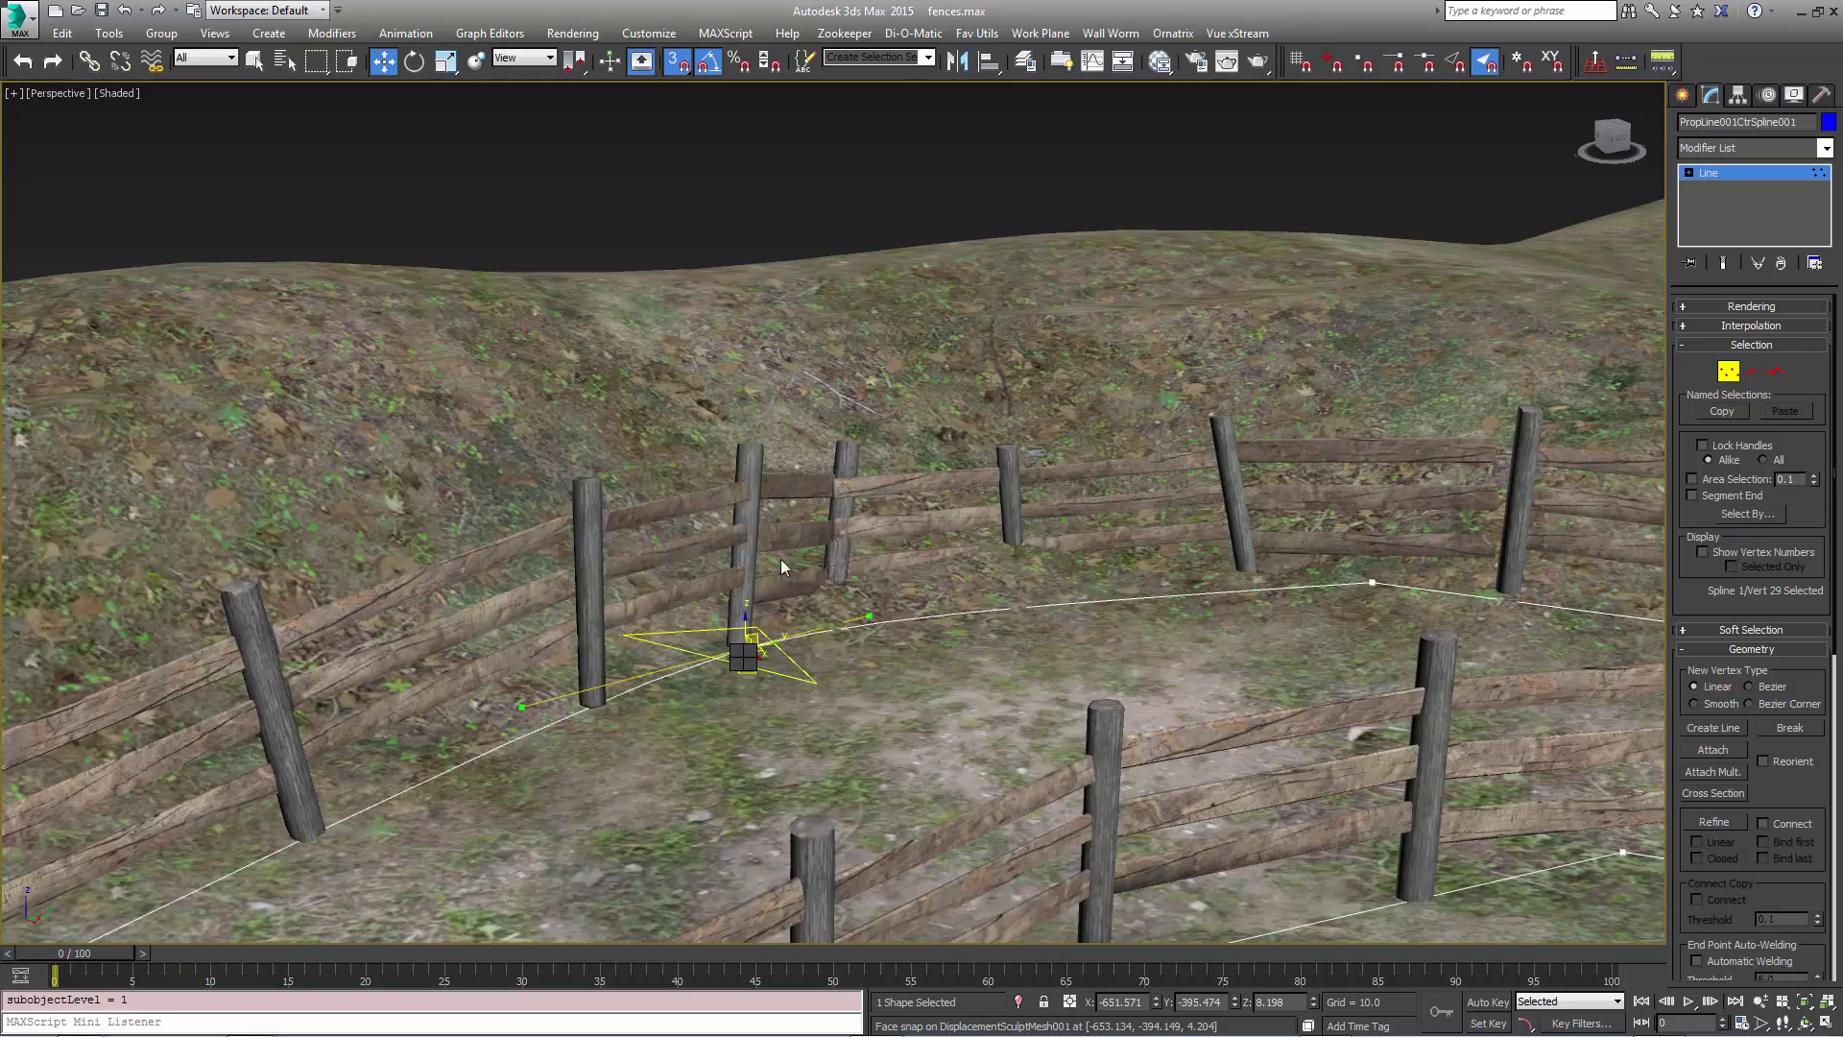
left_click_drag(867, 623, 973, 637)
middle_click_drag(973, 638, 1325, 652, "alt")
scroll(887, 658, "down", 3)
scroll(722, 606, "down", 5)
left_click(1729, 373)
Select the fence PropLine and expand its Transformations settings
middle_click_drag(538, 518, 864, 538, "alt")
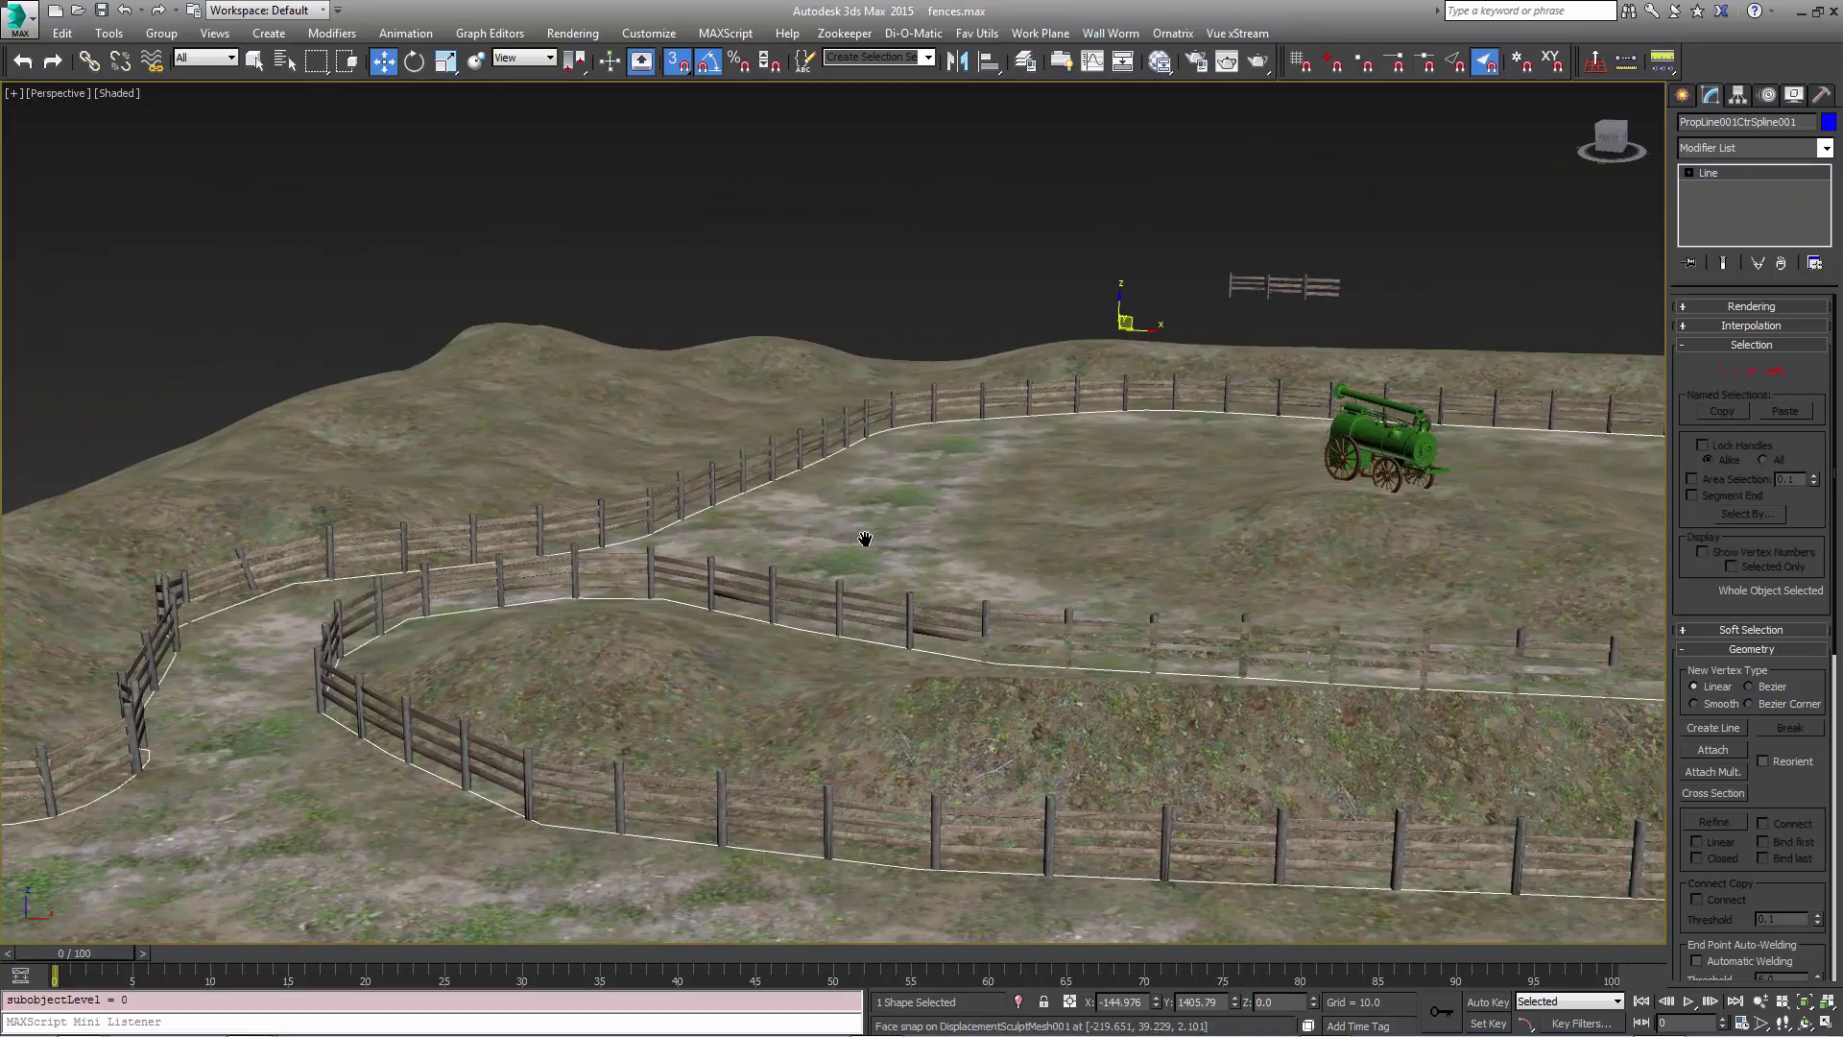
middle_click_drag(977, 446, 1026, 465)
scroll(982, 493, "up", 6)
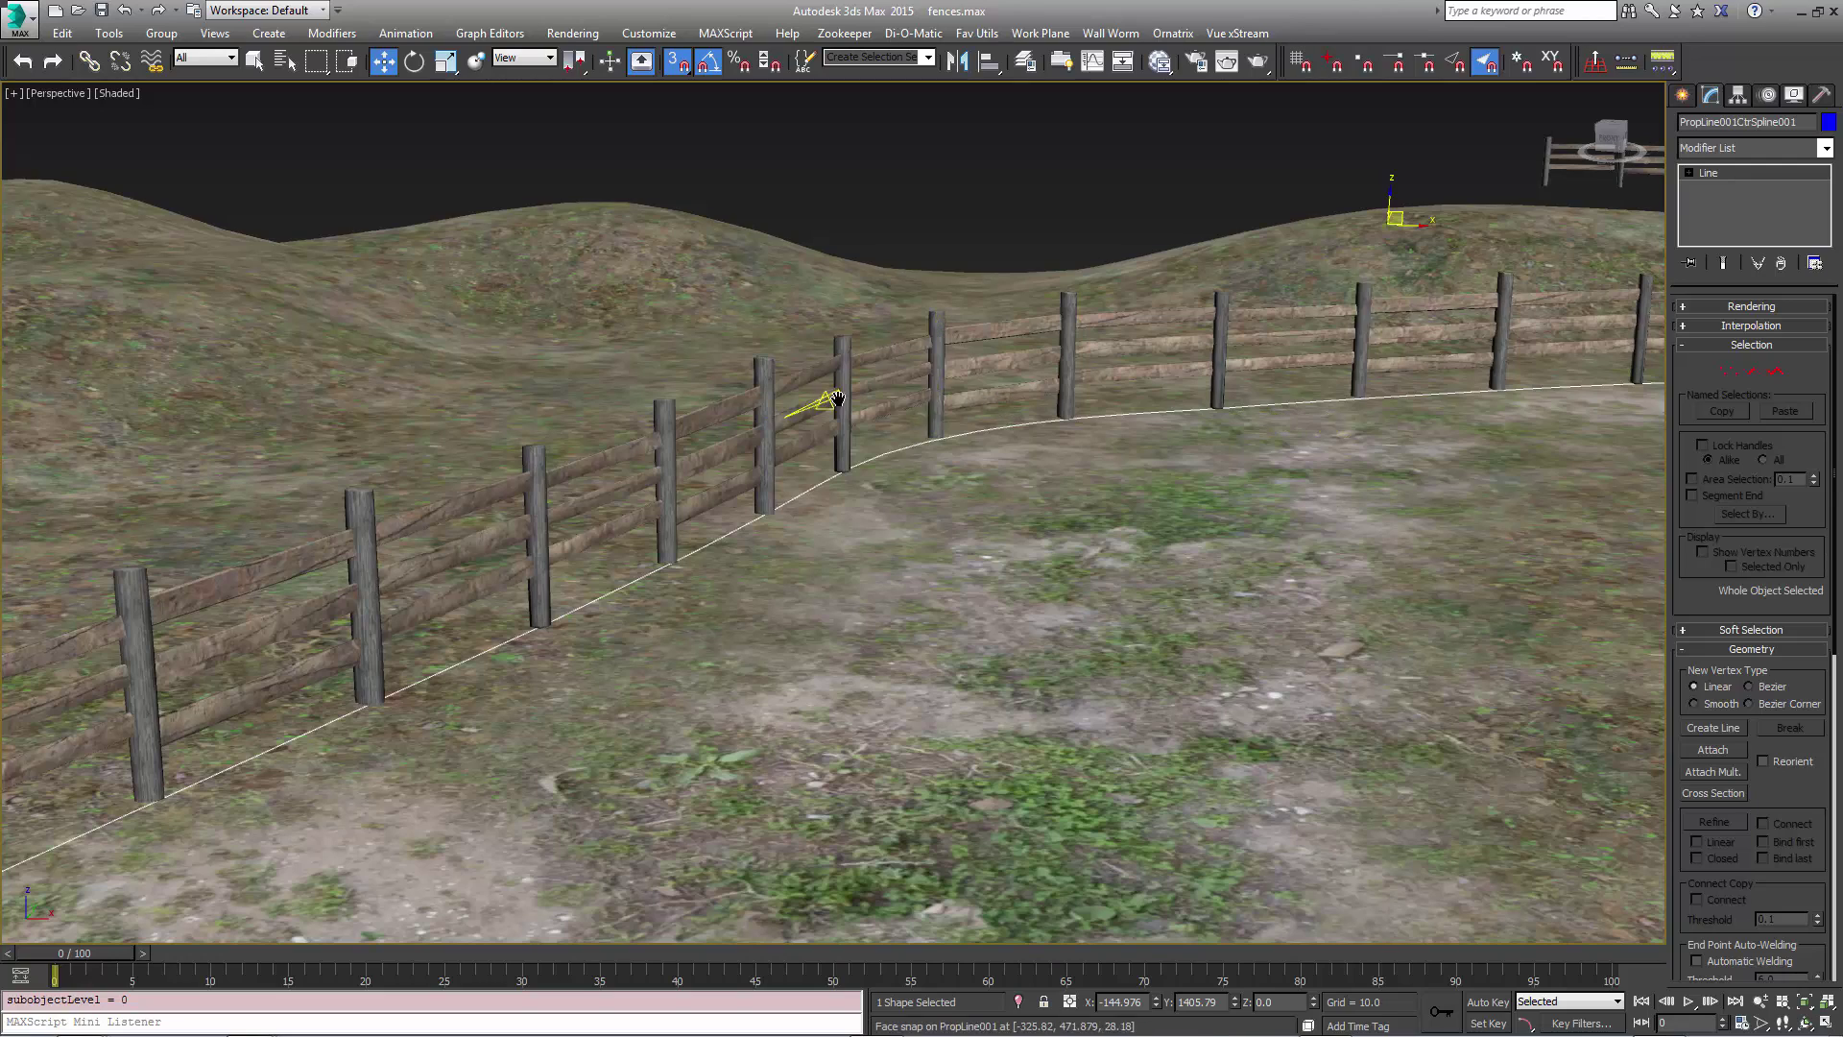
middle_click_drag(831, 417, 995, 419)
scroll(993, 422, "up", 3)
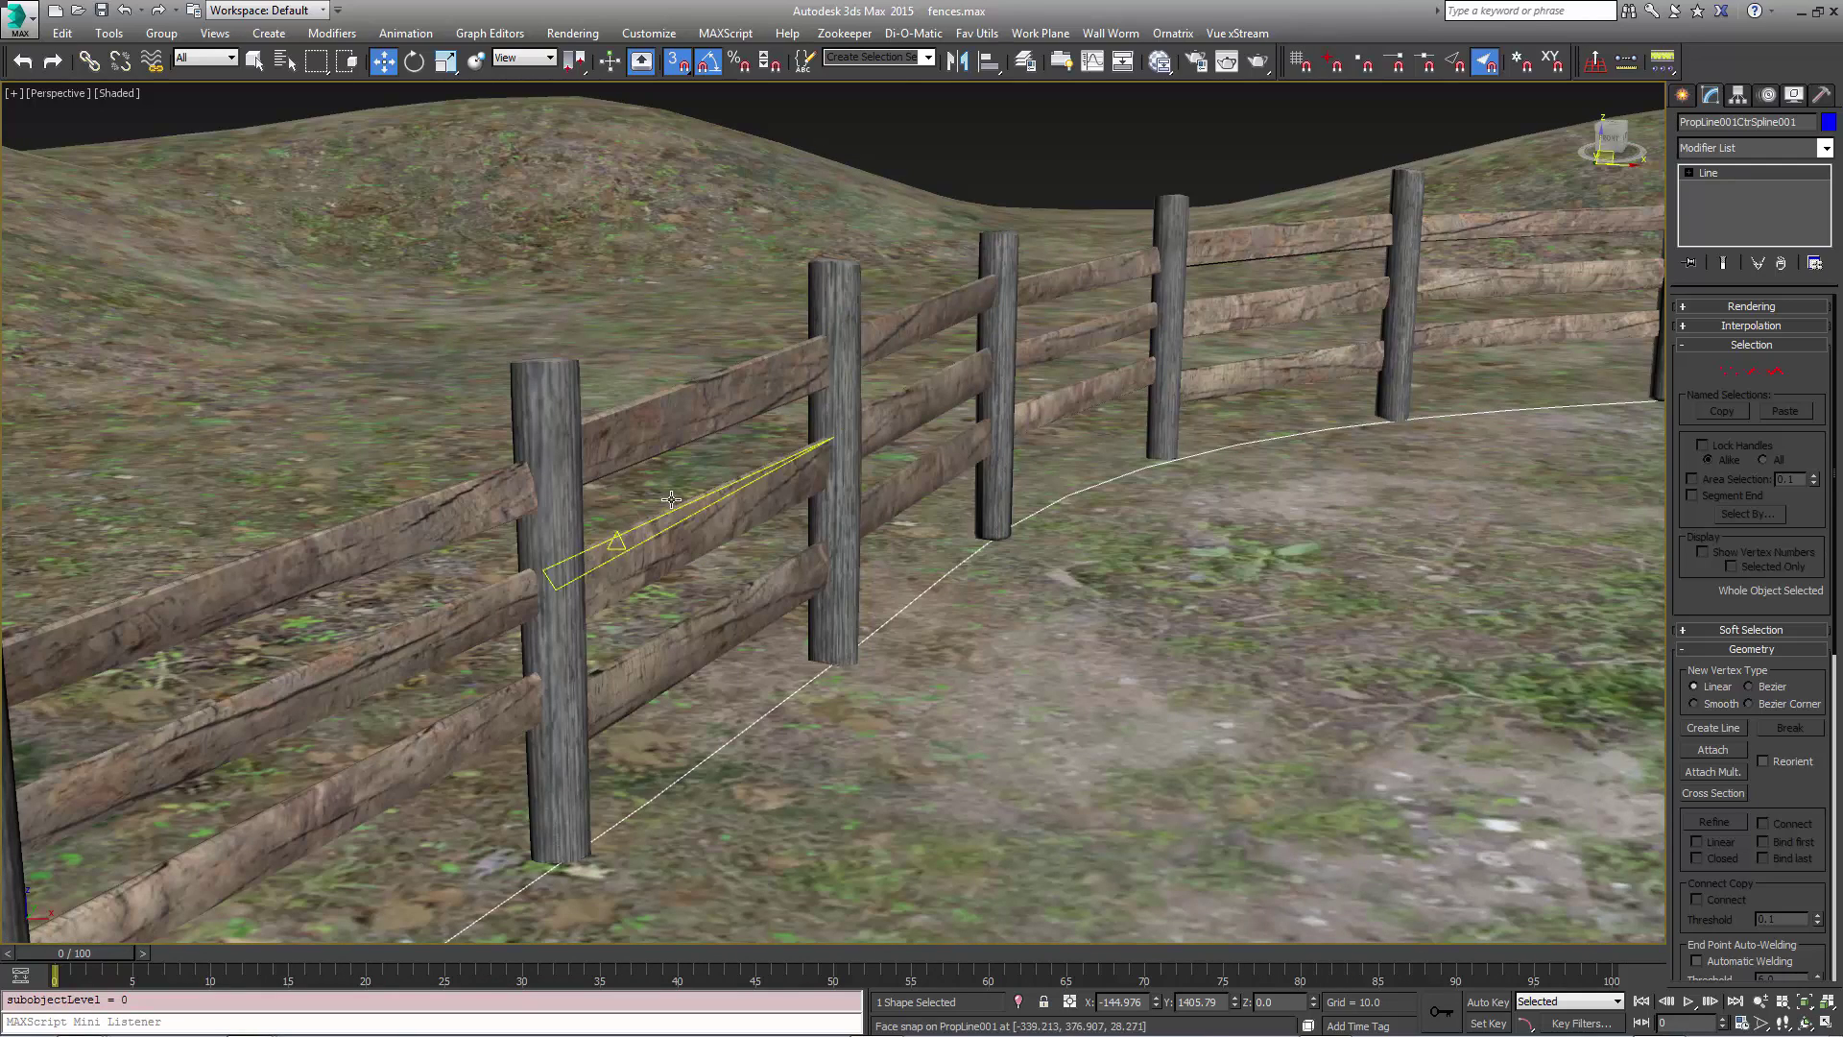
left_click(1178, 239)
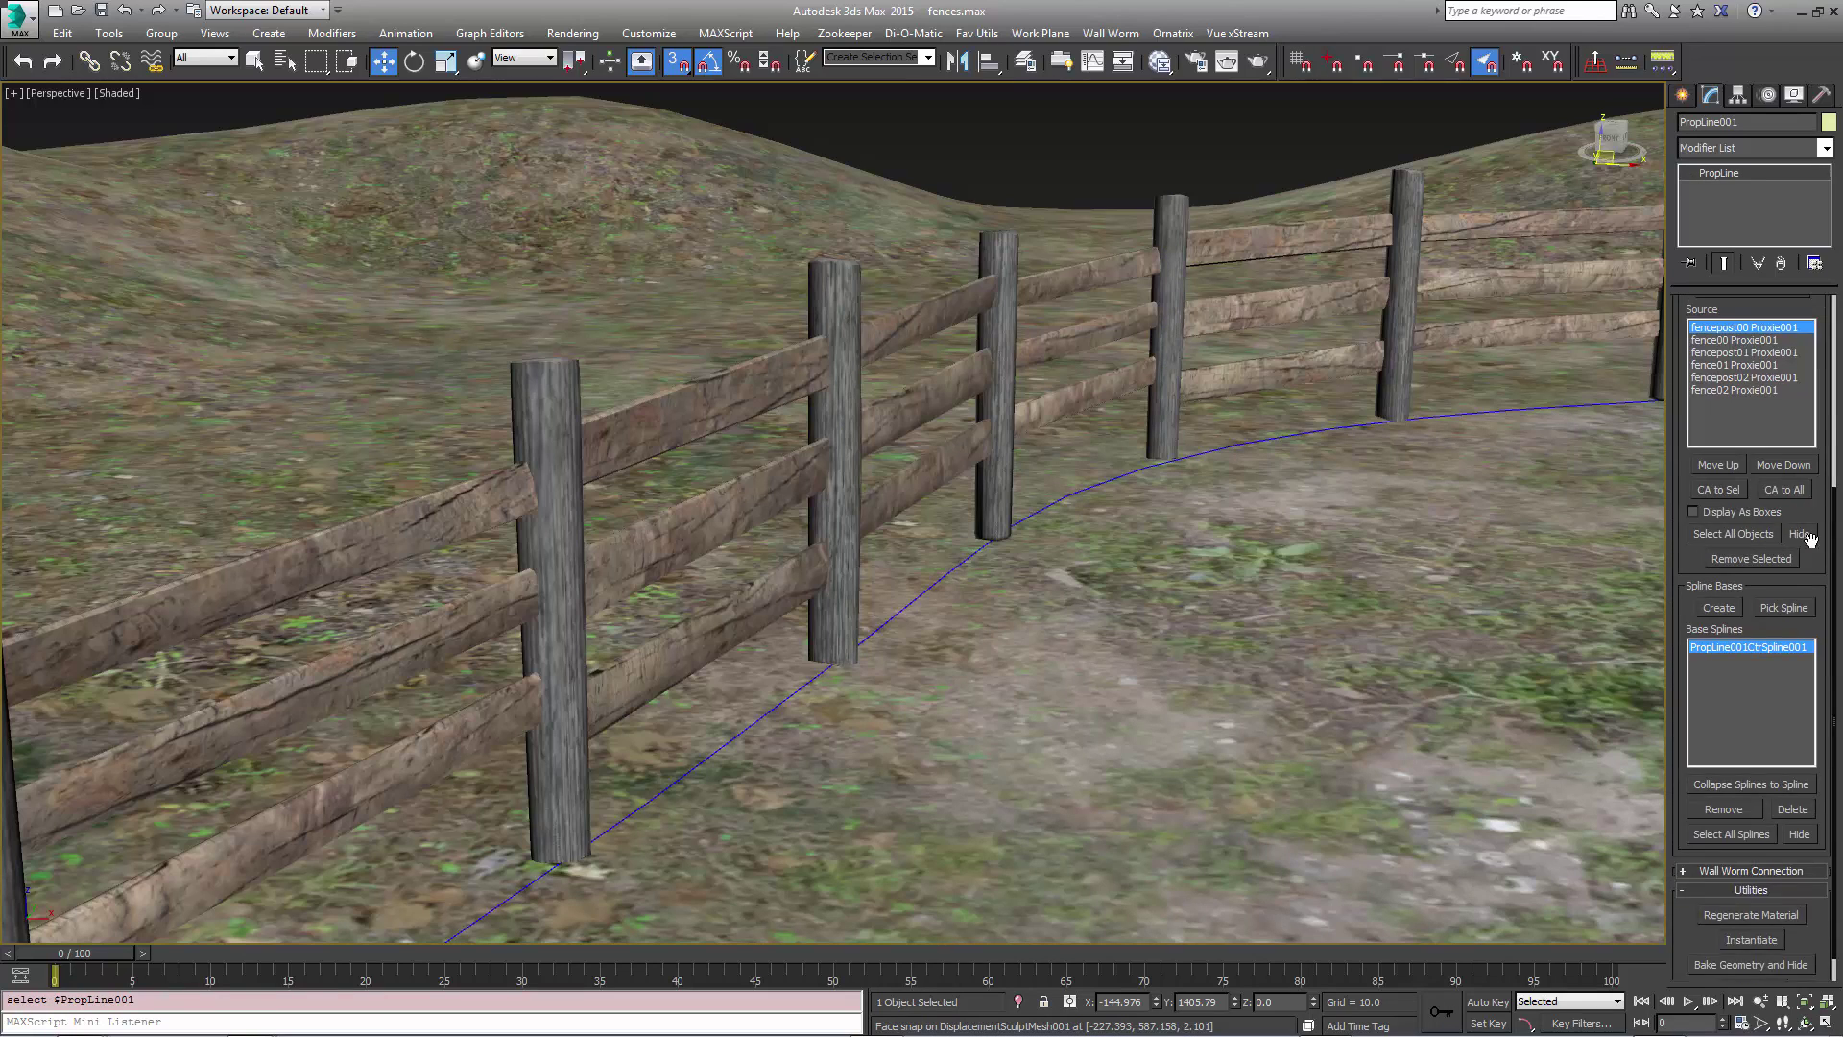
scroll(1676, 419, "up", 5)
left_click(1686, 326)
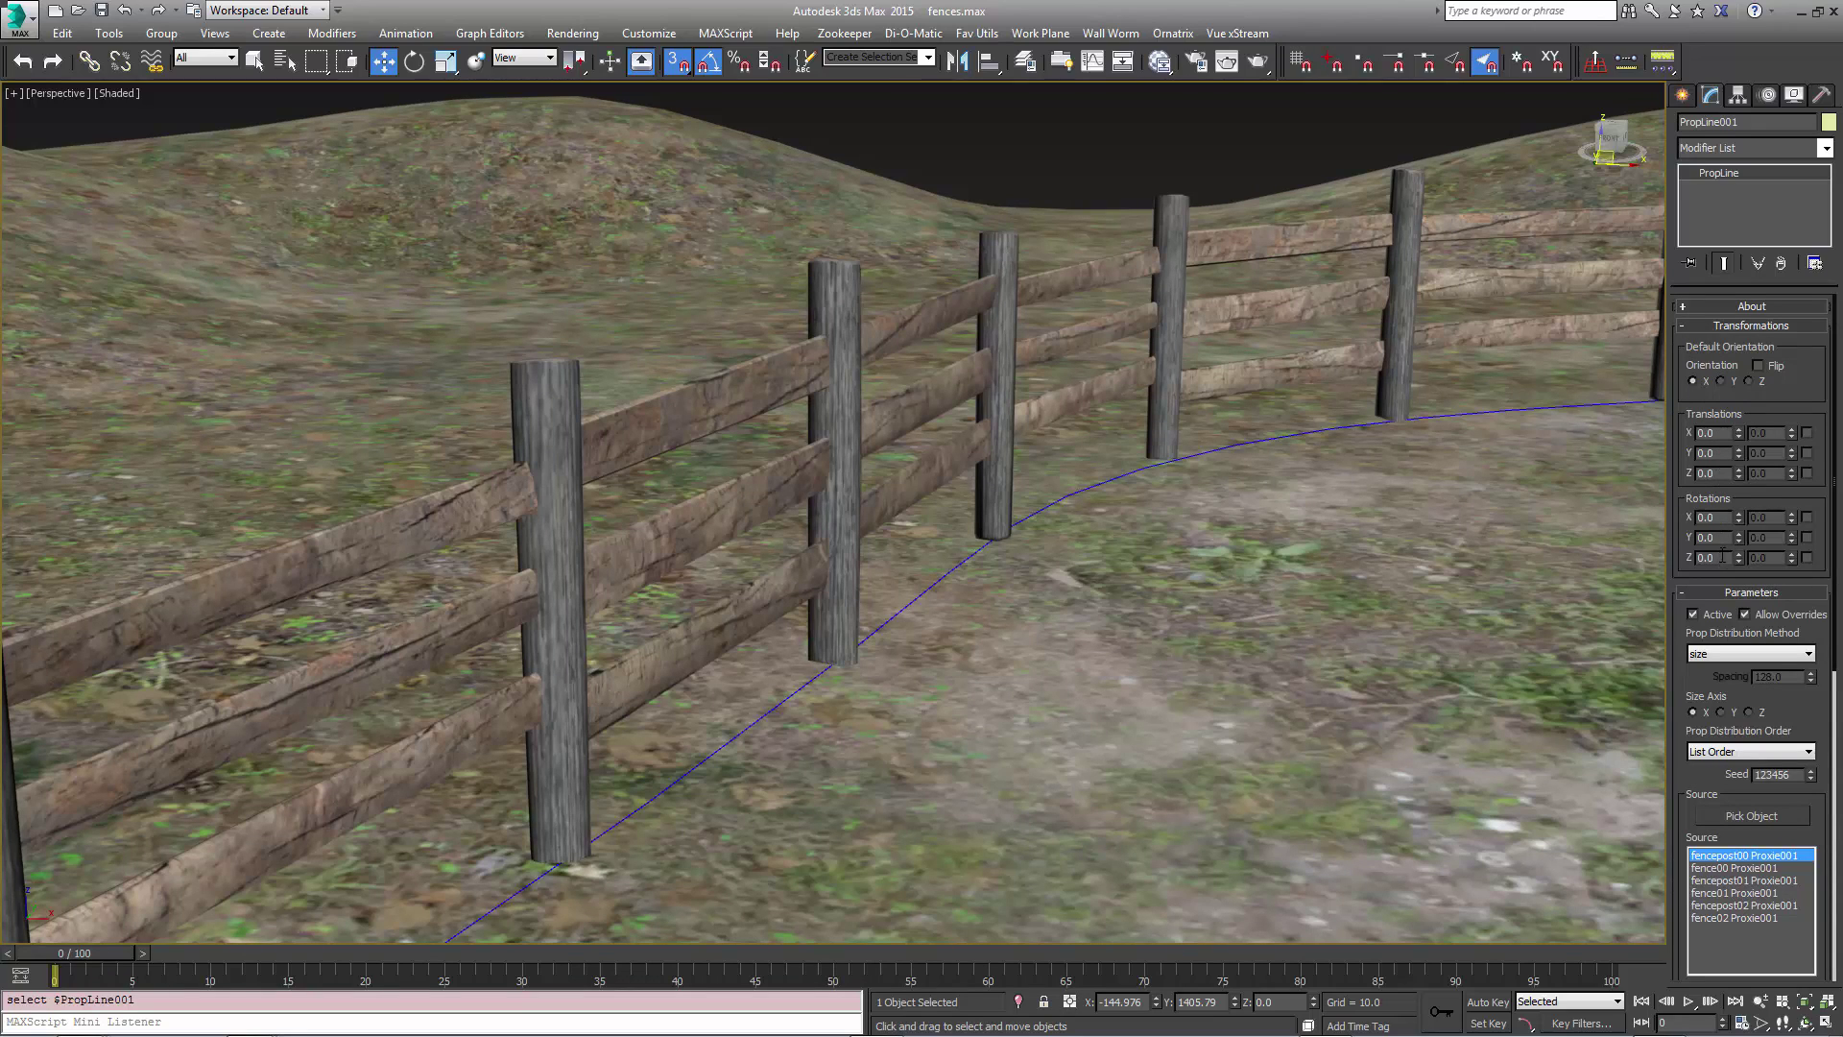
Randomize the PropLine's Z rotation between -0.5 and 0.5
left_click(1808, 557)
key("Tab")
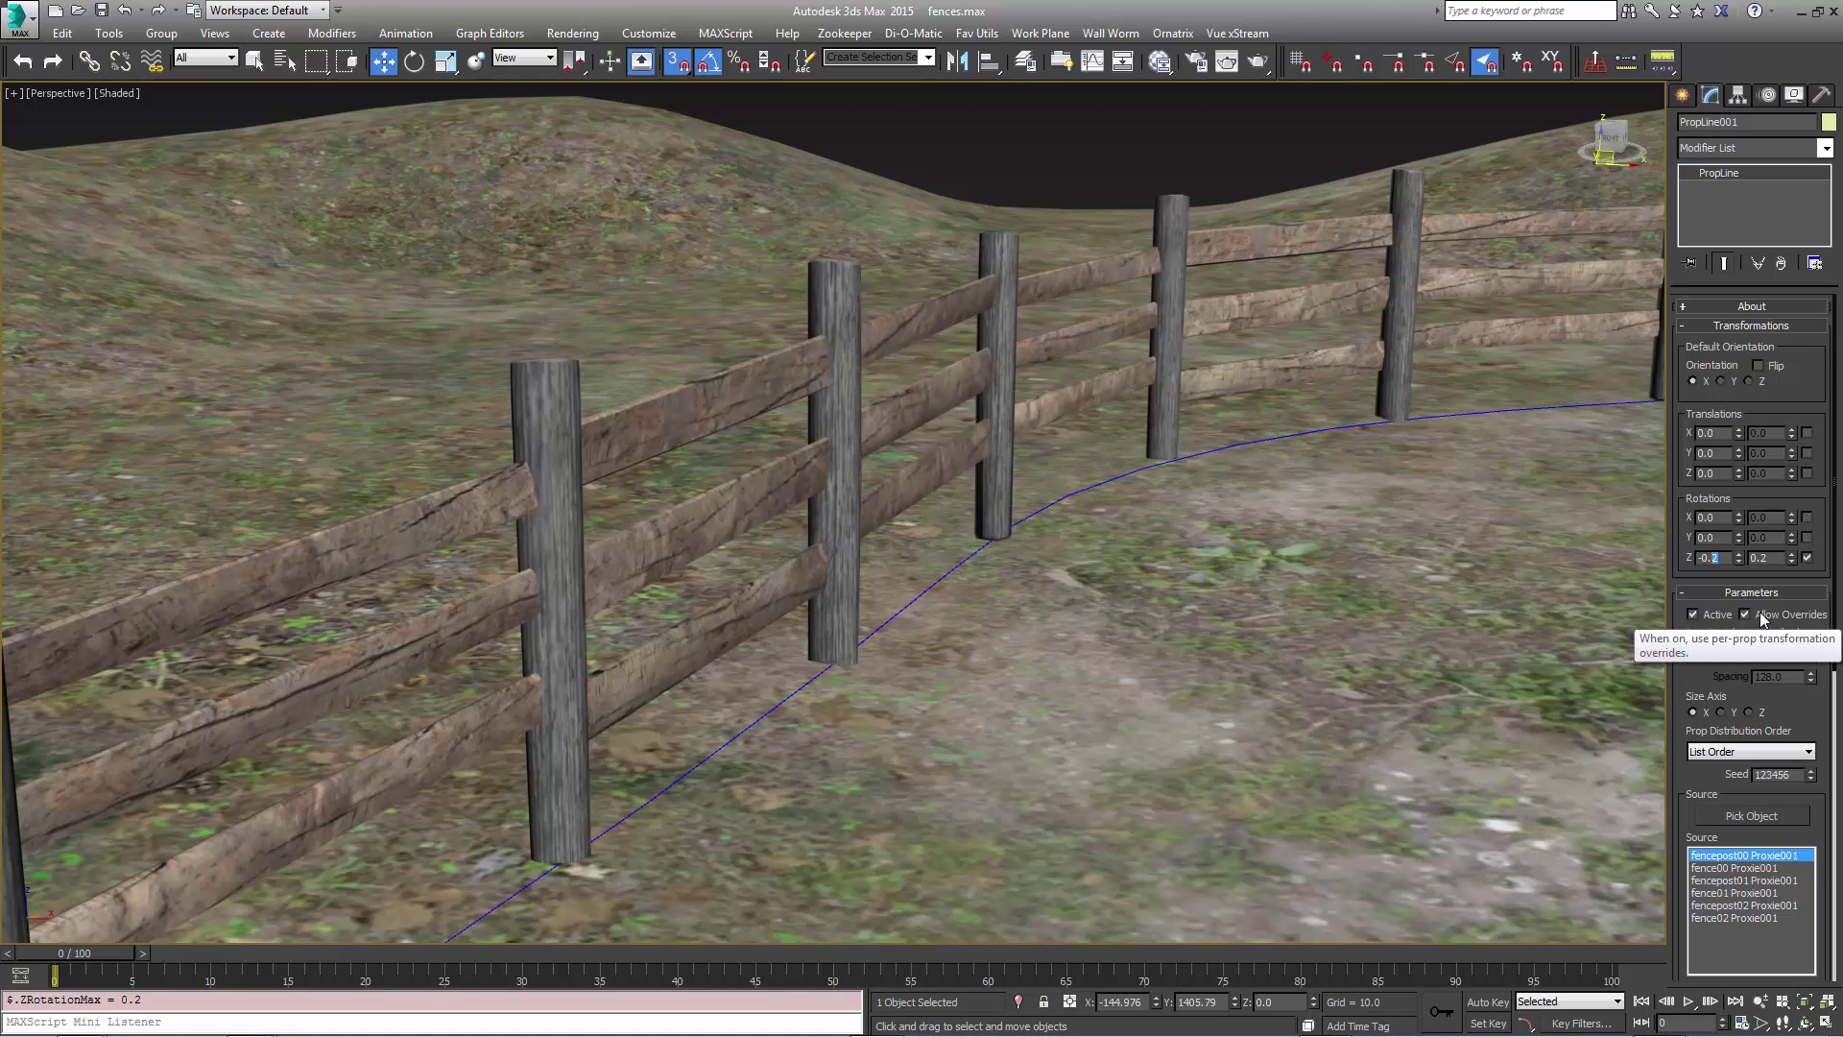
type("5")
key("Return")
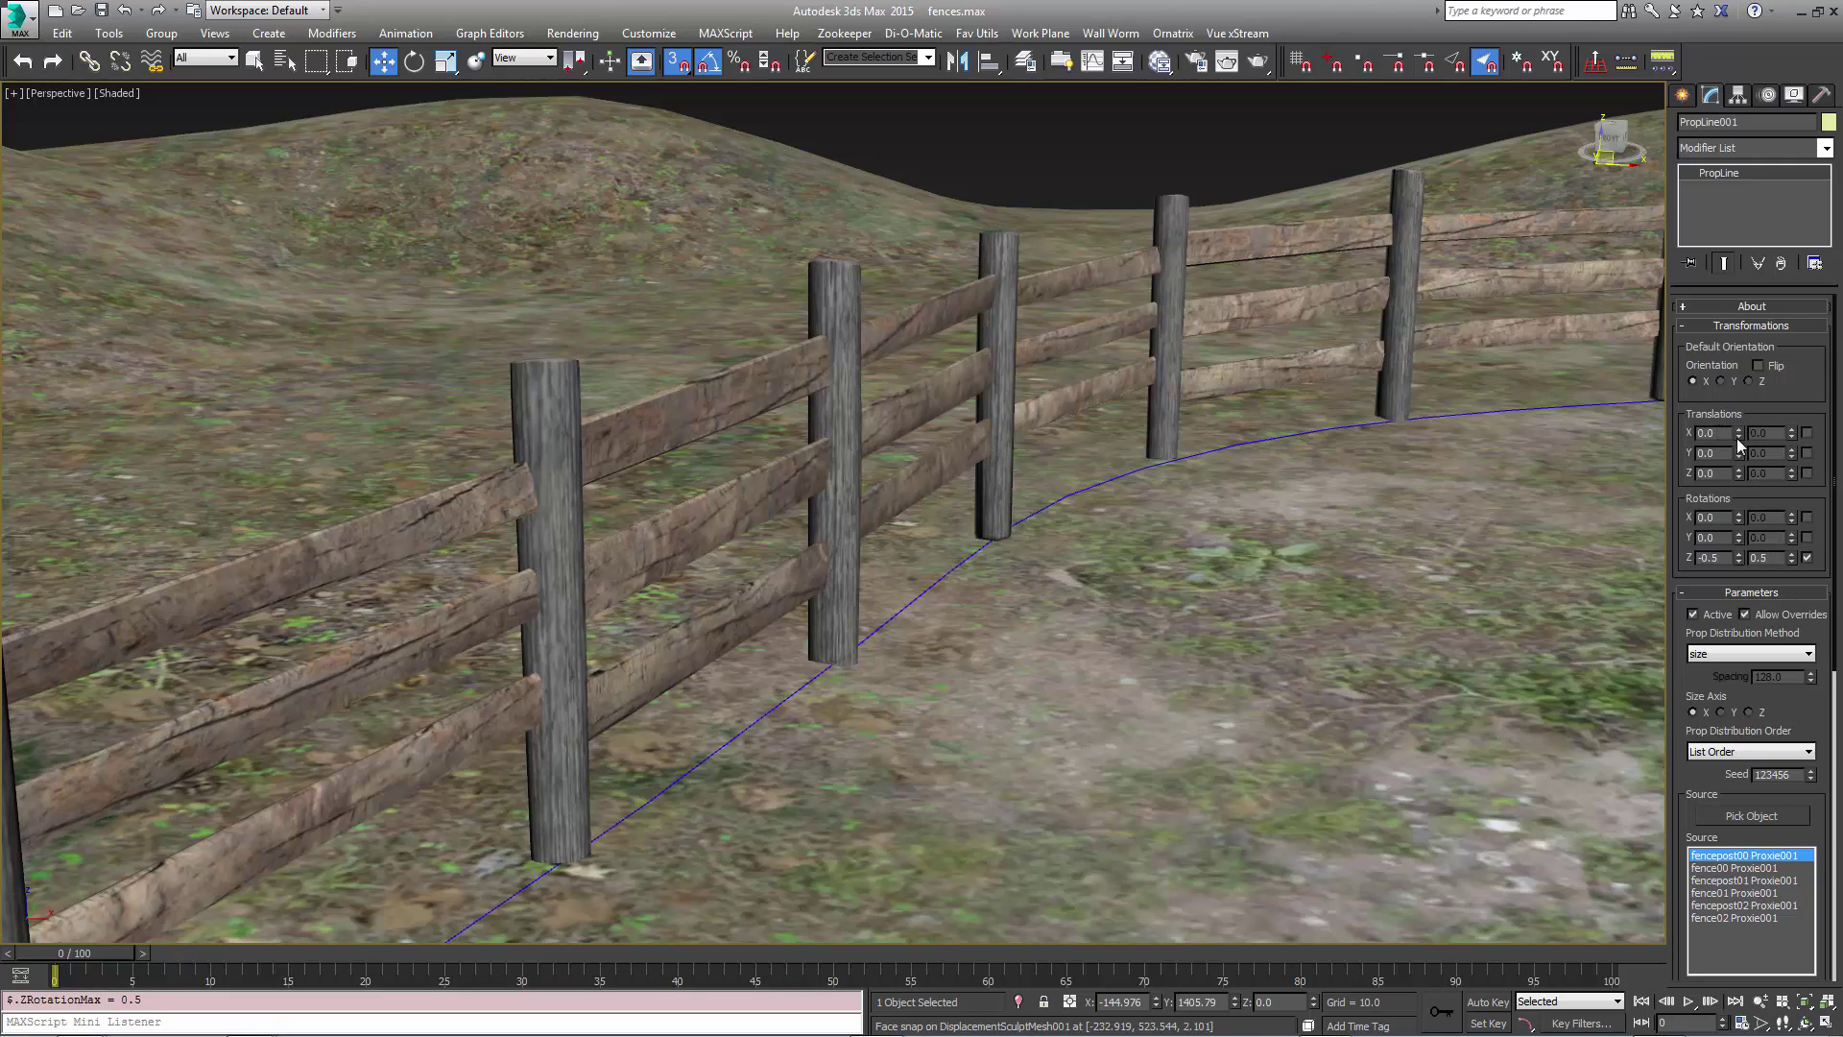
Randomize the PropLine's Z translation between -3 and 1
left_click(1807, 473)
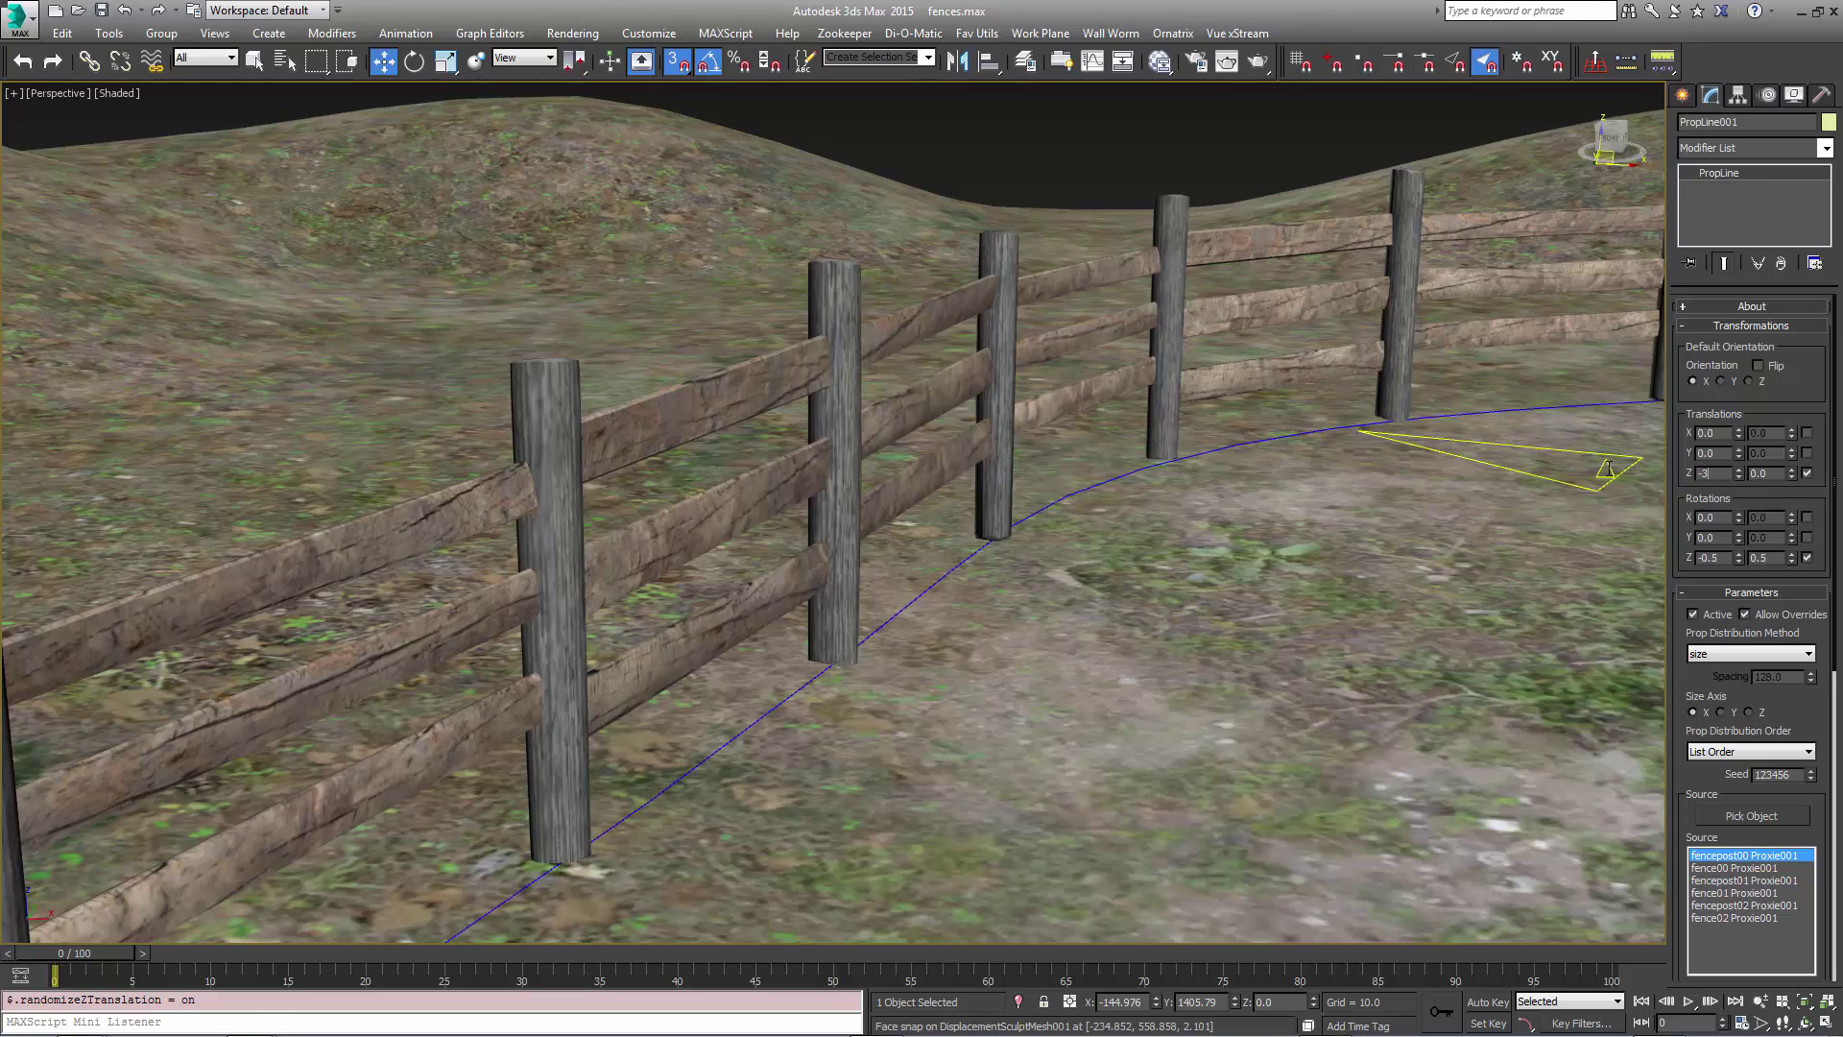
left_click(1774, 476)
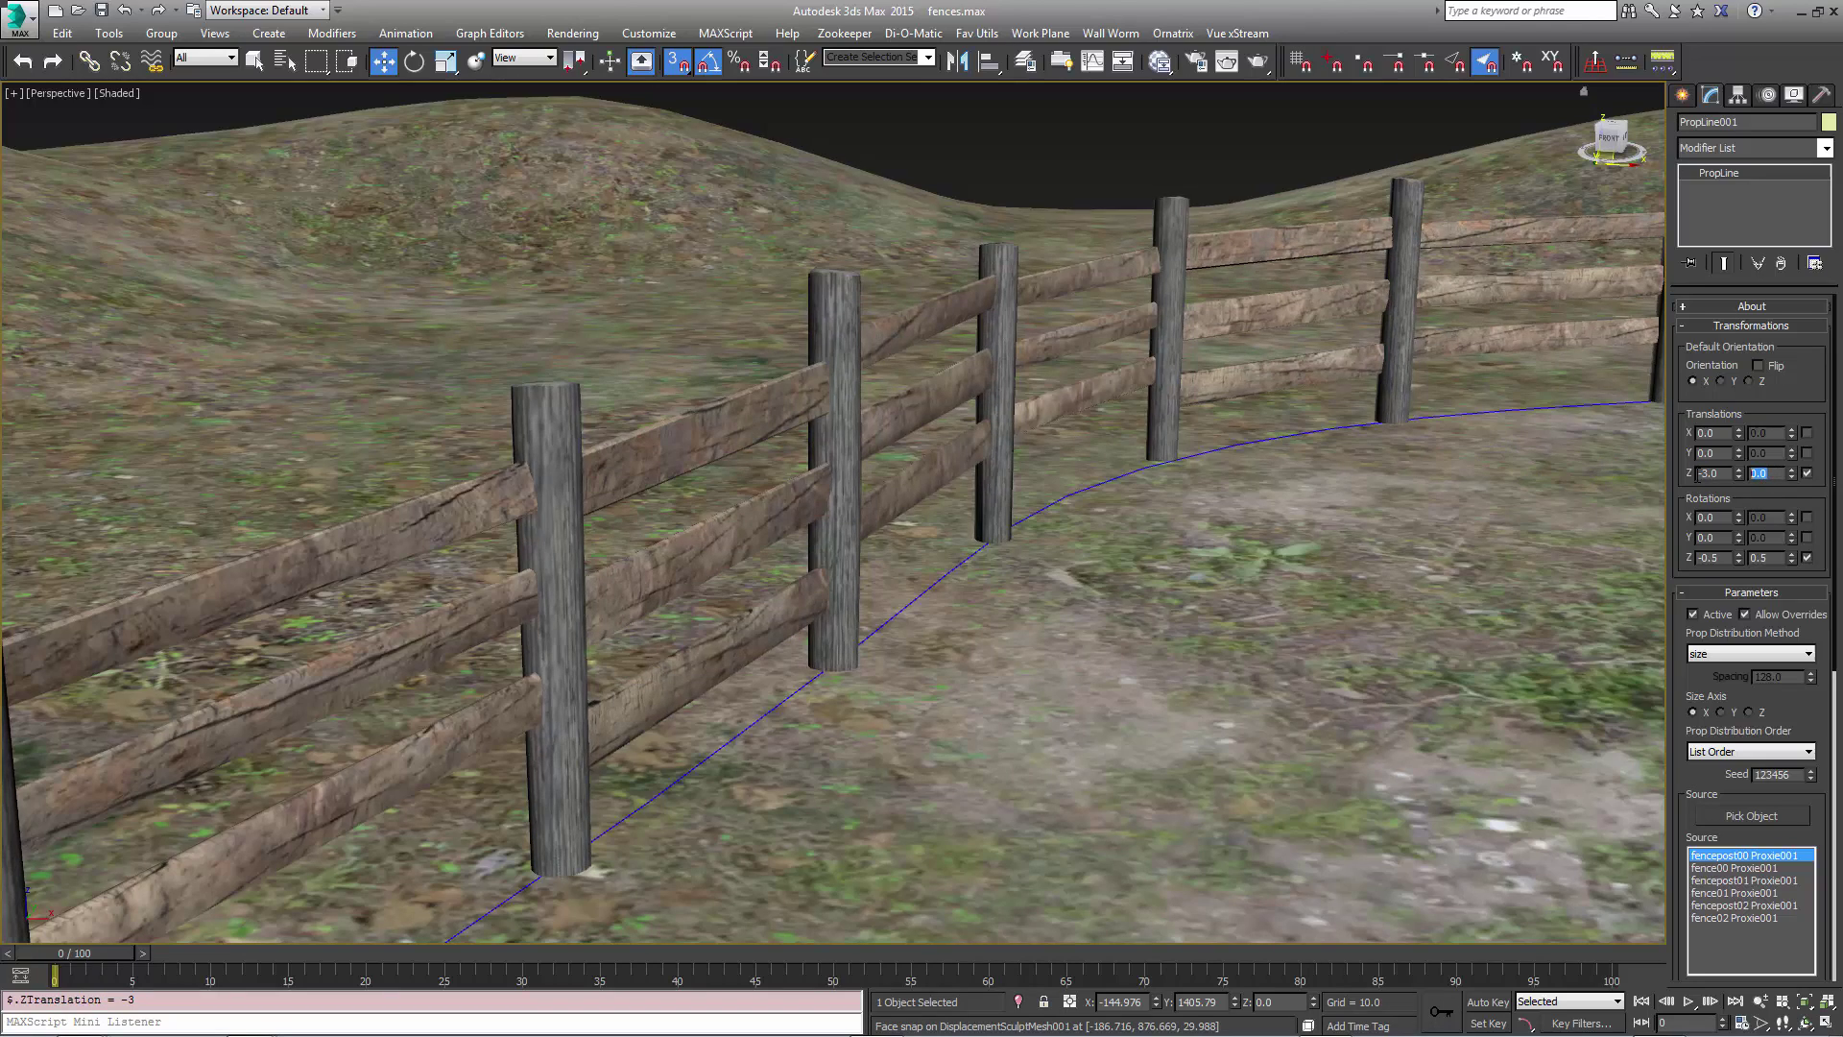
key("Return")
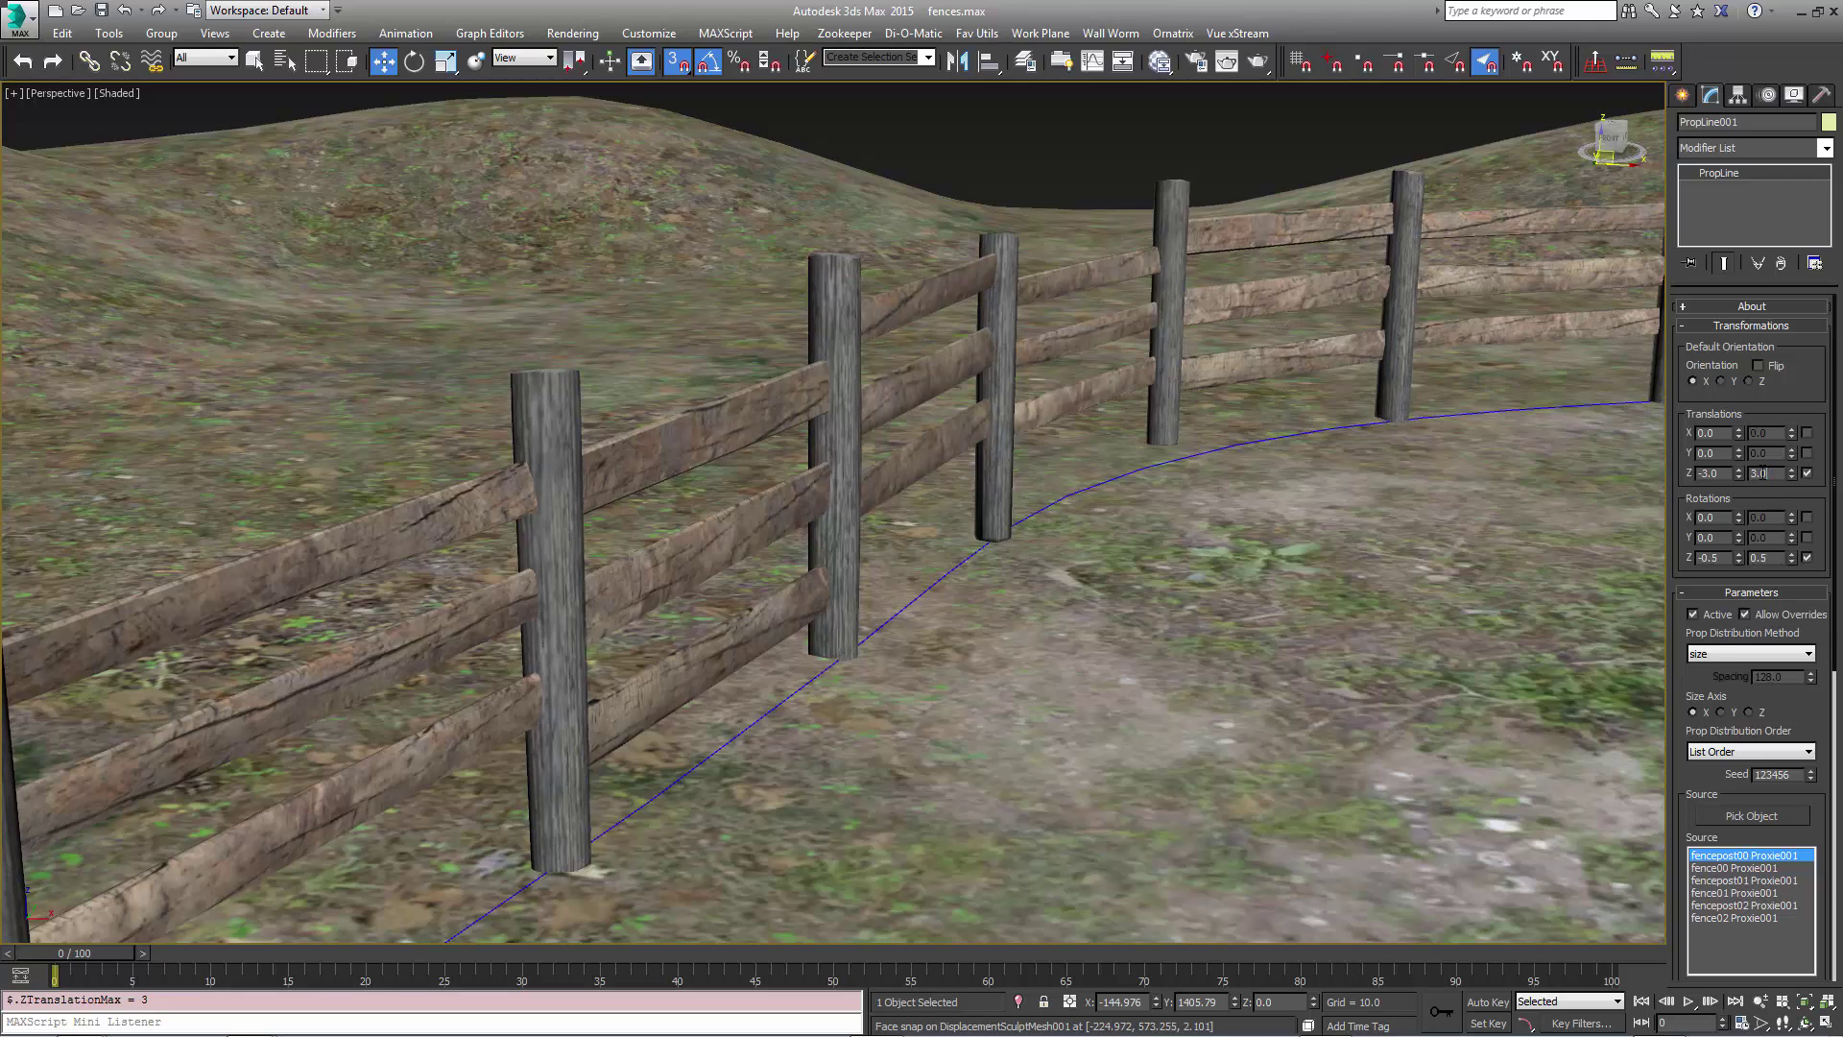
type("1")
key("Return")
middle_click_drag(1066, 523, 1478, 307, "alt")
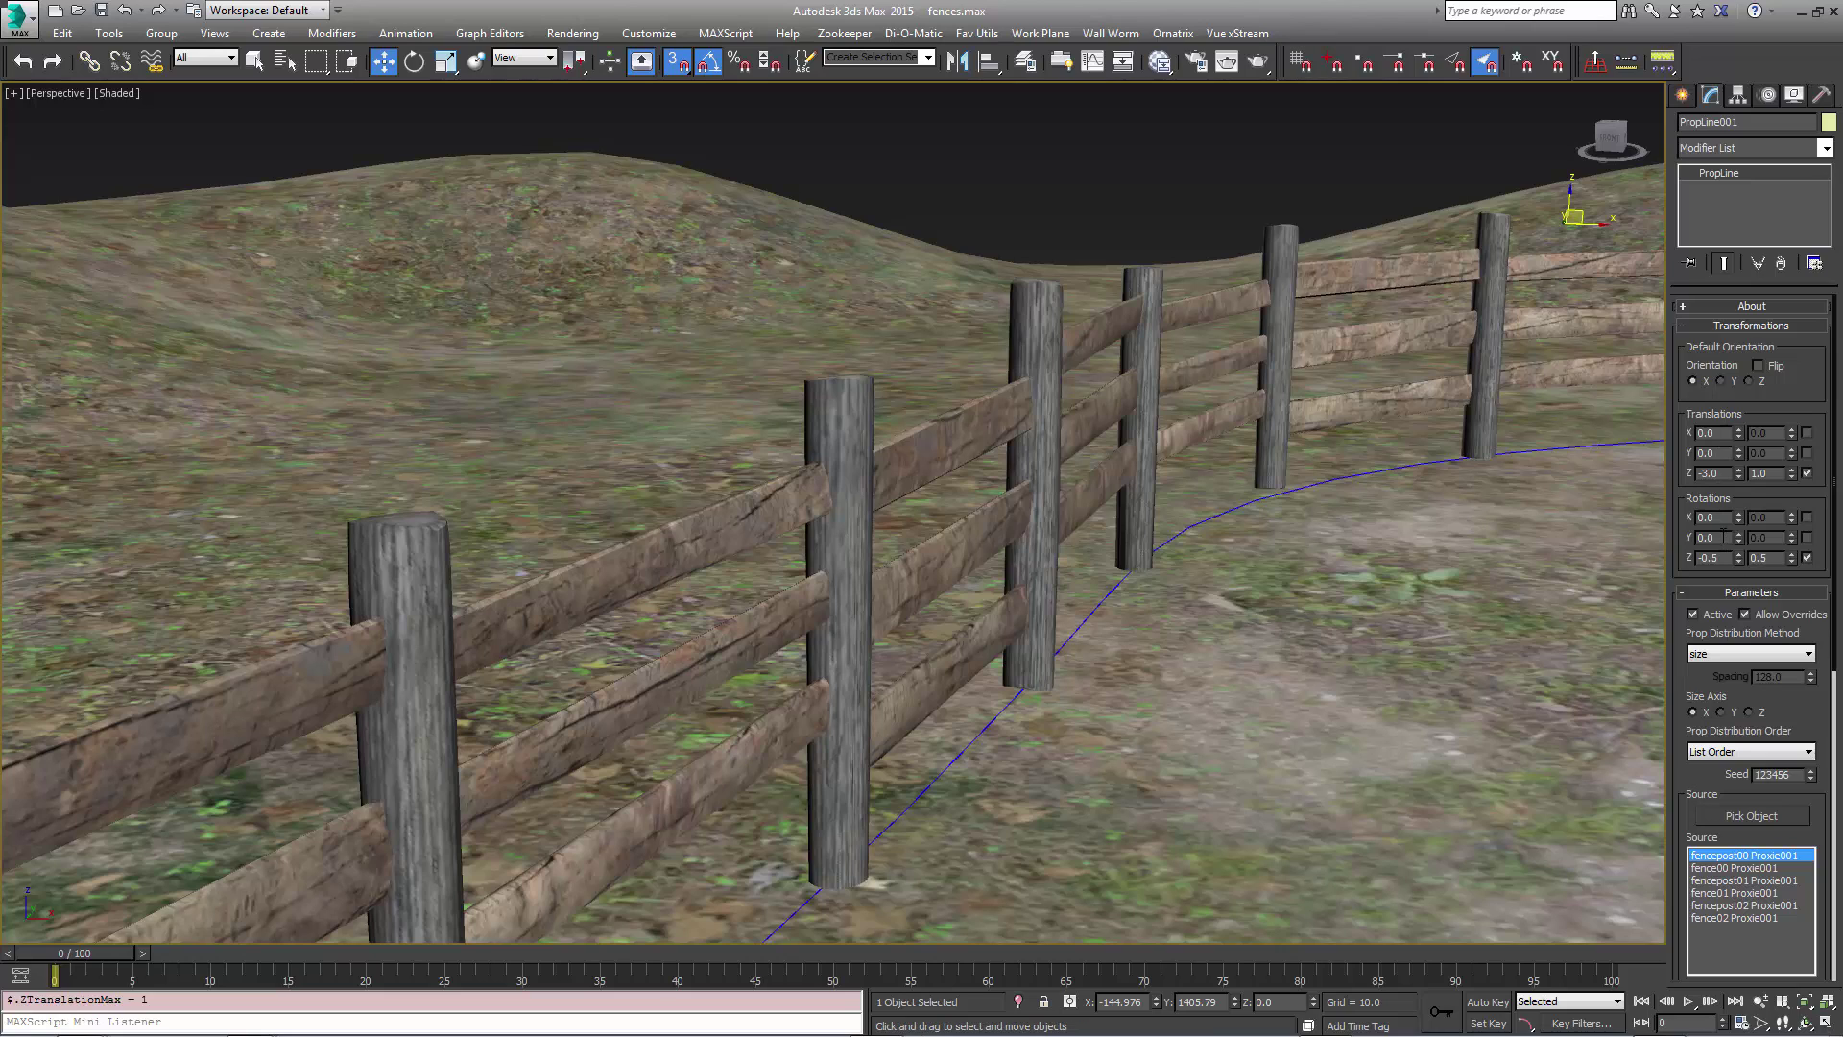
Randomize the PropLine's X rotation between -2 and 2
left_click(1766, 515)
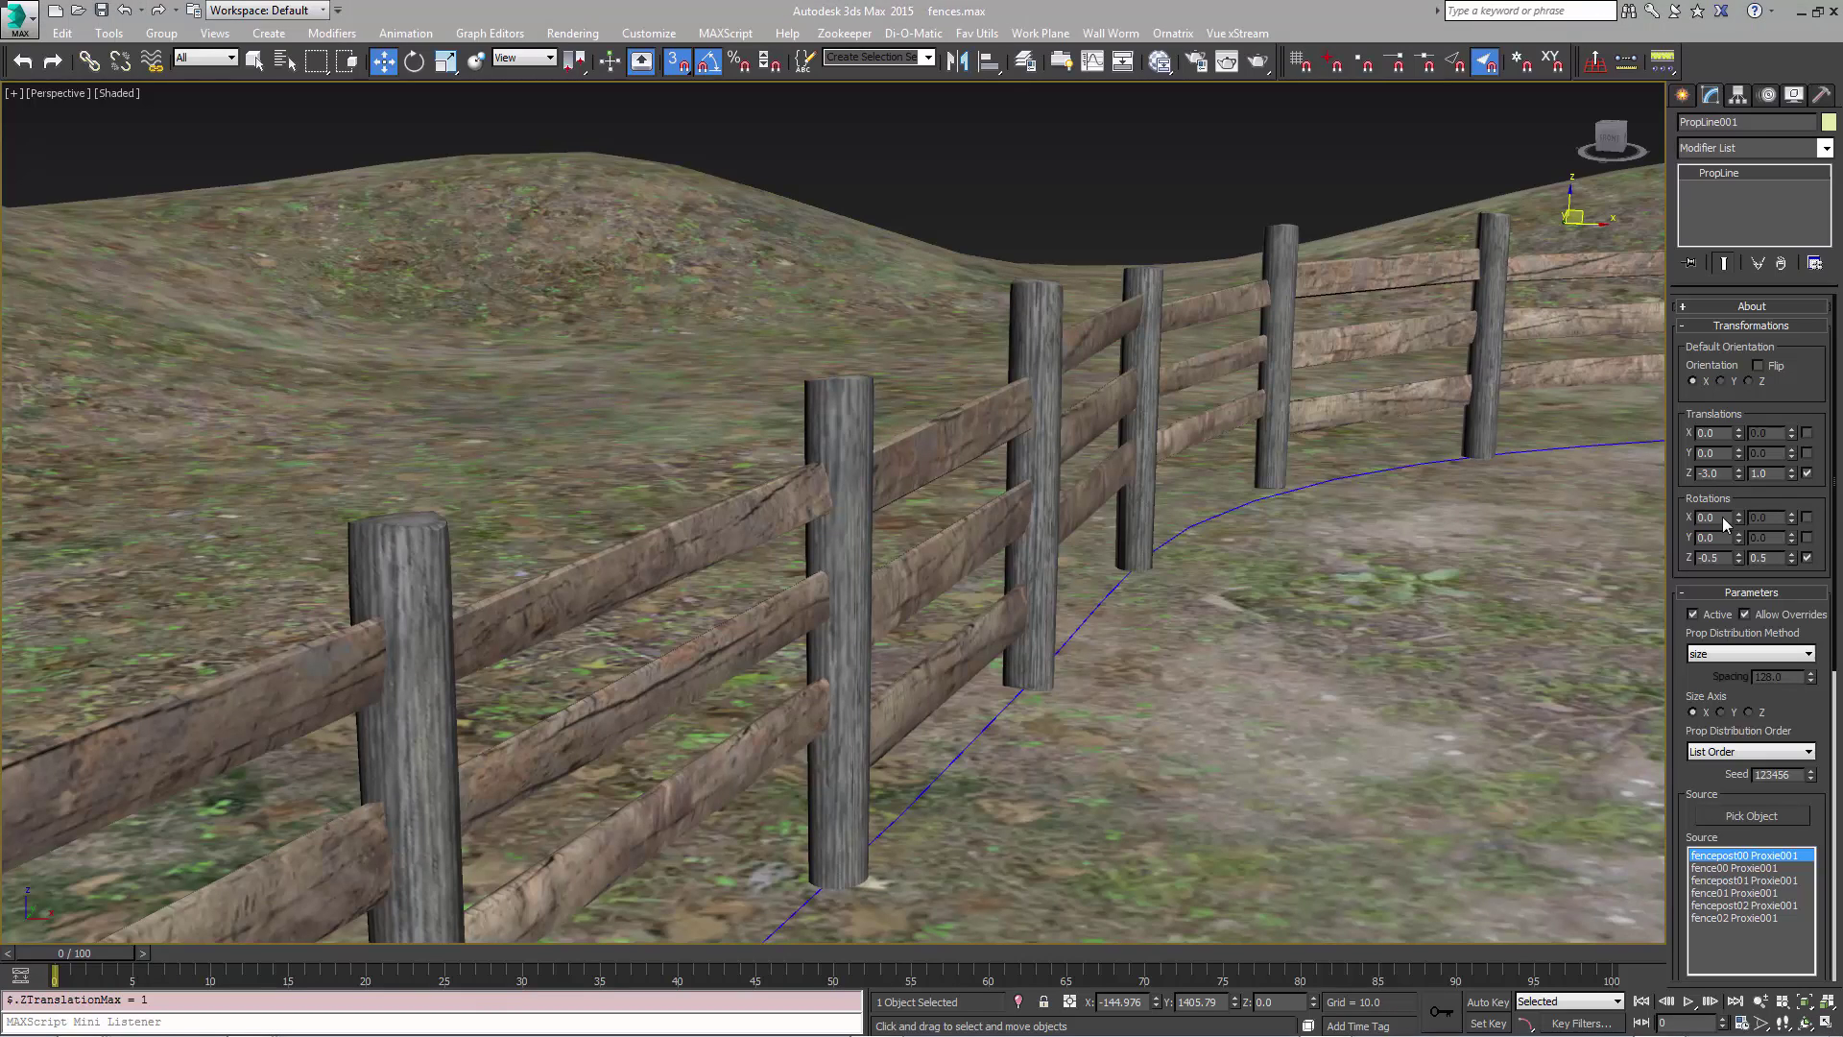
left_click_drag(1722, 517, 1614, 518)
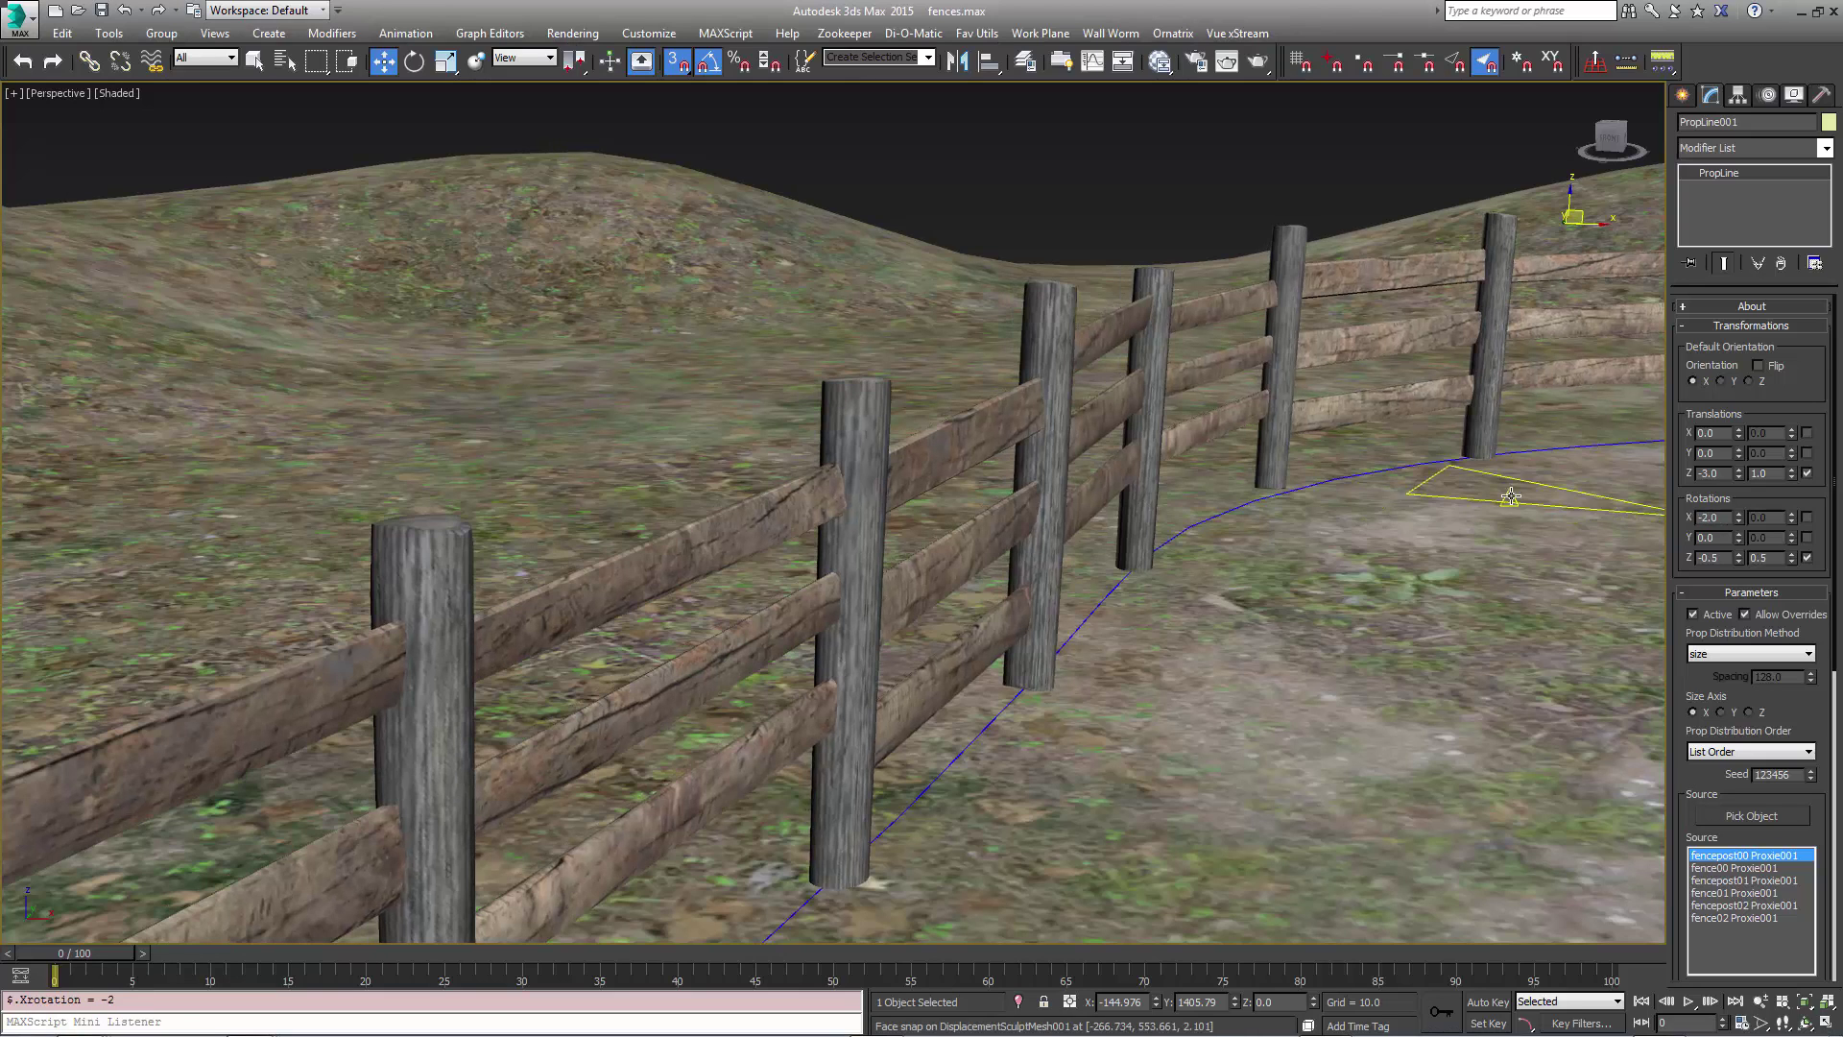
left_click(1808, 517)
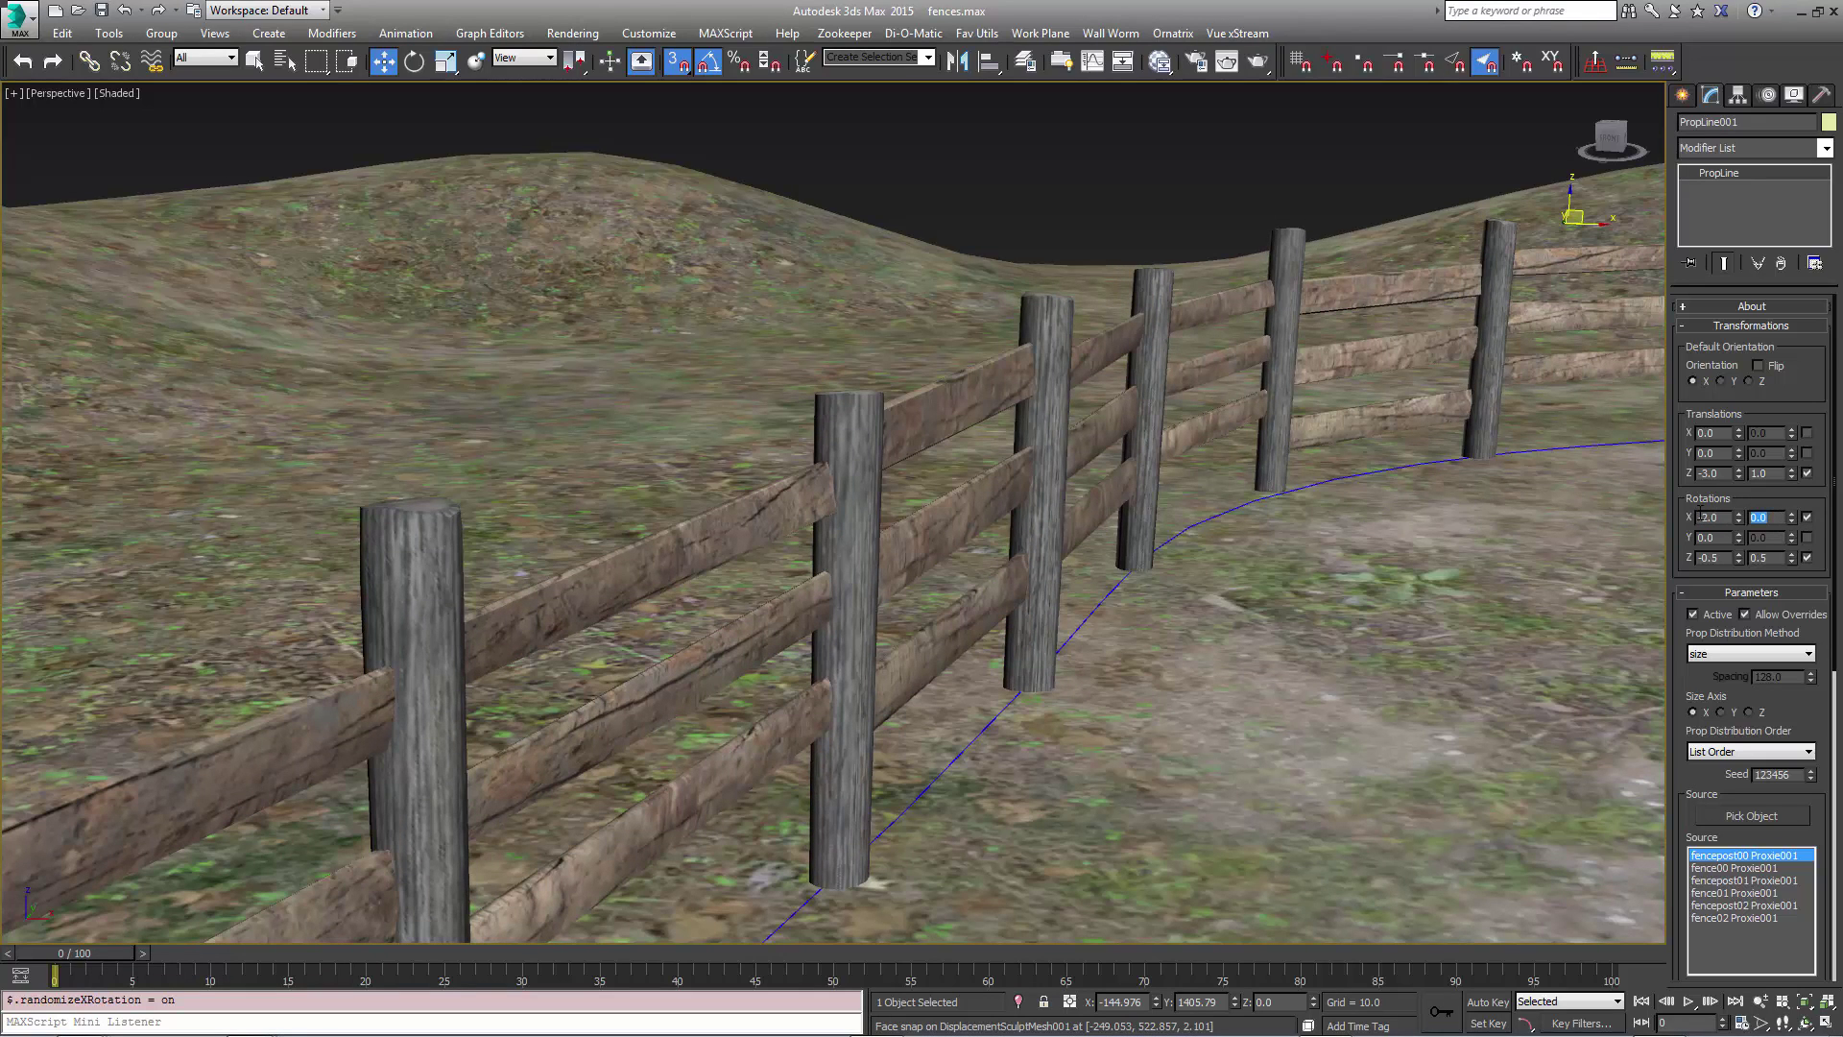
type("2")
key("Return")
middle_click_drag(871, 519, 797, 539)
middle_click_drag(963, 519, 1143, 399, "alt")
left_click_drag(1766, 800, 1767, 464)
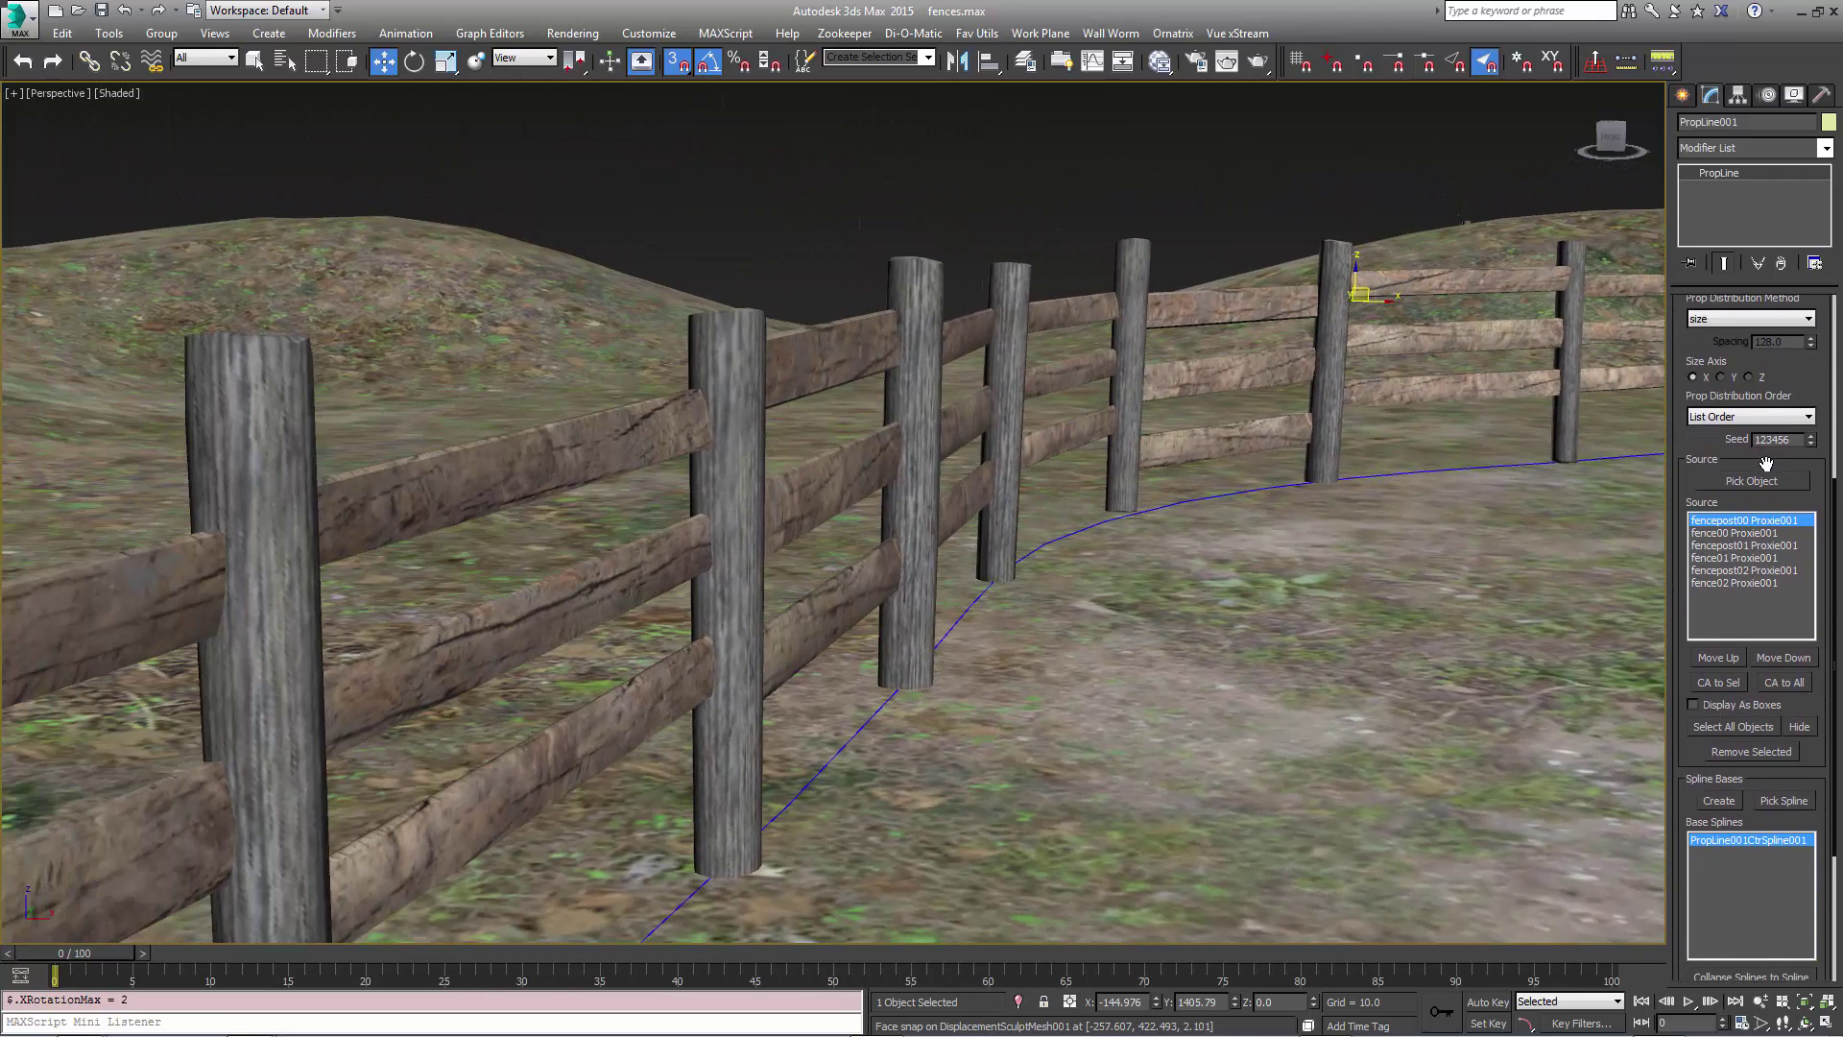
scroll(1766, 464, "down", 2)
scroll(1766, 463, "up", 6)
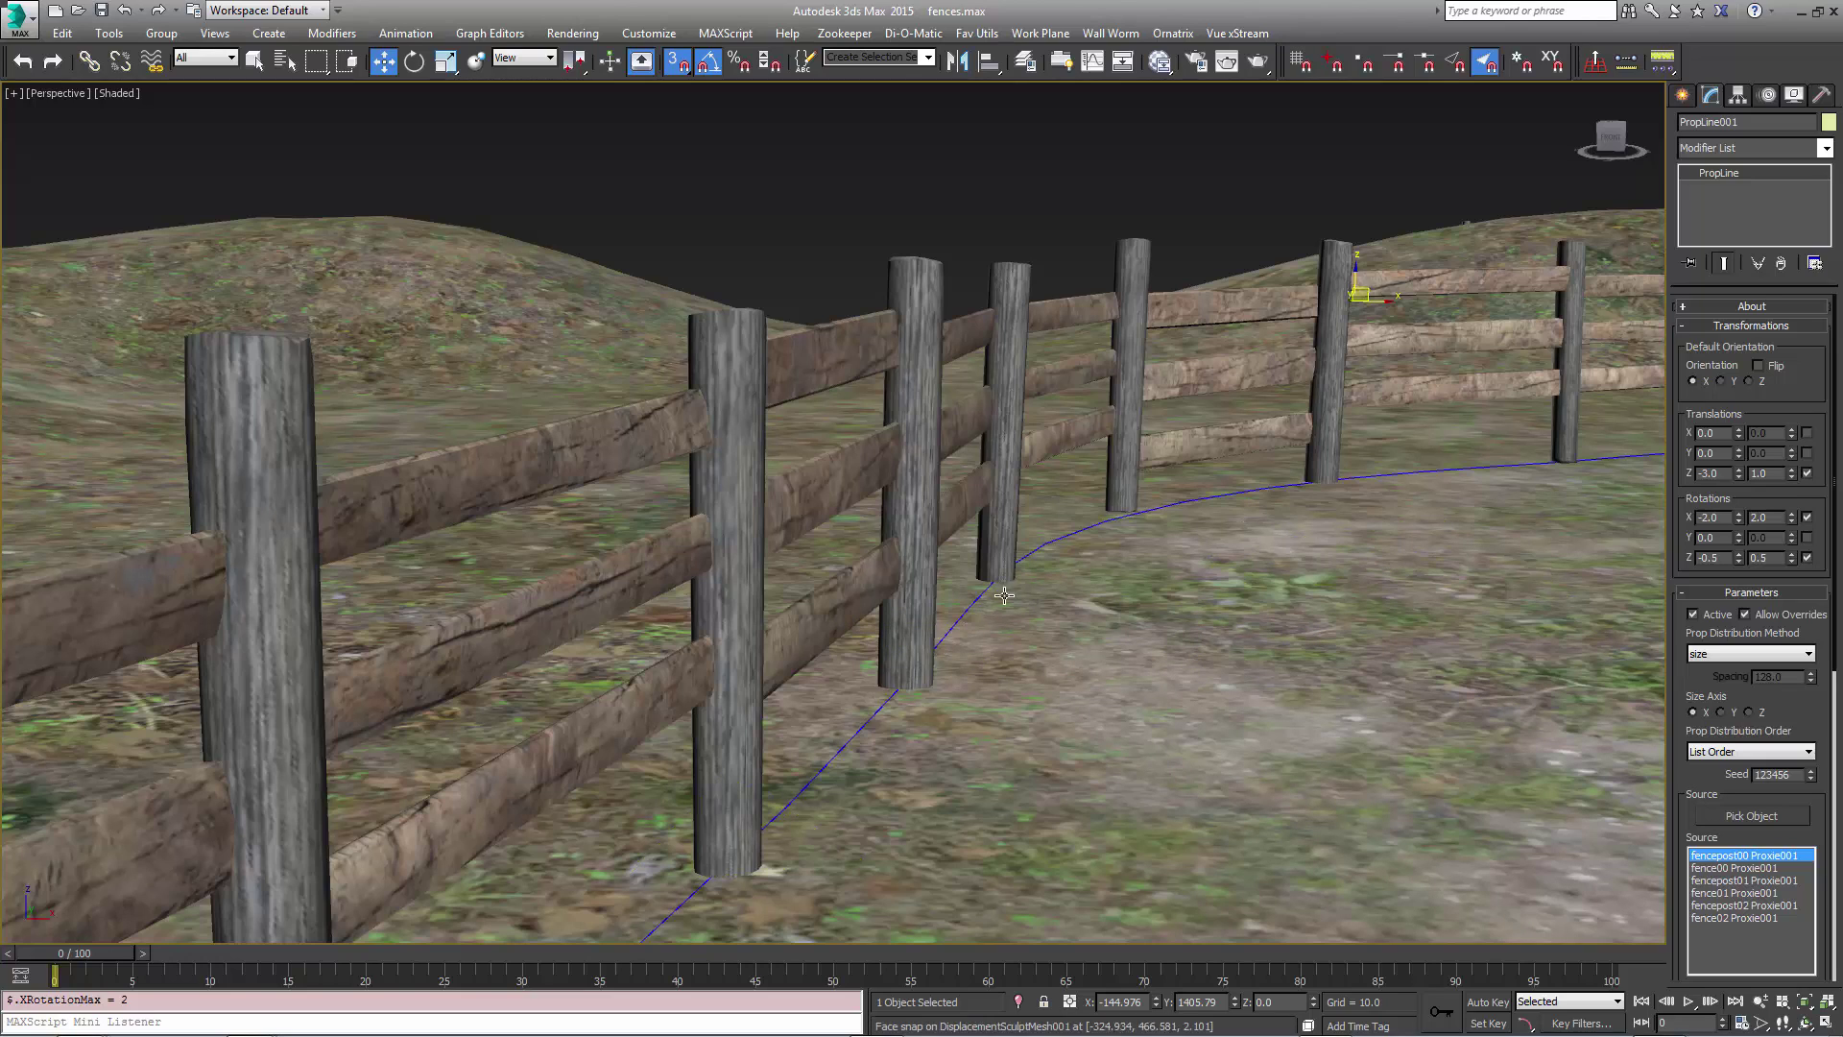
scroll(1354, 475, "down", 10)
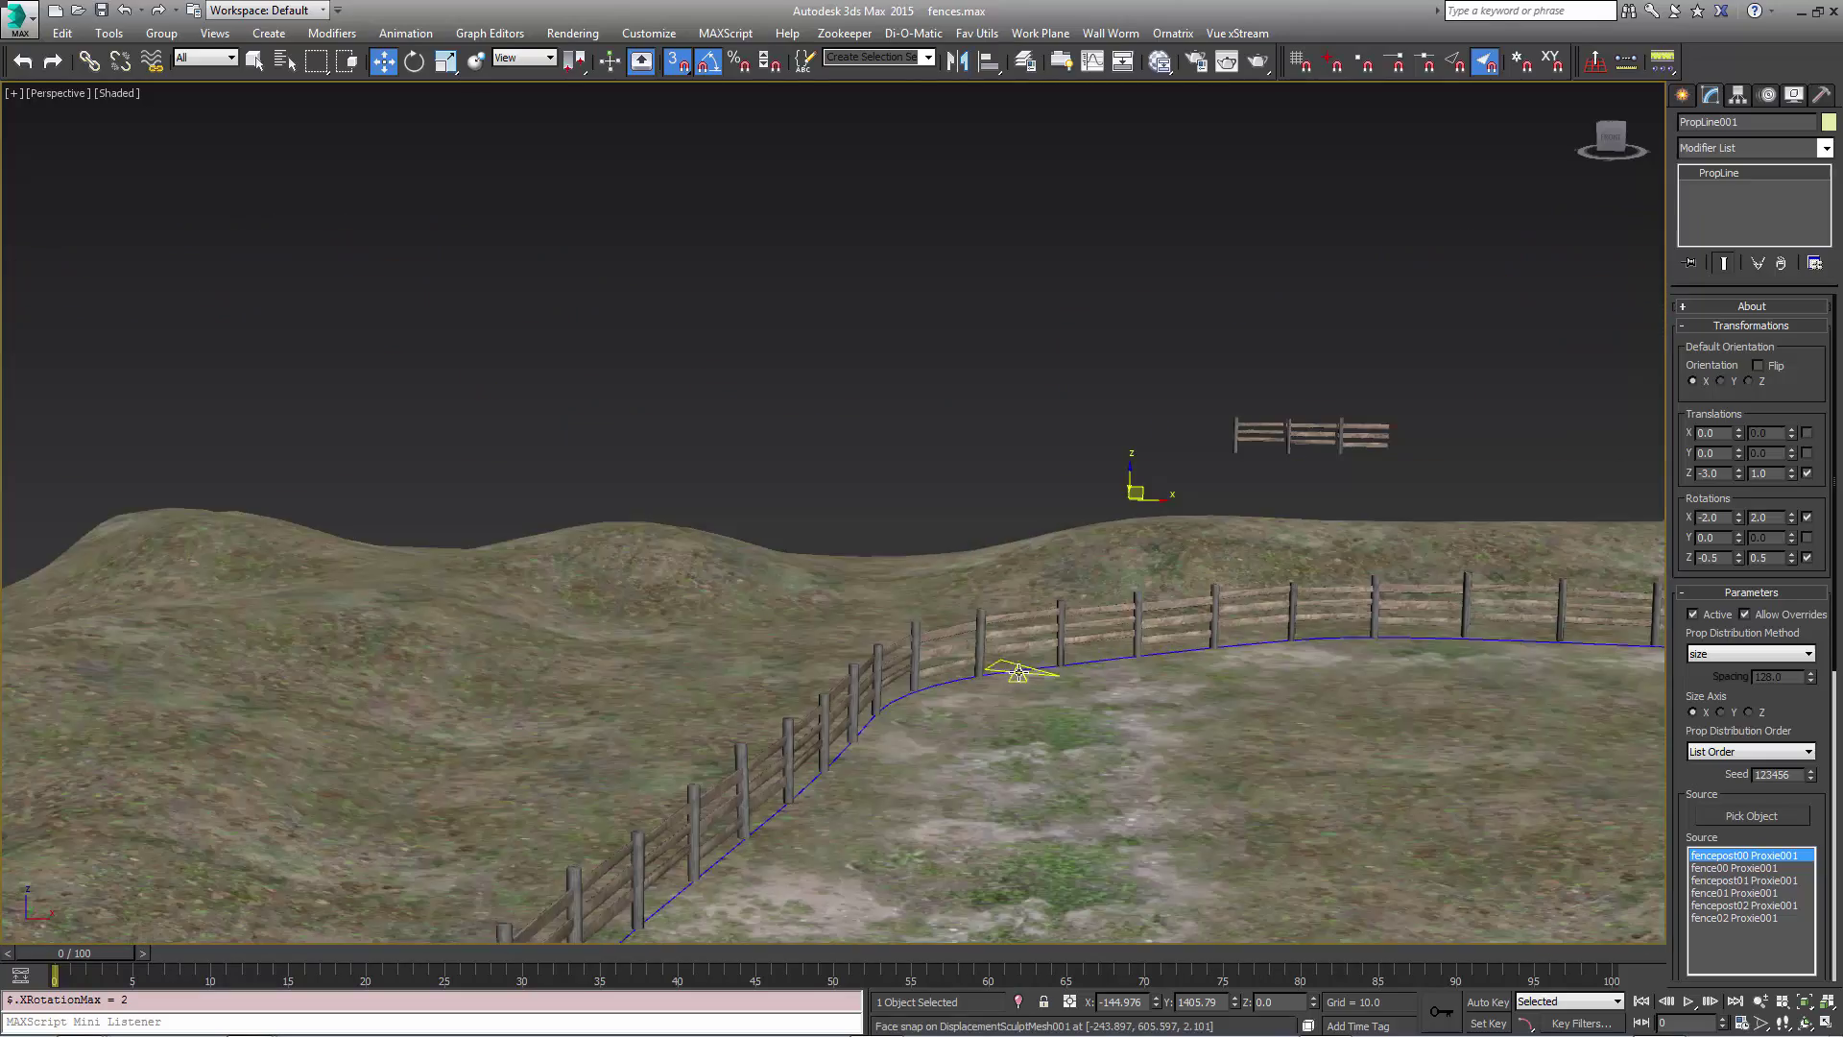
Show edged faces long enough to locate and select the grass PropLine helper beside the terrain
middle_click_drag(976, 600, 925, 557)
scroll(925, 568, "down", 6)
middle_click_drag(1180, 643, 872, 626)
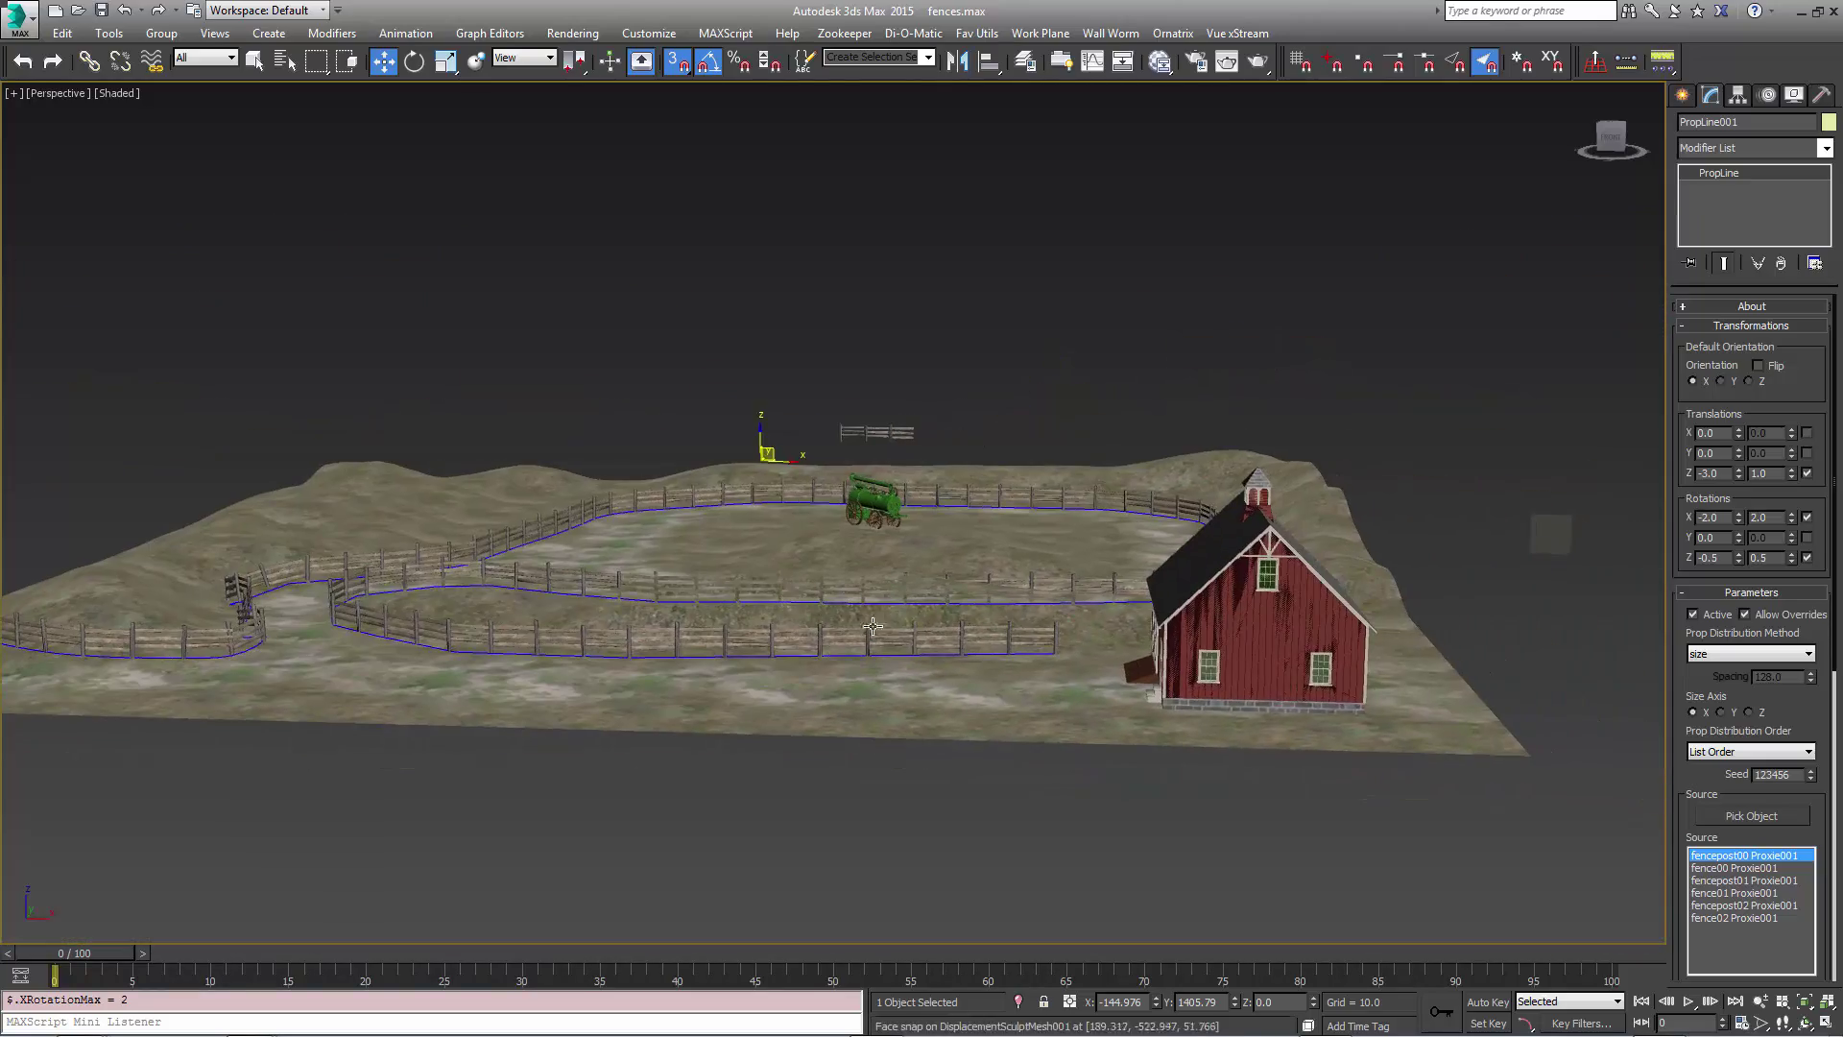
mouse_move(1308, 626)
middle_mouse_down("alt")
mouse_move(1294, 643)
mouse_move(1488, 658)
mouse_move(1408, 655)
middle_mouse_up("alt")
key("F4")
left_click(1540, 556)
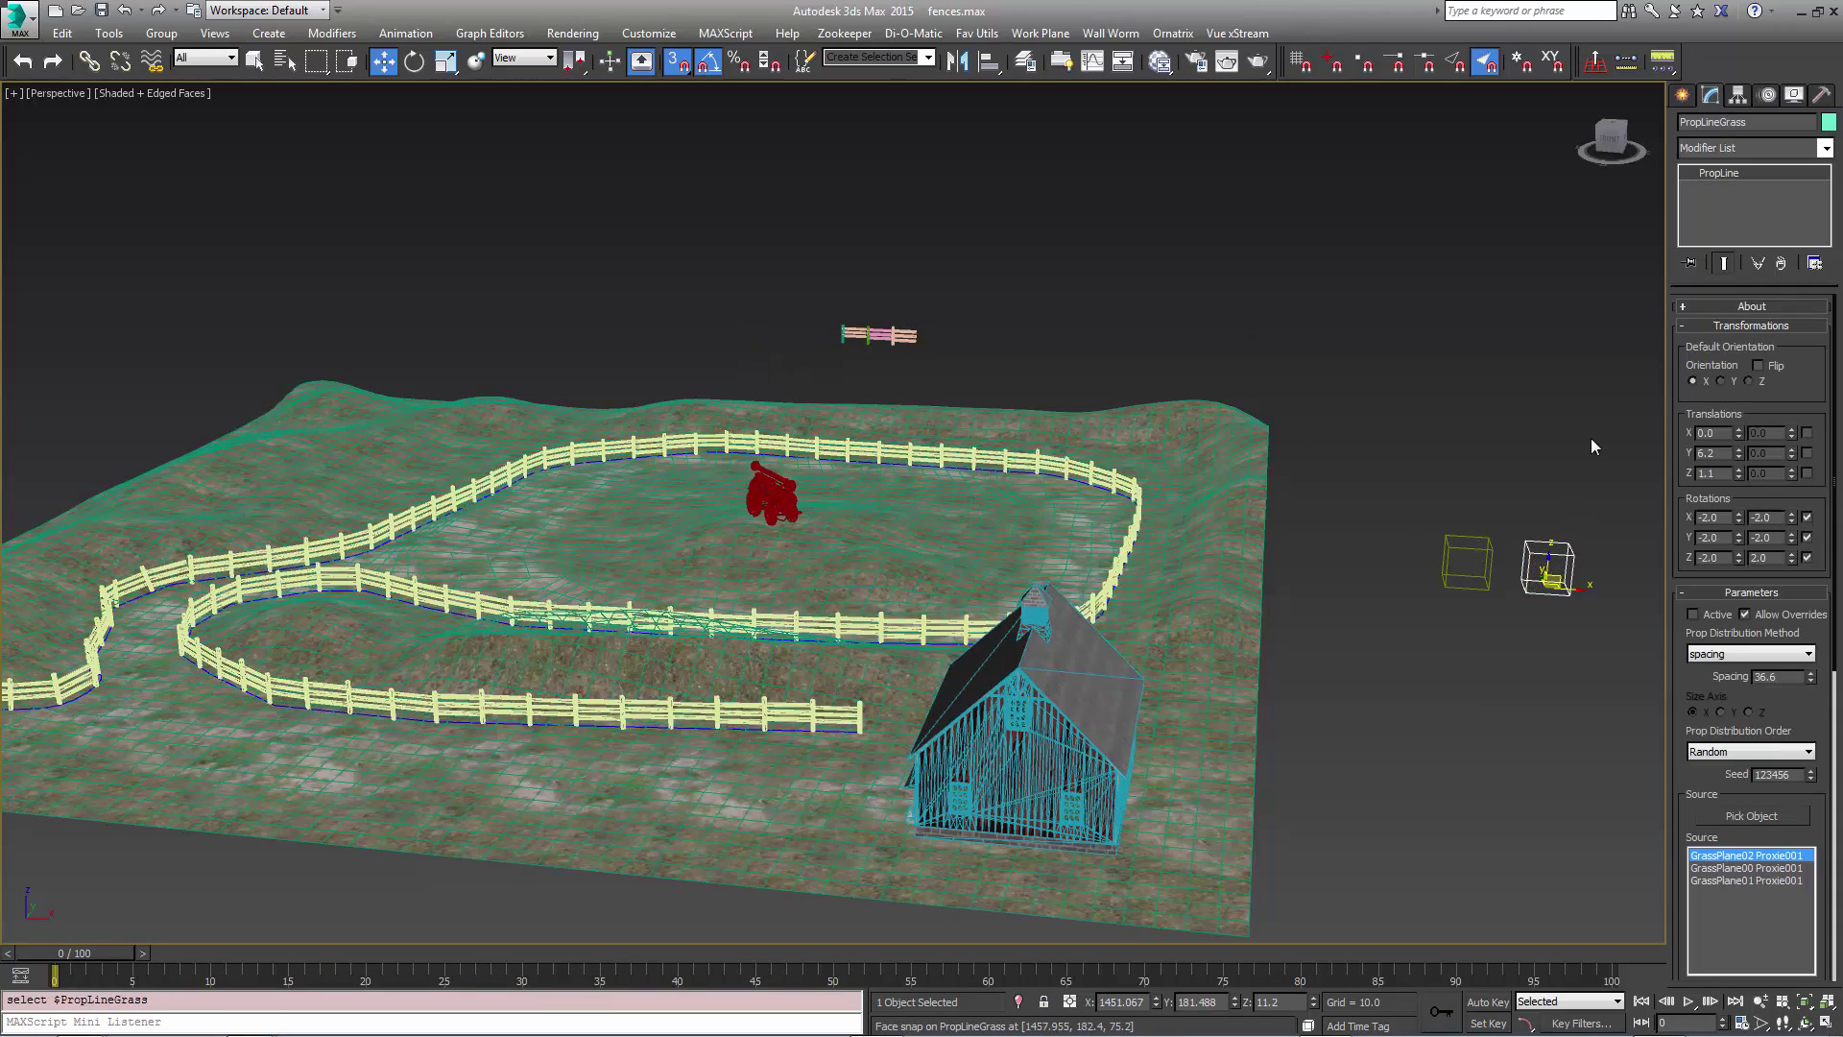
key("F4")
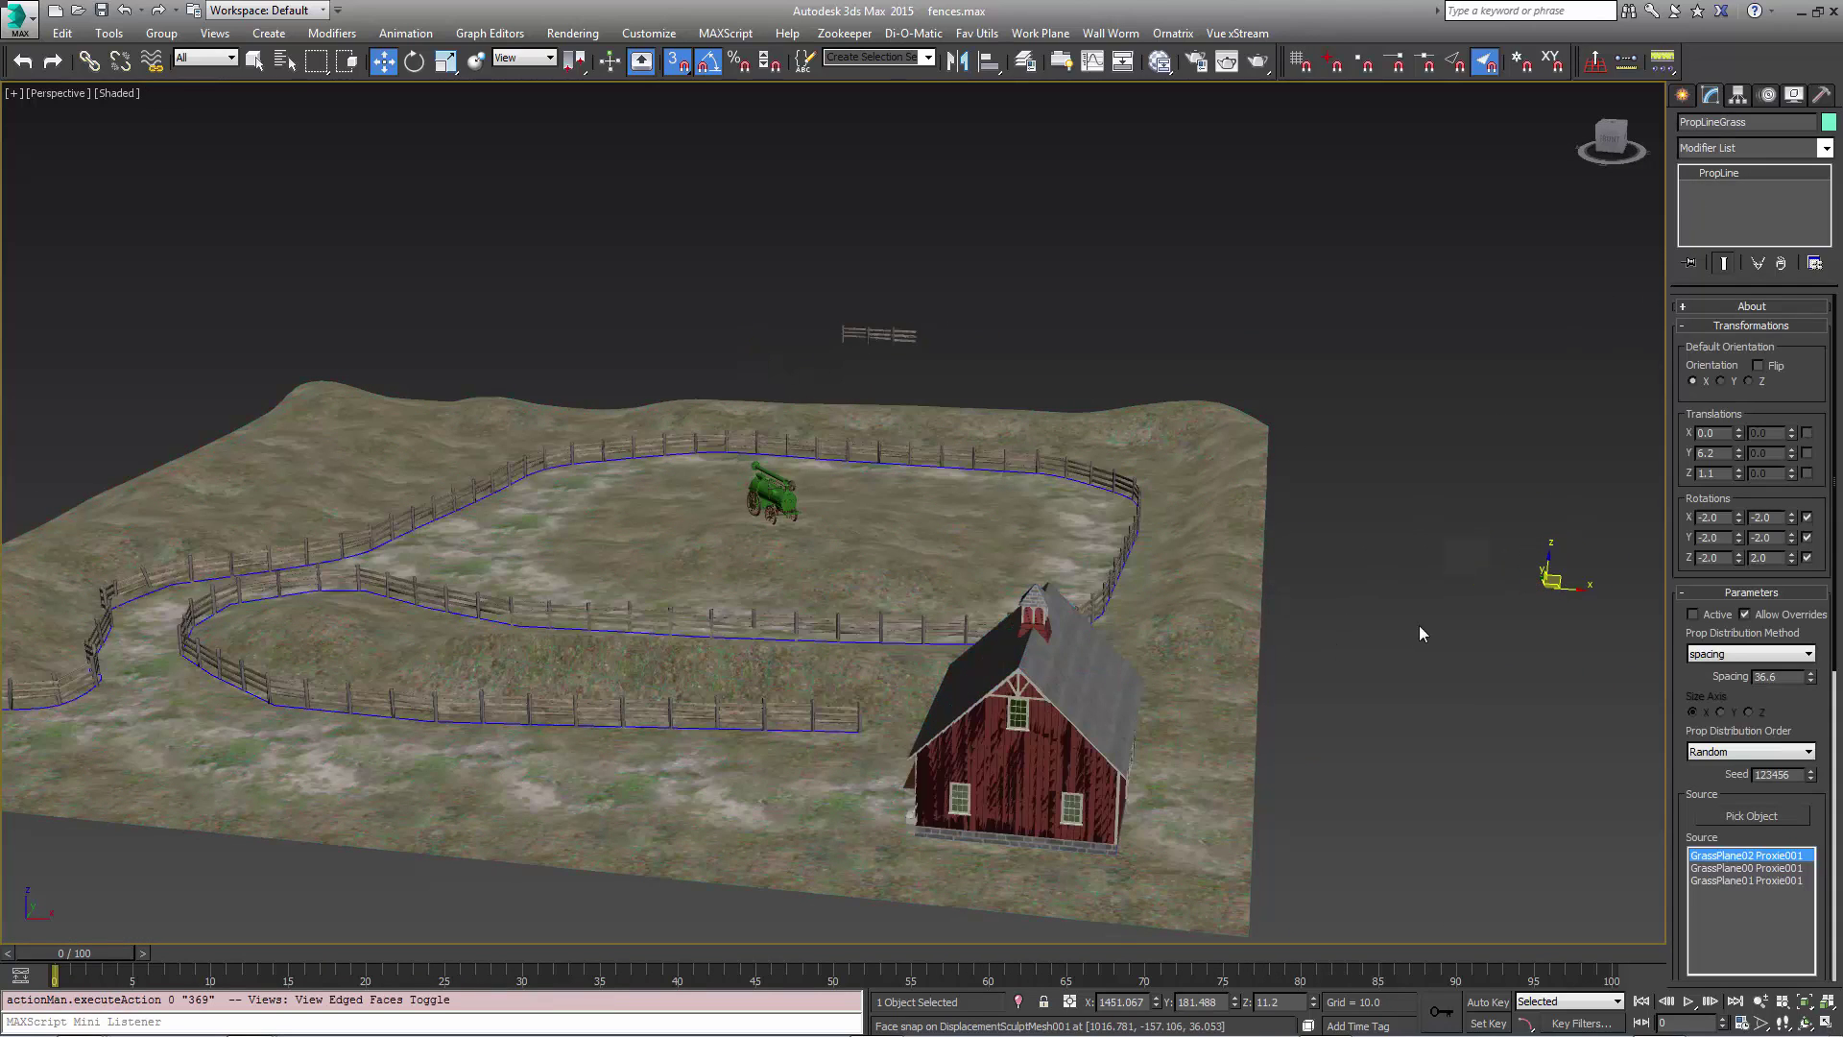
Activate the grass PropLine and assign the fence's control spline as its base spline
middle_click_drag(1423, 631, 1333, 641)
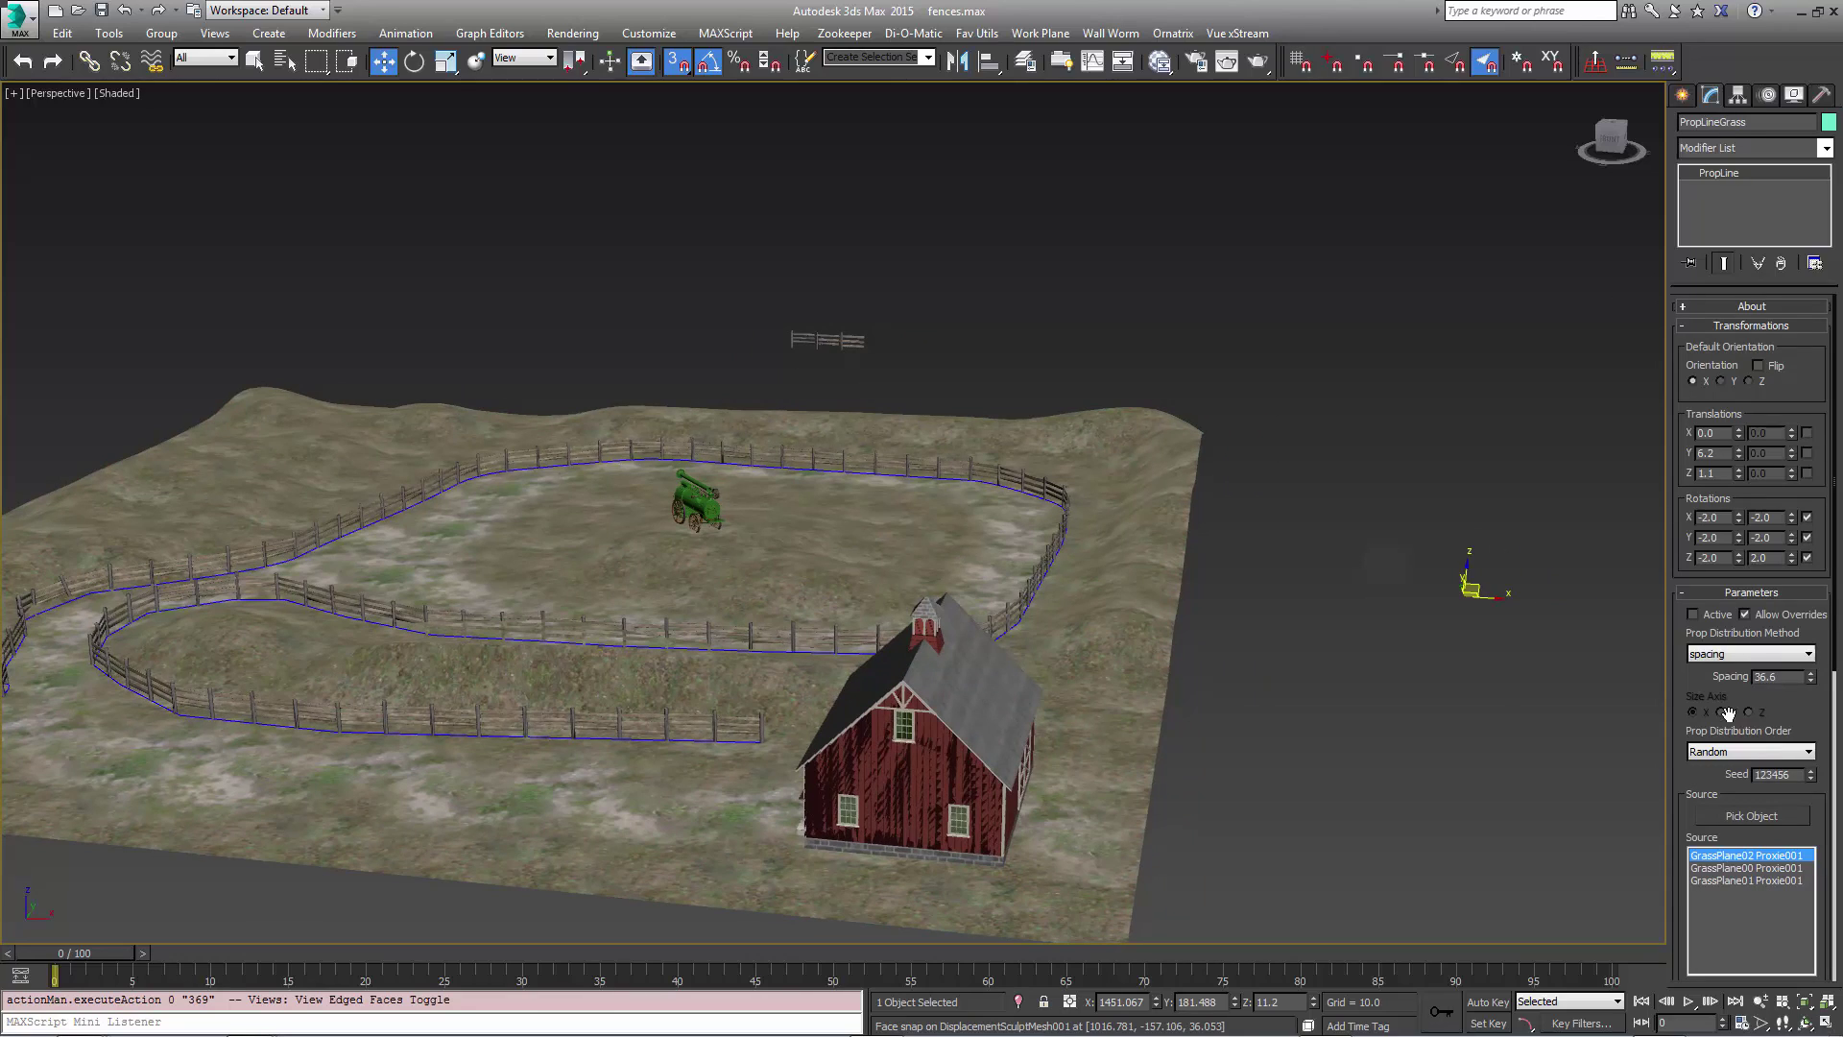
left_click_drag(1728, 696, 1728, 517)
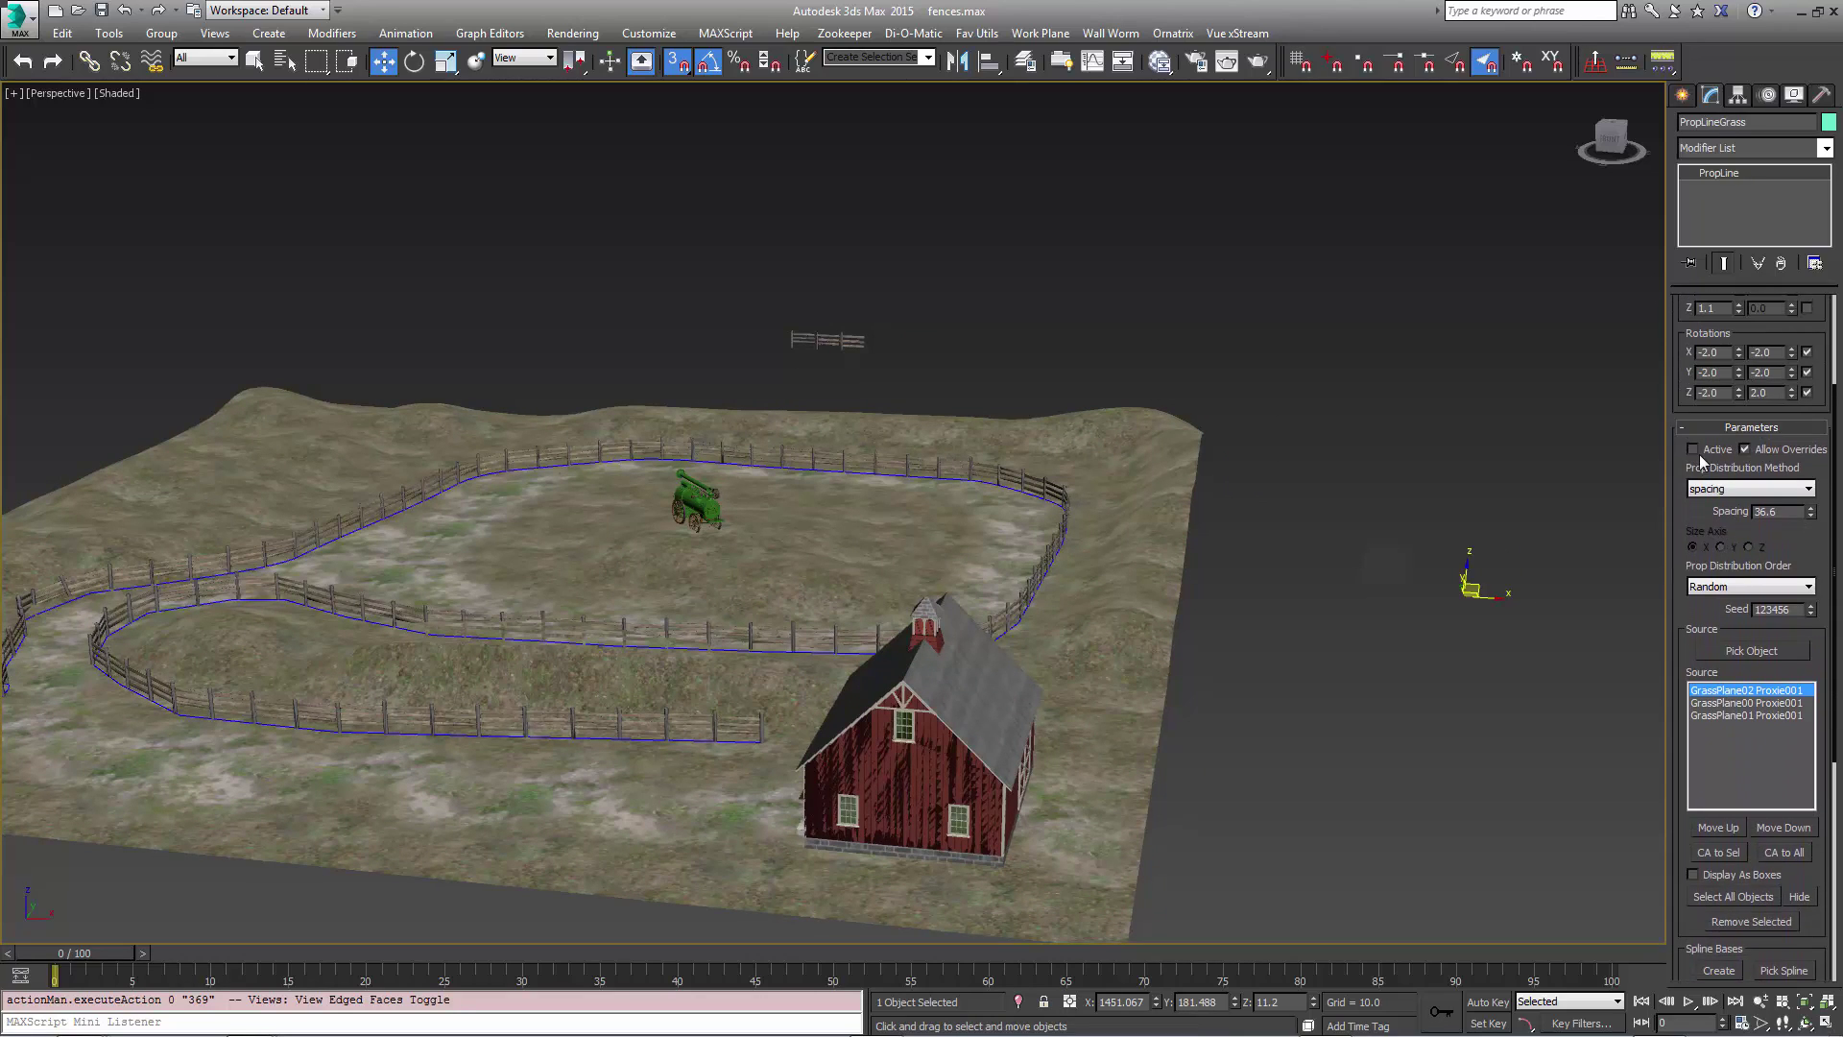
left_click(1692, 450)
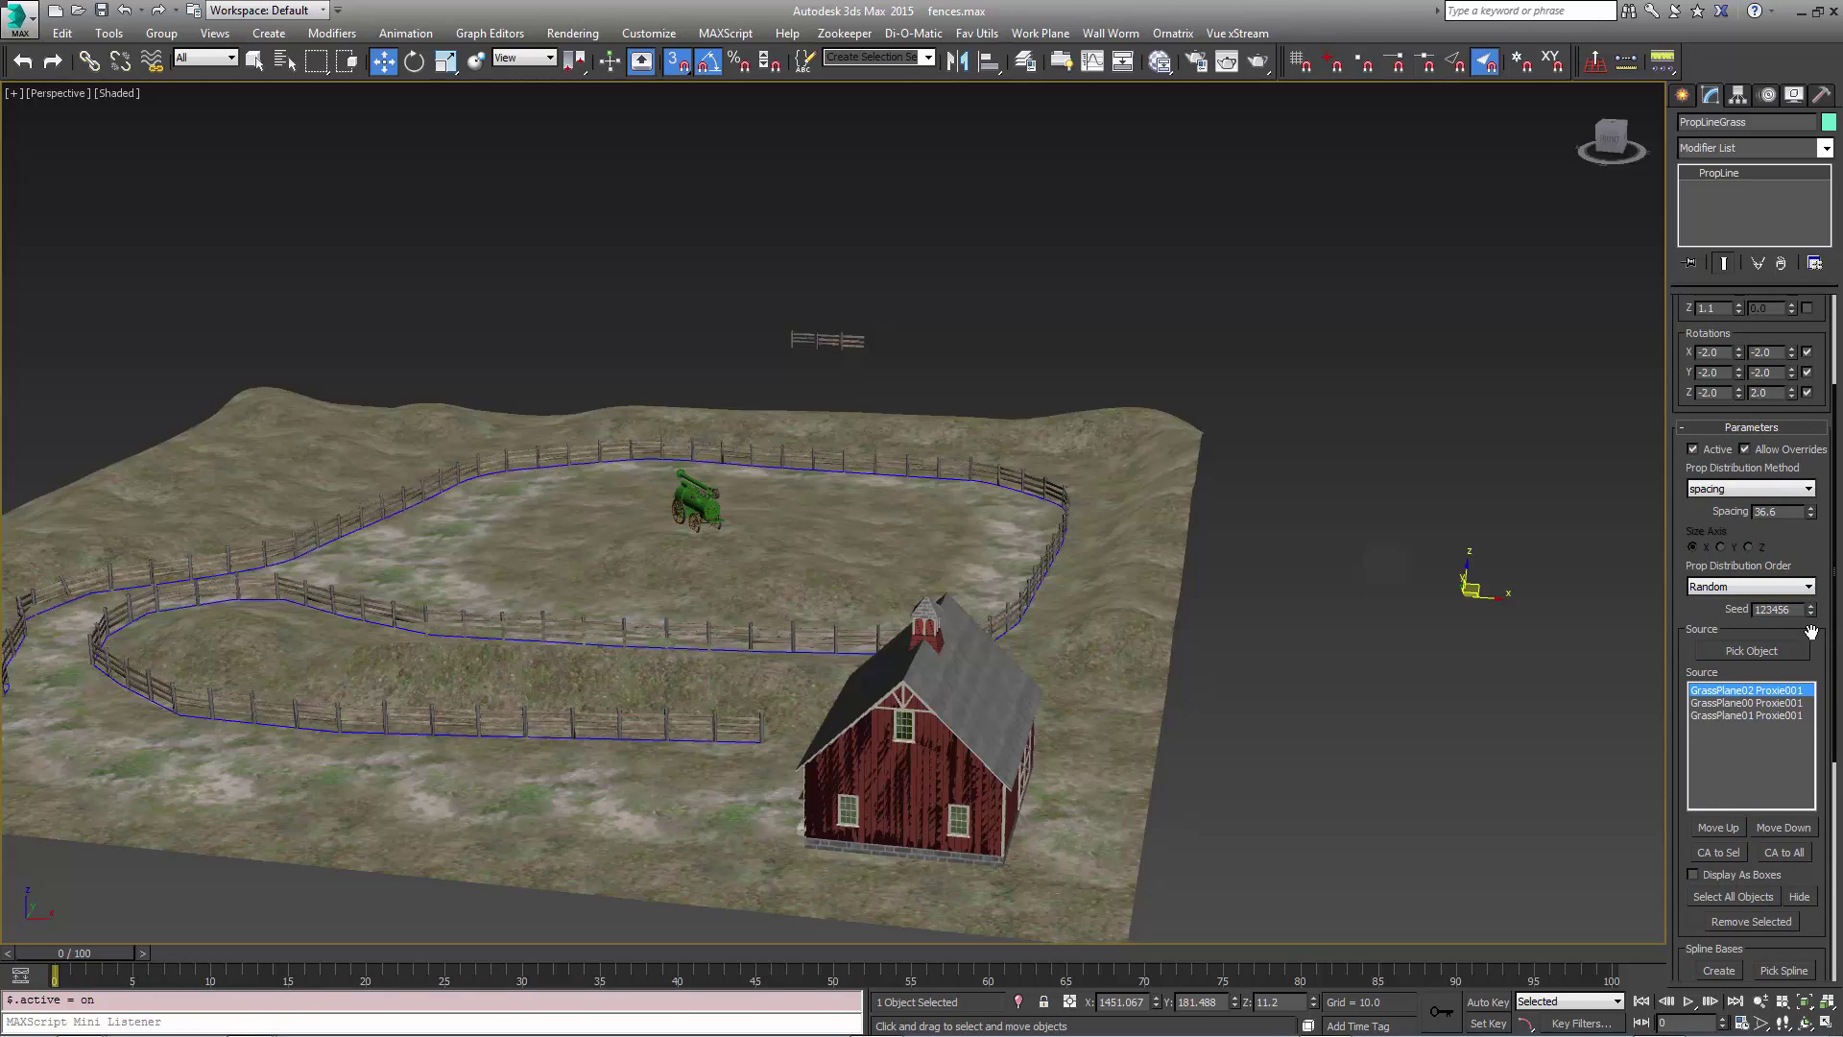
scroll(1810, 630, "down", 8)
middle_click_drag(1029, 608, 1149, 623)
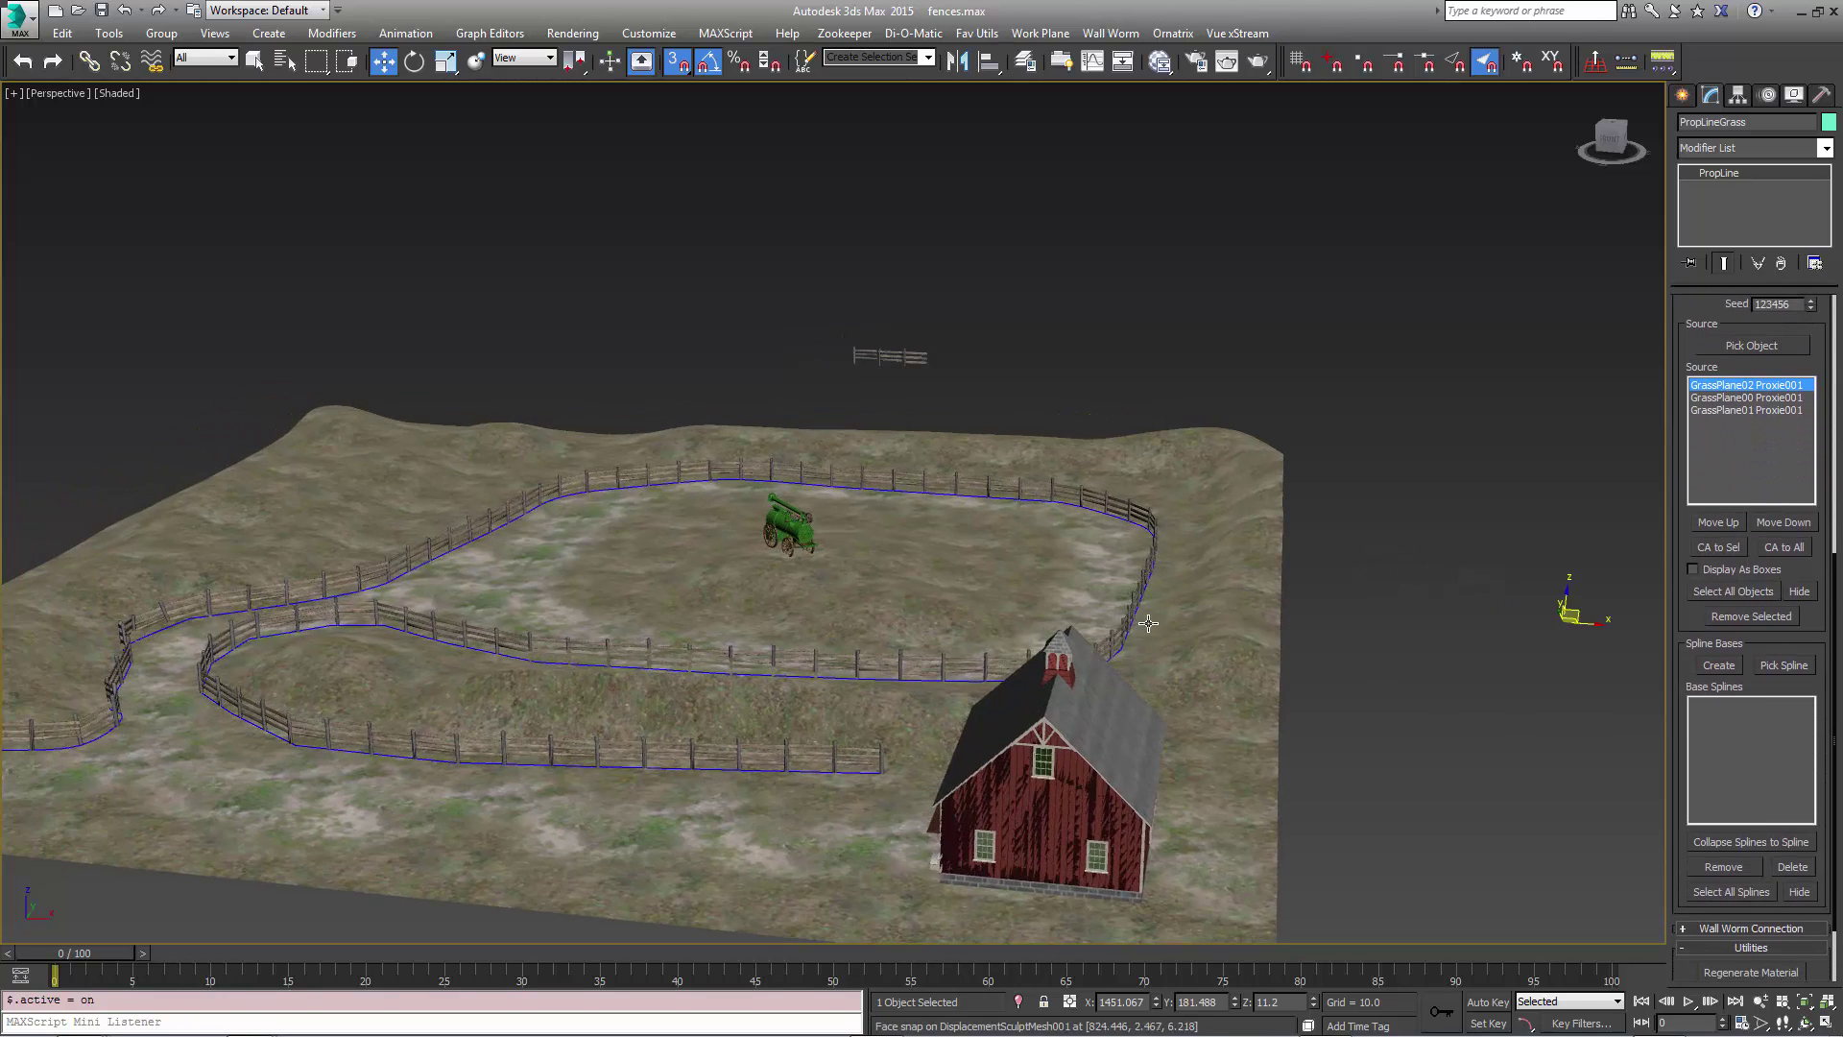
scroll(1152, 621, "up", 6)
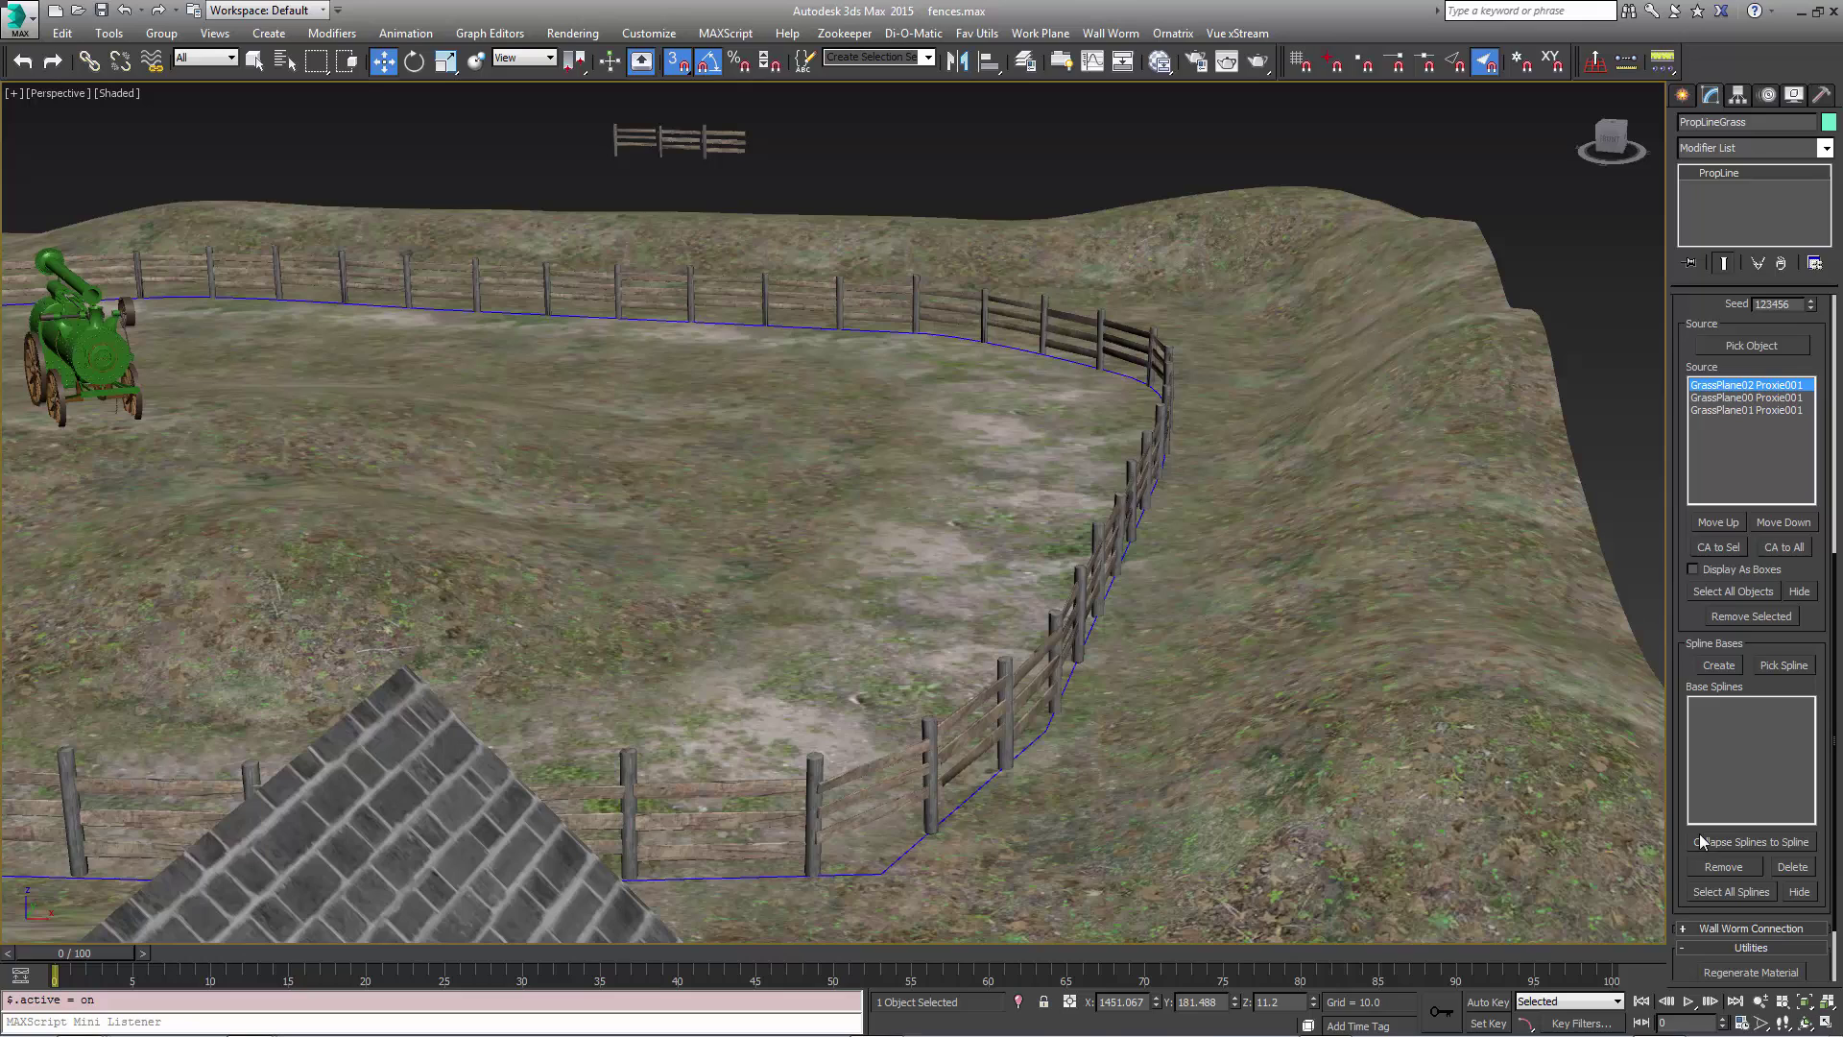
left_click(1783, 666)
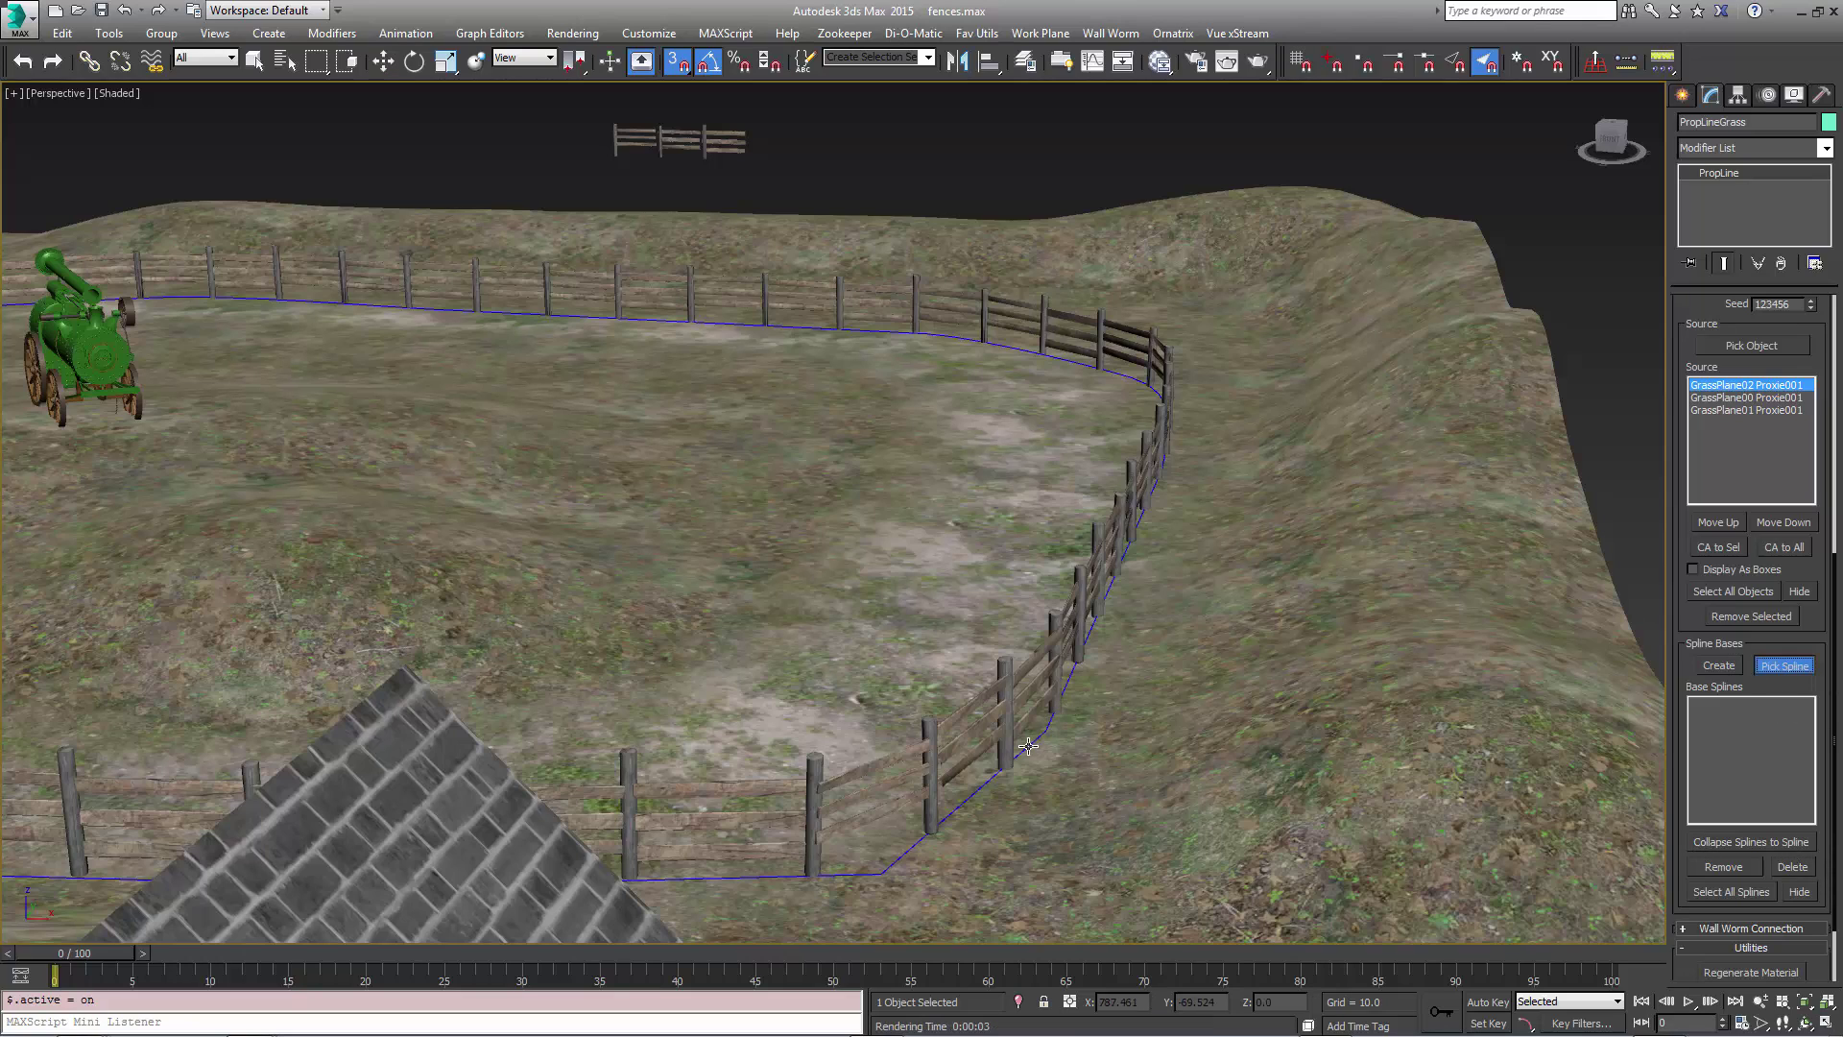
left_click(1064, 739)
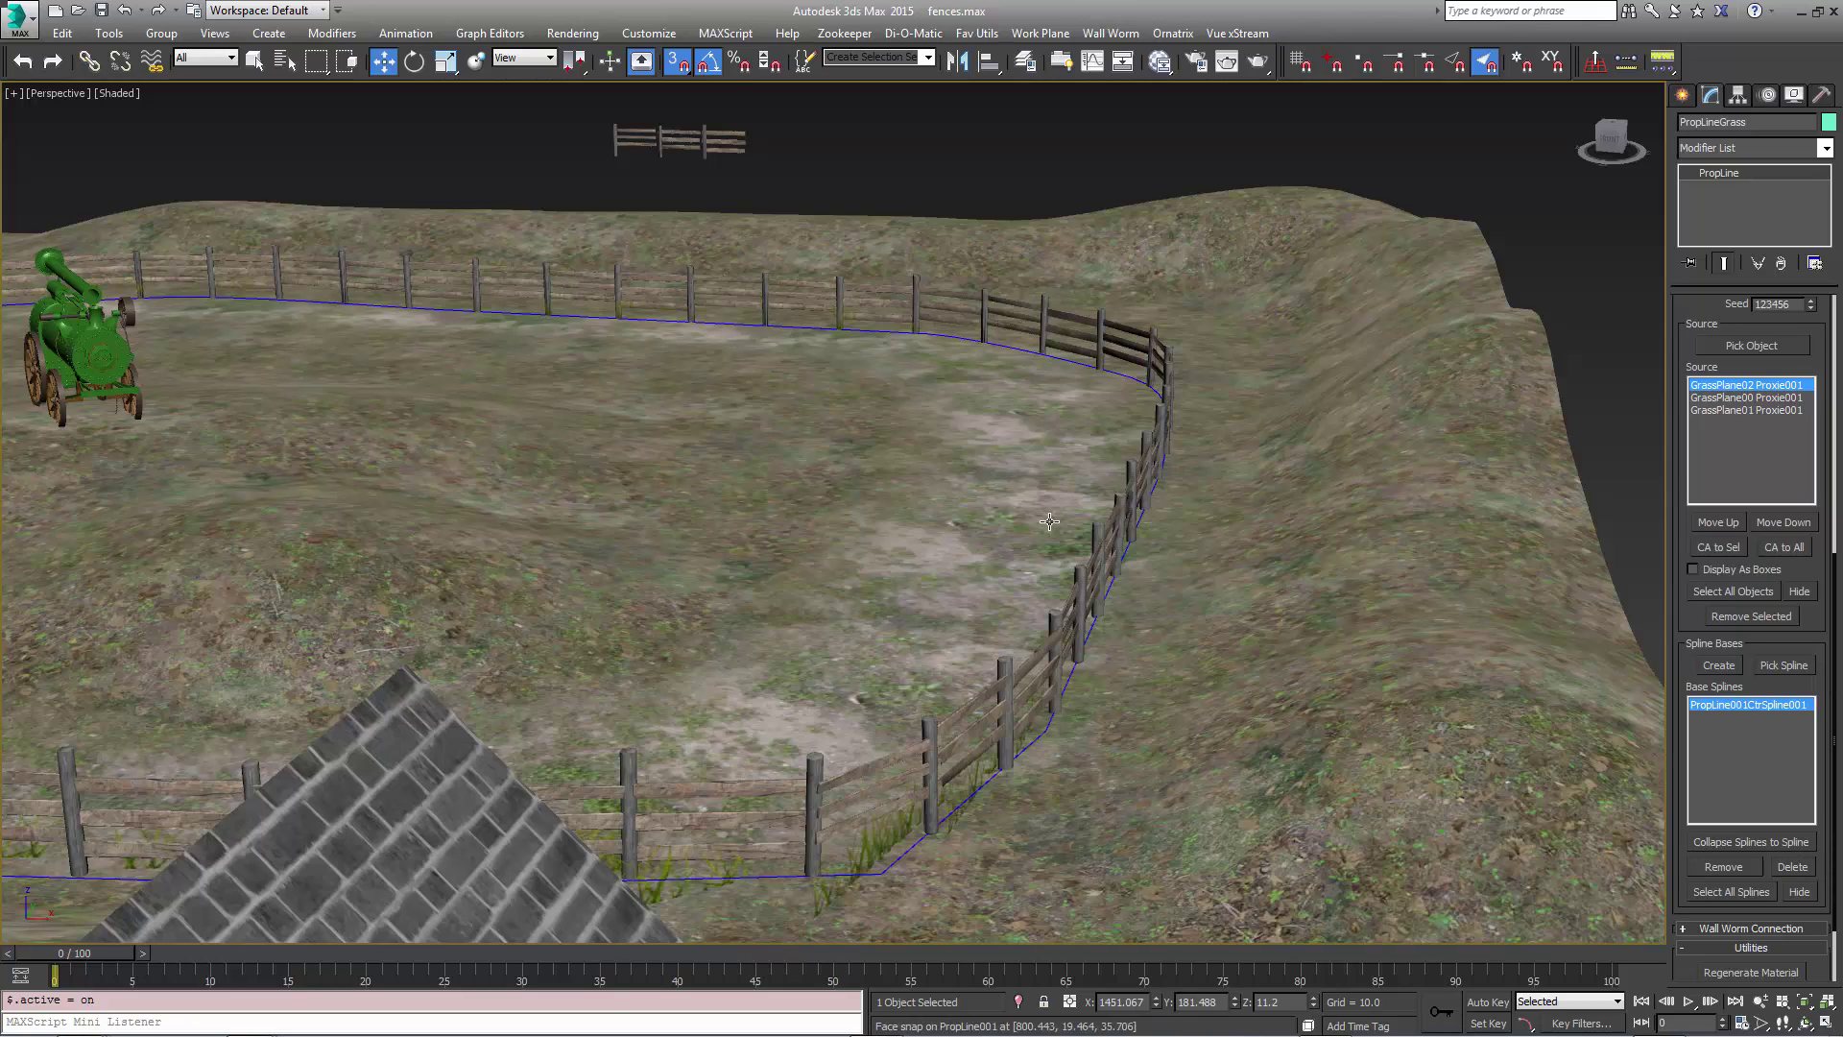
Switch the perspective view to Realistic shading for a close view of the grass along the fence
scroll(1085, 672, "up", 6)
scroll(1096, 642, "down", 5)
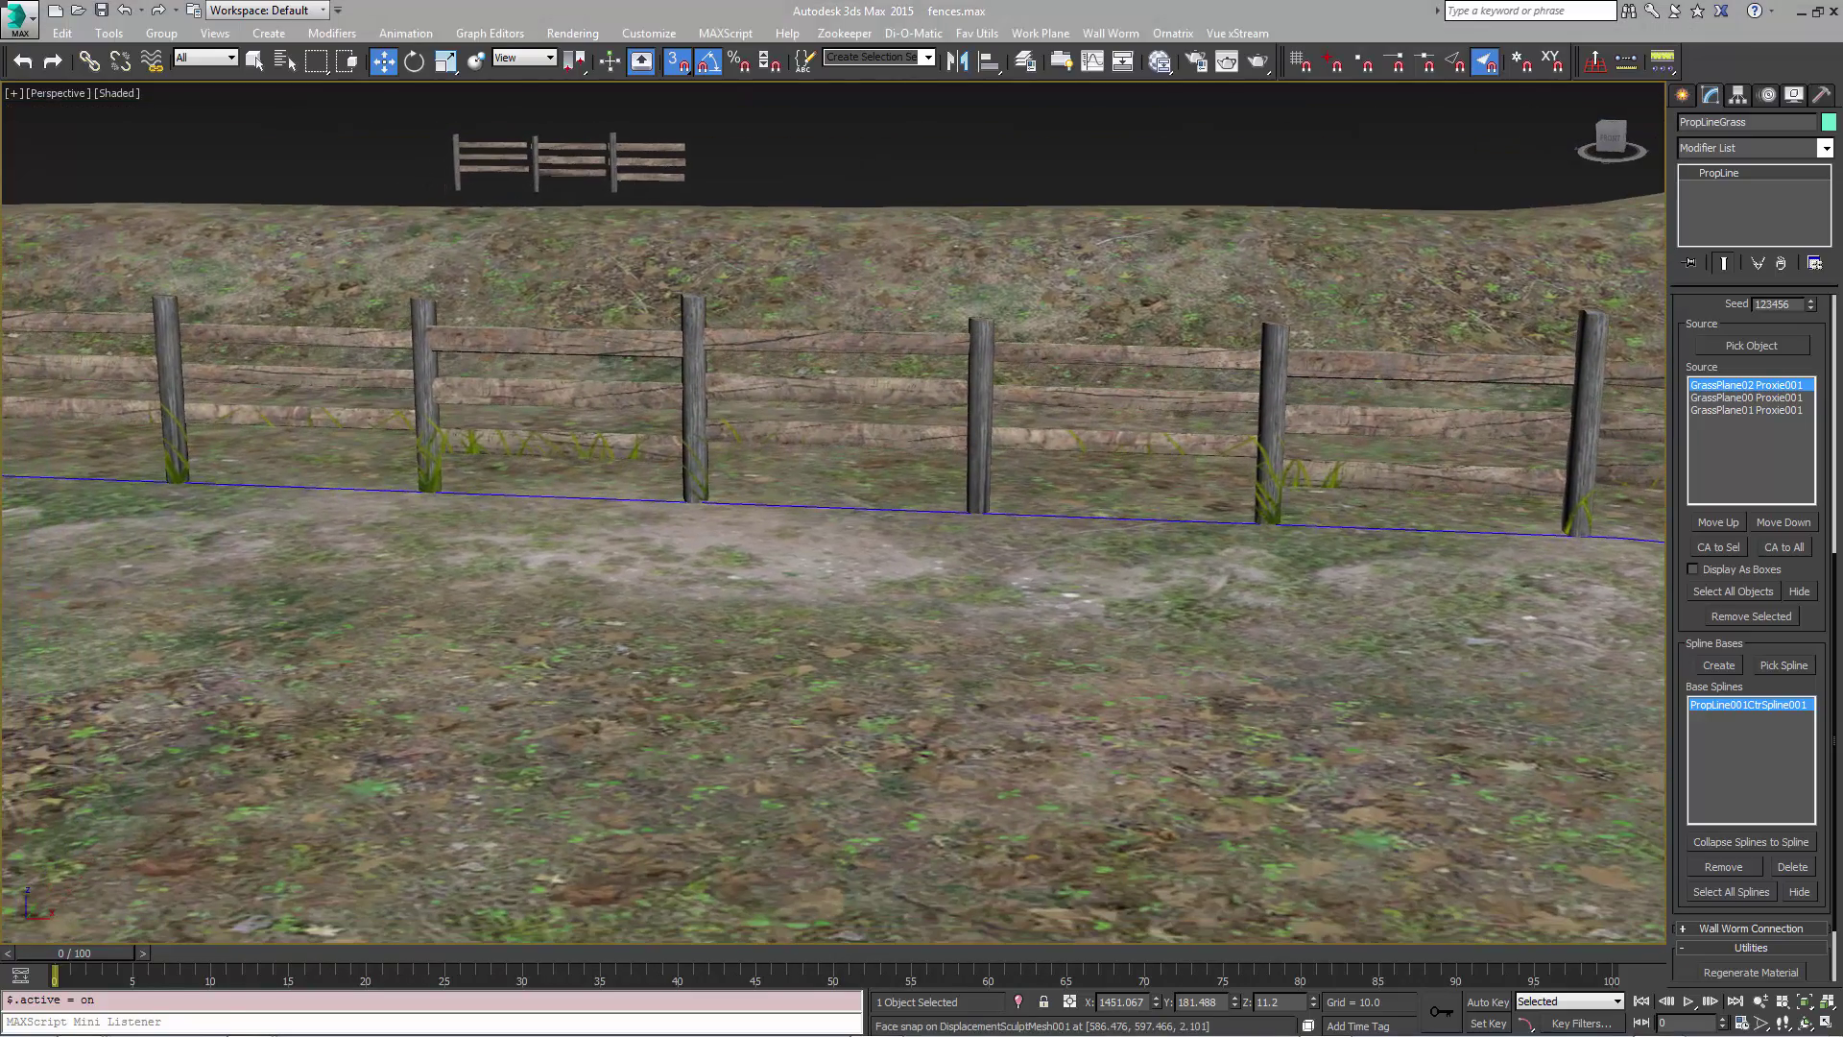
key("shift+F3")
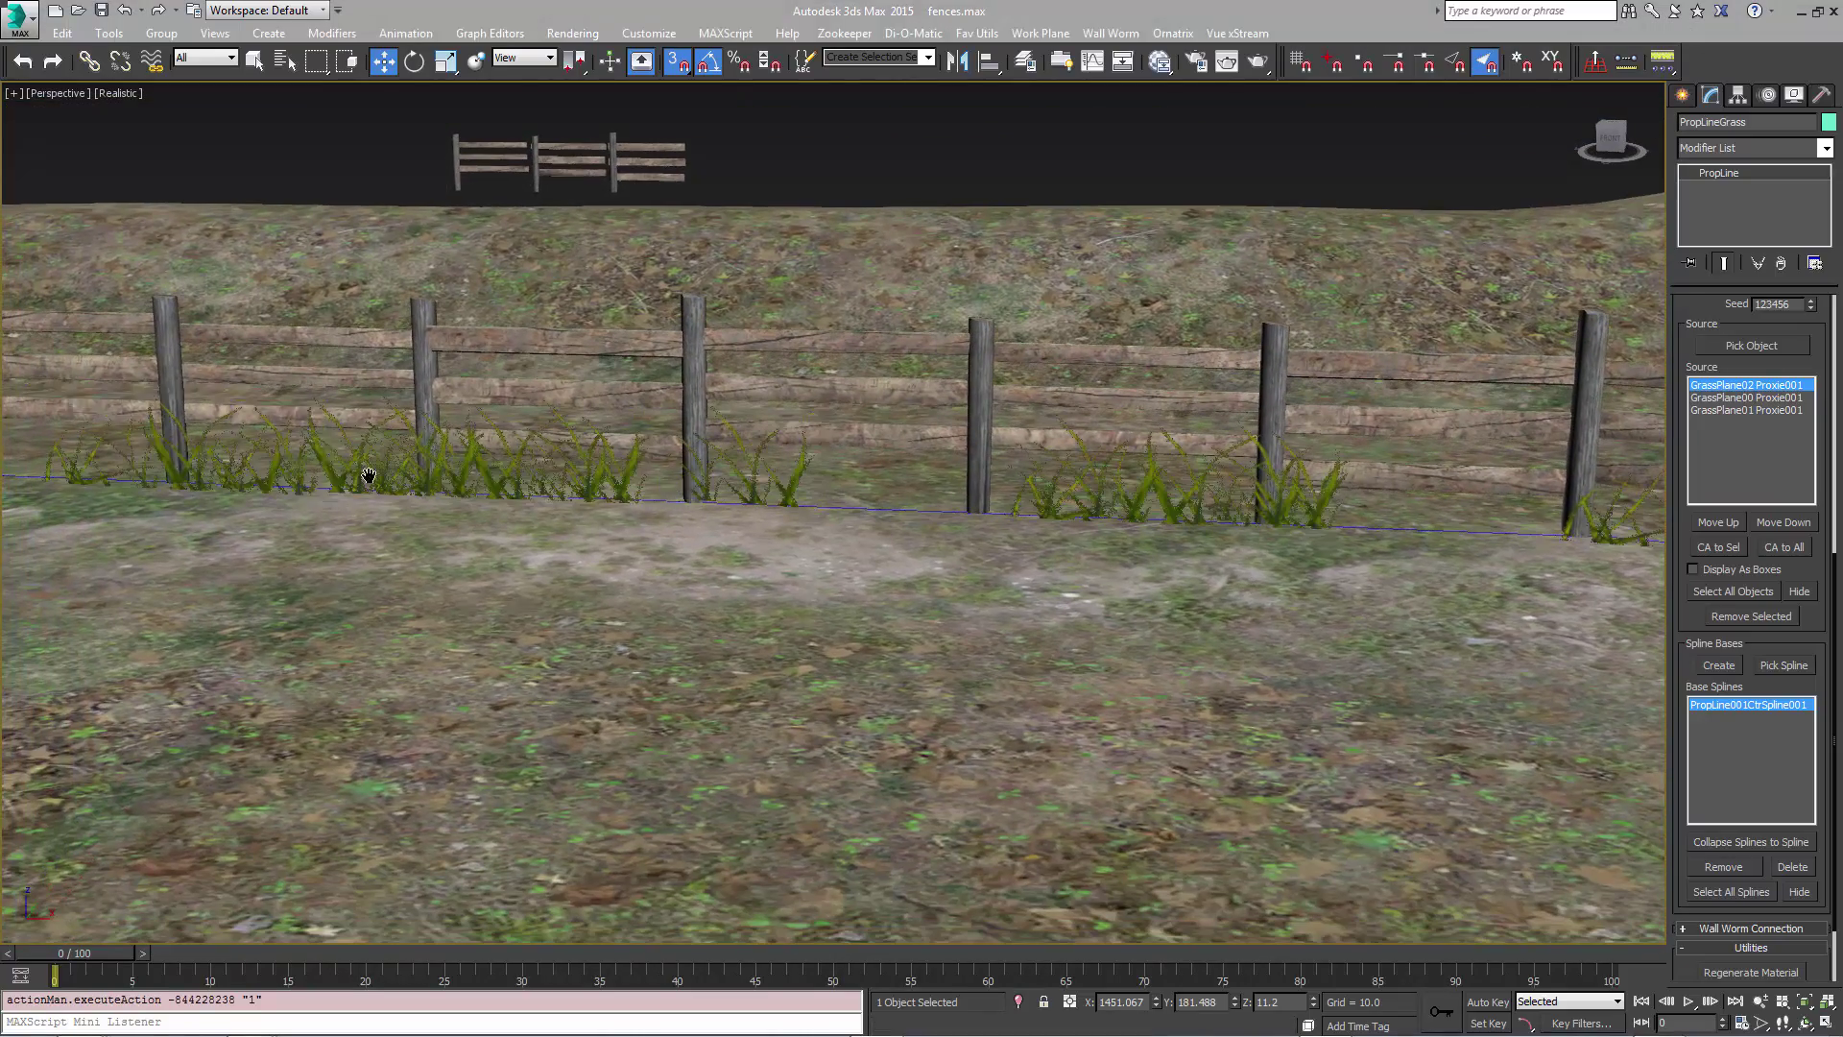
Examine the grass distribution along the fence together with the grass PropLine's distribution and transformation settings
middle_click_drag(355, 474, 1253, 517)
middle_click_drag(587, 495, 565, 582)
scroll(1742, 585, "up", 5)
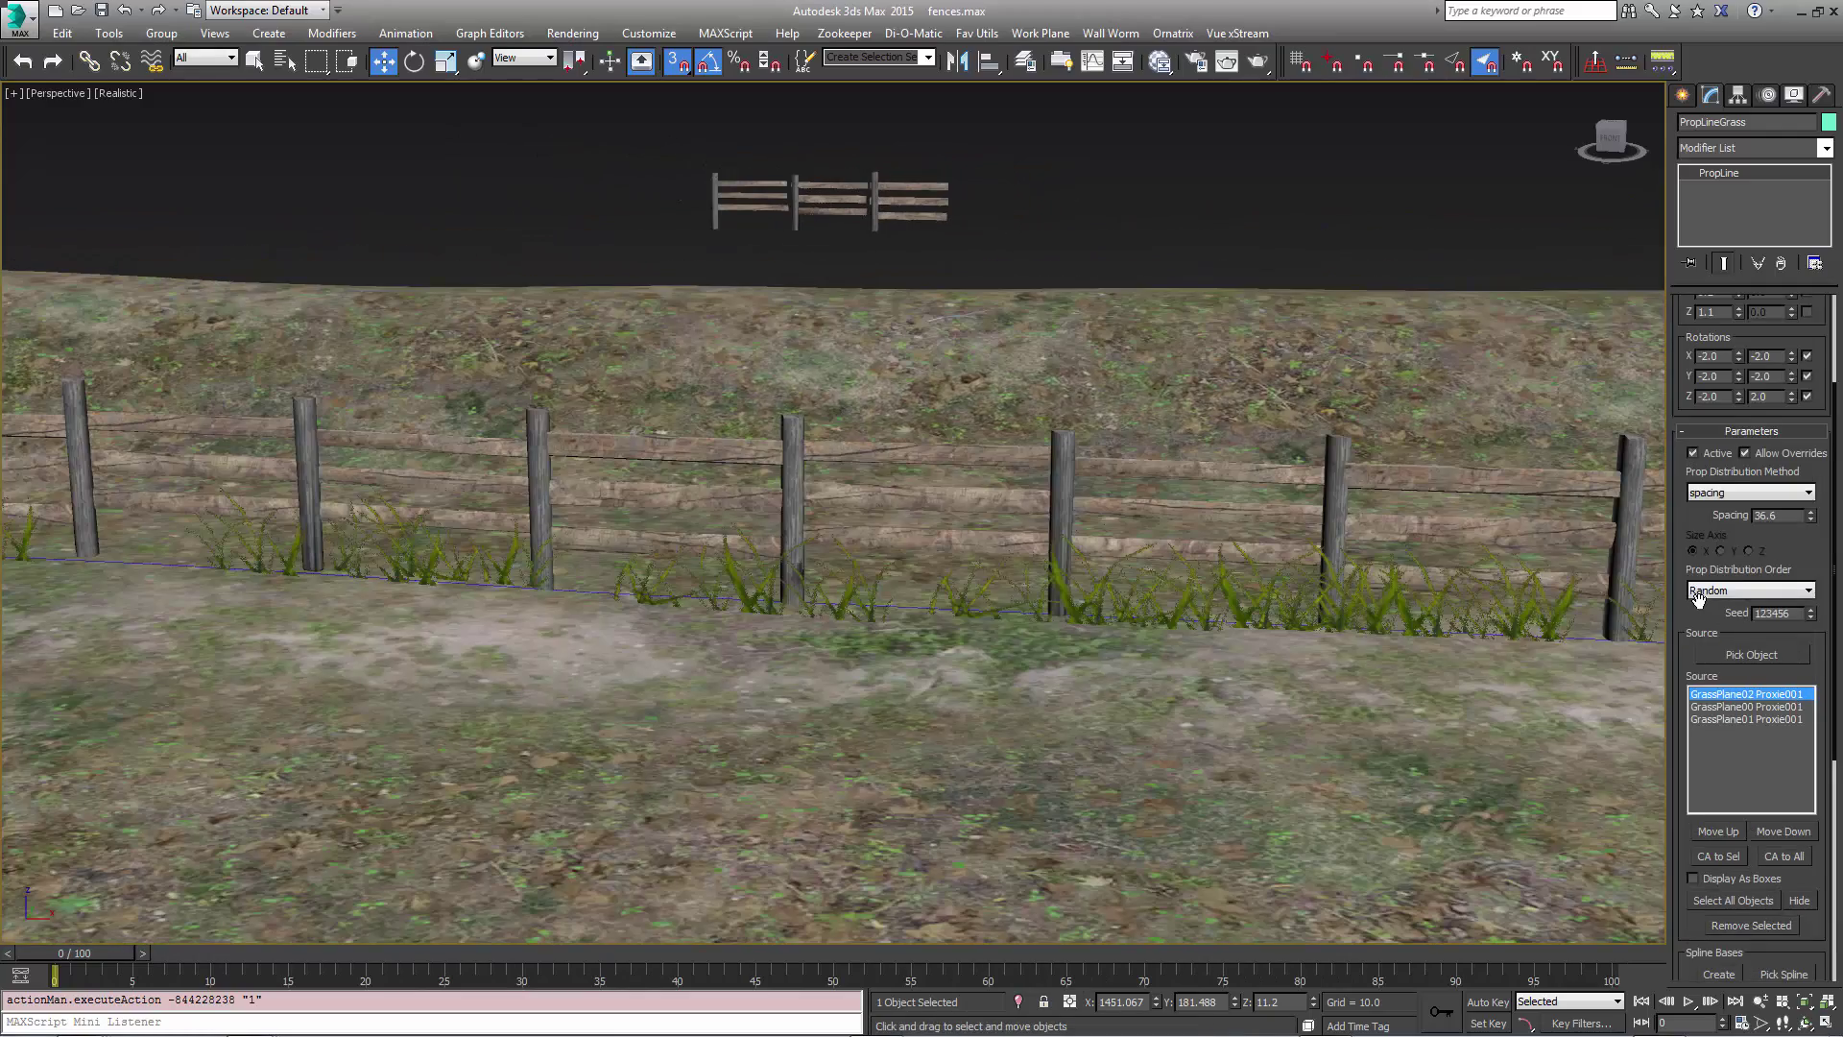
scroll(1698, 616, "down", 2)
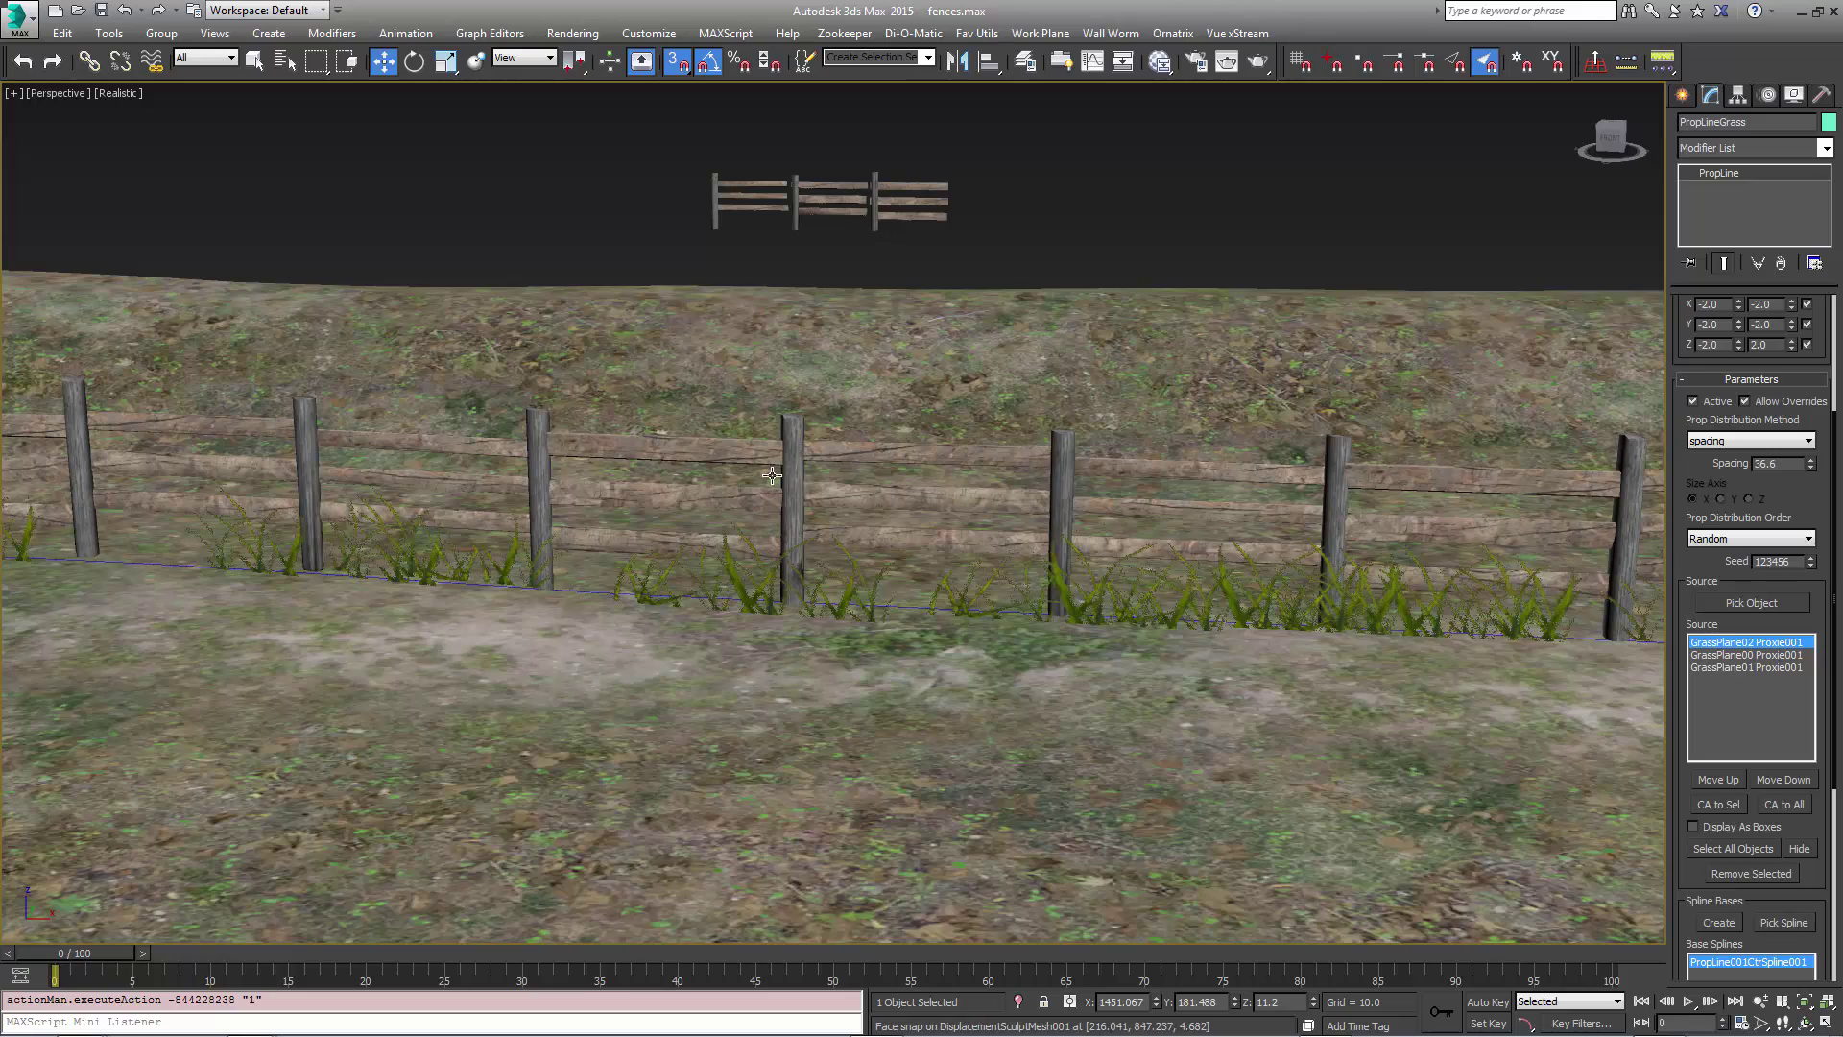
middle_click_drag(1238, 590, 1027, 578)
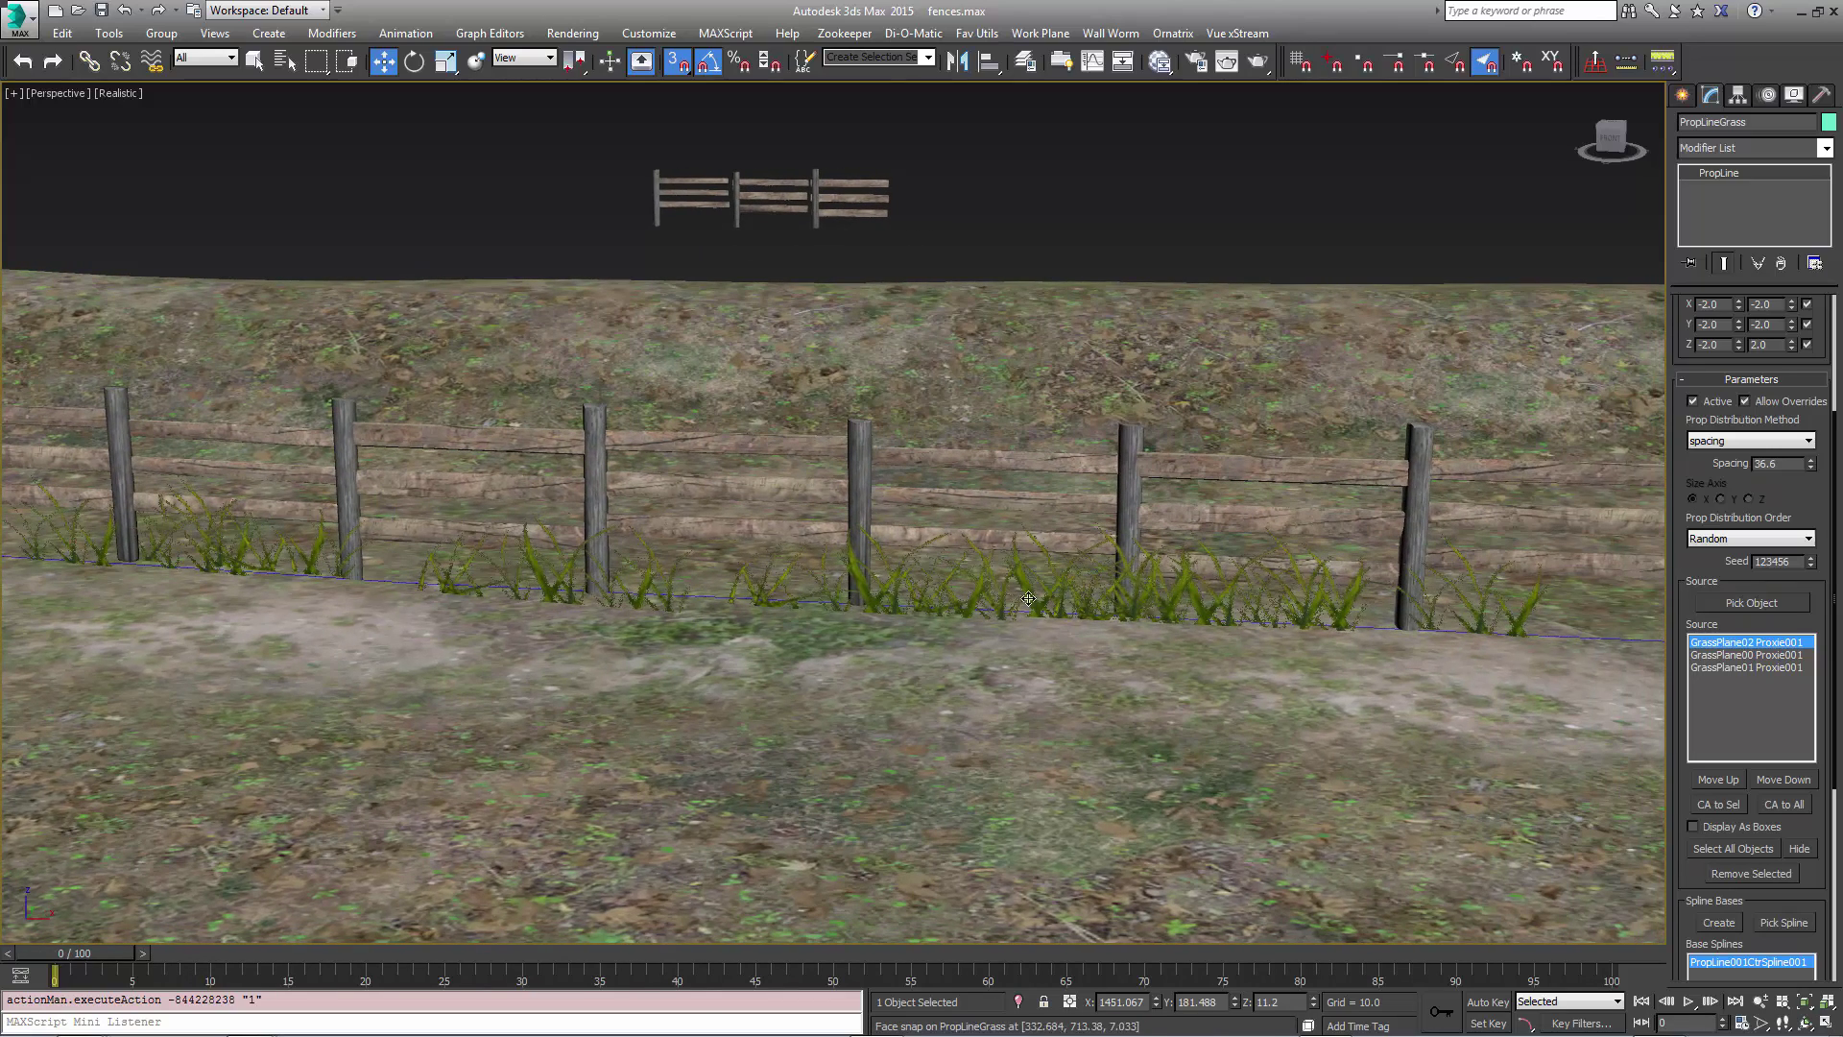
middle_click_drag(1162, 624, 585, 595)
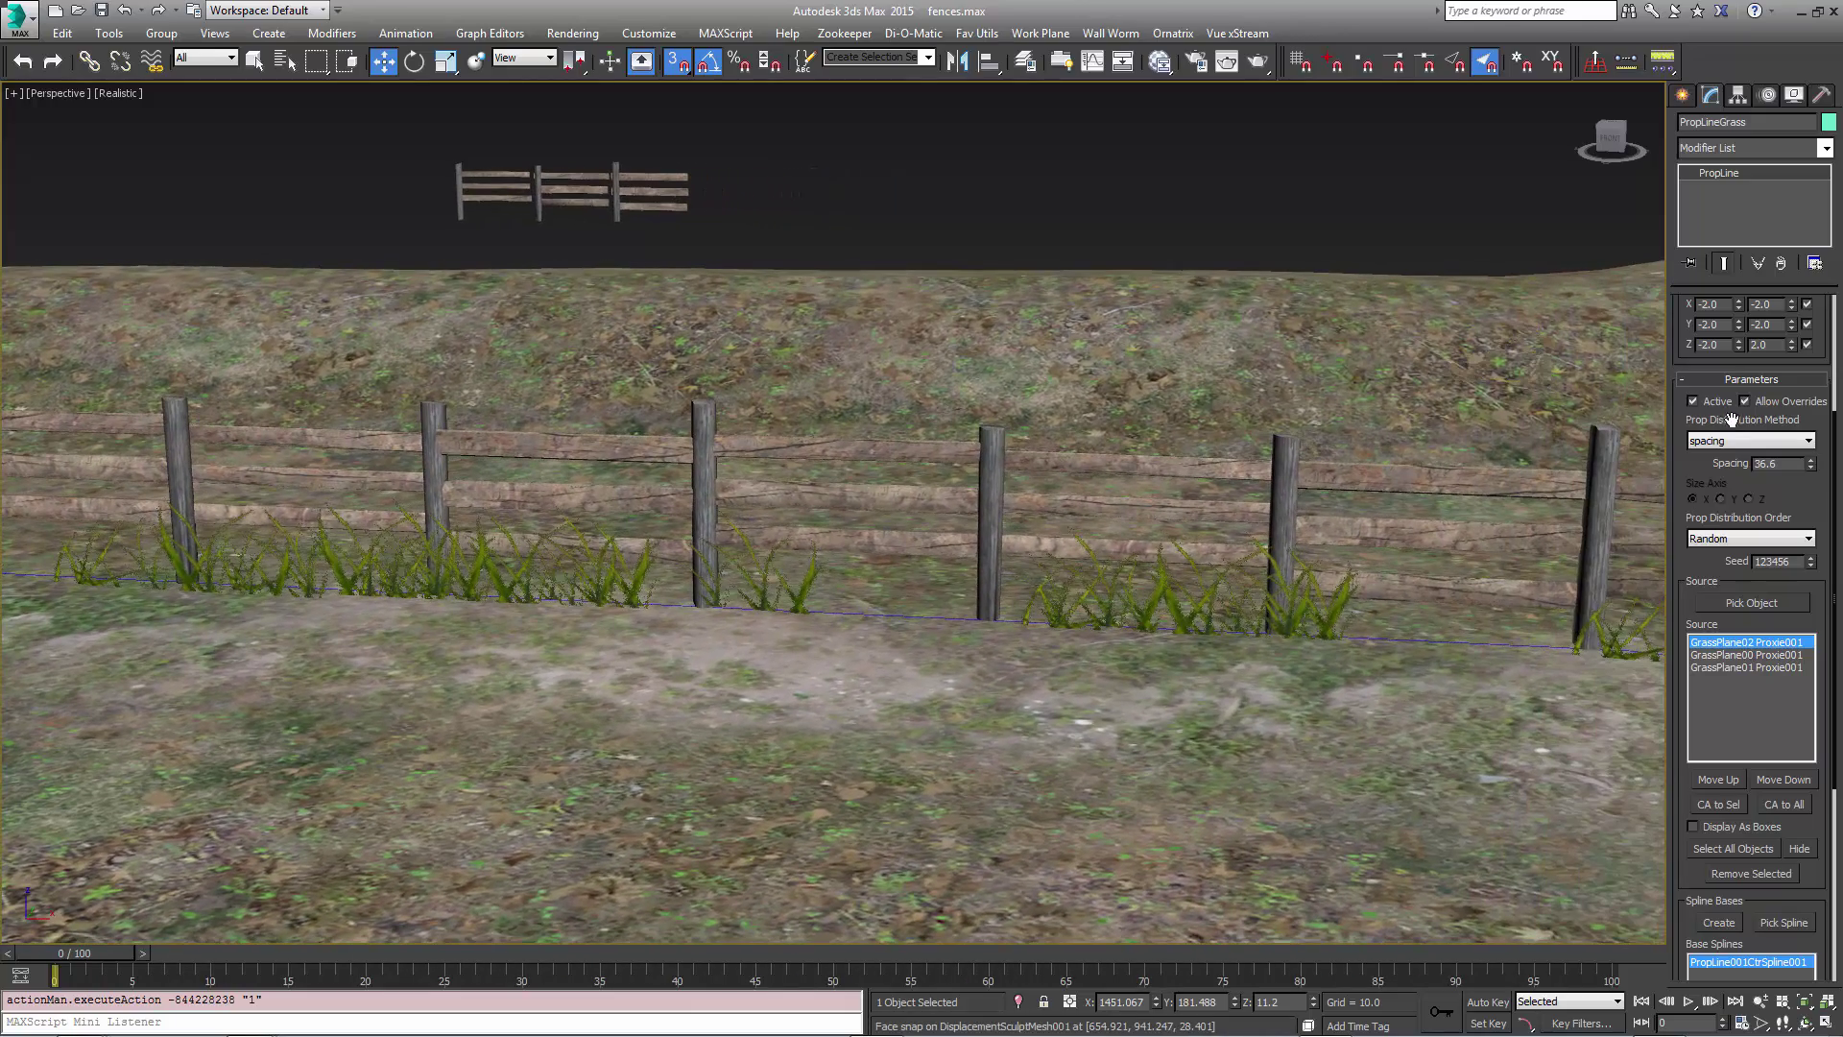
left_click_drag(1681, 458, 1678, 576)
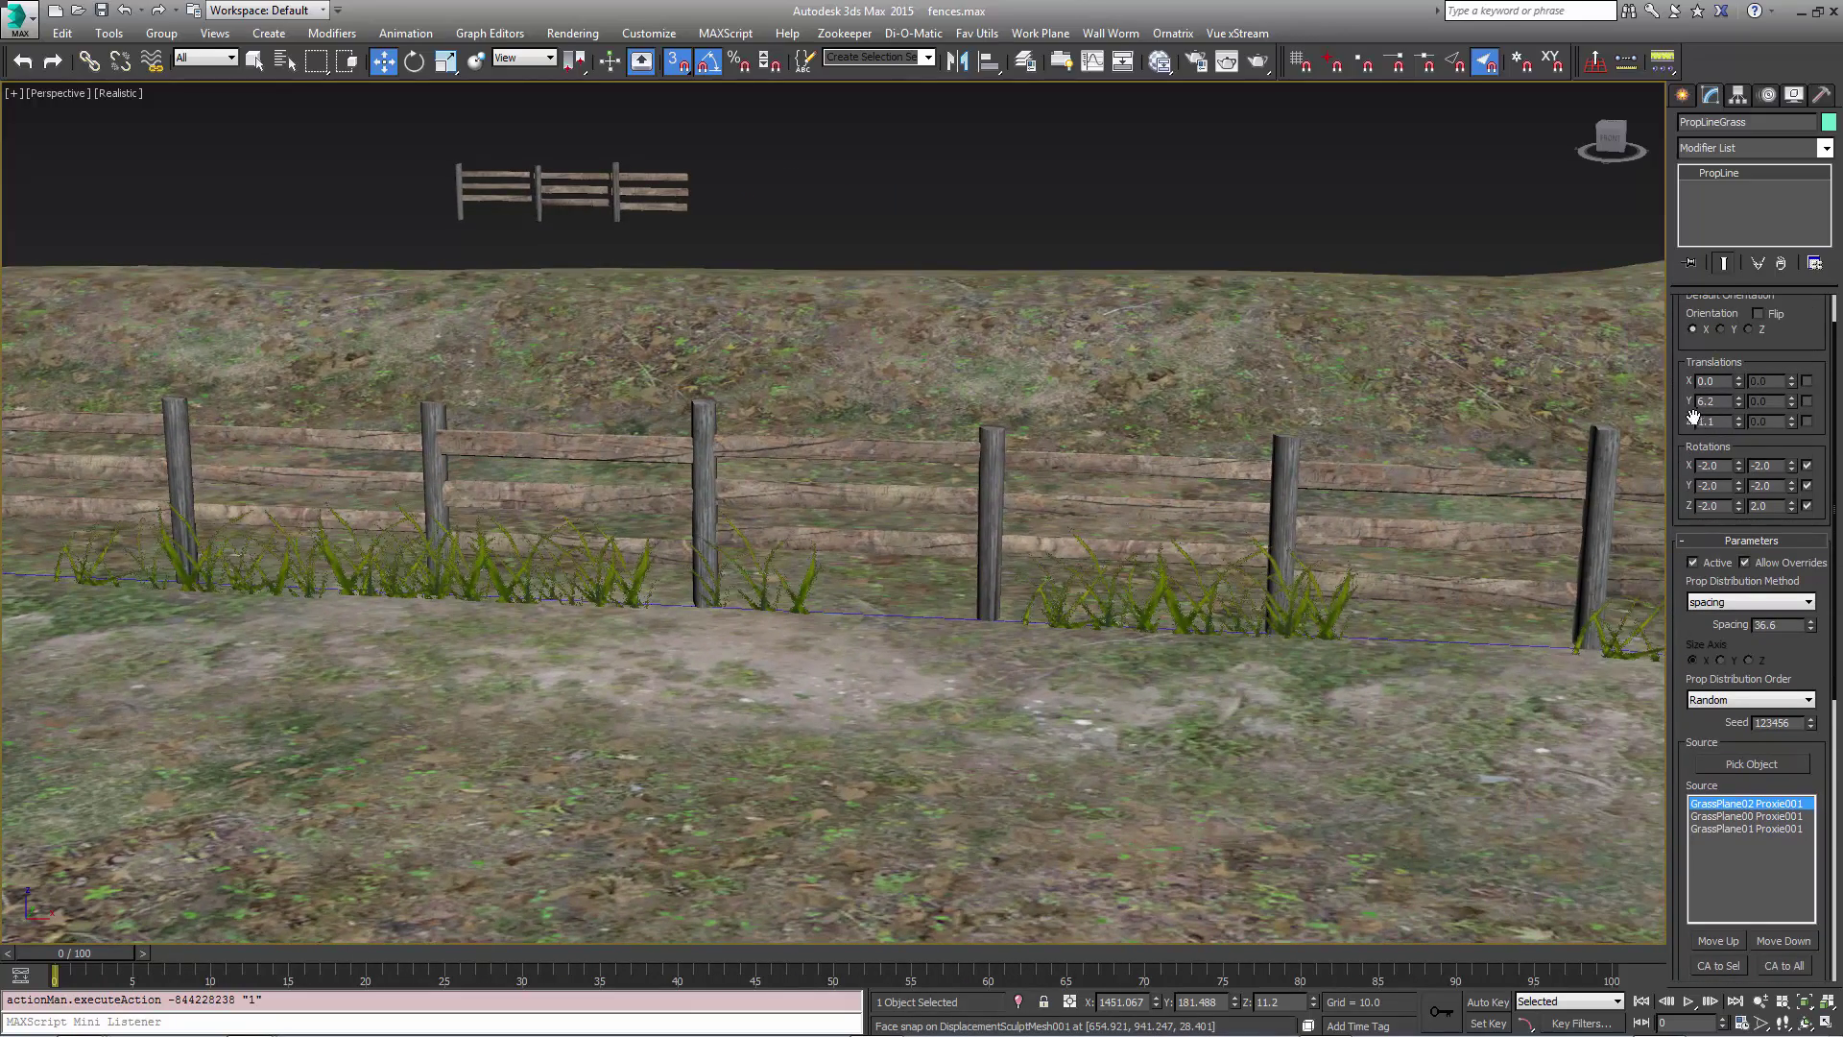
left_click_drag(1685, 421, 1688, 467)
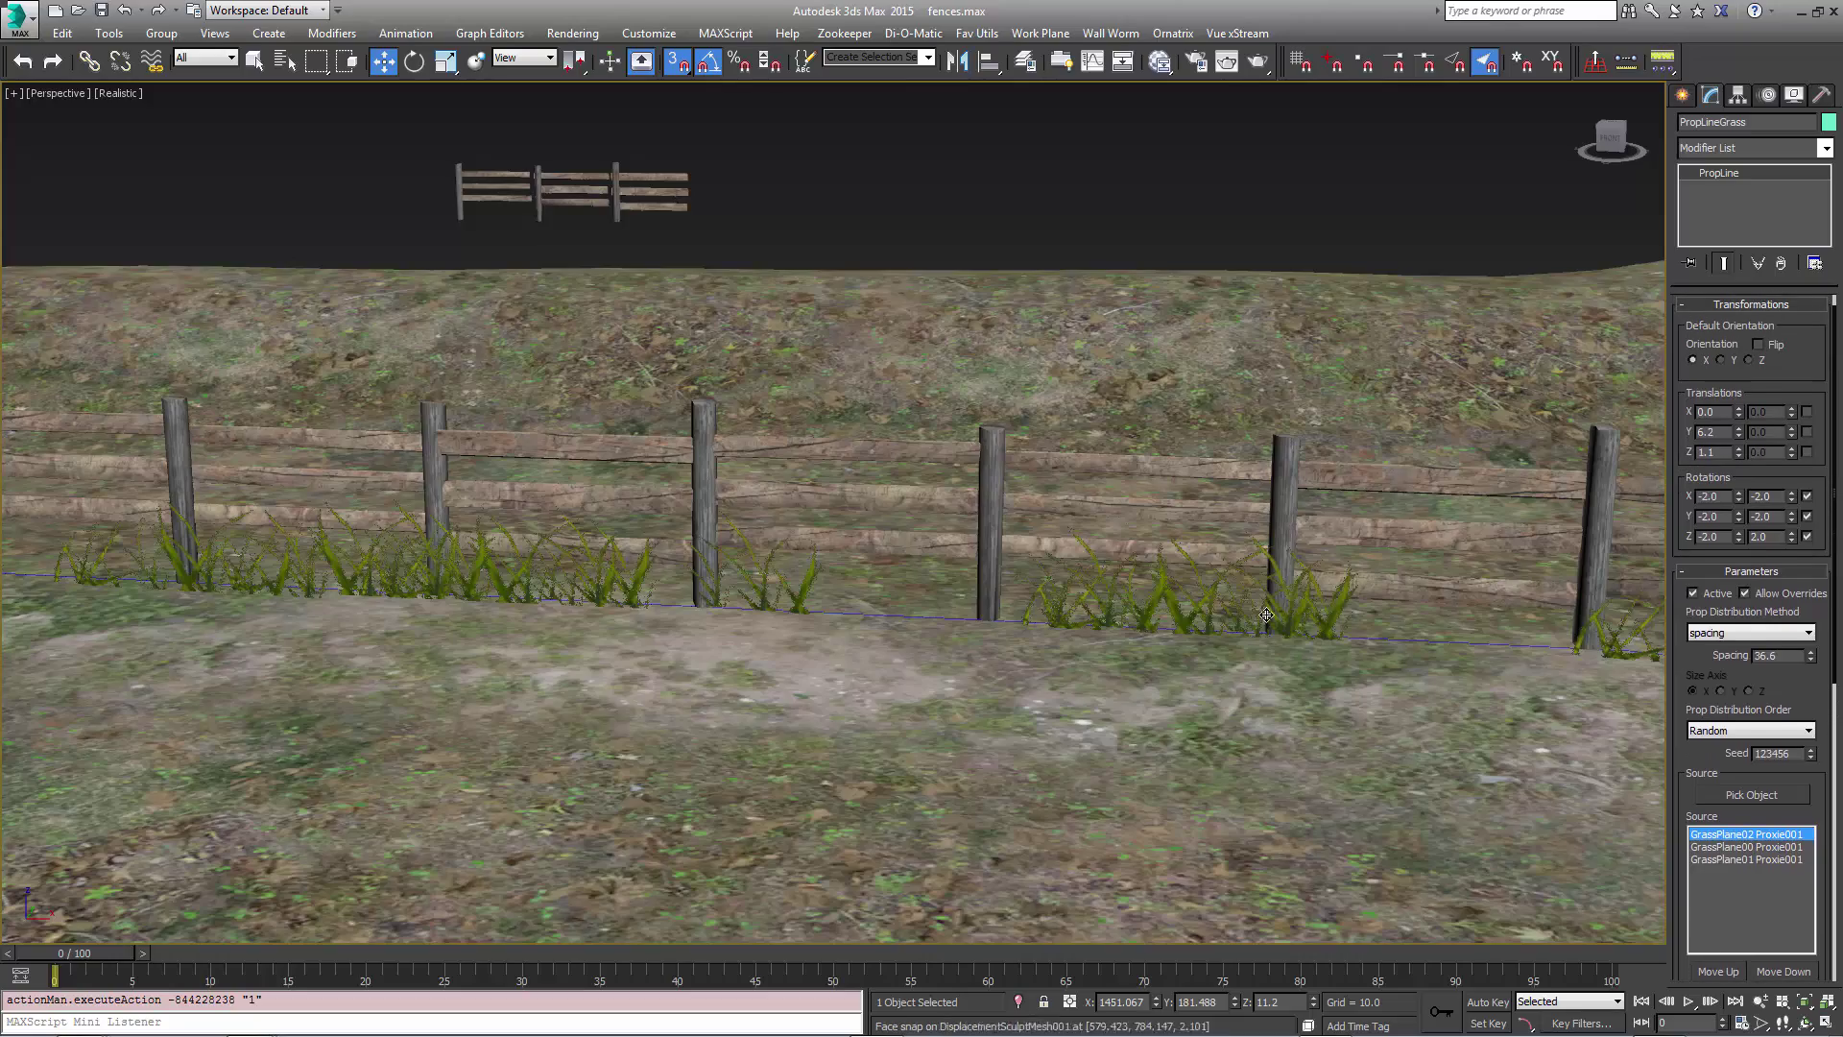
Set the grass PropLine's Y translation to -6.2 to move the grass to the fence's outer side
middle_click_drag(1145, 617, 1169, 629, "alt")
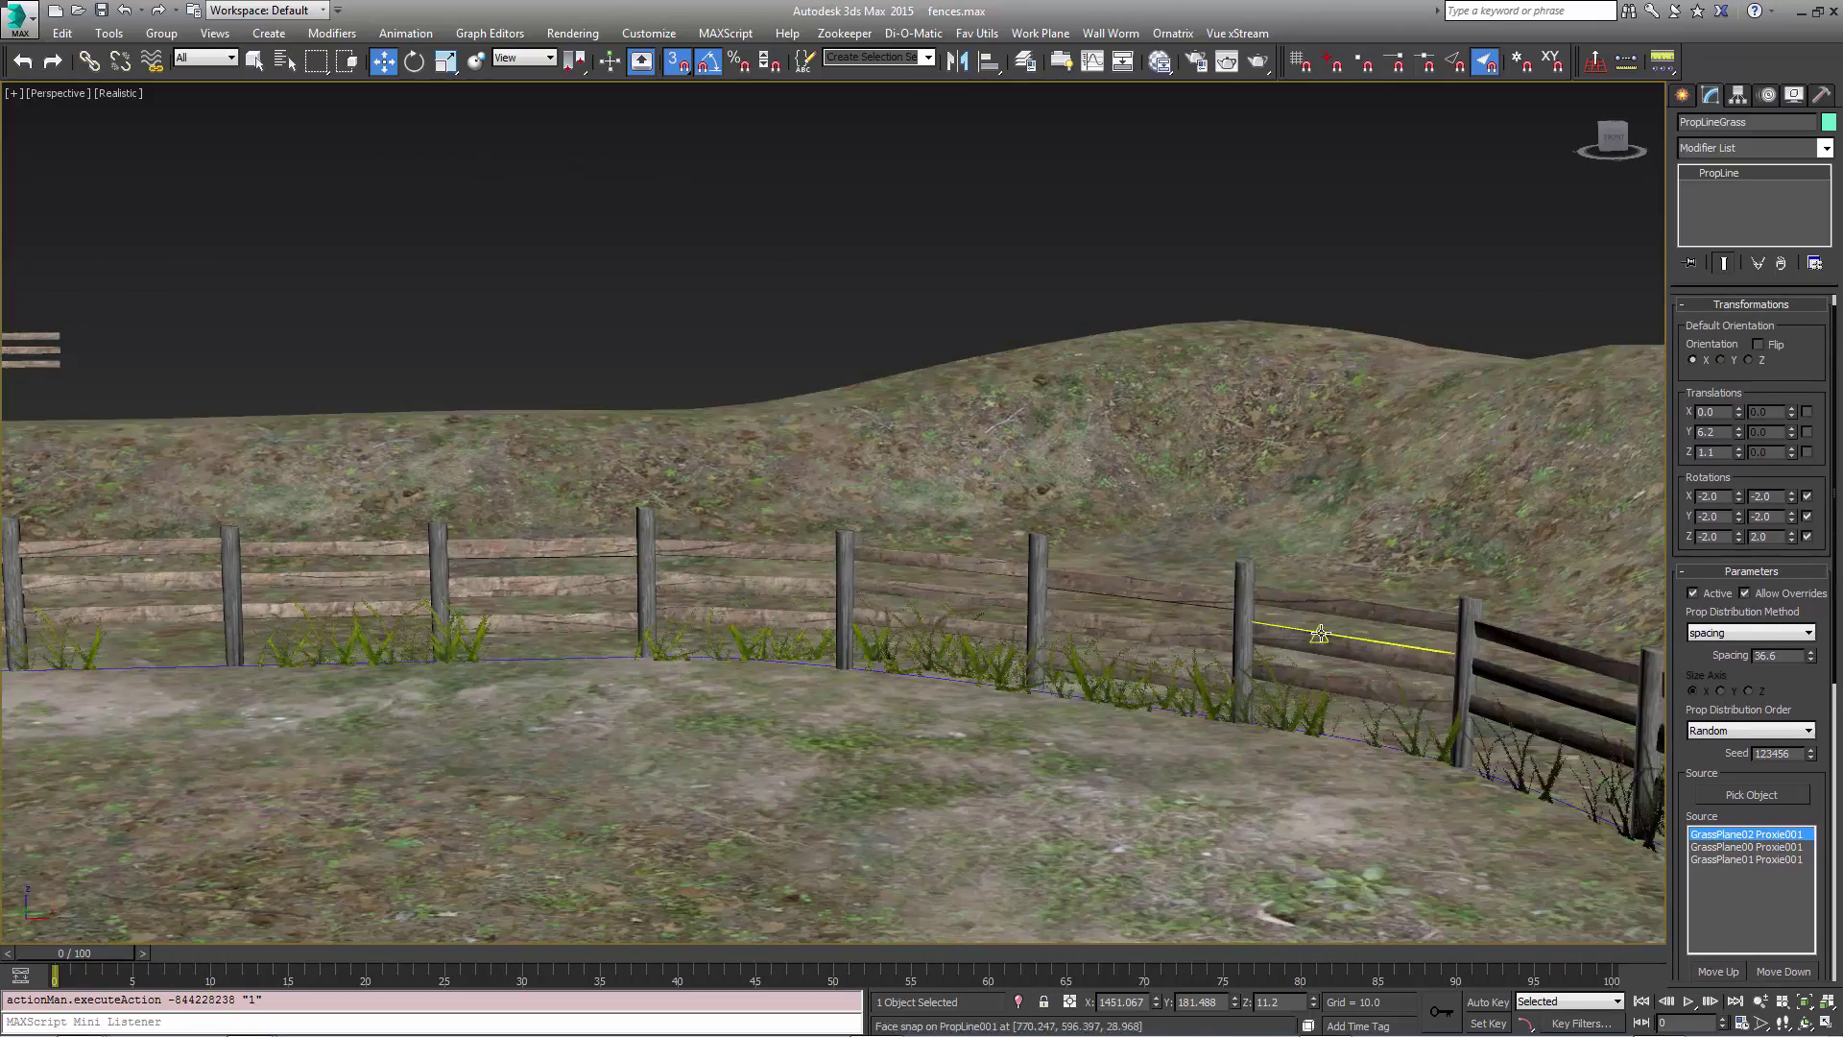
scroll(1169, 627, "up", 8)
scroll(1159, 672, "up", 3)
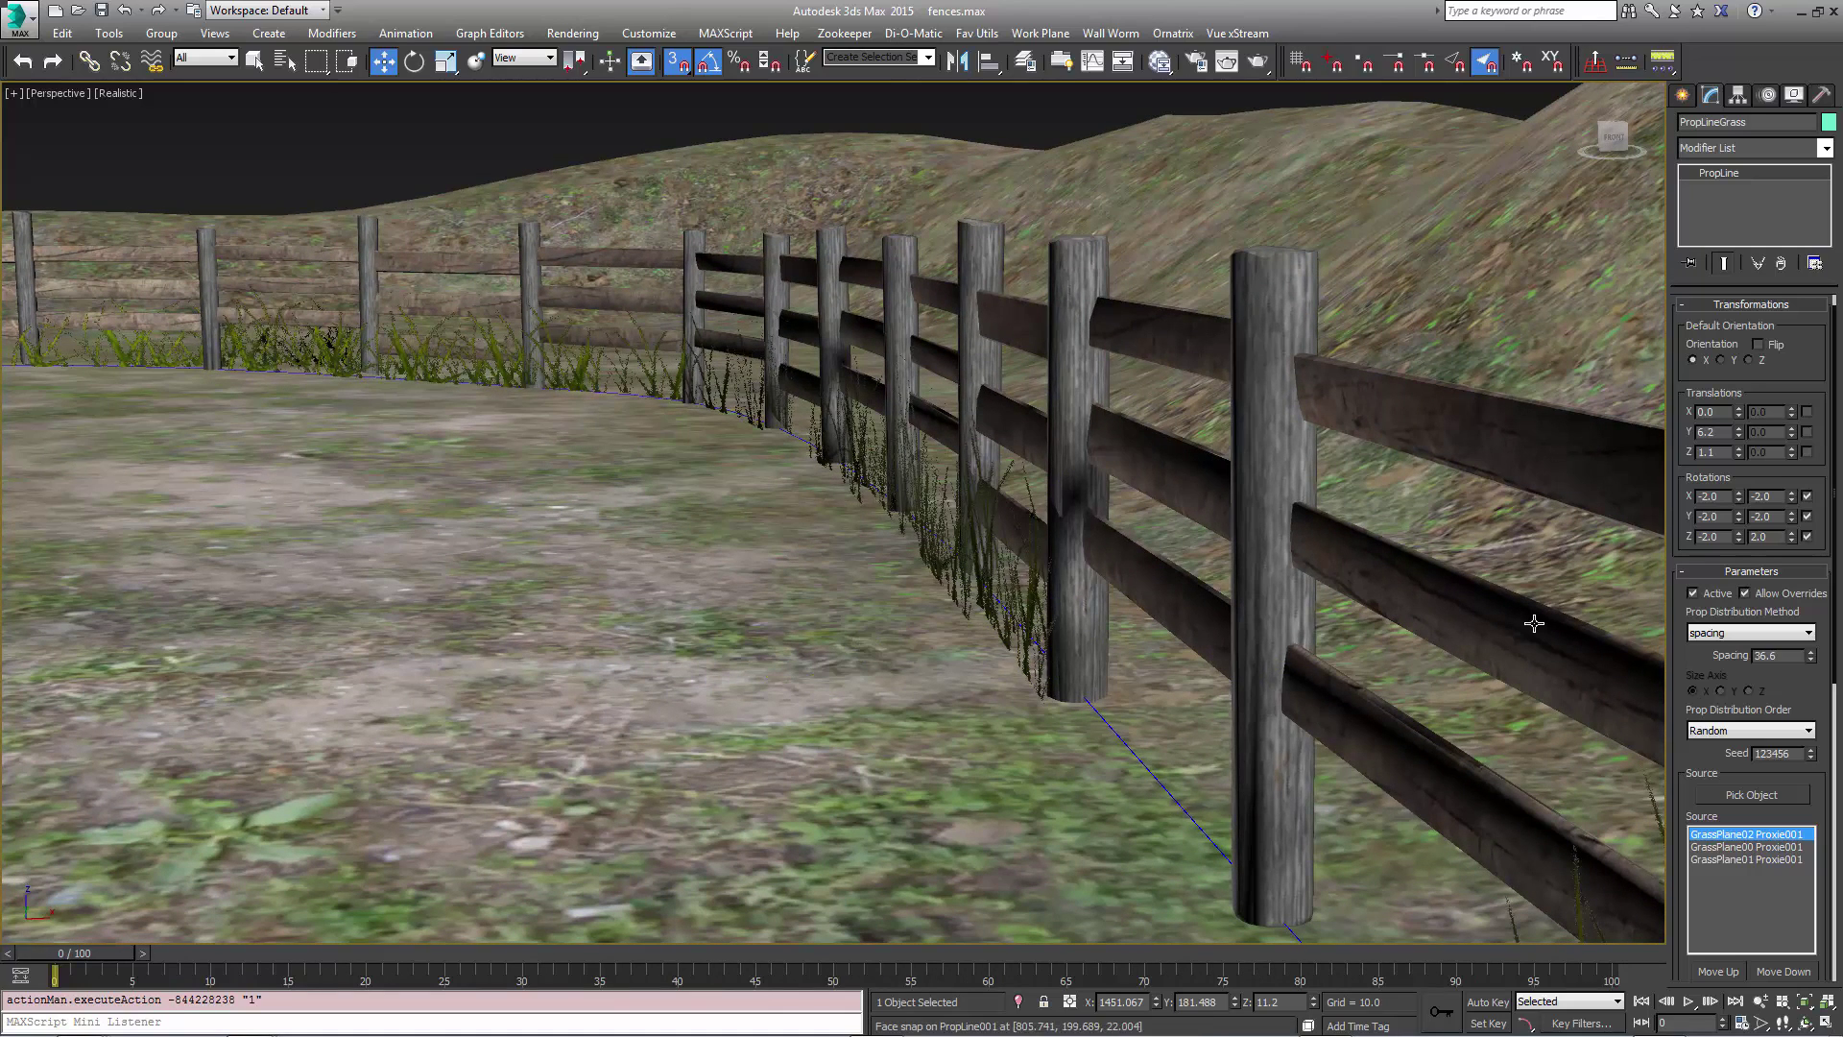
left_click(1721, 431)
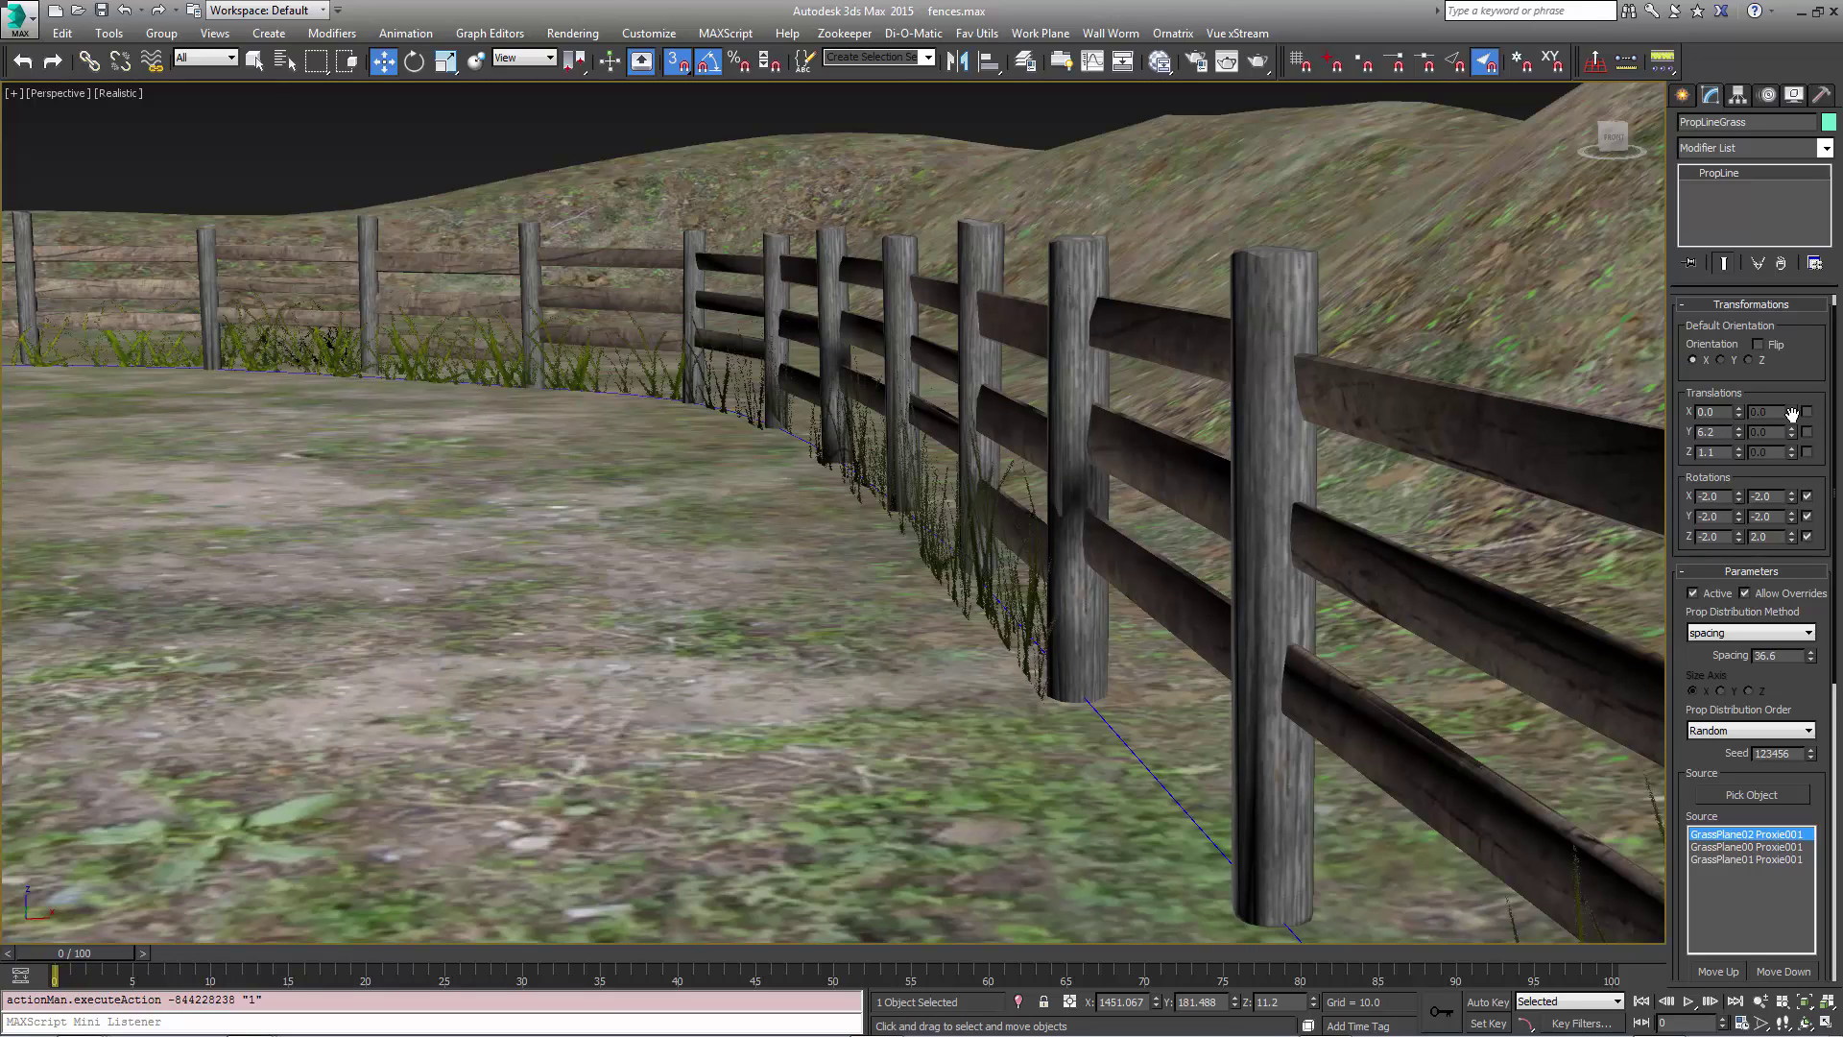
type("-")
key("Return")
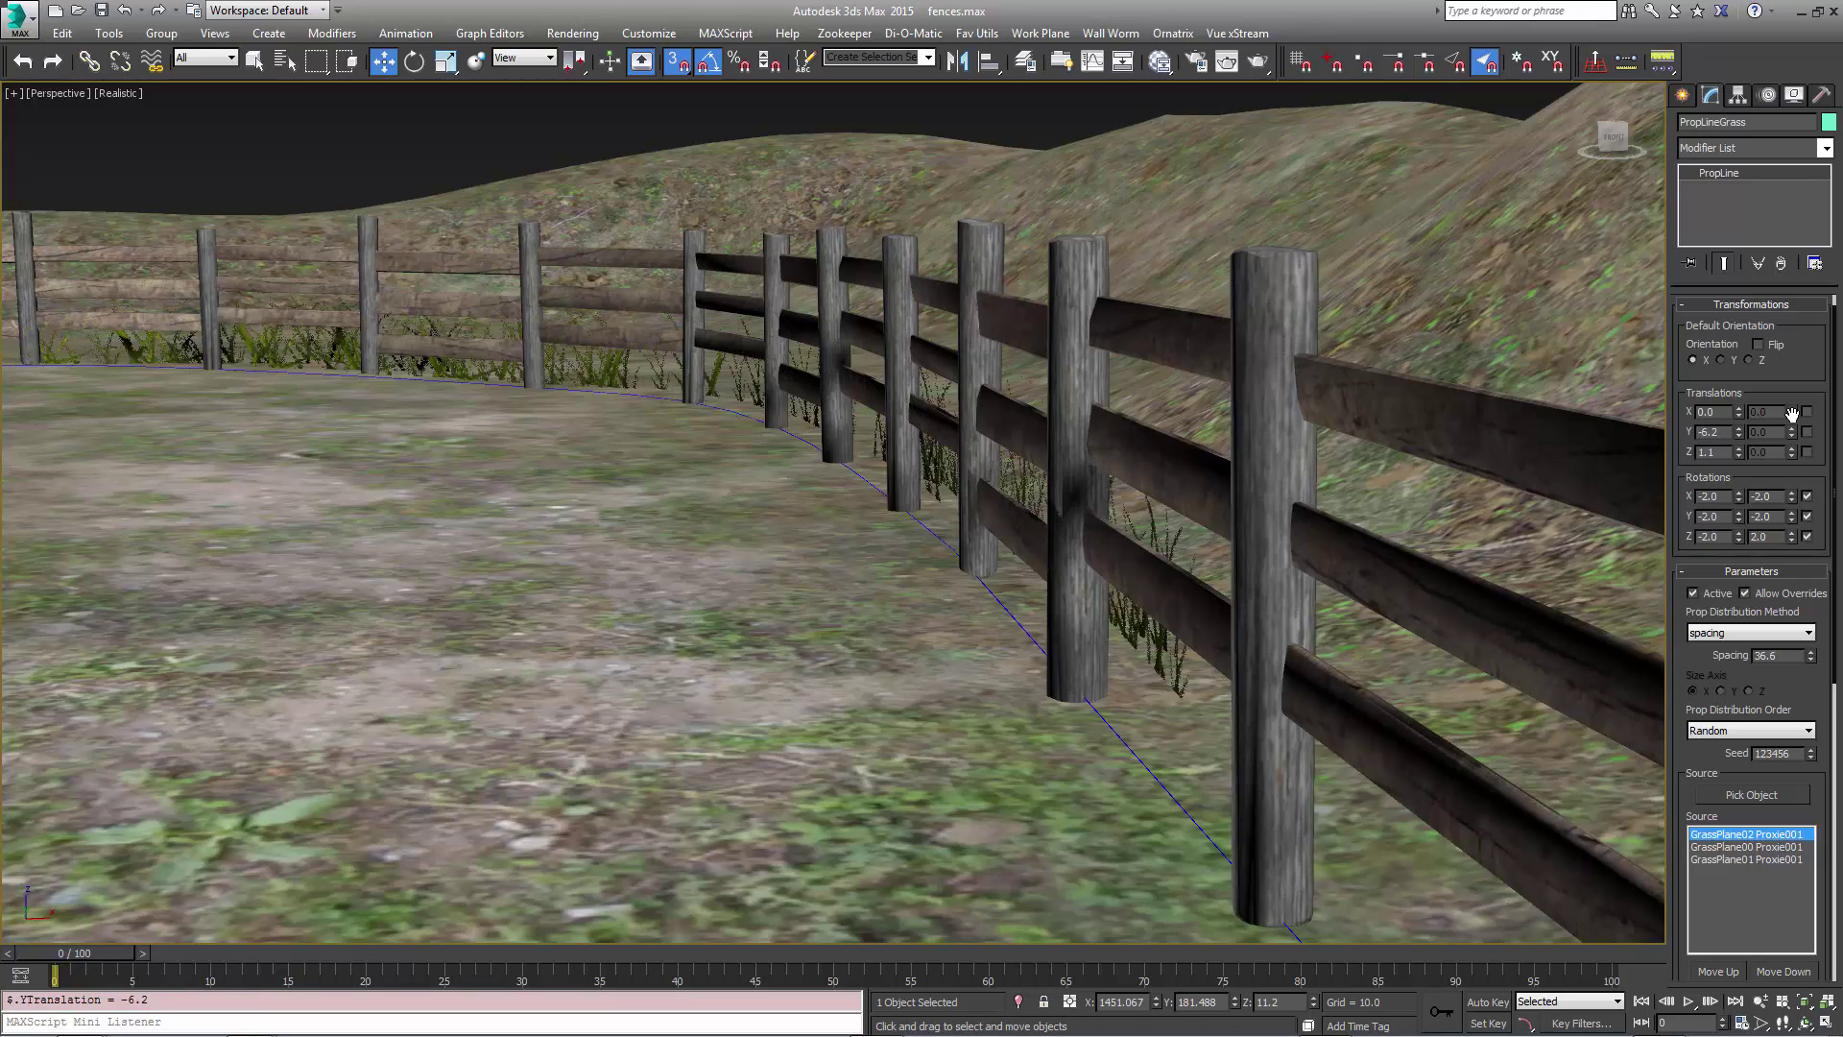
Inspect the grass placement behind the fence posts, up close and across the field
scroll(1082, 571, "up", 3)
middle_click_drag(1082, 572, 1062, 559, "alt")
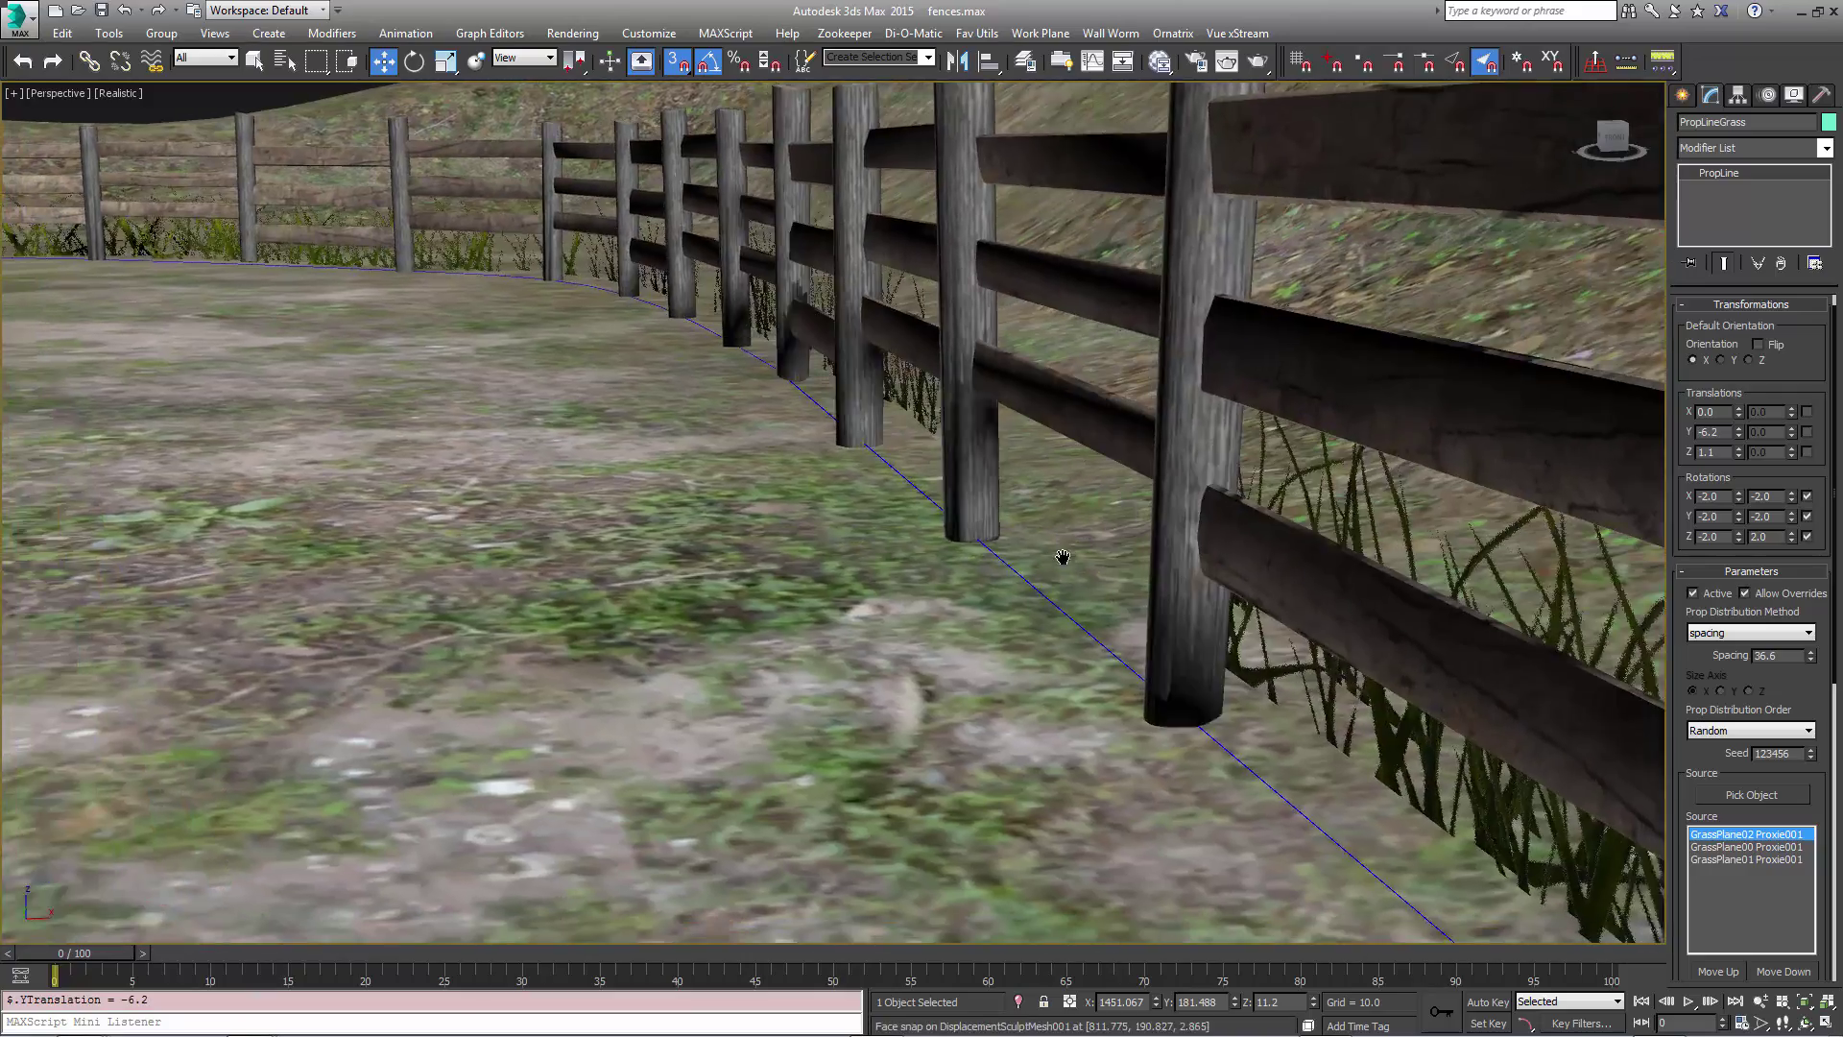
scroll(1100, 561, "down", 4)
scroll(1100, 563, "down", 3)
middle_click_drag(1200, 644, 1473, 590)
middle_click_drag(716, 523, 1326, 545)
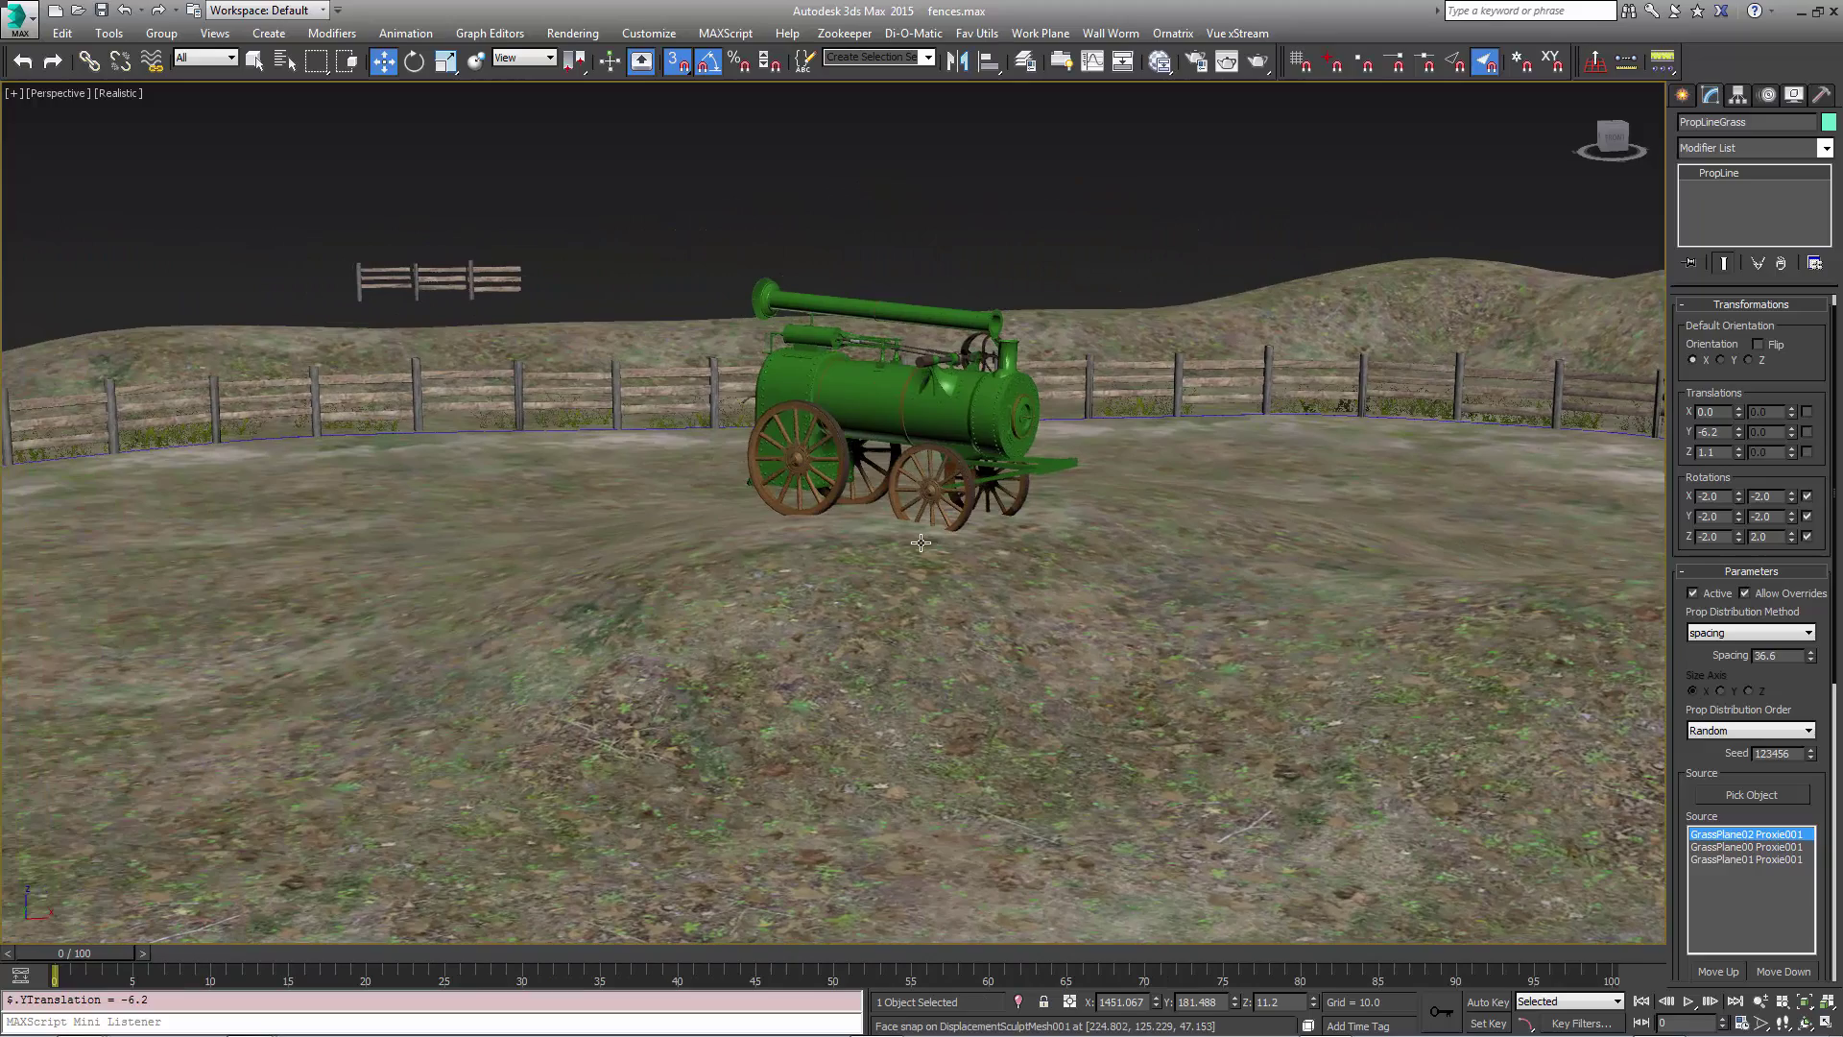
middle_click_drag(1468, 413, 1003, 485)
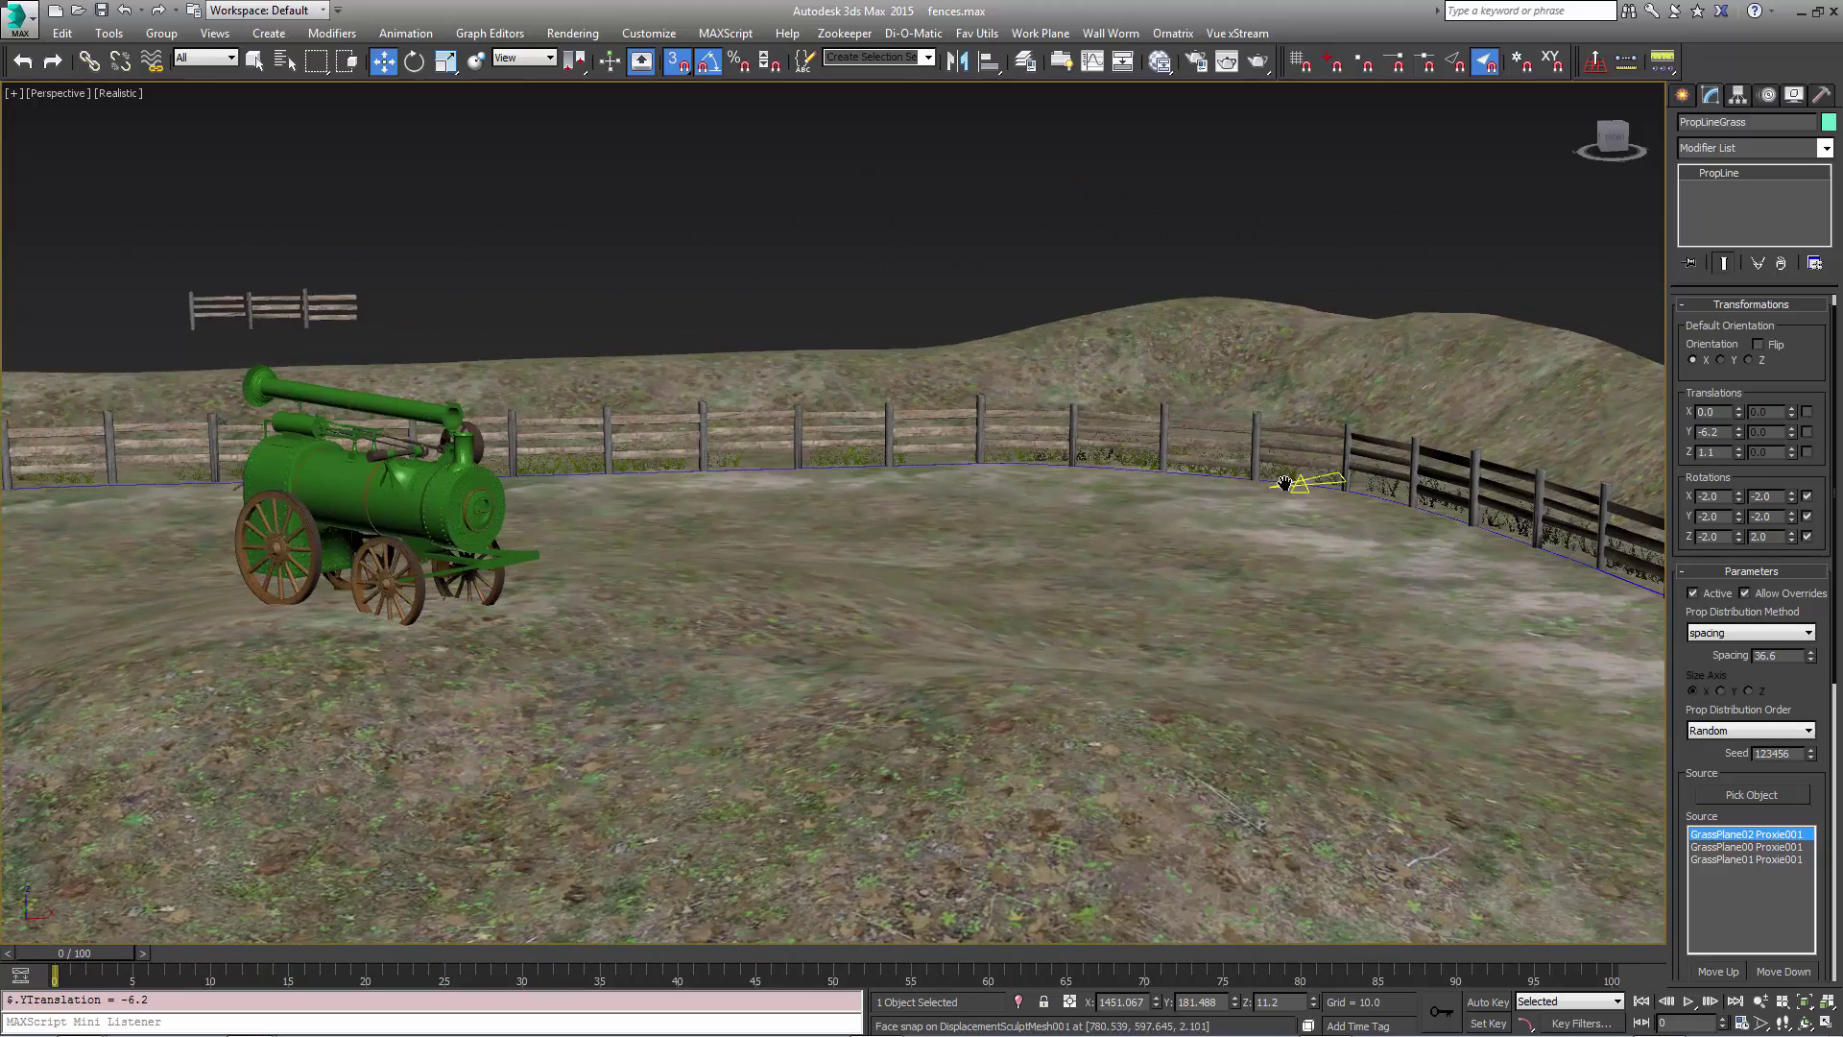
Select the plants PropLine helper beside the terrain and assign the fence's control spline as its base spline
scroll(1071, 477, "down", 3)
middle_click_drag(1421, 483, 1309, 496)
scroll(1071, 477, "down", 5)
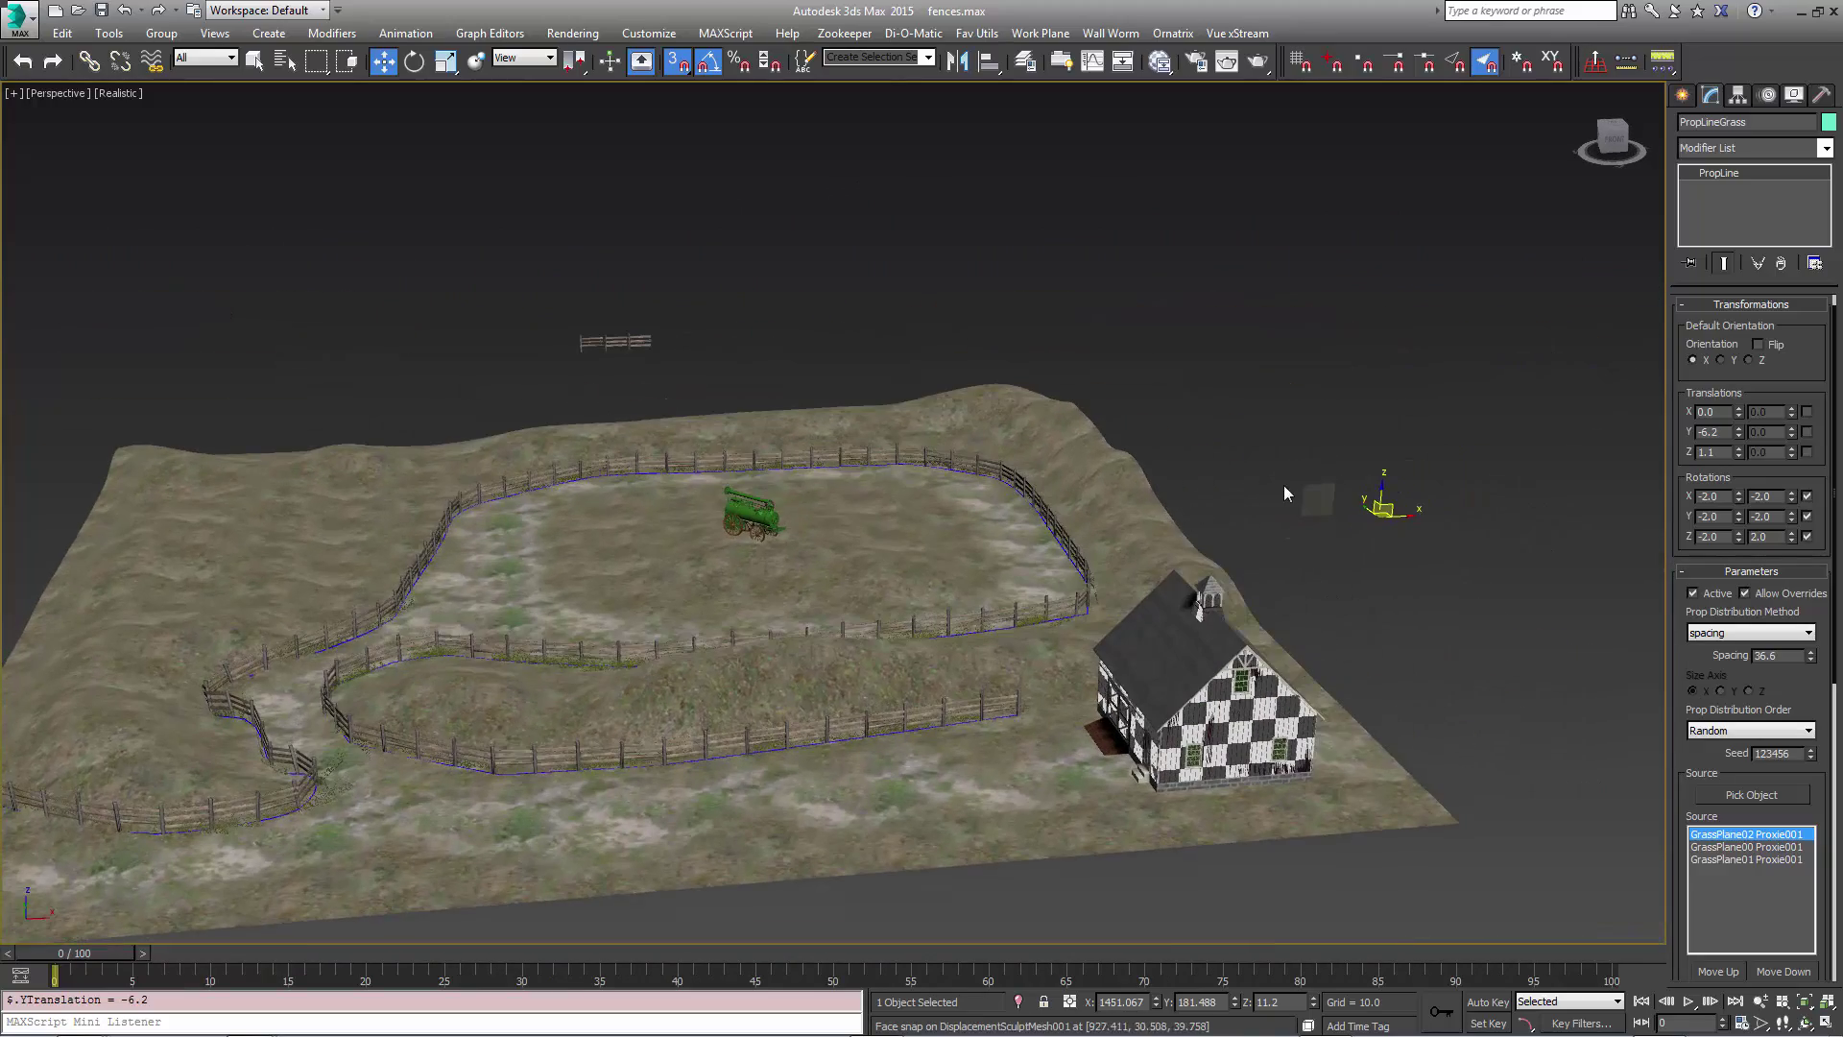
left_click(1309, 497)
scroll(1225, 541, "up", 4)
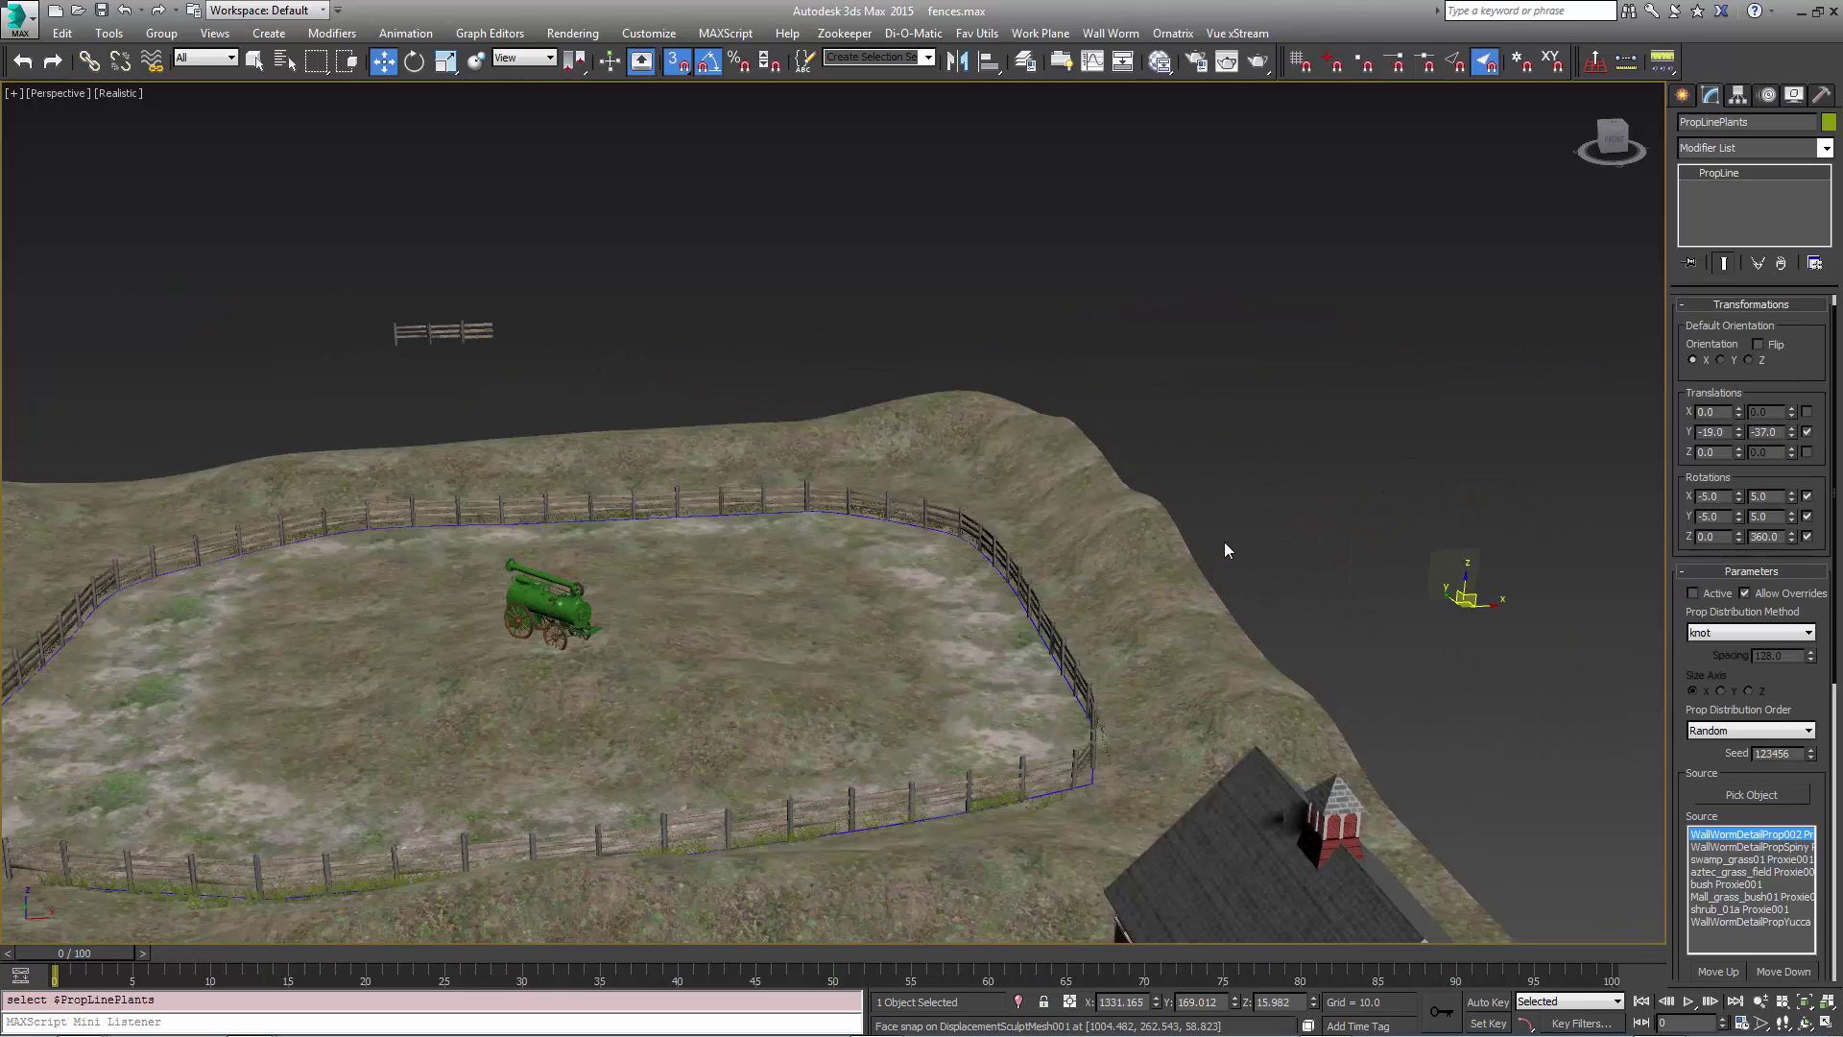
scroll(1229, 569, "up", 3)
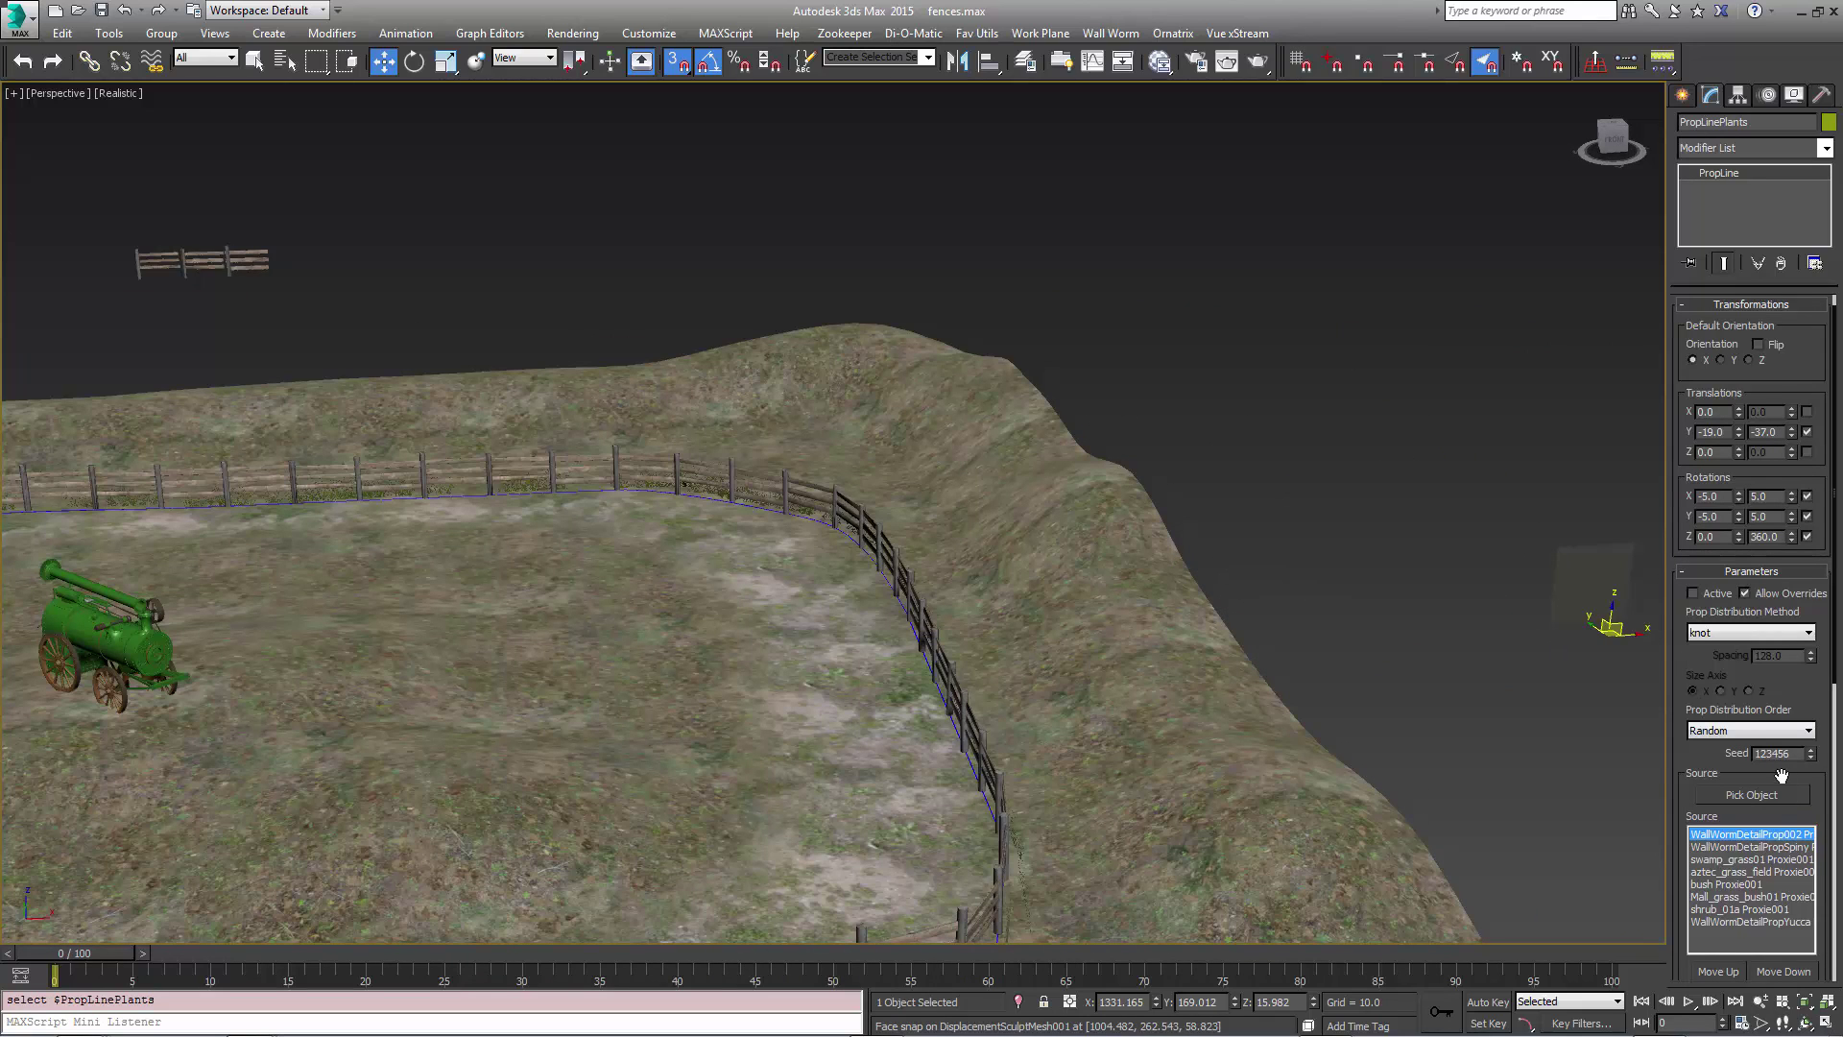
scroll(1808, 687, "down", 5)
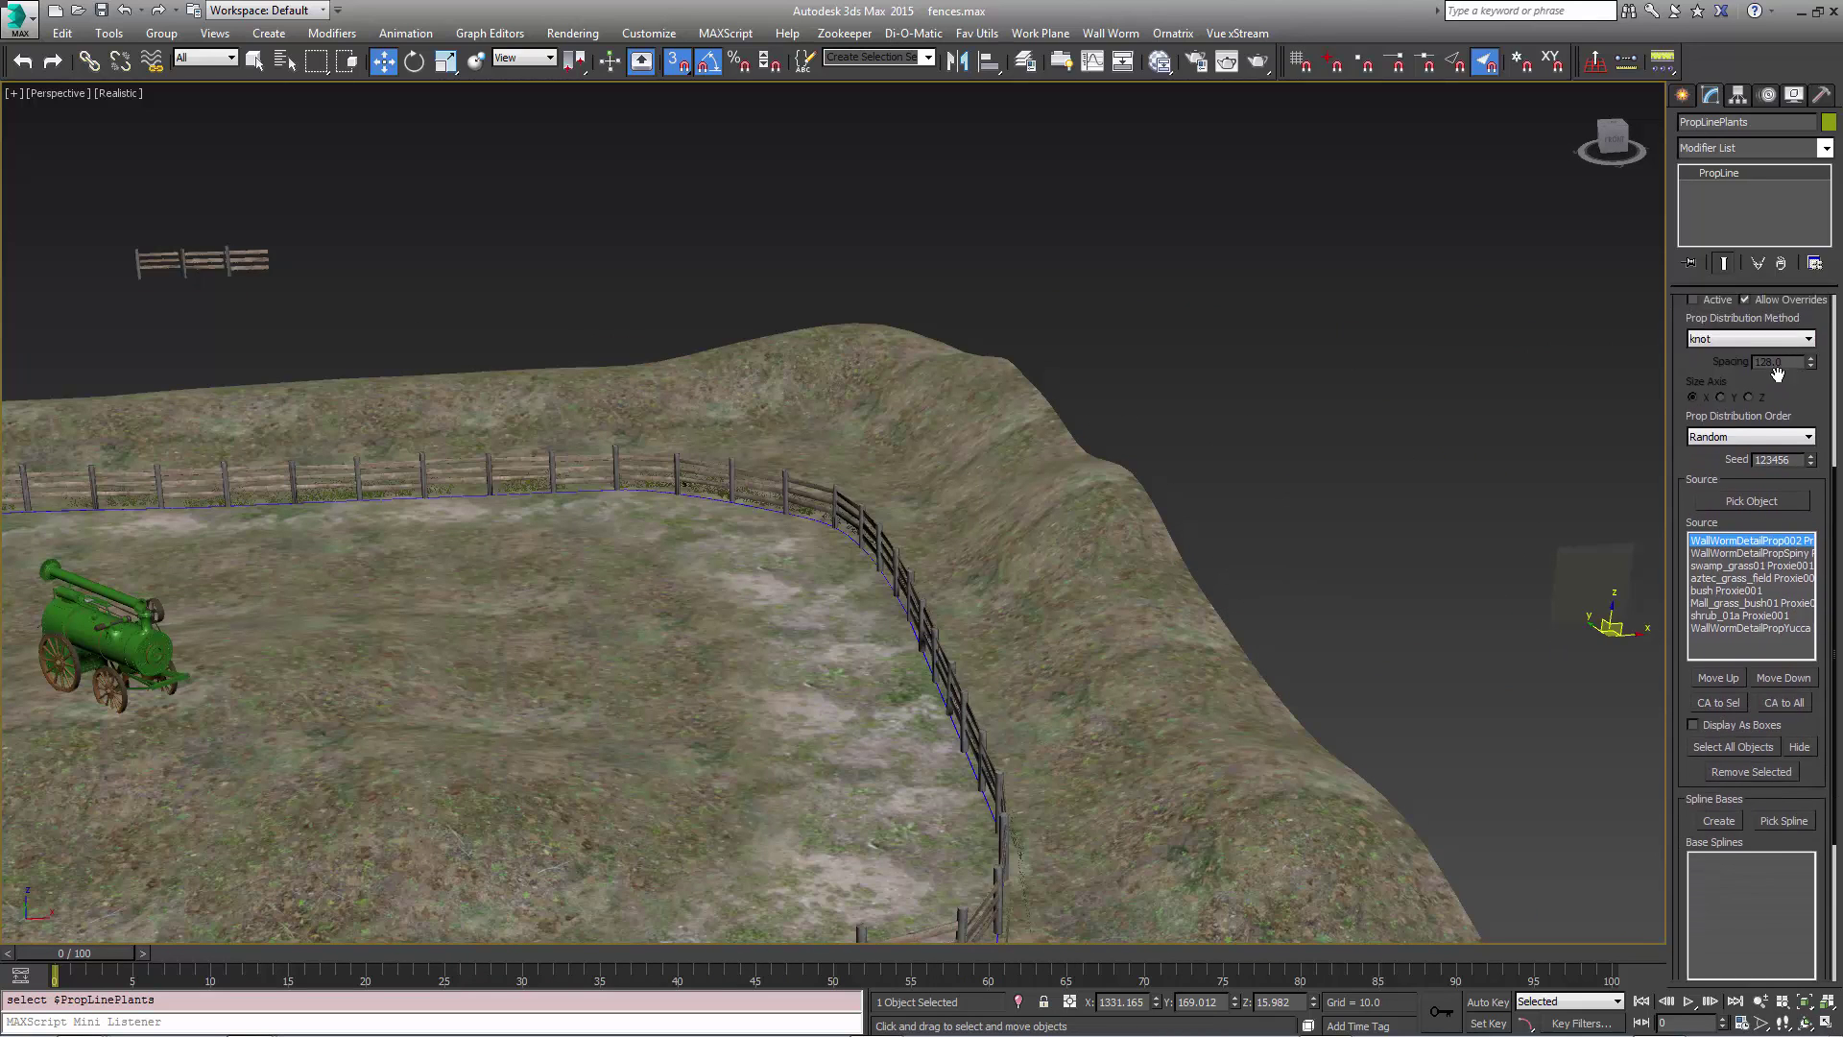
left_click(1787, 770)
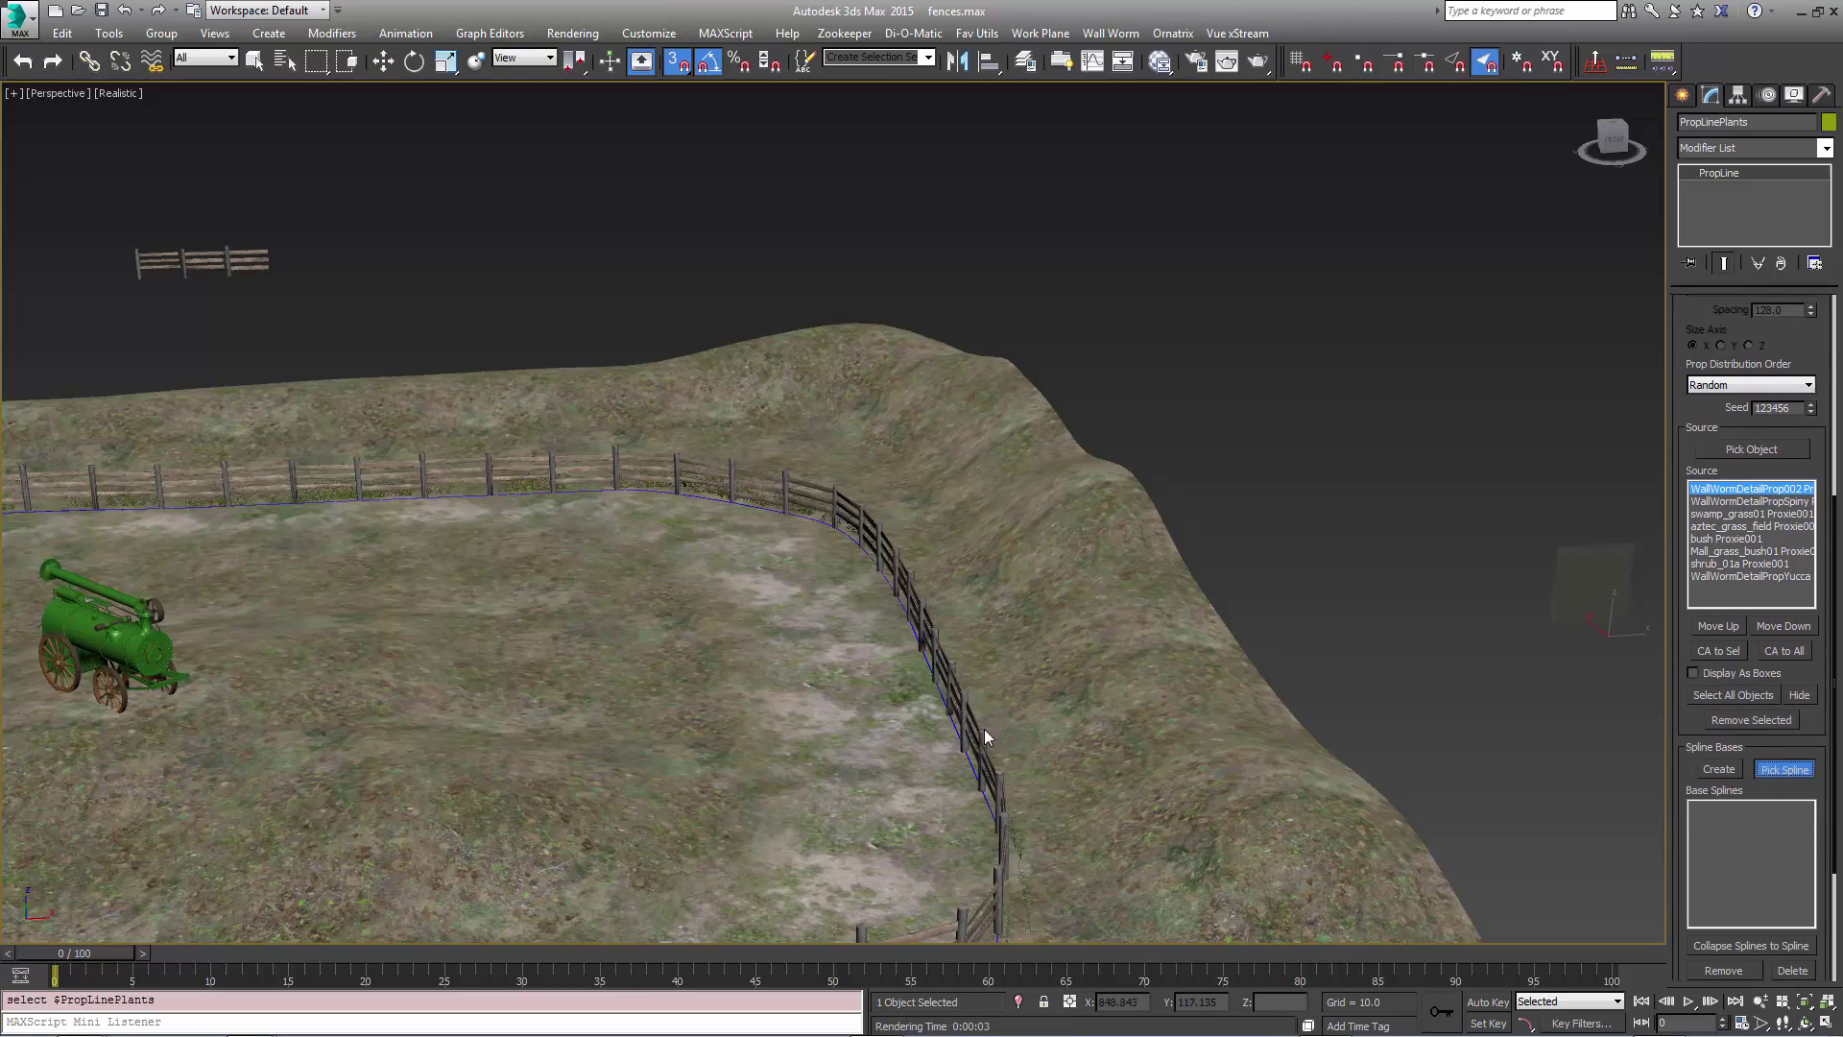
left_click(925, 664)
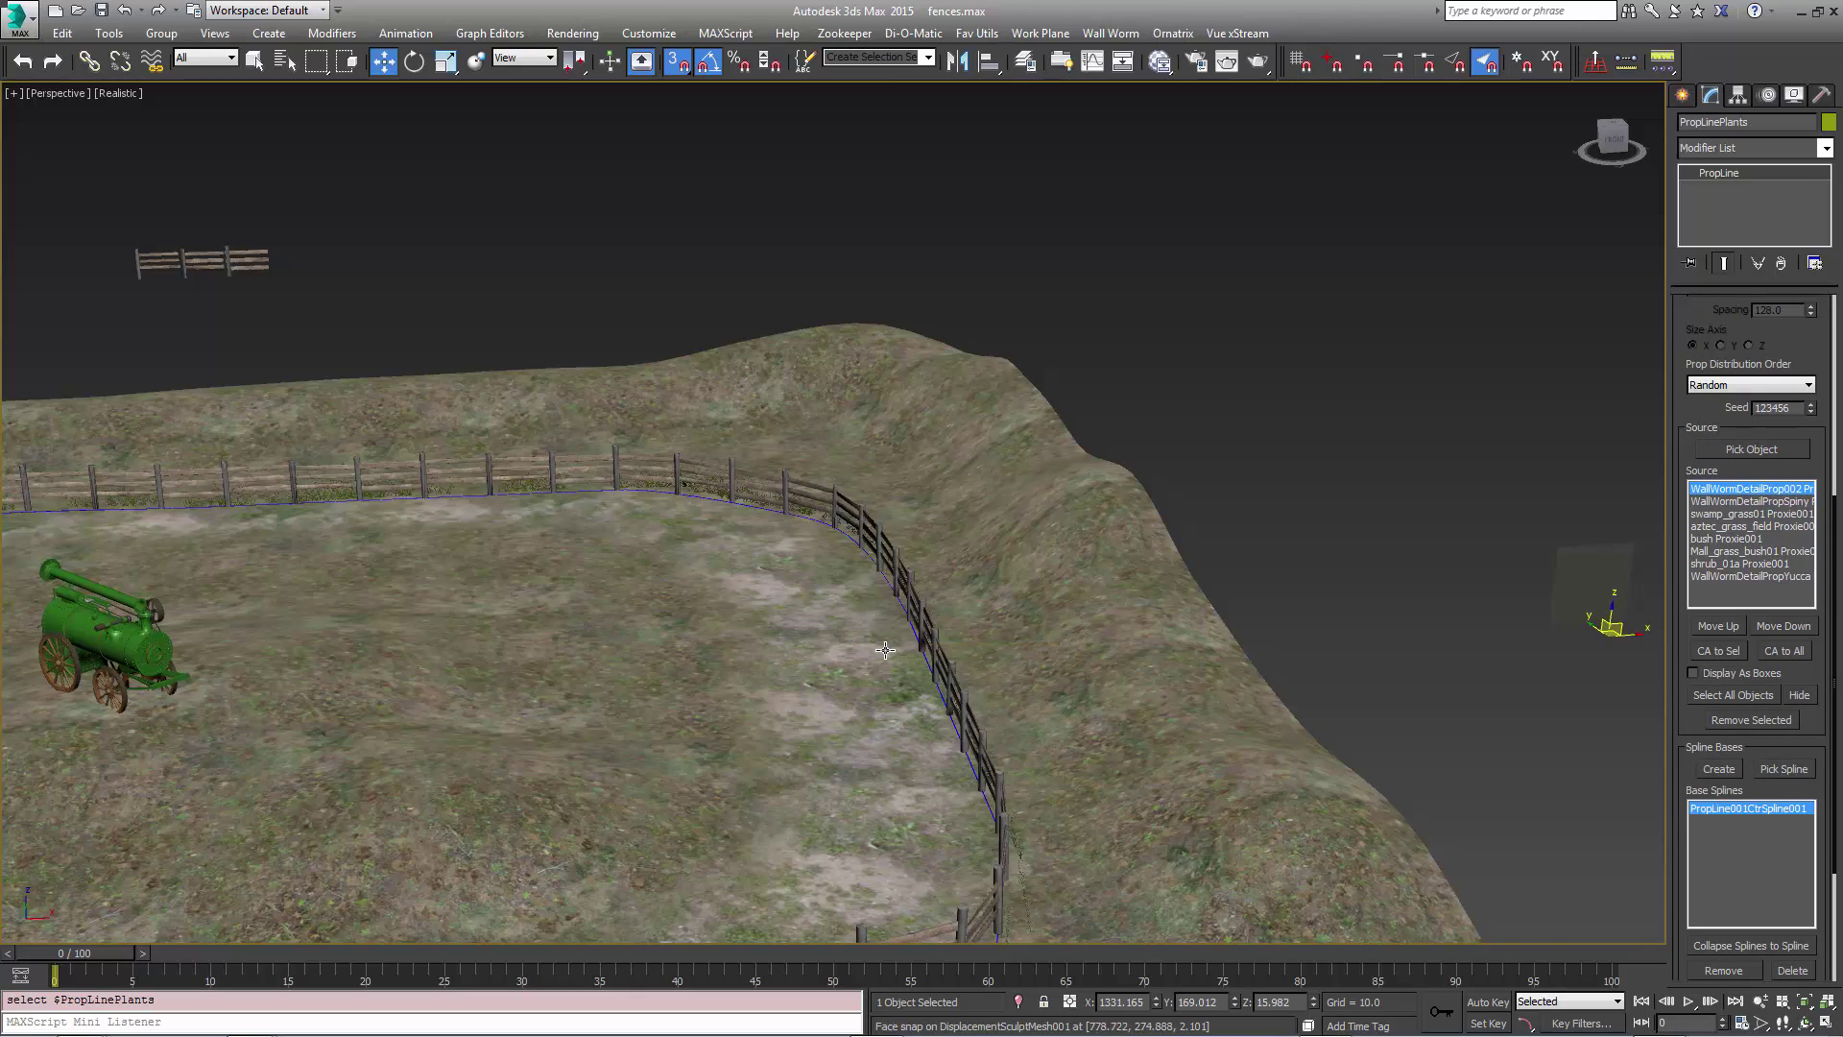
Activate the plants PropLine to scatter its bushes and shrubs along the fence
scroll(878, 651, "up", 5)
scroll(1722, 329, "up", 5)
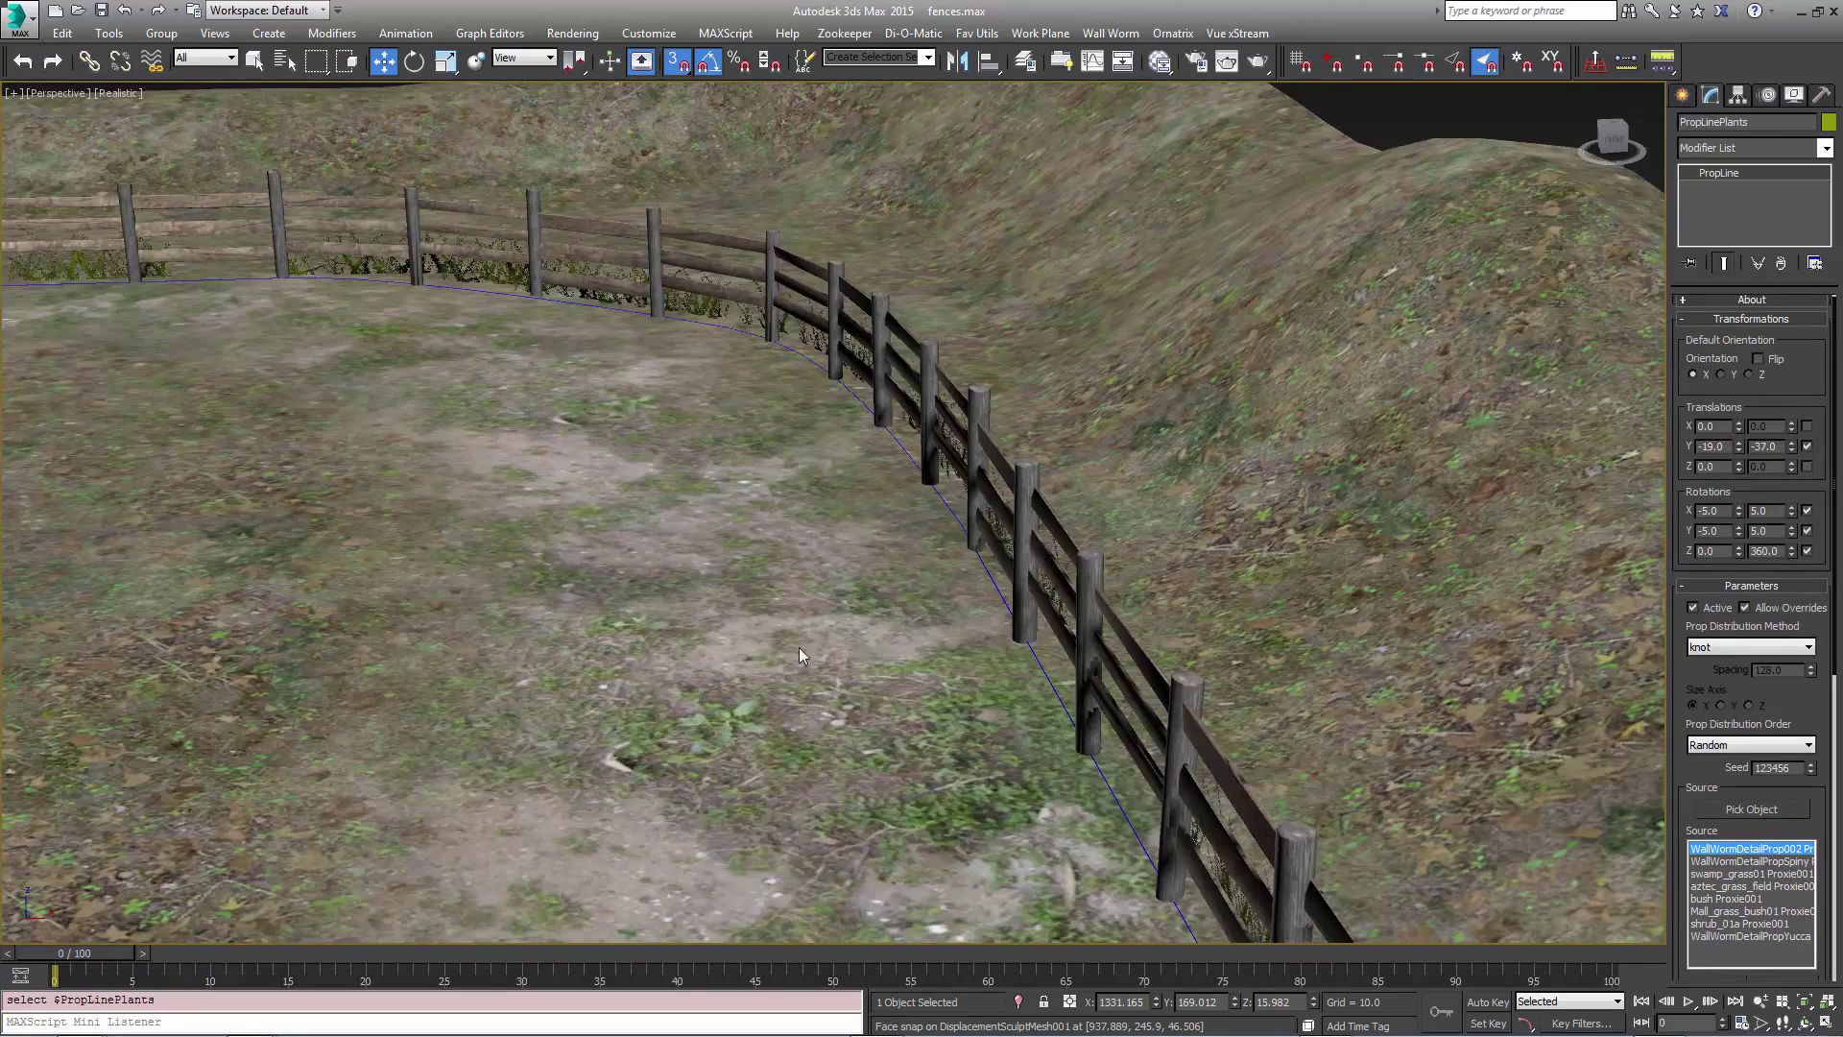
scroll(799, 647, "down", 10)
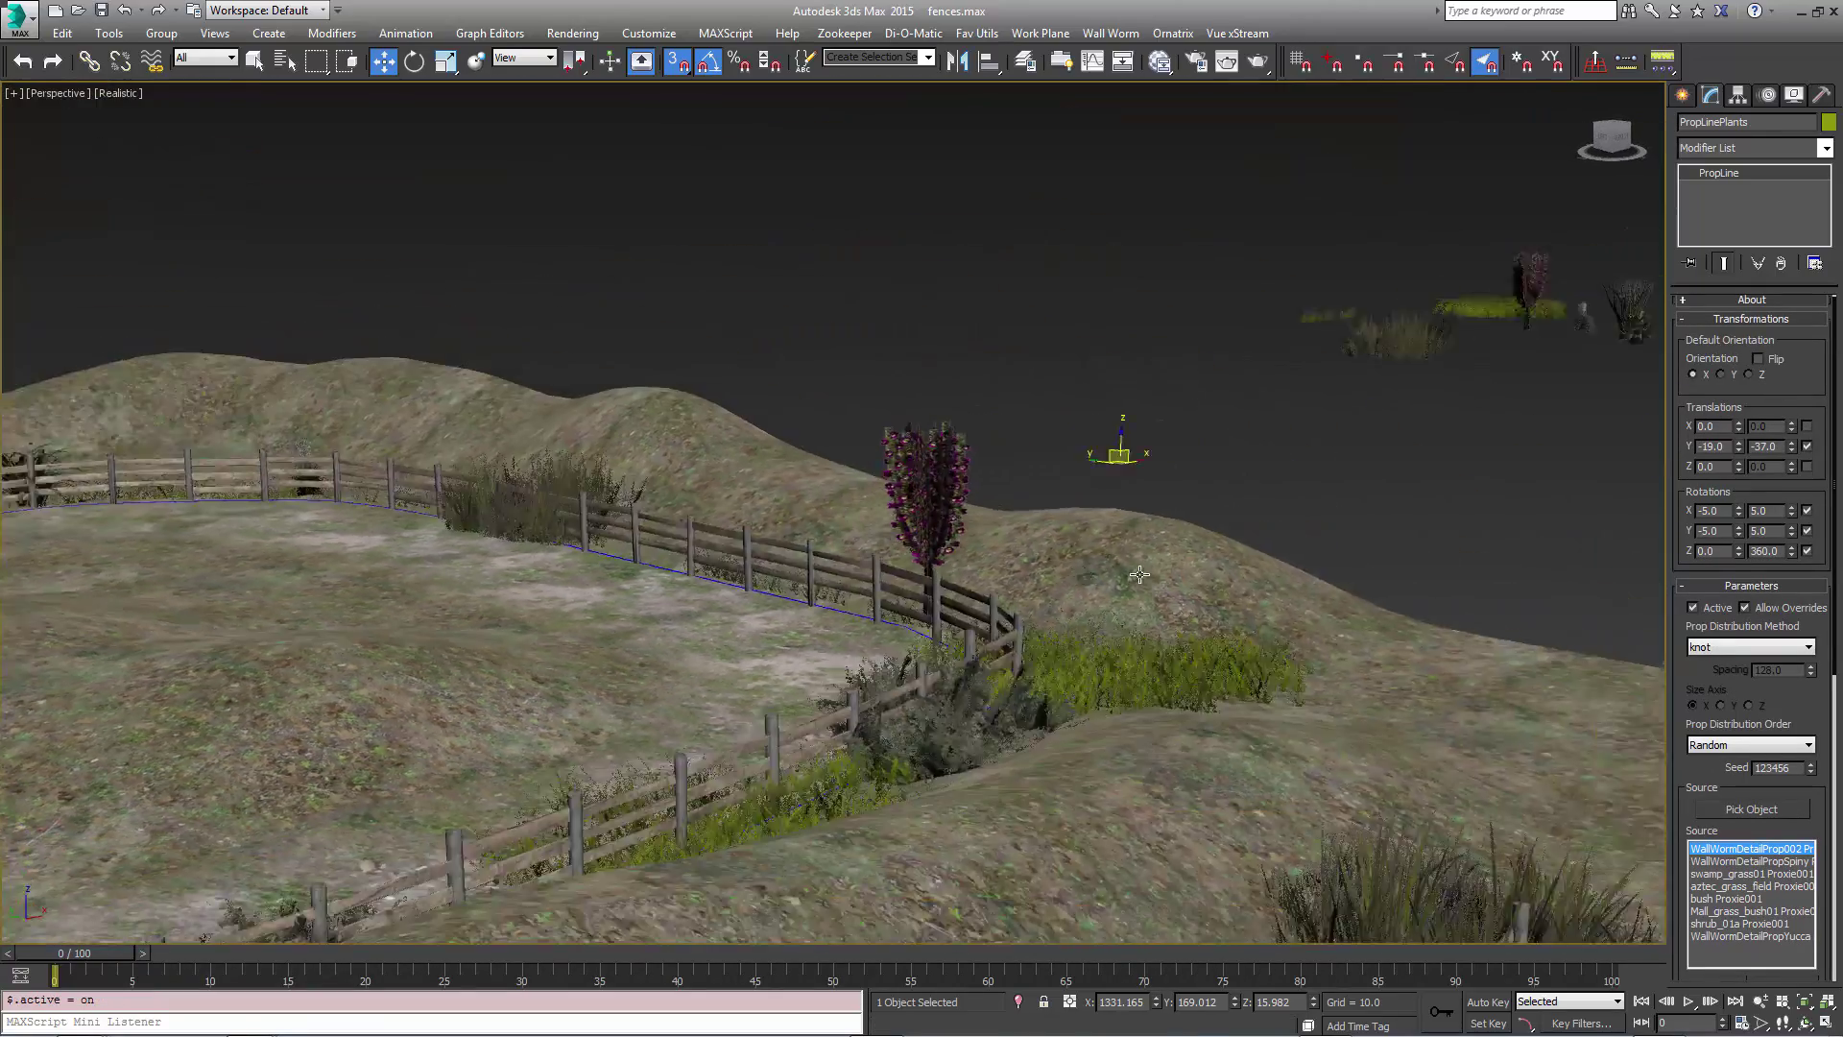
Look over the plants and grass placed around the whole fence line from several viewpoints
middle_click_drag(1139, 574, 1190, 542, "alt")
middle_click_drag(537, 845, 1114, 542)
scroll(890, 718, "down", 3)
scroll(1113, 547, "down", 3)
middle_click_drag(1243, 653, 754, 451)
middle_click_drag(998, 614, 804, 574)
middle_click_drag(651, 560, 1388, 619)
scroll(1037, 575, "down", 2)
middle_click_drag(876, 601, 1066, 576)
middle_click_drag(586, 583, 757, 554)
Walk through the farm scene in Walk Through mode to inspect the fence, grass and plants at close range
key("Up")
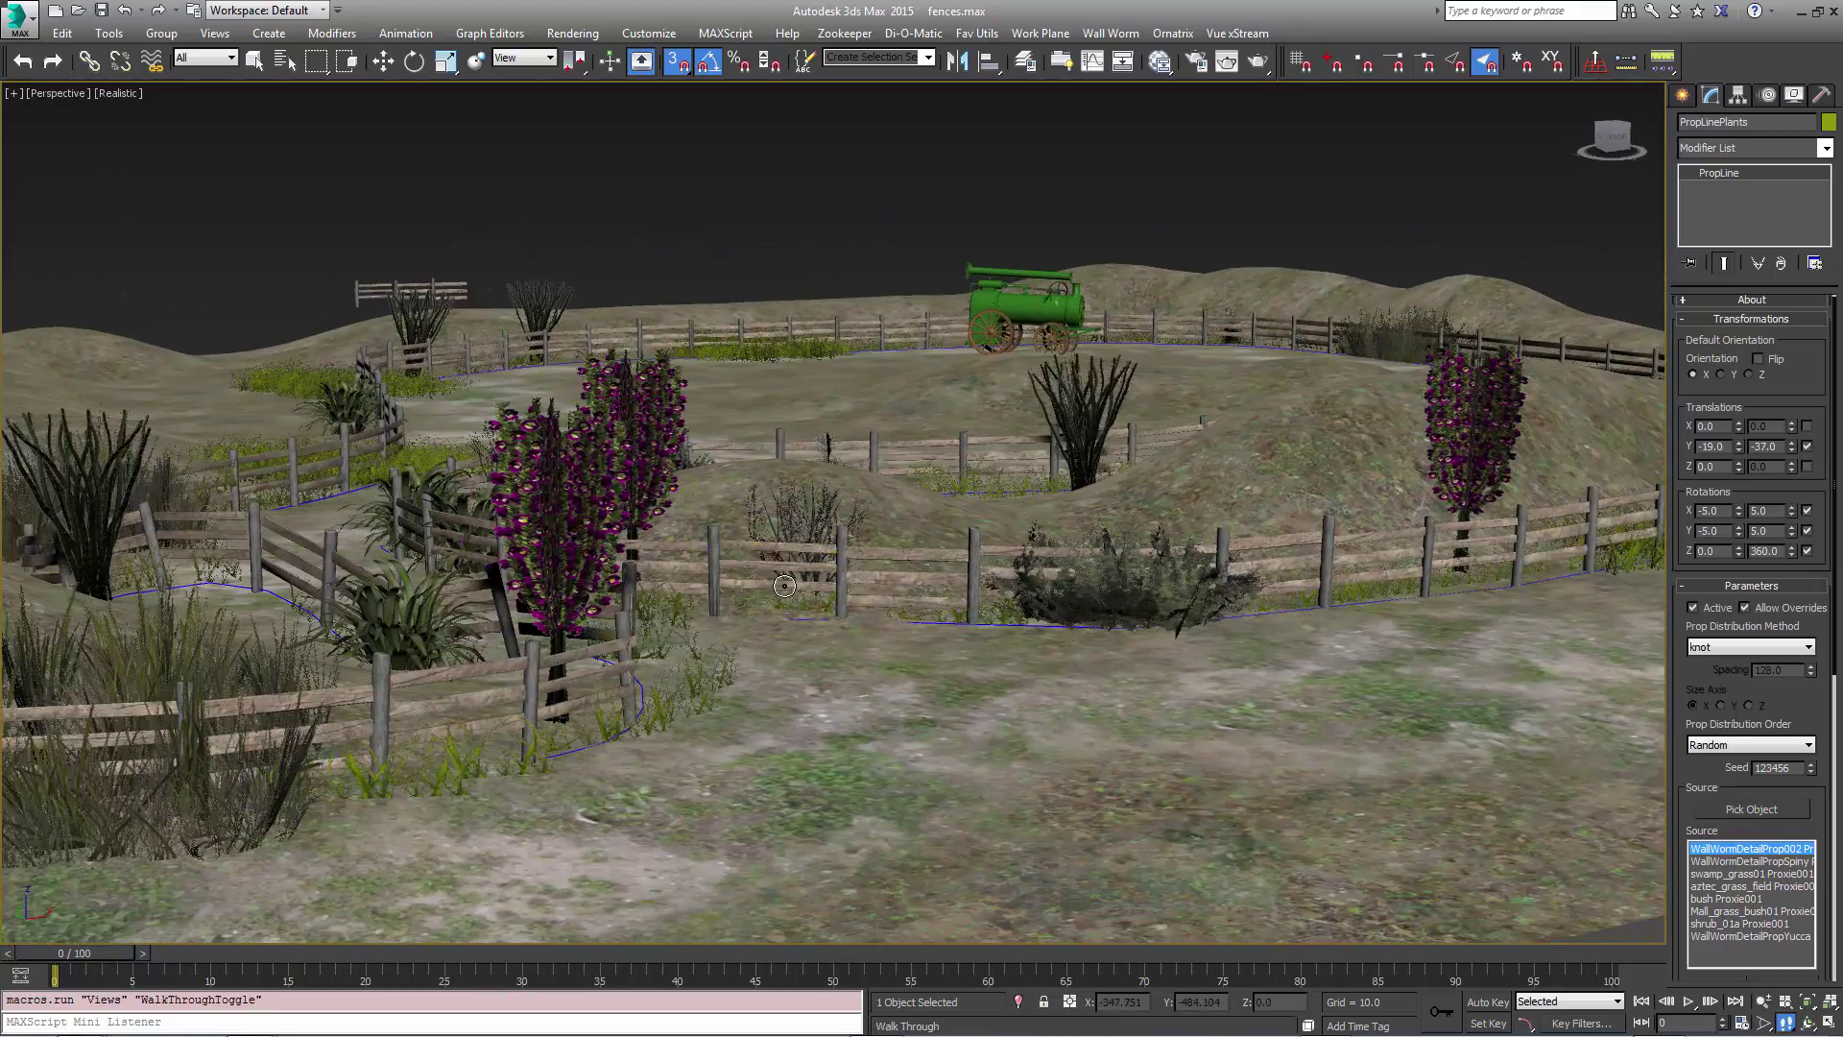
left_click_drag(761, 580, 796, 589)
key("Up")
left_click_drag(789, 589, 372, 610)
key("Right")
key("Up")
key("Left")
key("Up")
key("Right")
key("Down")
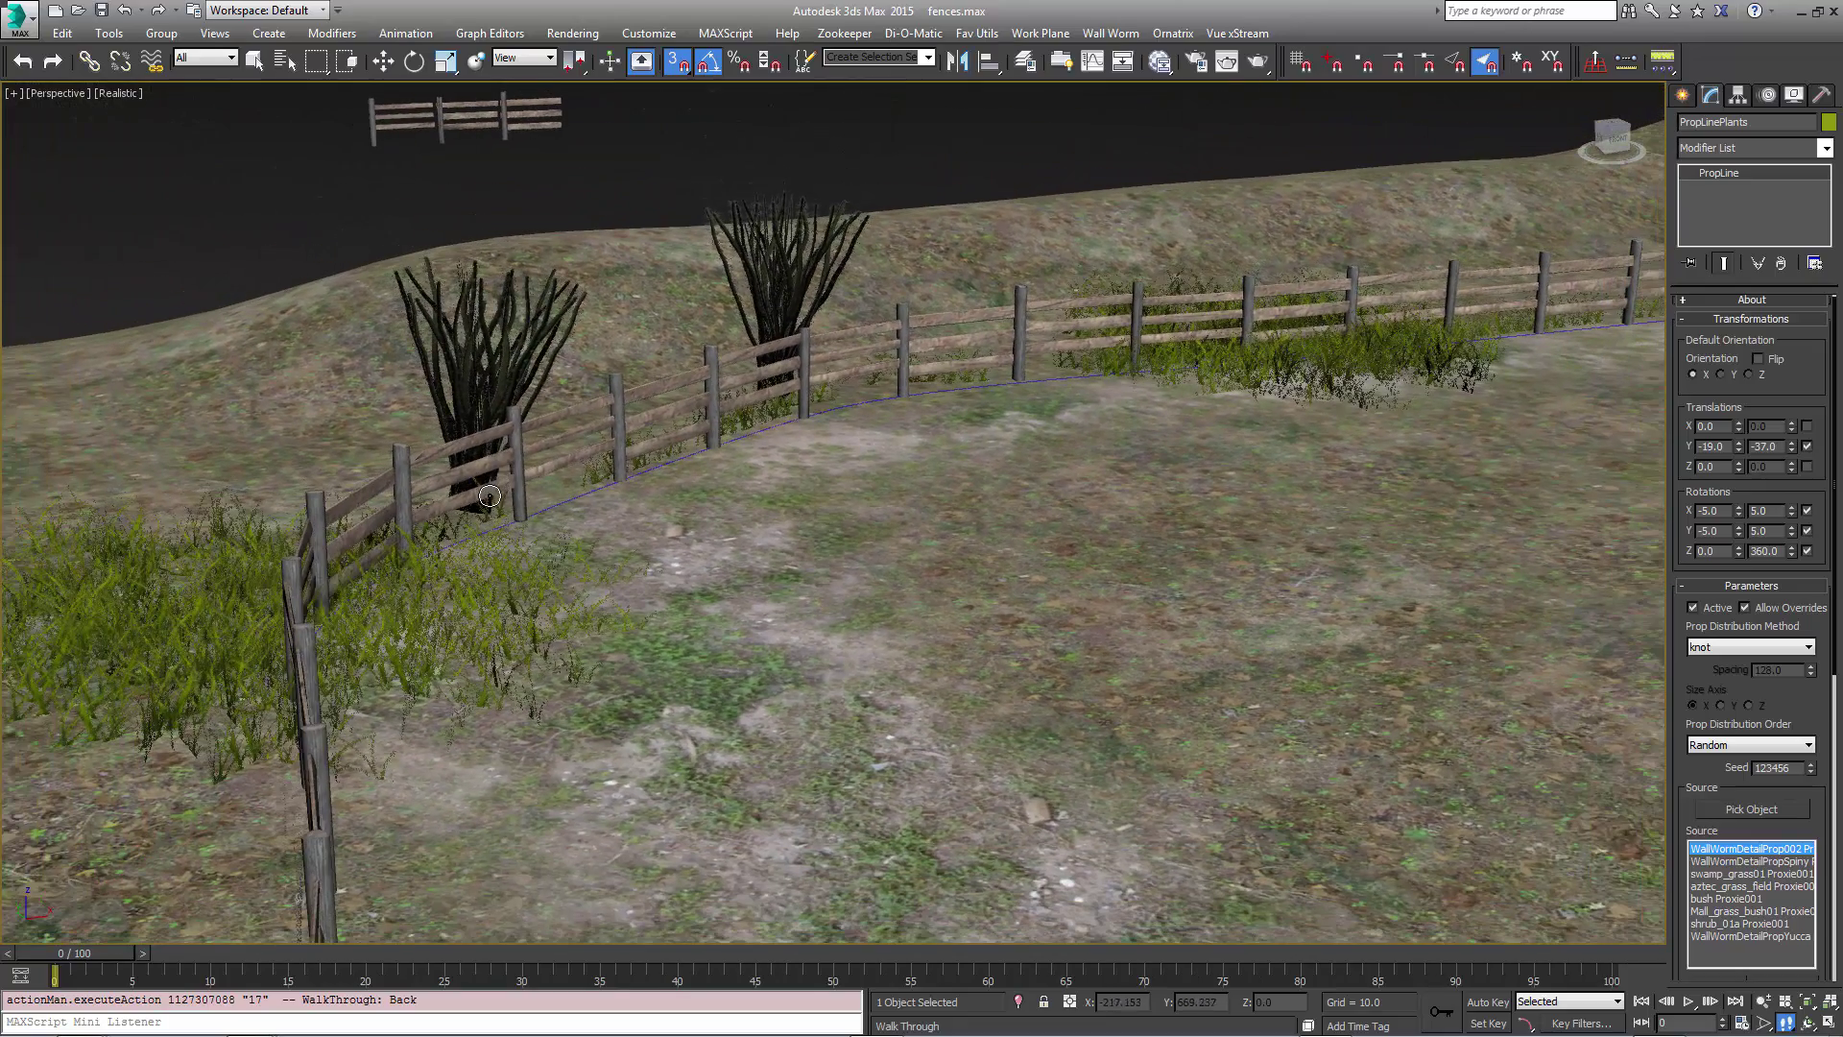
Select the fence's PropLine and use its Instantiate utility on the fence pieces
right_click(444, 573)
left_click(490, 423)
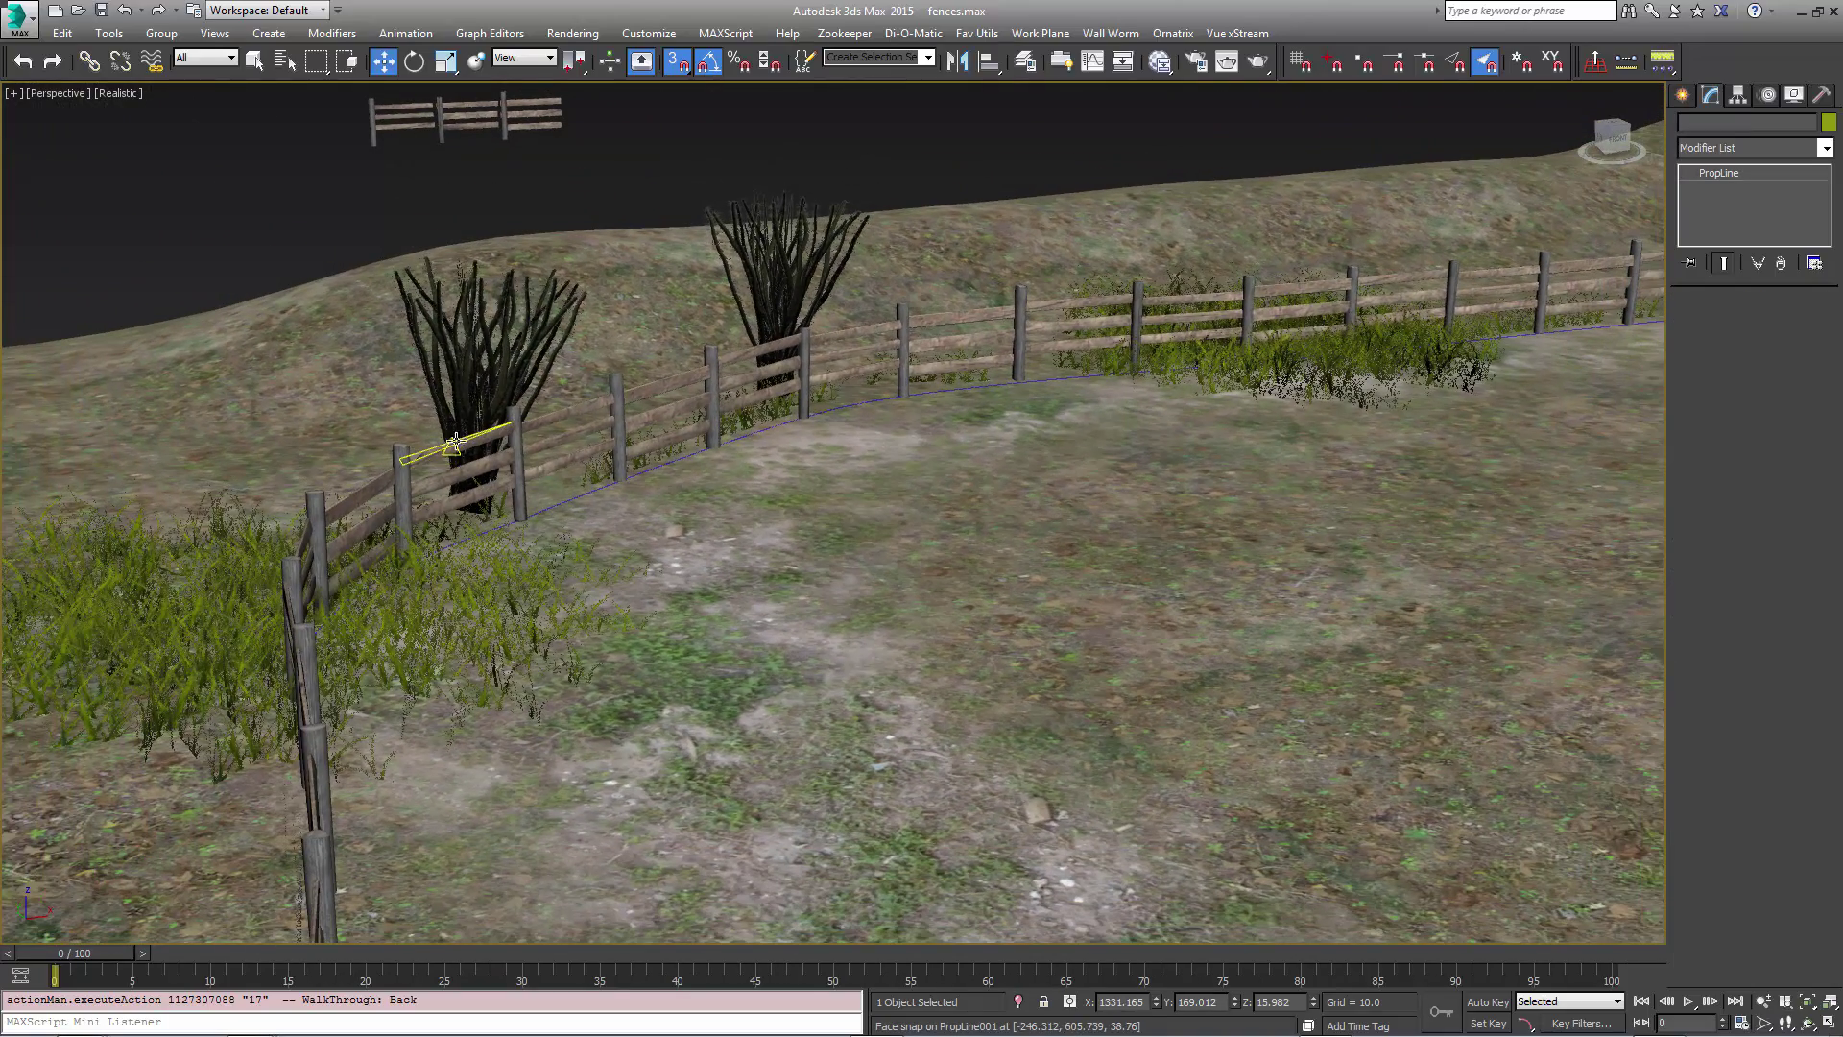
left_click(441, 459)
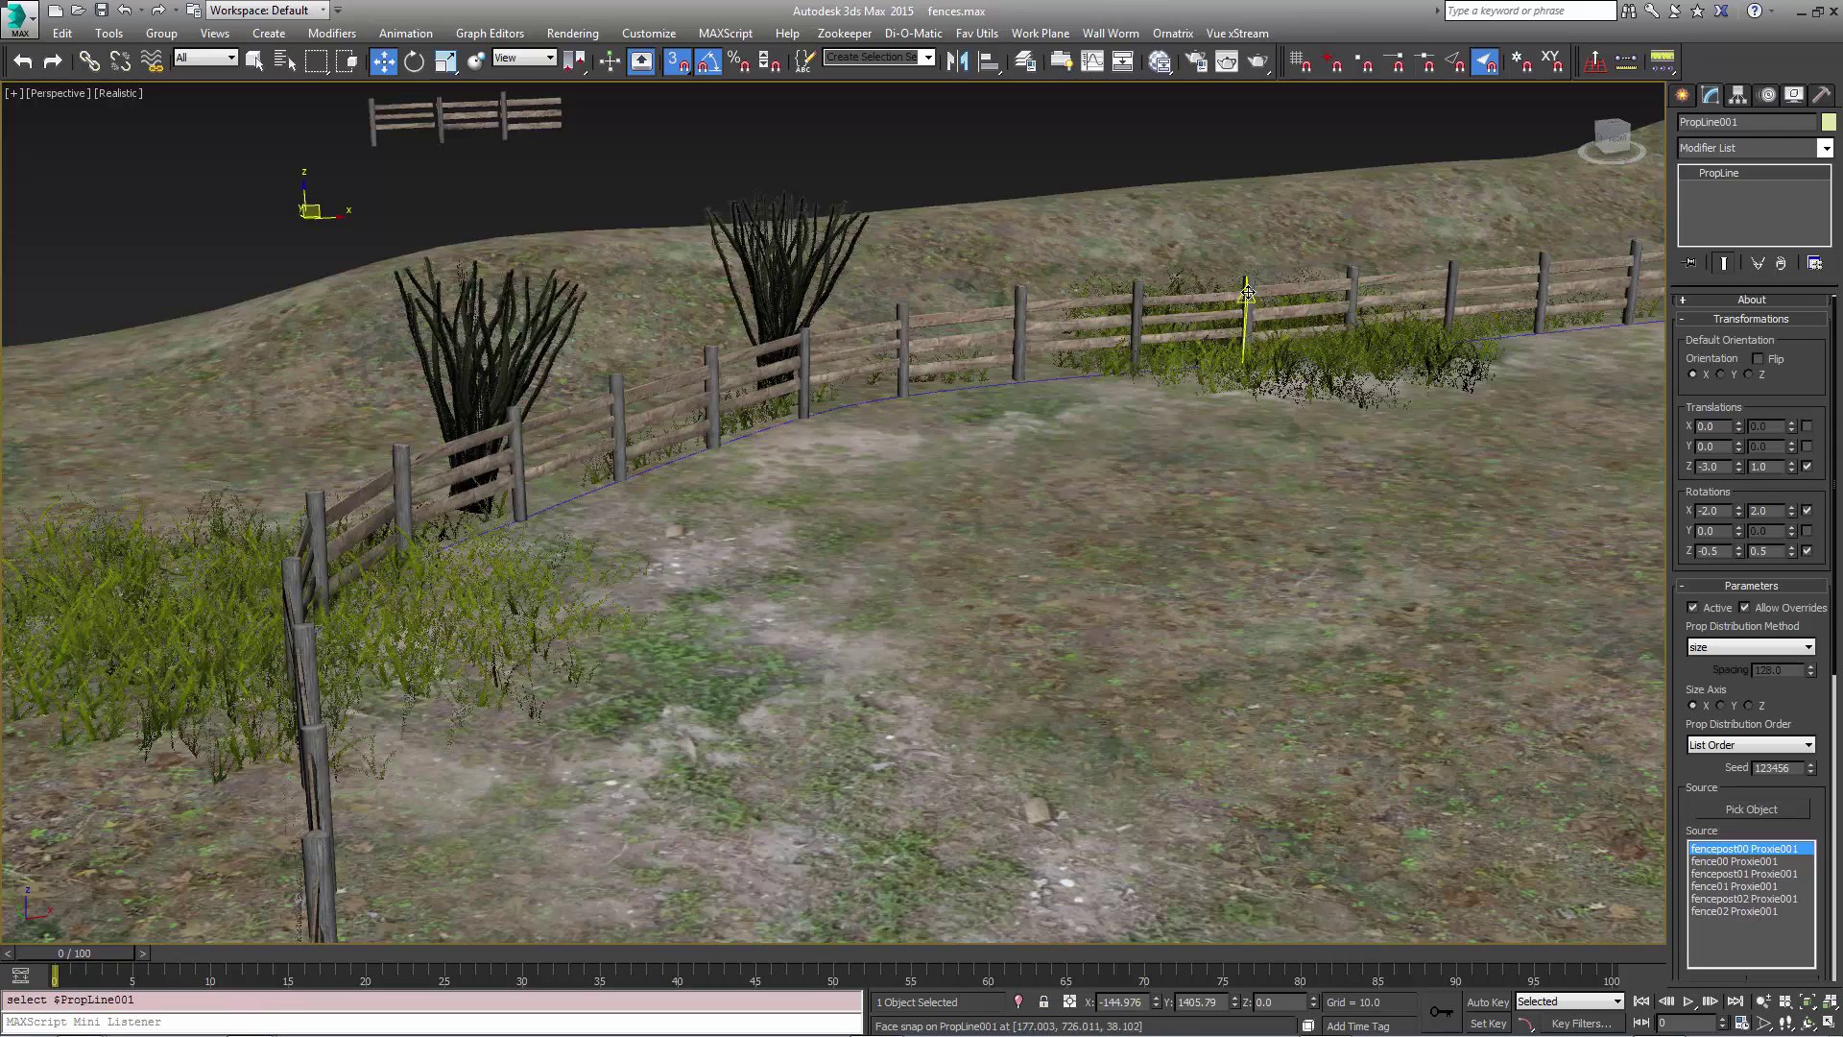
scroll(1161, 417, "down", 2)
scroll(1162, 418, "down", 3)
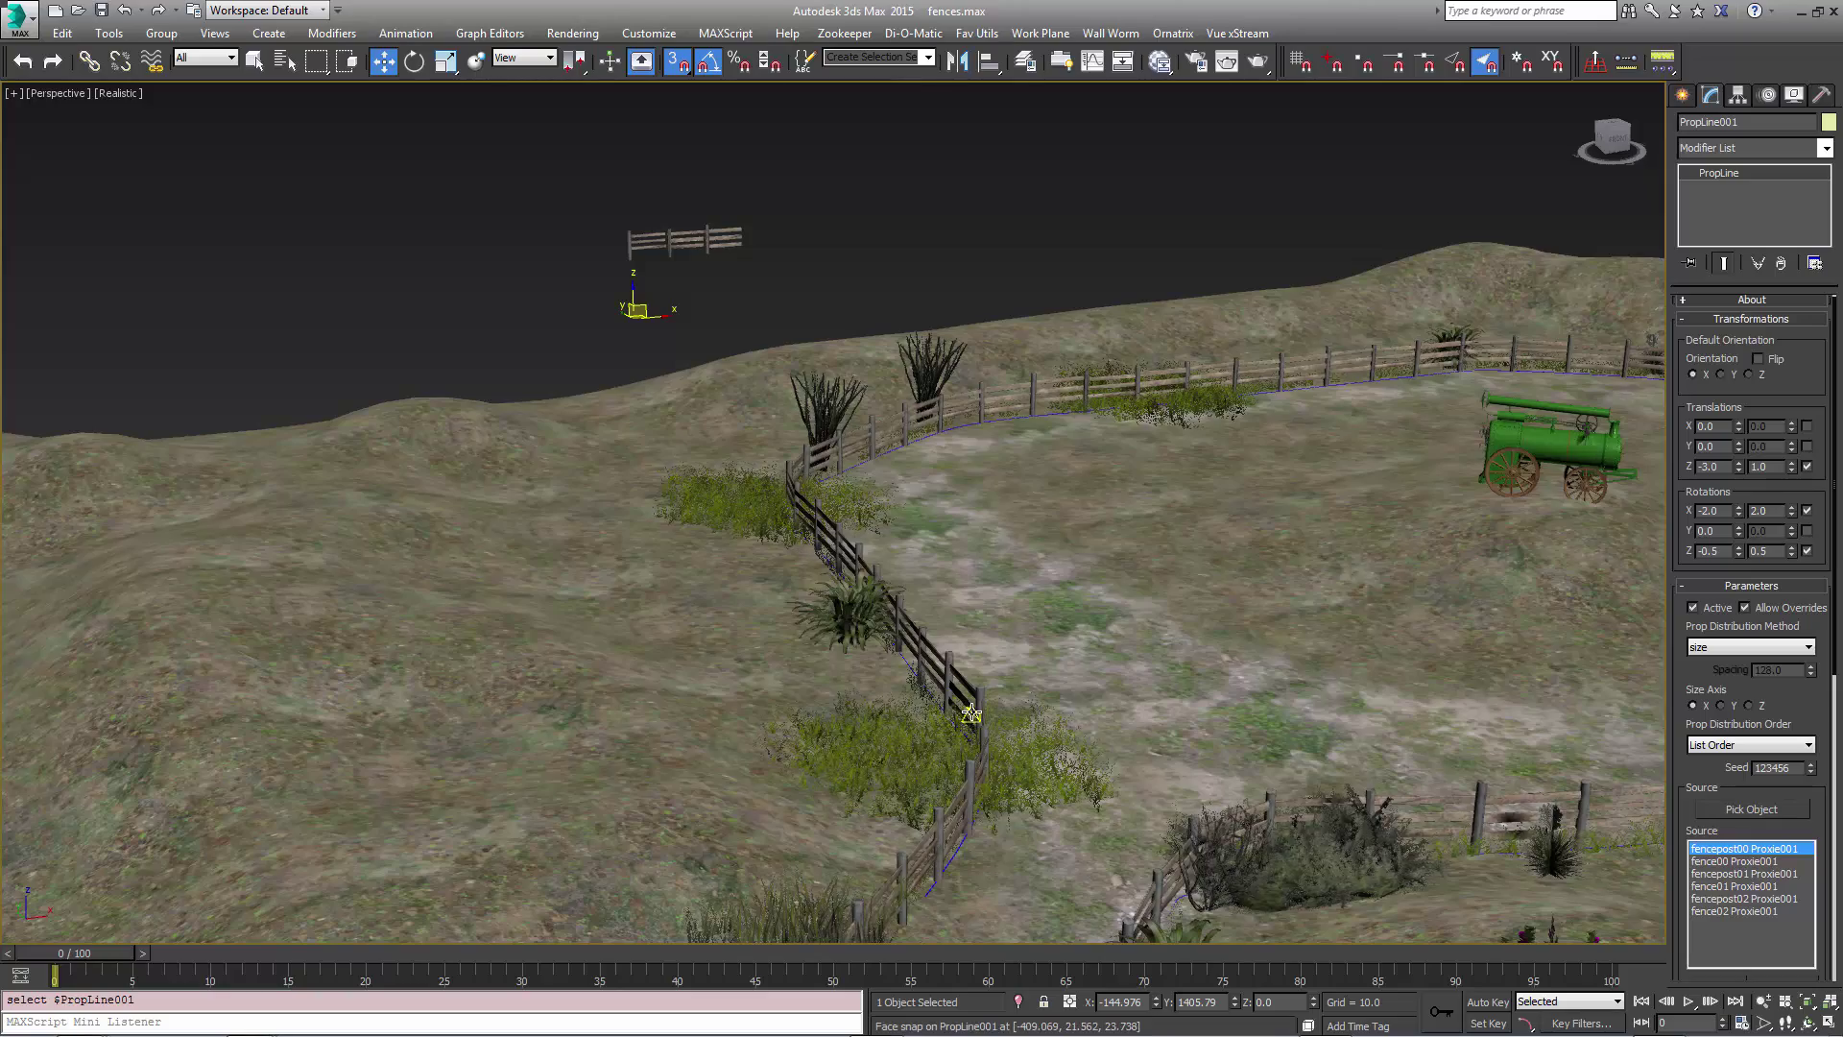
middle_click_drag(1248, 710, 869, 533)
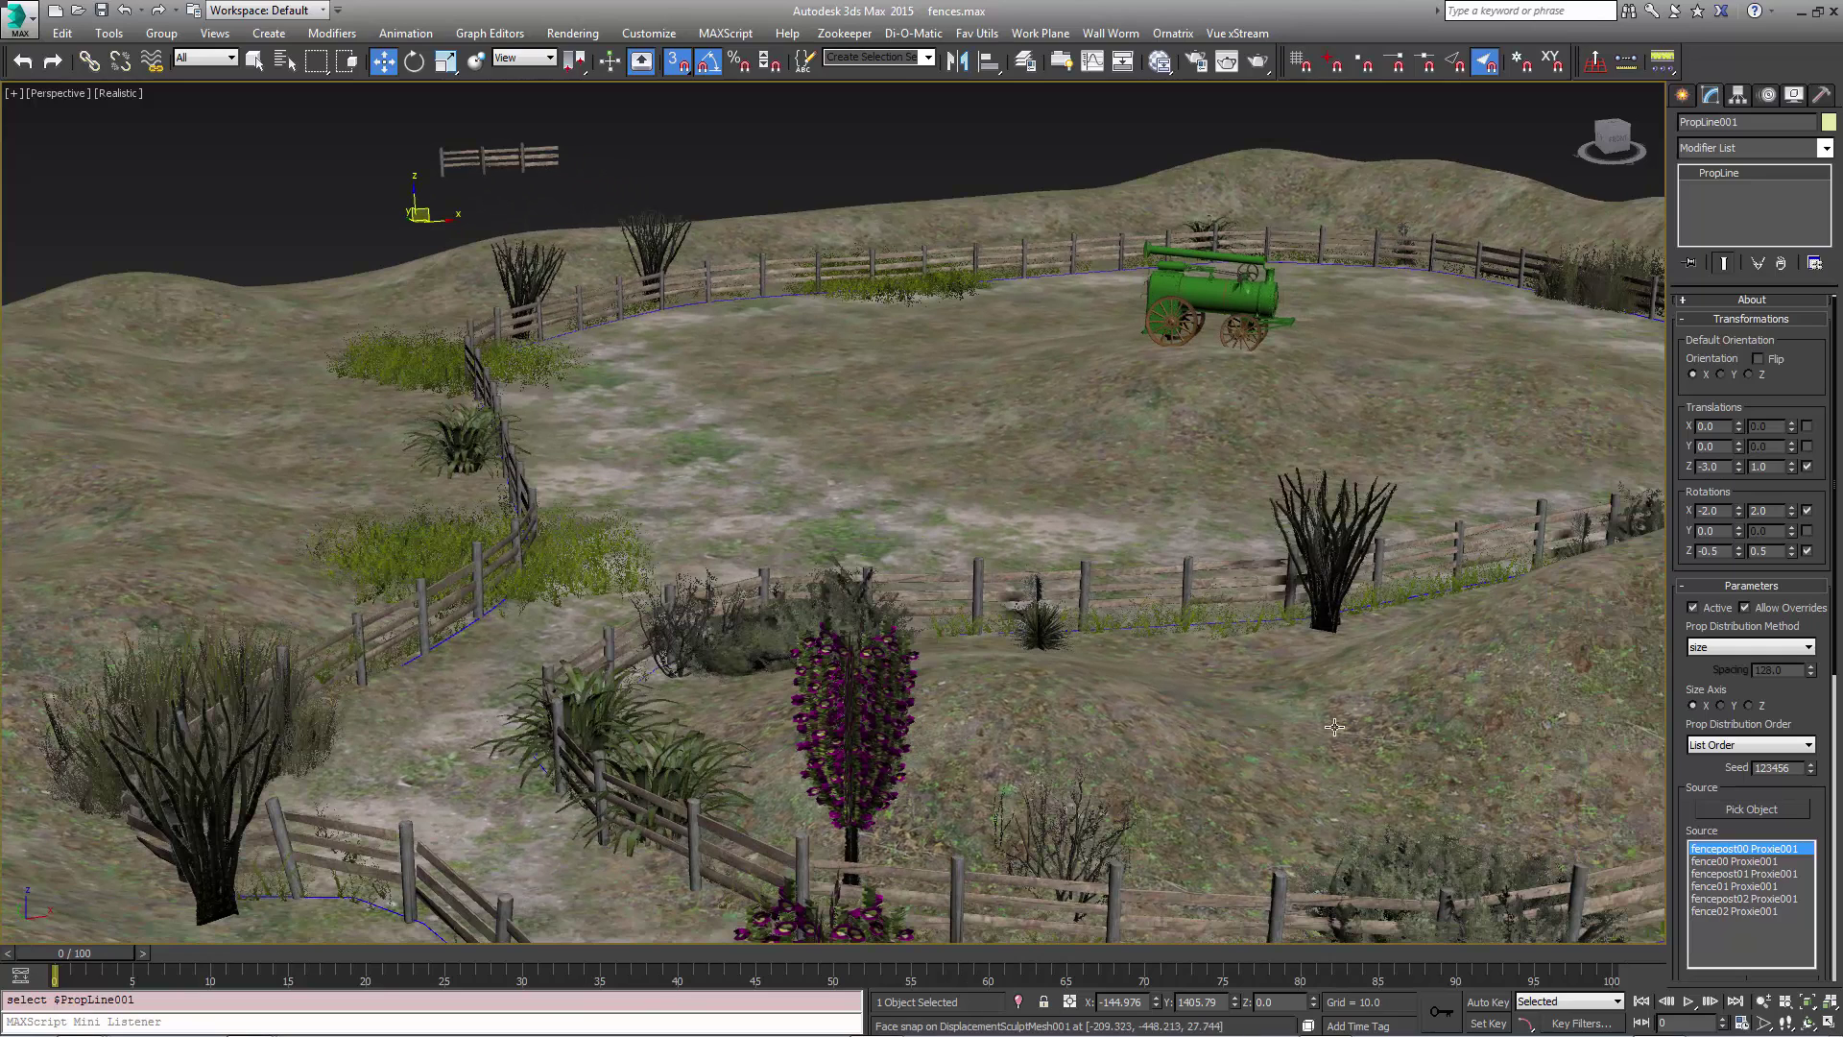
left_click_drag(1688, 807, 1694, 193)
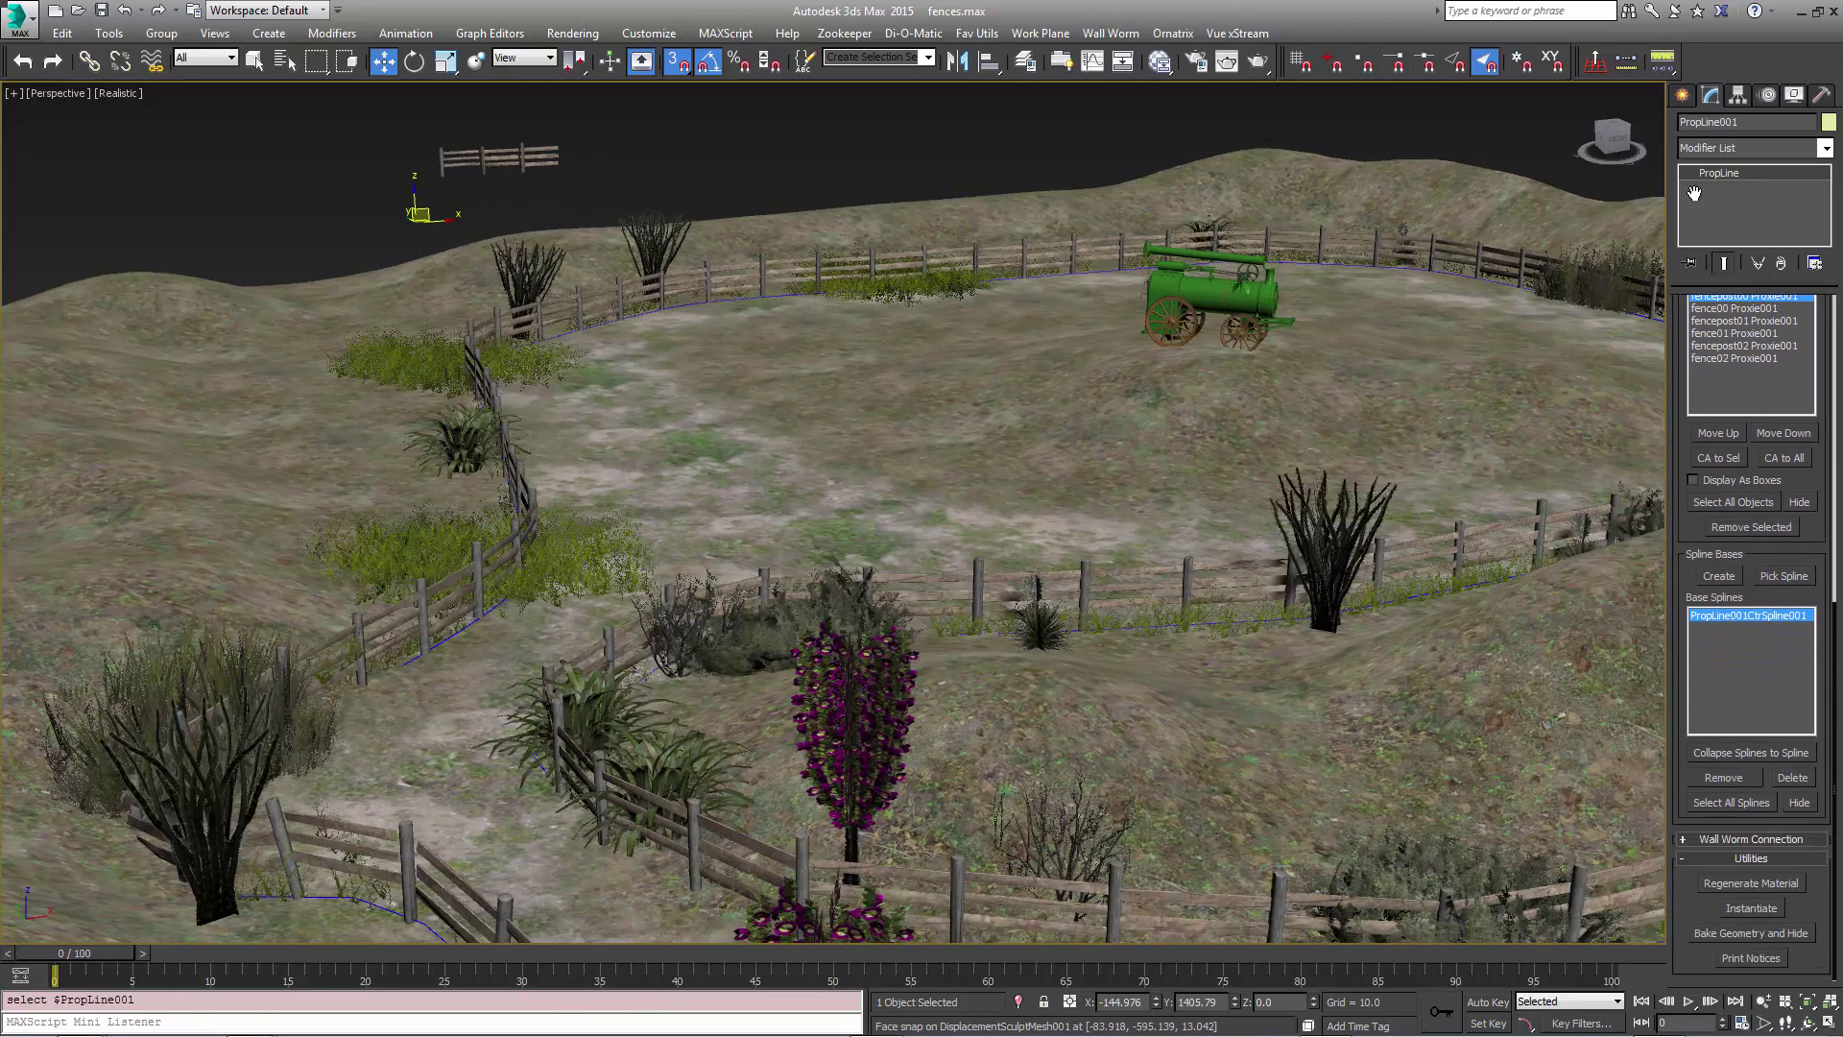
left_click(1751, 908)
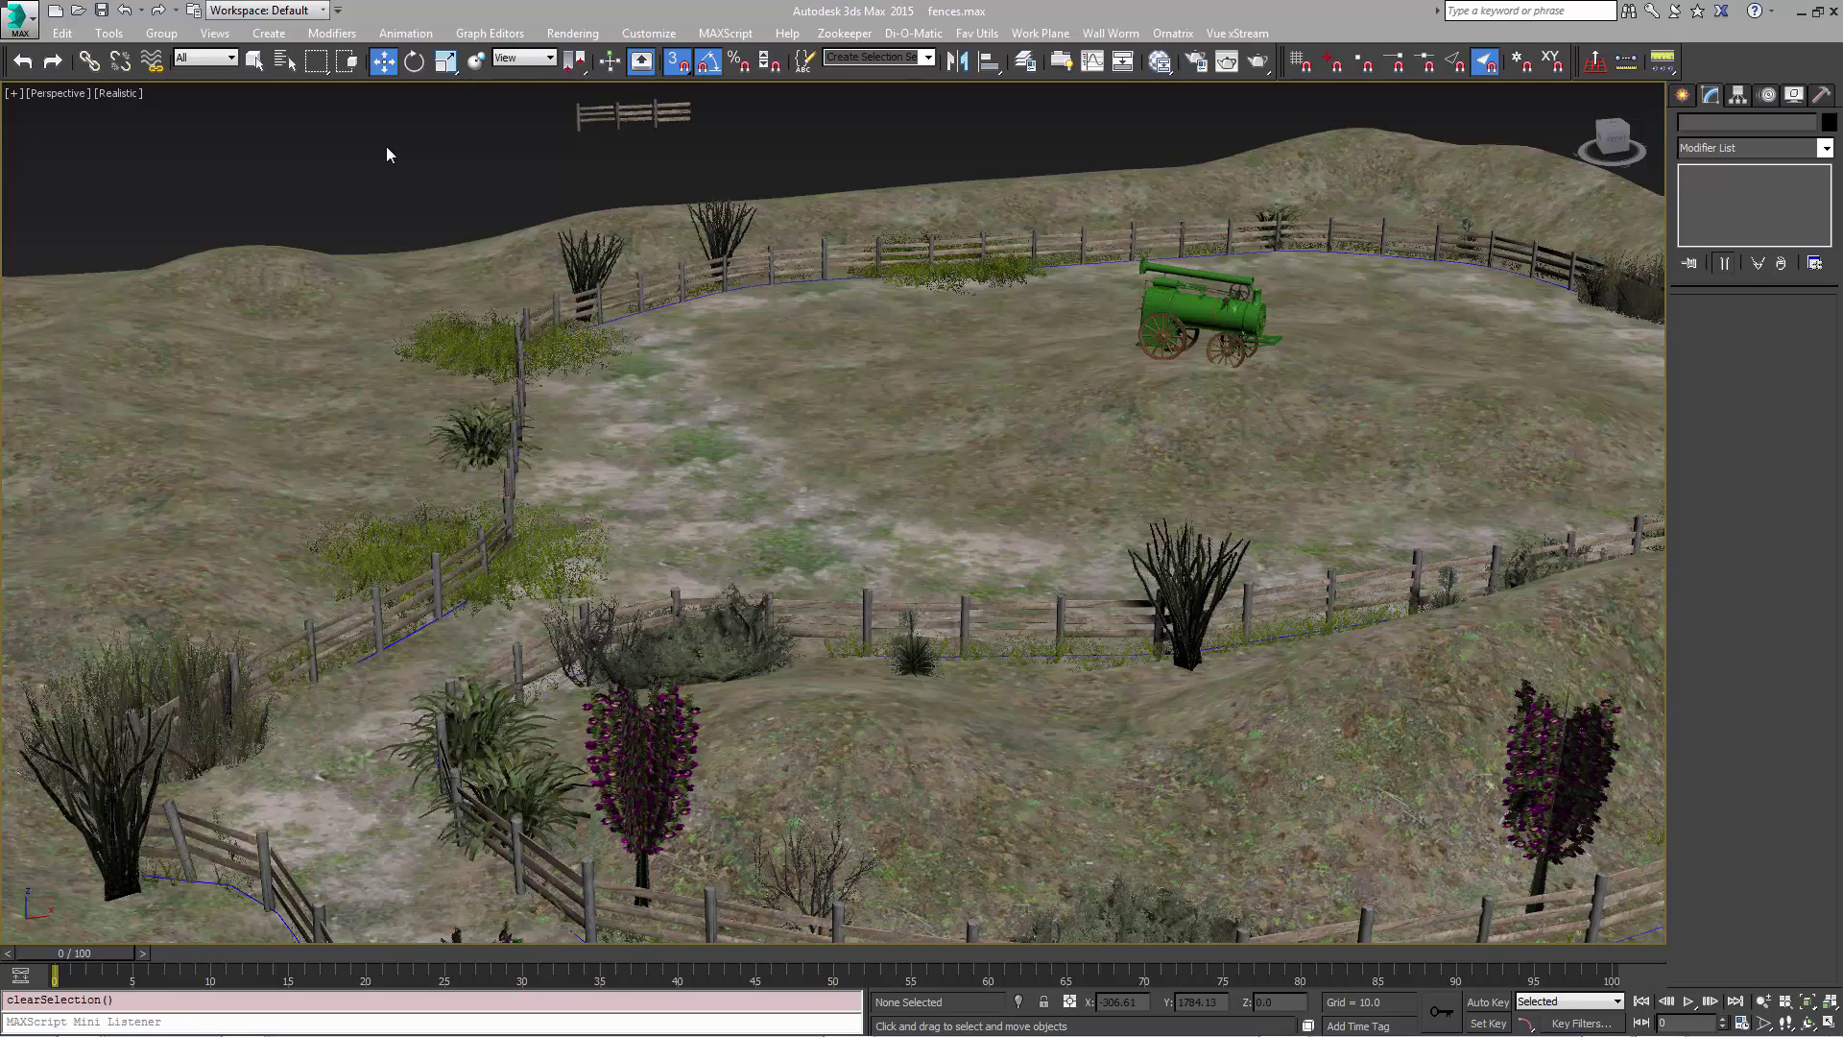
Look over the finished farm scene from several angles, down to a ground-level view of the fence, plants, barn and tractor
middle_click_drag(738, 428, 864, 434, "alt")
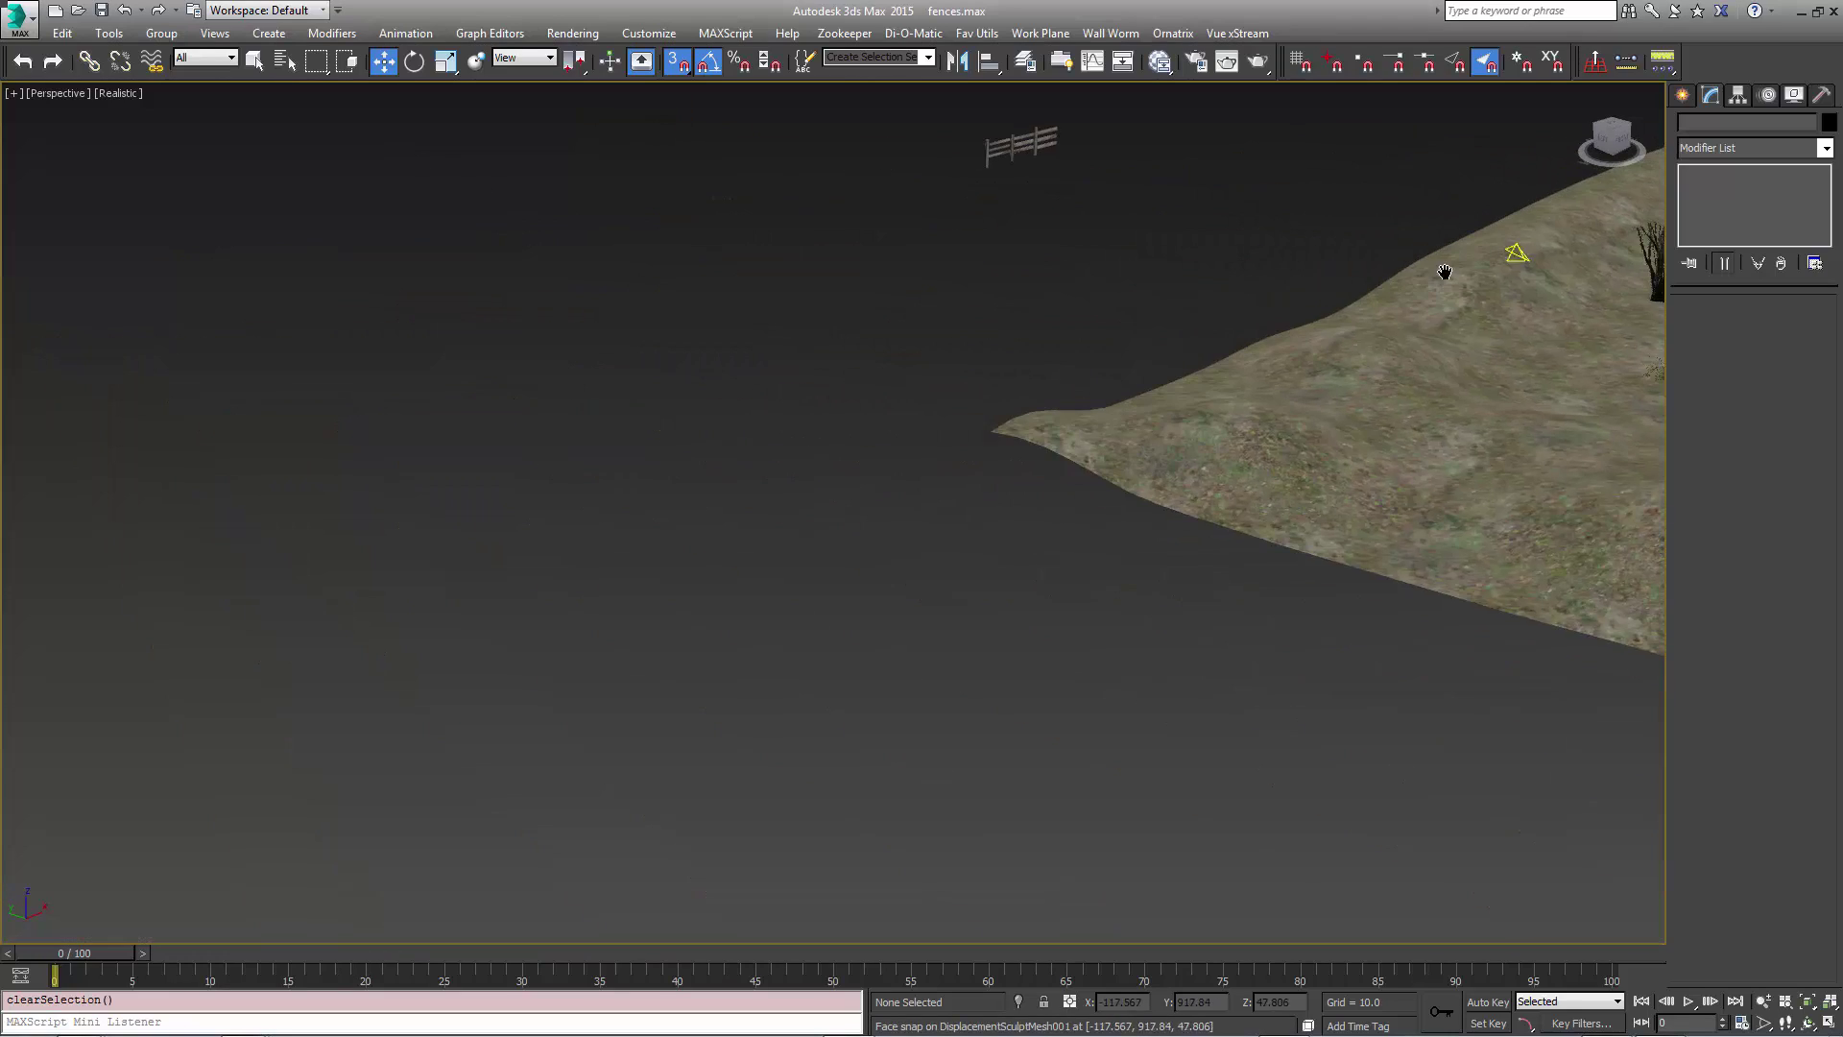
middle_click_drag(1449, 269, 888, 398)
key("Up")
key("Left")
left_click_drag(1017, 411, 1142, 470)
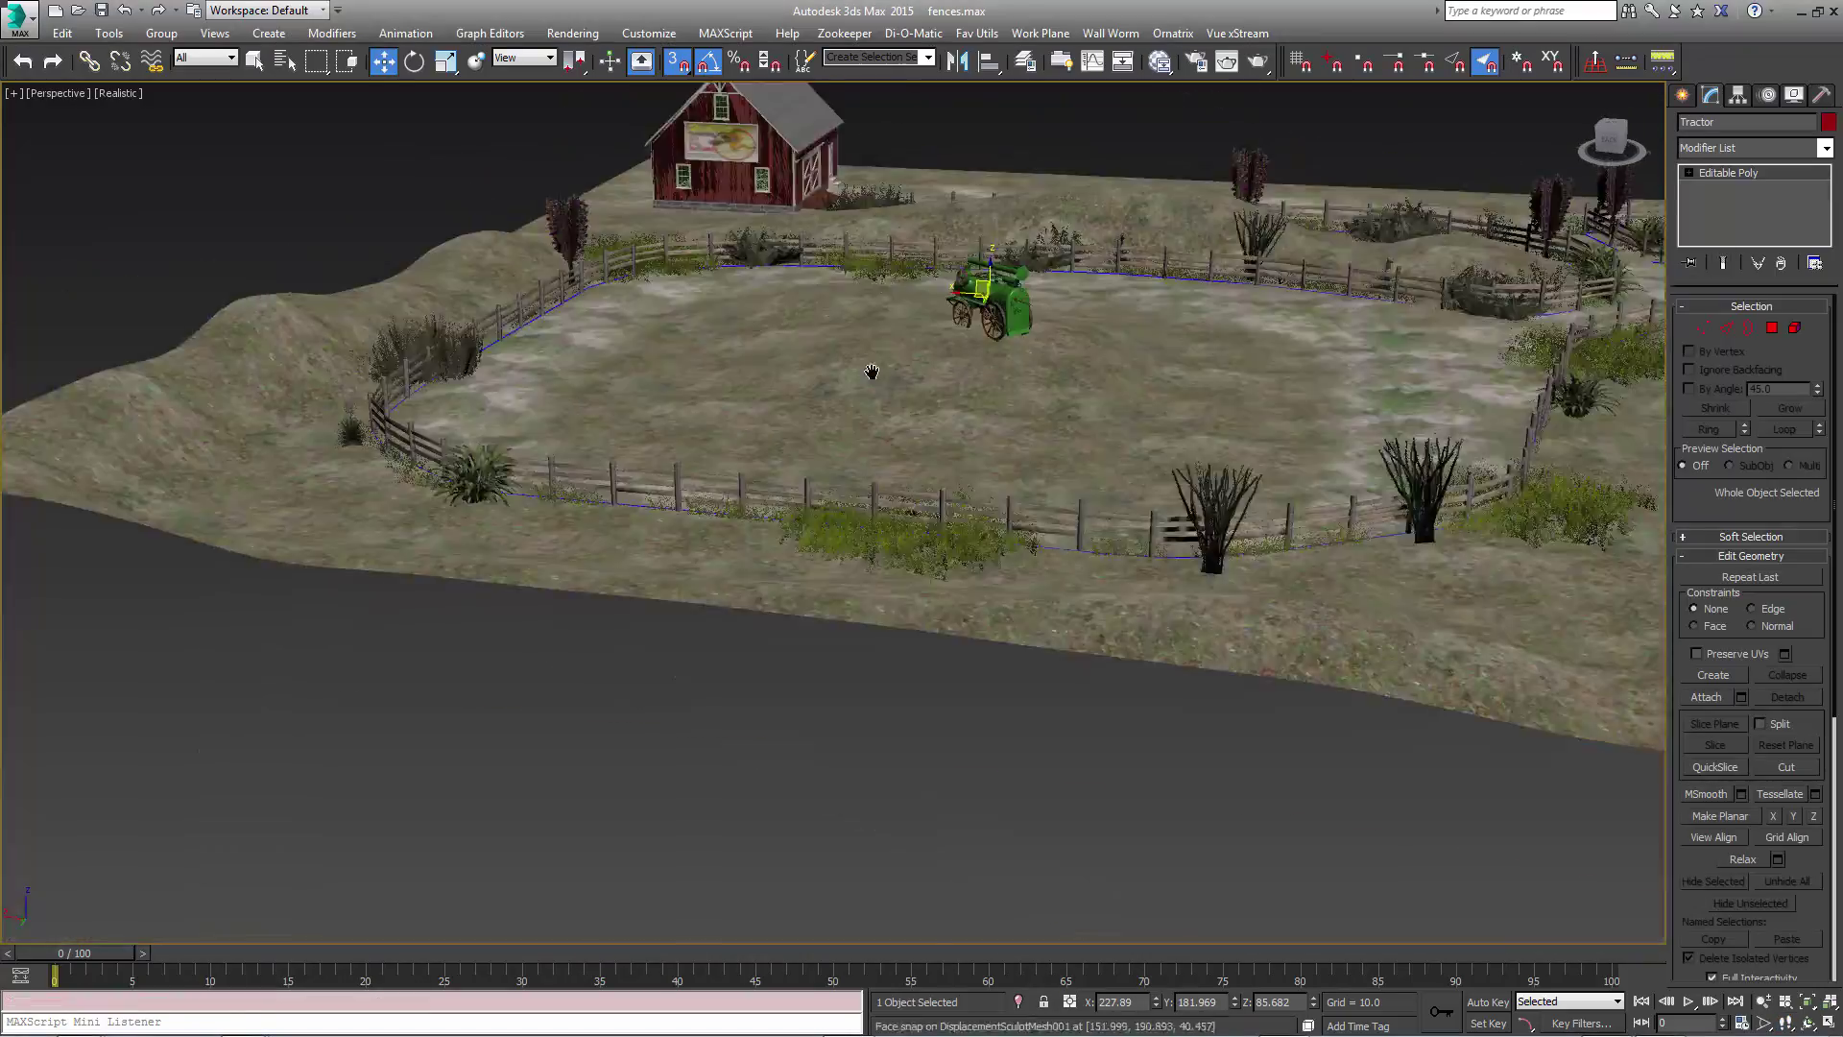
scroll(873, 374, "up", 4)
middle_click_drag(873, 374, 990, 189, "alt")
left_click(989, 189)
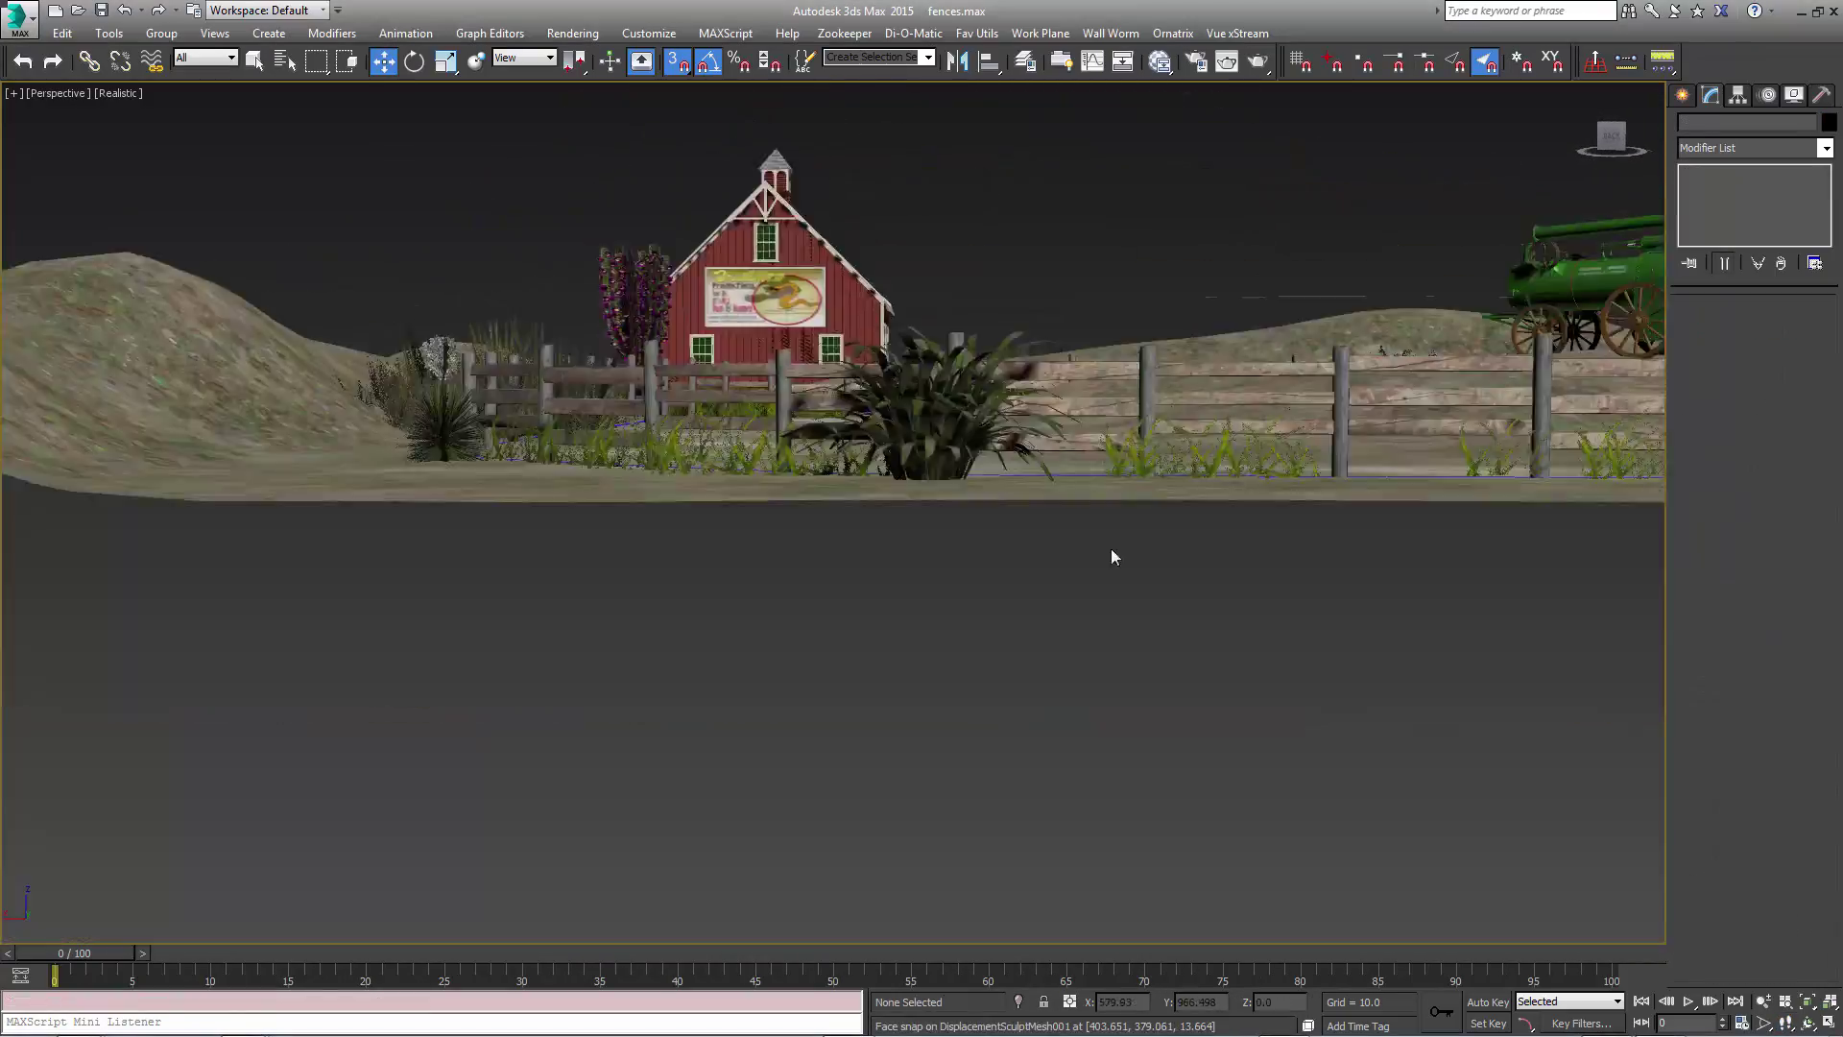
middle_click_drag(1110, 555, 832, 645, "alt")
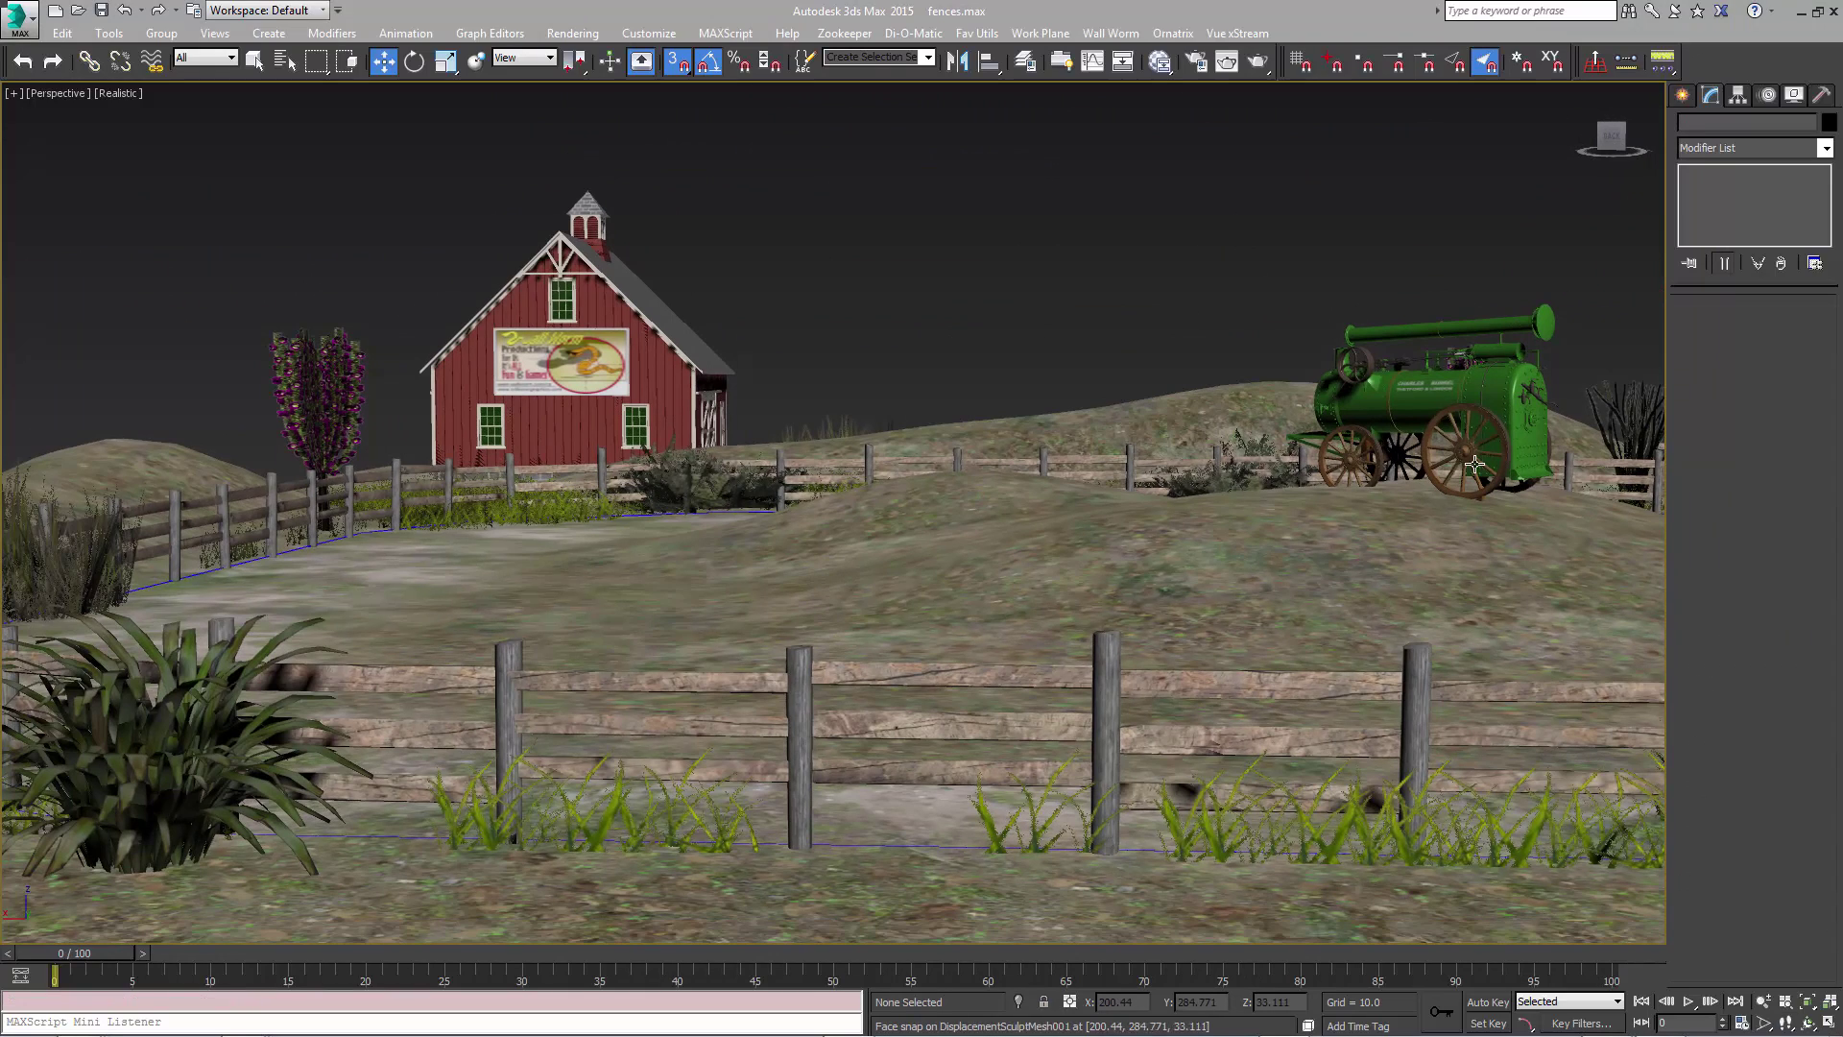